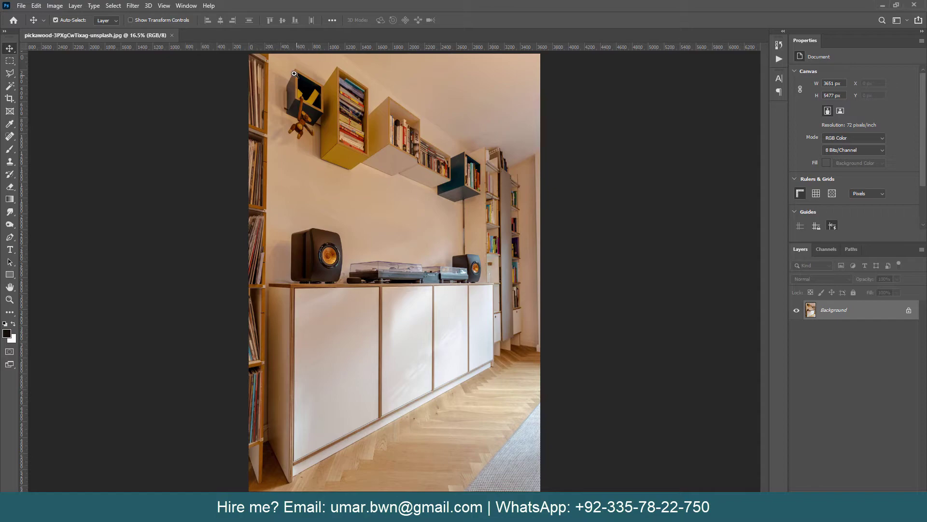
Zoom in on the shelves and magnify the cabinet's left edge.
mouse_move(413, 129)
mouse_down()
mouse_move(314, 152)
mouse_move(249, 246)
mouse_up()
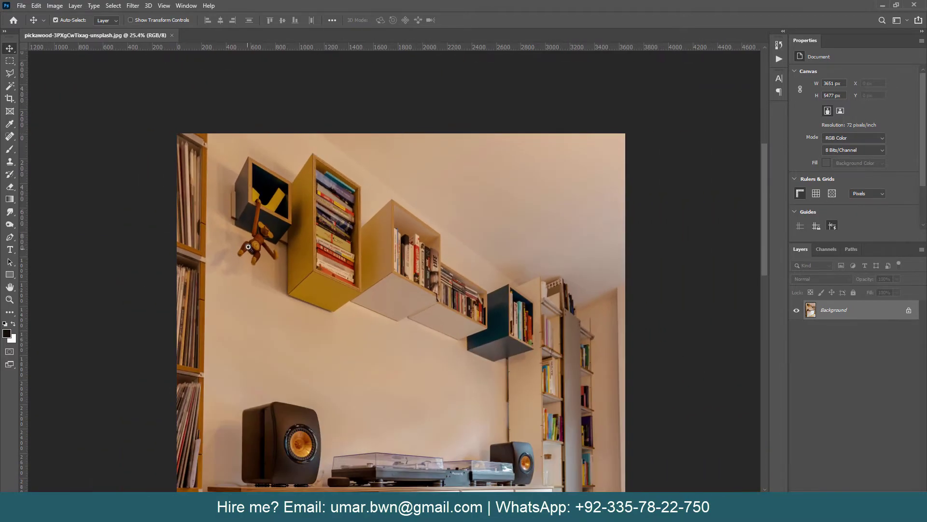
drag(314, 393, 308, 289)
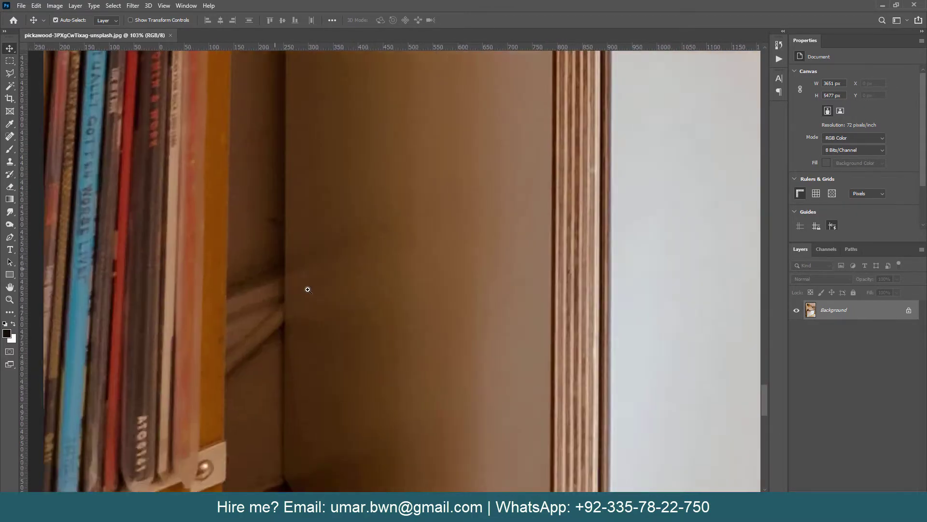
click(308, 290)
With the Pen tool, start a path on the cabinet's left edge and climb it.
key(p)
scroll(232, 285, up, 2)
click(211, 292)
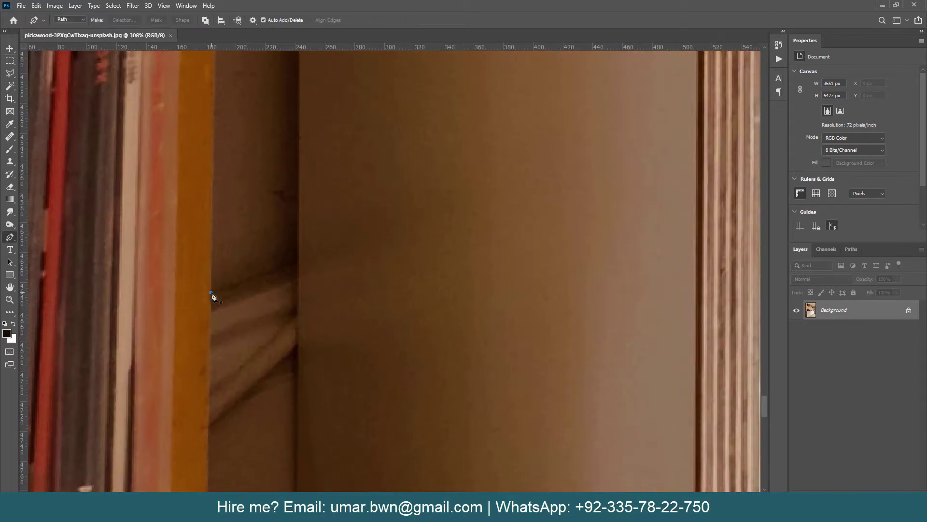
click(299, 265)
scroll(292, 184, up, 3)
scroll(292, 184, up, 2)
click(283, 395)
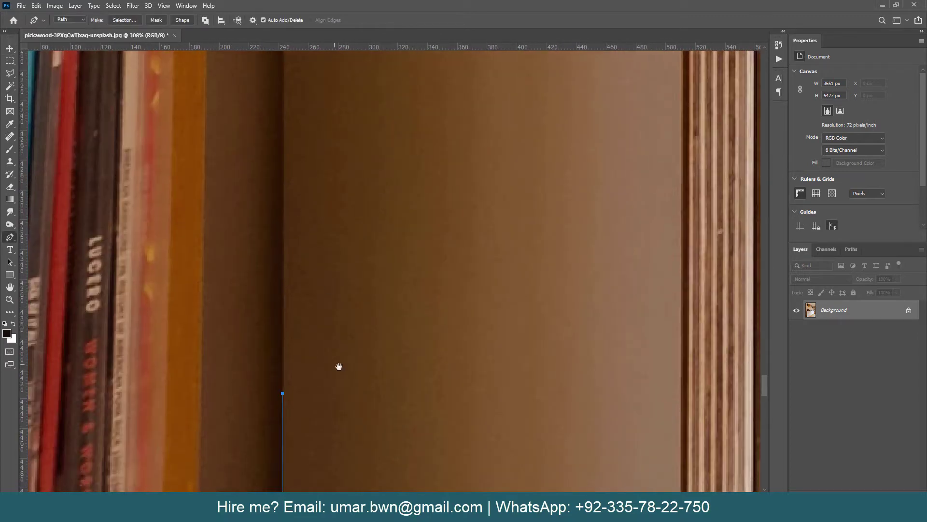
click(282, 108)
scroll(314, 109, up, 5)
click(282, 100)
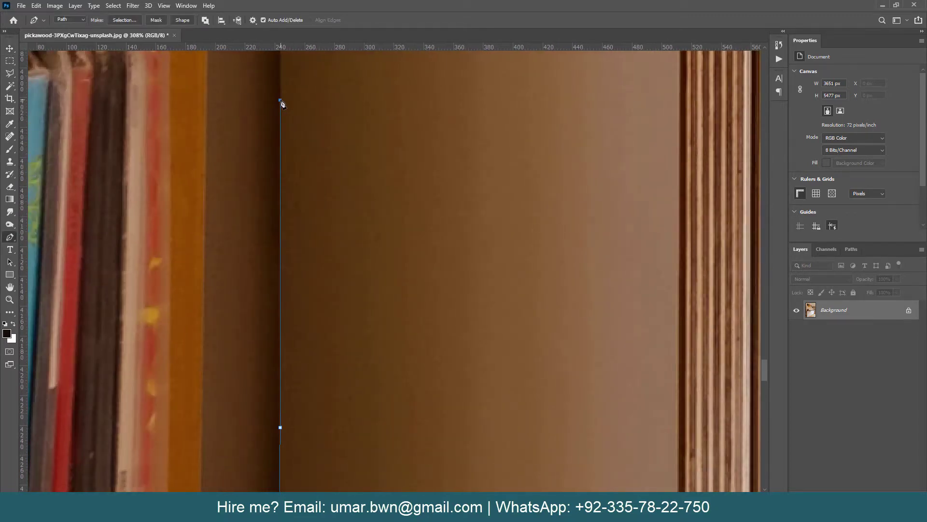
Add path anchors near the top of the cabinet's left edge.
scroll(278, 125, up, 5)
click(270, 125)
scroll(300, 215, up, 5)
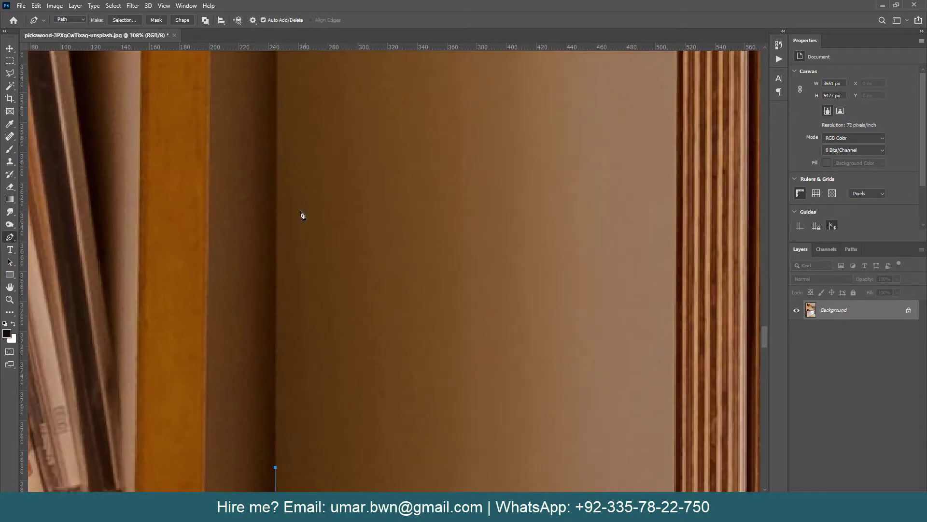
click(277, 97)
scroll(331, 118, up, 5)
click(275, 88)
scroll(296, 125, up, 5)
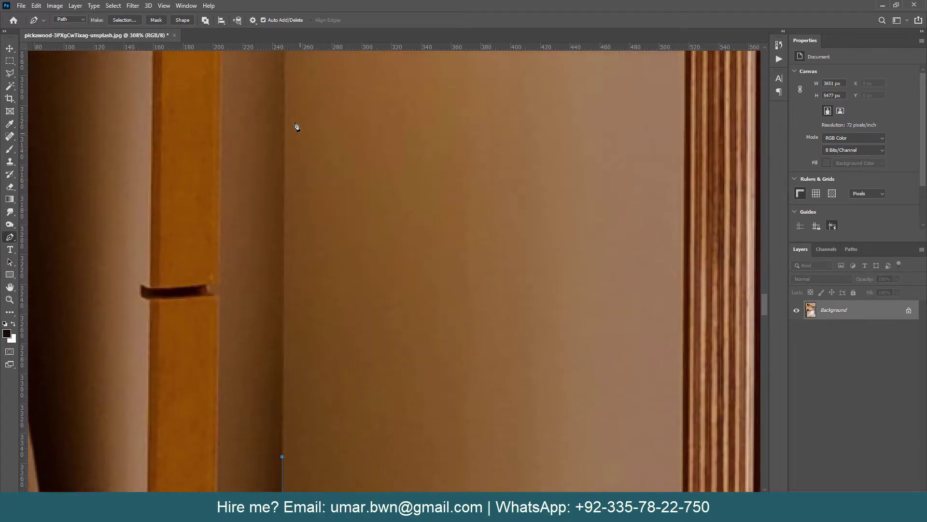
click(284, 106)
Curve the path around the cabinet's top corner and along its top edge.
scroll(295, 116, up, 5)
scroll(321, 128, up, 2)
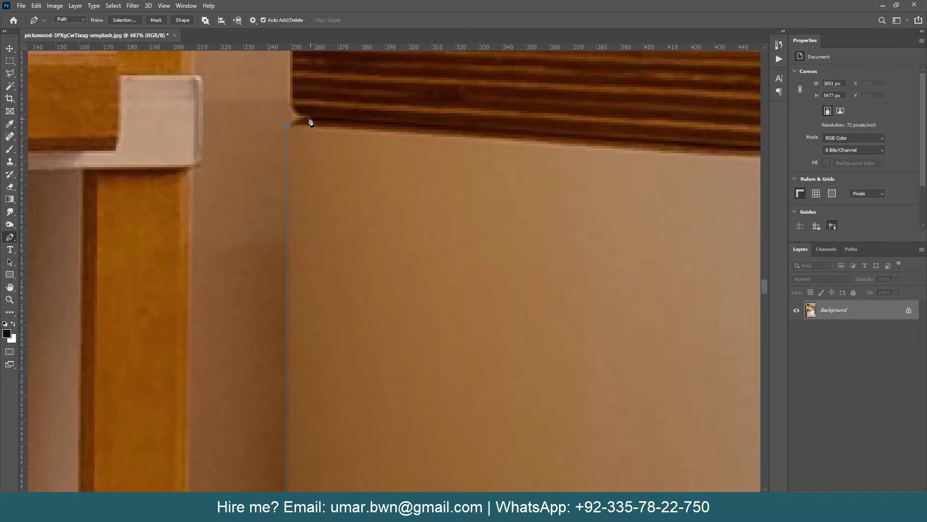
drag(307, 118, 315, 121)
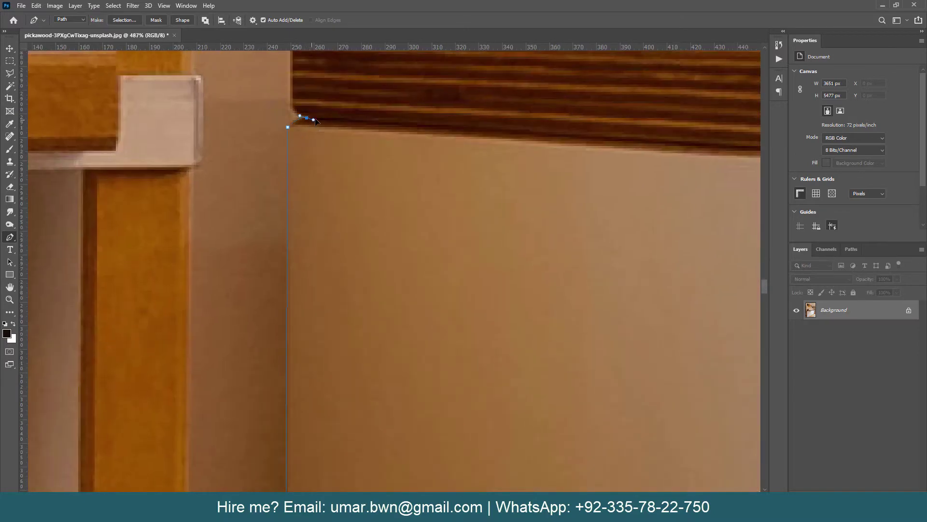
click(292, 101)
scroll(276, 193, up, 3)
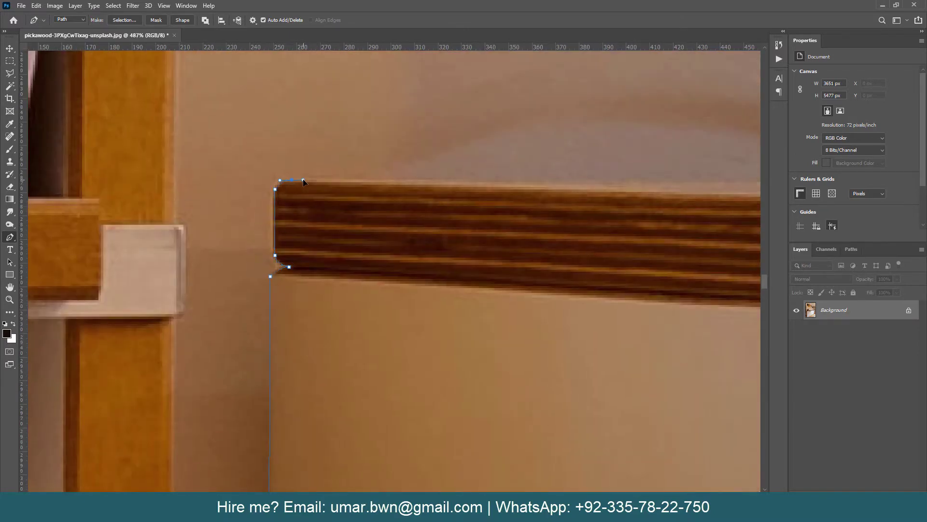
scroll(304, 184, right, 5)
click(538, 208)
scroll(610, 234, right, 8)
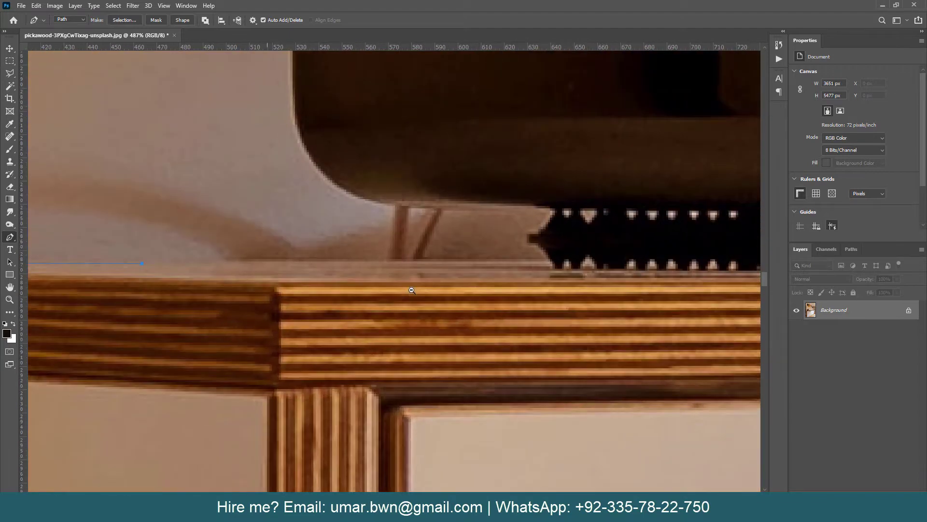
Extend the path around the speaker's curved lower corner and up its left side.
click(395, 208)
scroll(396, 209, up, 3)
click(330, 359)
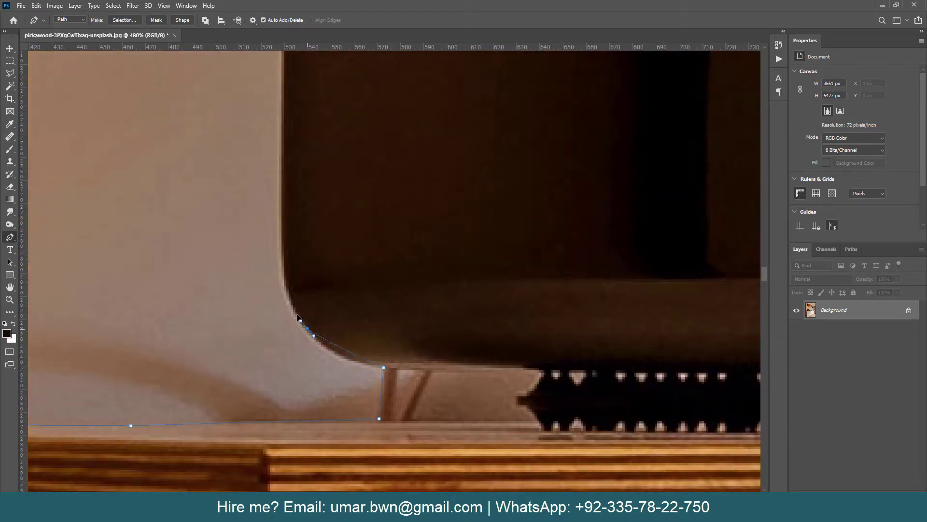
click(306, 328)
scroll(285, 282, up, 3)
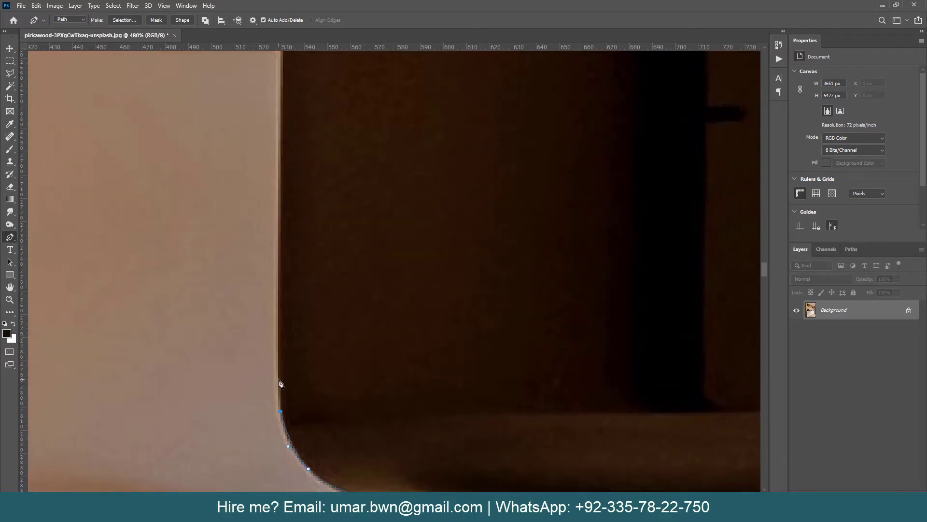
click(280, 362)
scroll(279, 362, up, 3)
scroll(287, 265, up, 2)
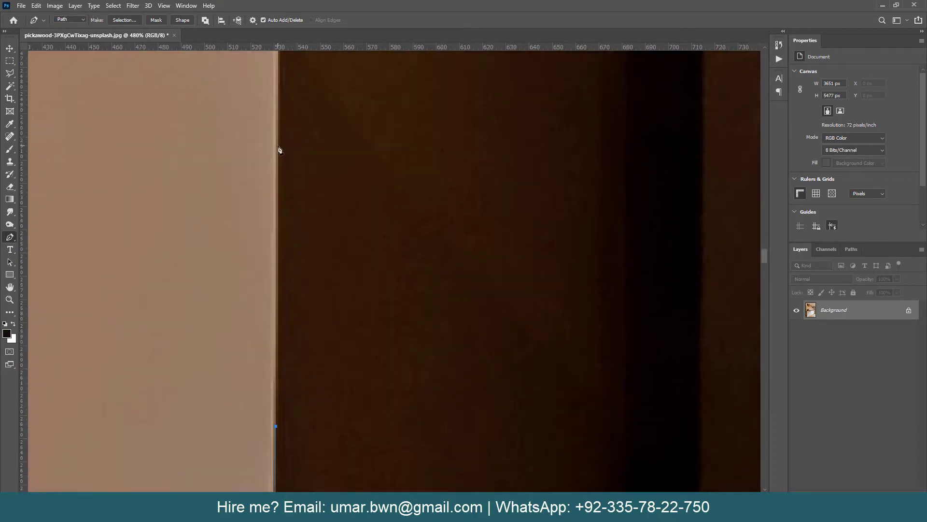
click(280, 308)
scroll(333, 265, up, 3)
click(301, 226)
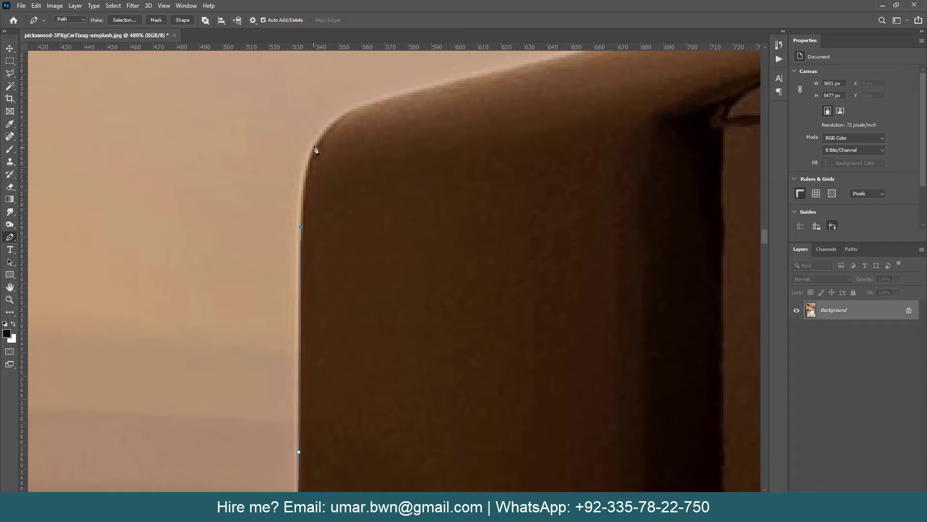
Curve the path around the speaker's top-left corner and bend it along the top edge.
drag(304, 162, 326, 129)
drag(366, 104, 372, 108)
click(347, 112)
scroll(348, 113, up, 3)
scroll(348, 113, right, 3)
click(345, 229)
drag(445, 237, 267, 329)
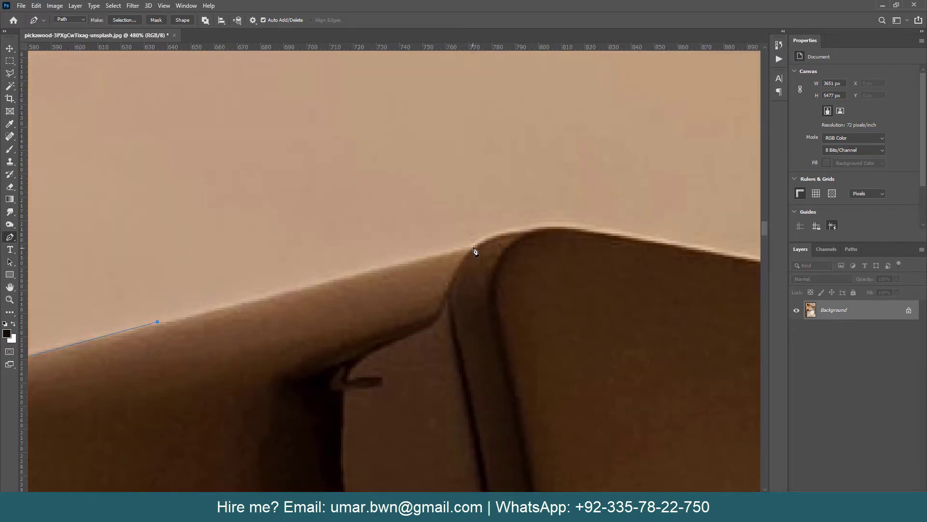
click(478, 246)
drag(513, 262, 368, 358)
mouse_move(392, 329)
mouse_down()
mouse_move(405, 328)
mouse_move(208, 291)
mouse_up()
Add anchors along the rest of the speaker's top edge.
drag(369, 343, 190, 295)
drag(483, 328, 158, 248)
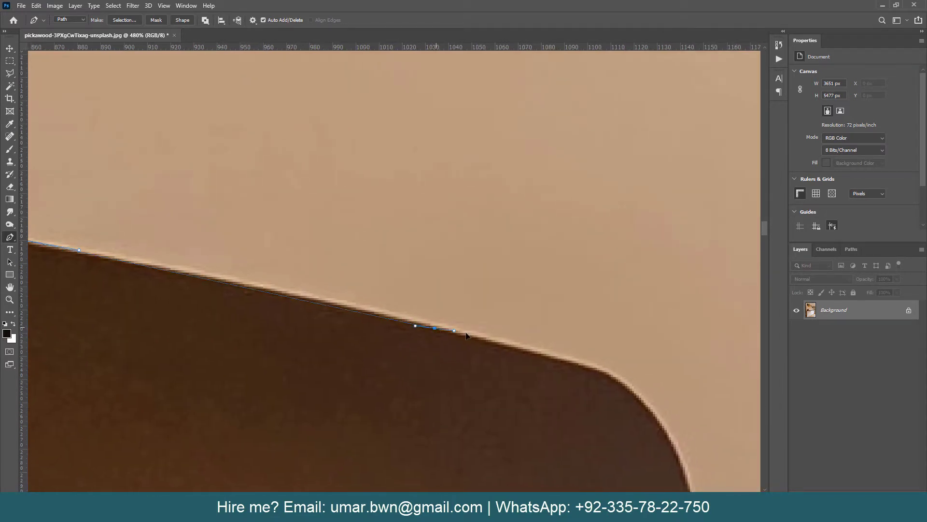
click(78, 250)
click(326, 298)
click(395, 316)
click(464, 335)
click(575, 362)
Trace the speaker's upper-right corner and start down its right side.
drag(580, 368, 255, 201)
click(335, 277)
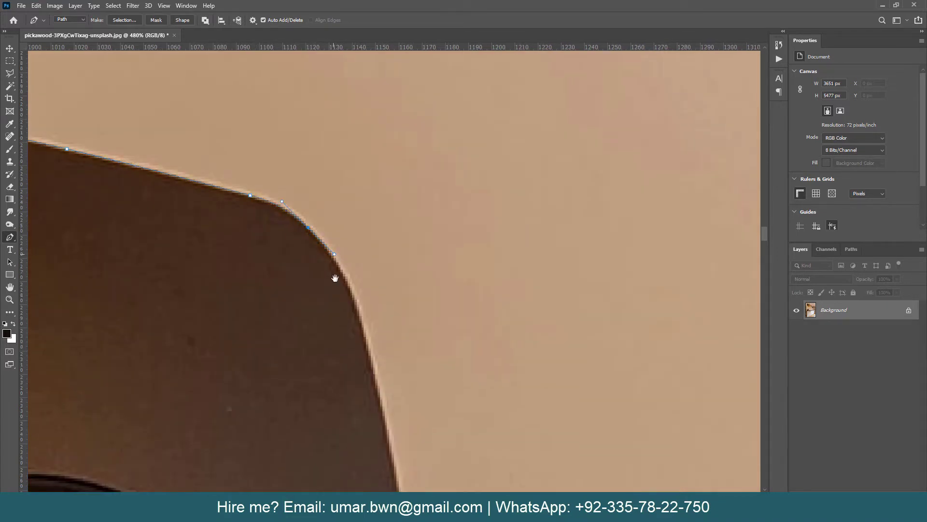
drag(335, 275, 290, 161)
click(348, 355)
drag(348, 356, 291, 105)
click(324, 363)
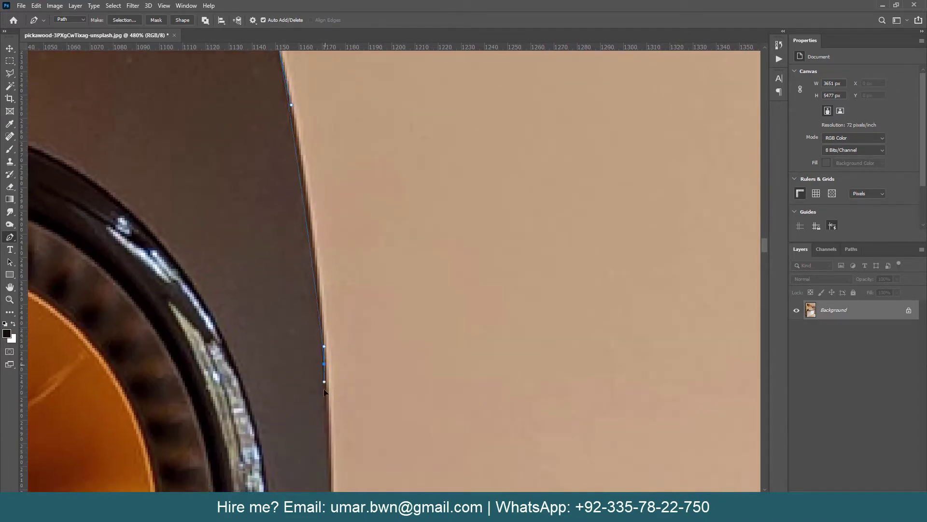
click(331, 455)
click(314, 225)
Continue the path down the speaker's right side to its base.
drag(314, 227, 348, 70)
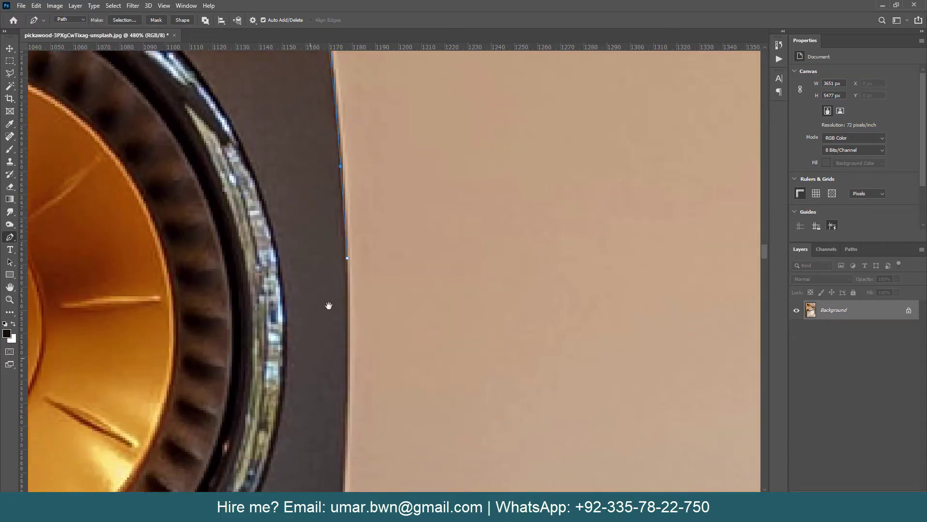
click(359, 375)
drag(327, 422, 348, 234)
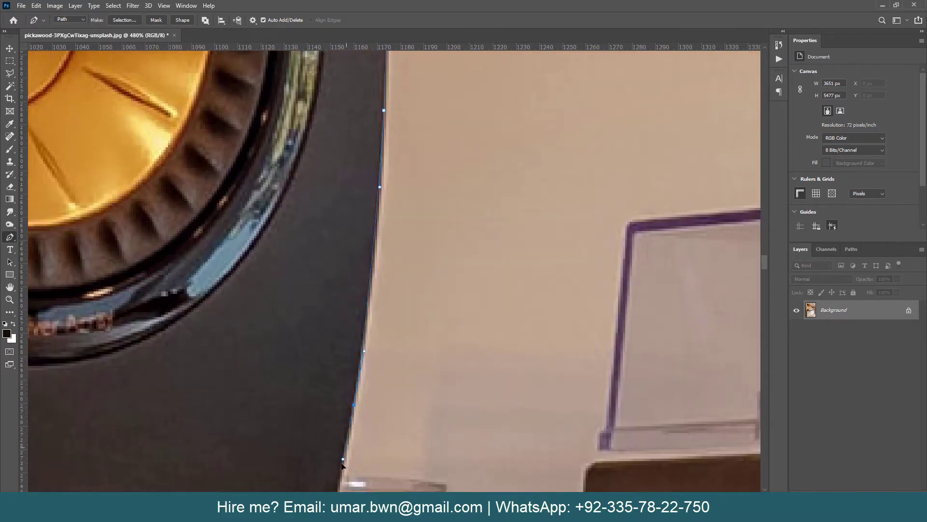
click(366, 331)
click(353, 404)
drag(341, 476, 338, 213)
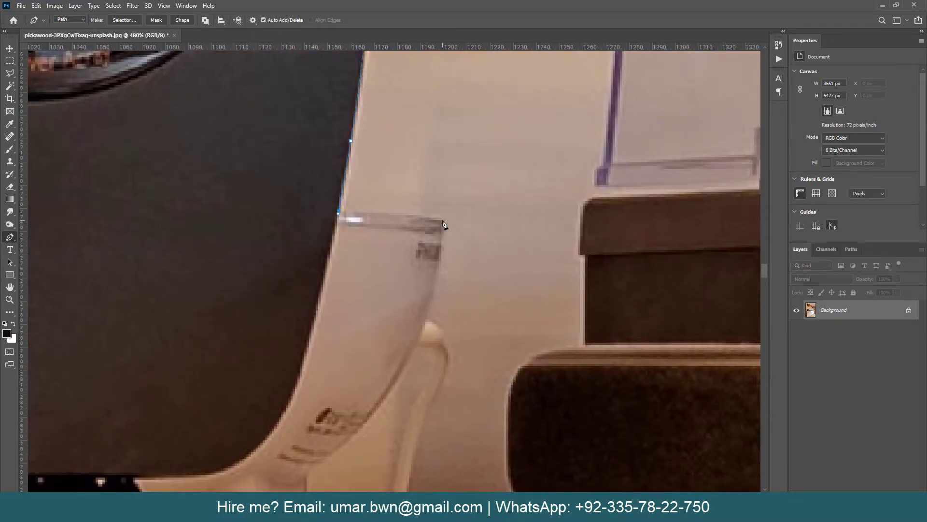
Curve the path over the glass rim and down the glass's right side.
drag(444, 220, 453, 227)
click(444, 239)
drag(375, 321, 358, 284)
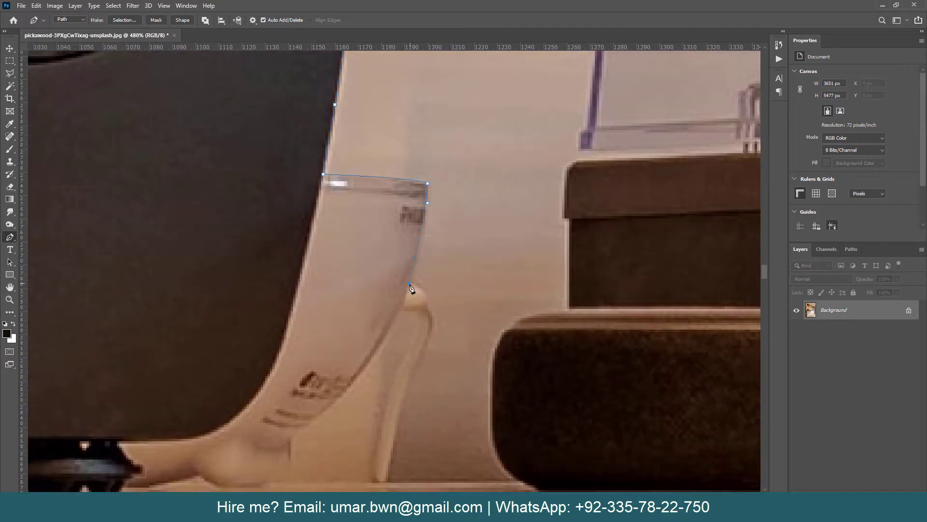
click(421, 287)
scroll(425, 300, down, 5)
scroll(428, 307, up, 5)
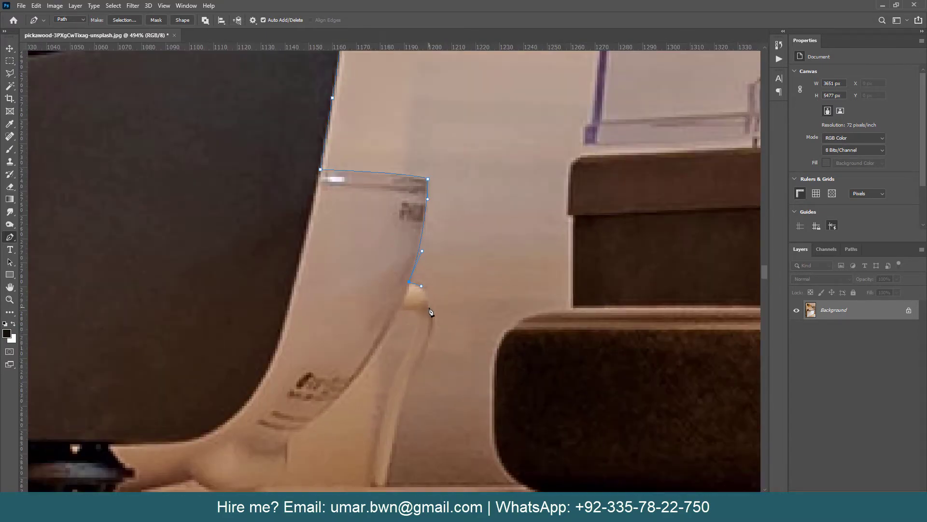
Run the path down the glass stem and around the dark box's base, corner and top.
click(419, 367)
scroll(401, 348, down, 5)
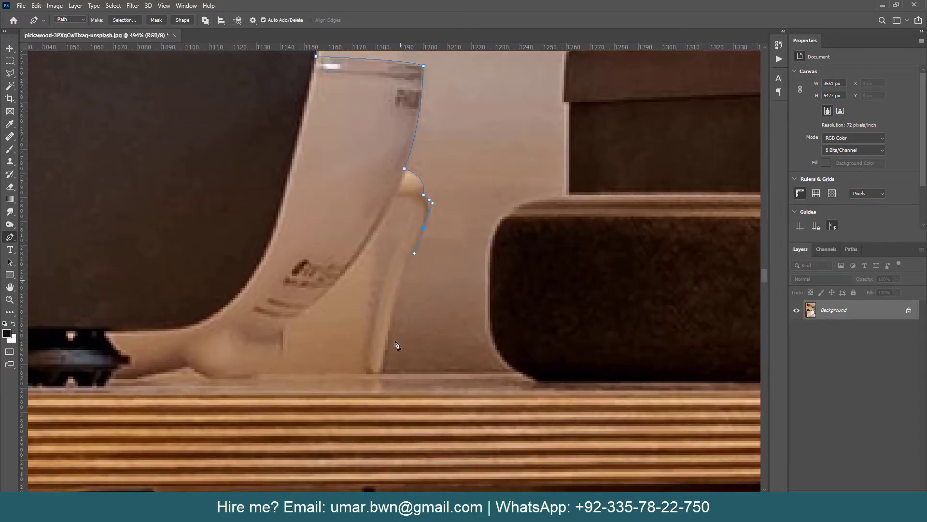
alt+click(385, 371)
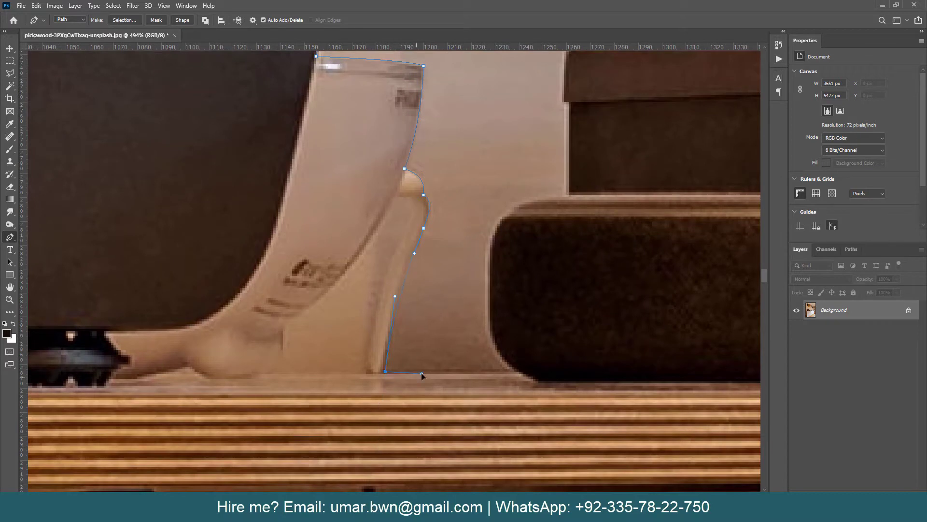
click(522, 371)
drag(493, 338, 487, 321)
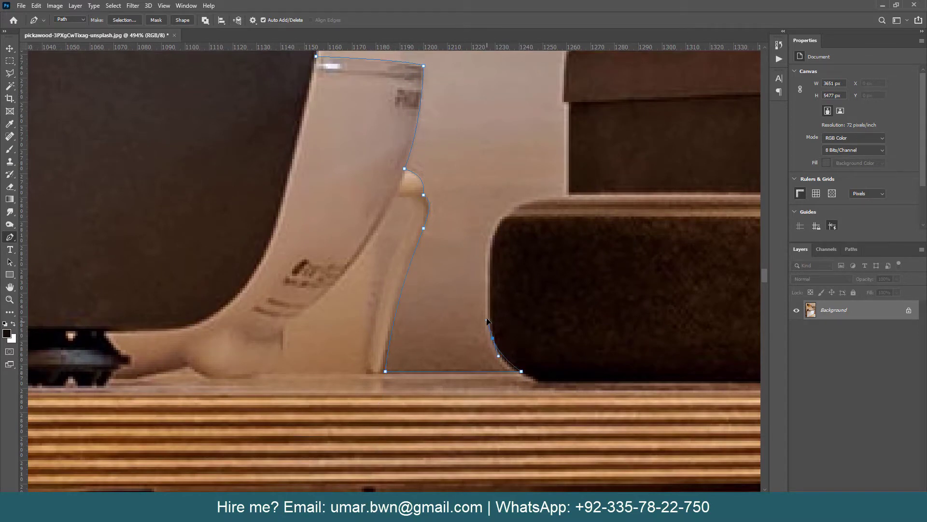
click(490, 251)
scroll(490, 252, up, 4)
scroll(489, 252, right, 7)
drag(365, 295, 403, 293)
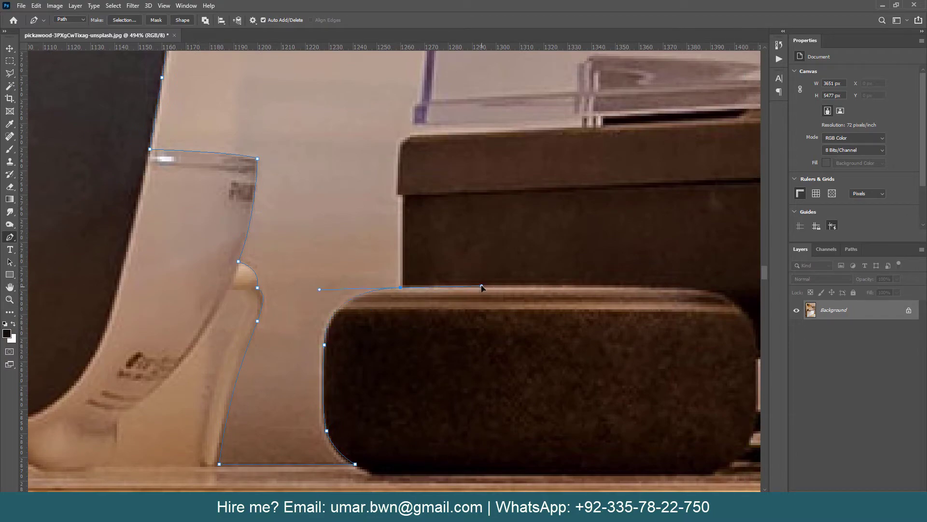
Trace the turntable base's left edge up to its corner and along its top.
click(402, 256)
click(402, 197)
drag(406, 198, 414, 327)
scroll(414, 328, up, 3)
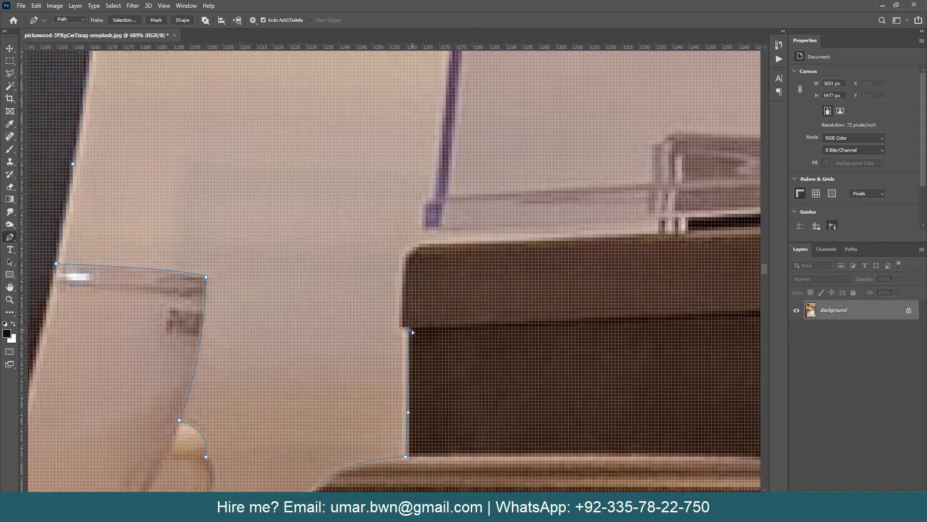
click(404, 273)
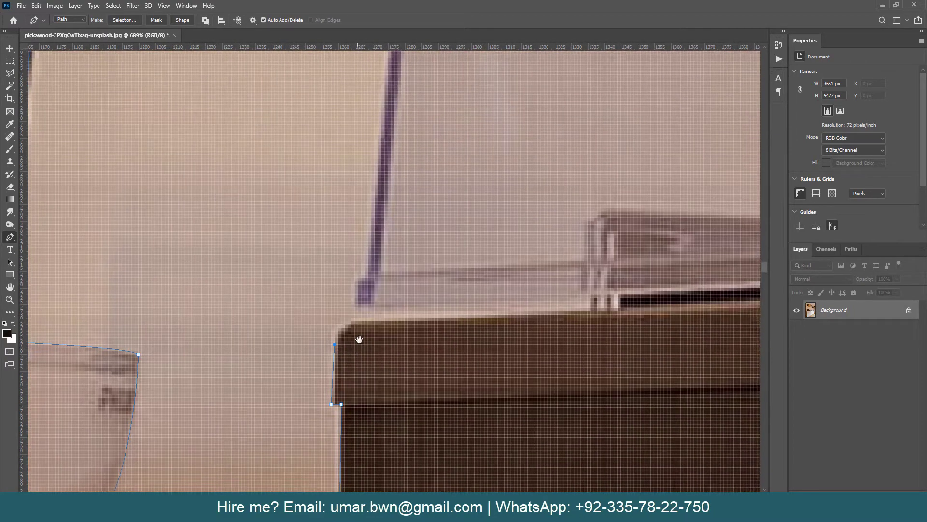
scroll(405, 273, down, 3)
click(300, 386)
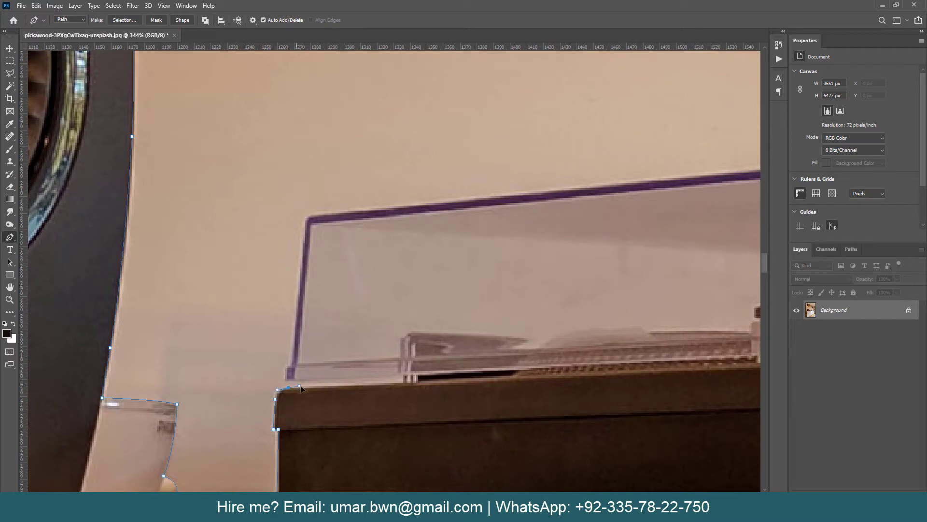
click(404, 380)
Add anchors up the lid's left edge, rounding its top-left corner to where top edges meet.
click(289, 366)
scroll(326, 335, up, 3)
click(311, 303)
drag(323, 297, 336, 295)
drag(427, 326, 203, 349)
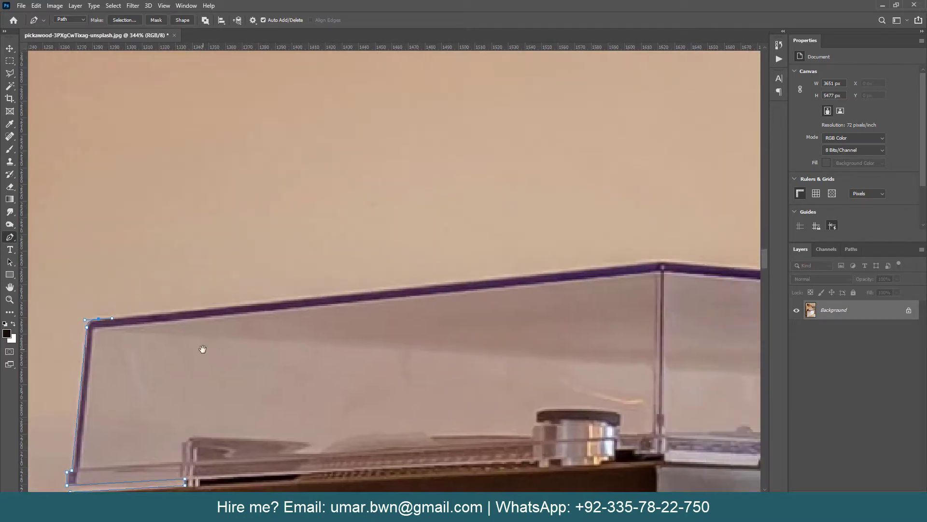
click(657, 267)
Extend the path along the lid's top edge to the cover's right end.
drag(657, 267, 386, 319)
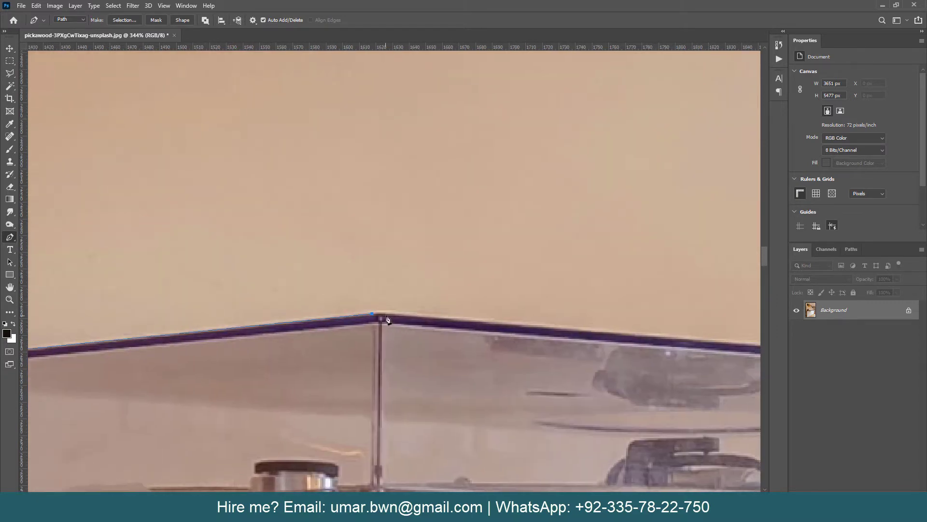
drag(521, 354, 67, 309)
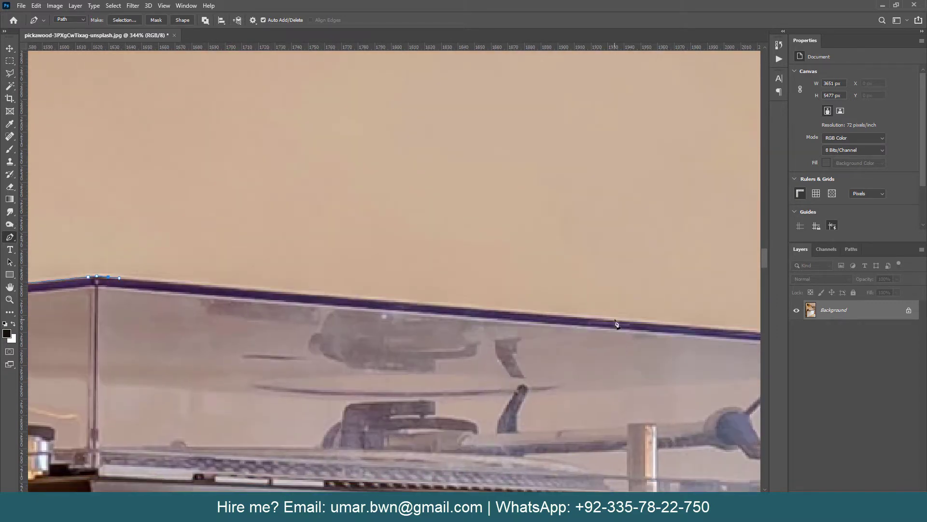
drag(634, 326, 472, 334)
click(685, 336)
drag(696, 373, 421, 269)
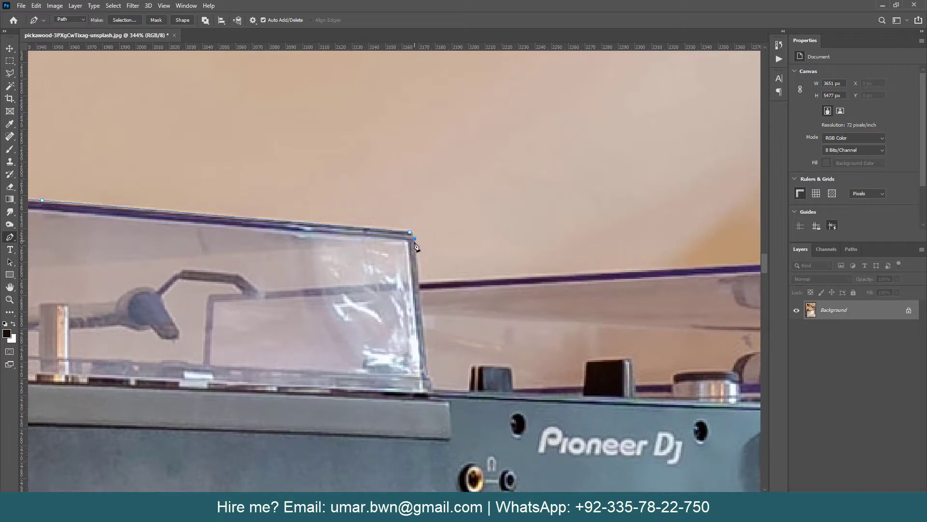
drag(696, 261, 415, 271)
mouse_move(638, 295)
mouse_down()
mouse_move(485, 326)
mouse_move(367, 305)
mouse_up()
Trace the path around the speaker's left edge, rounded corner and top edge.
drag(498, 295, 408, 393)
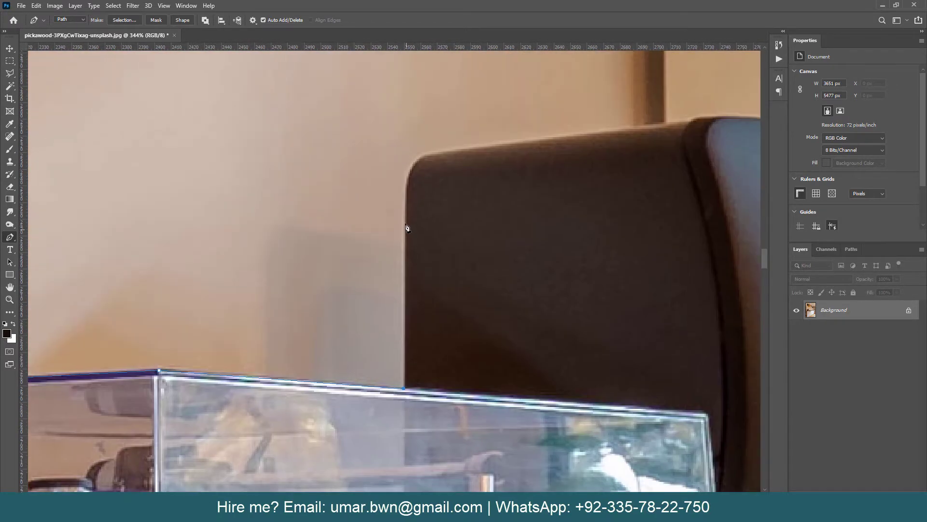
click(407, 228)
scroll(407, 228, up, 3)
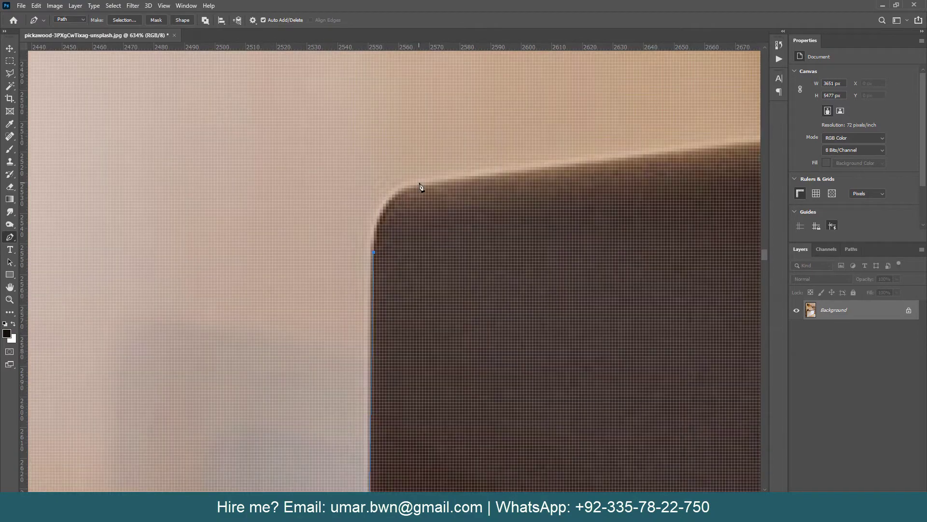
drag(419, 185, 463, 179)
drag(439, 232, 165, 310)
click(582, 212)
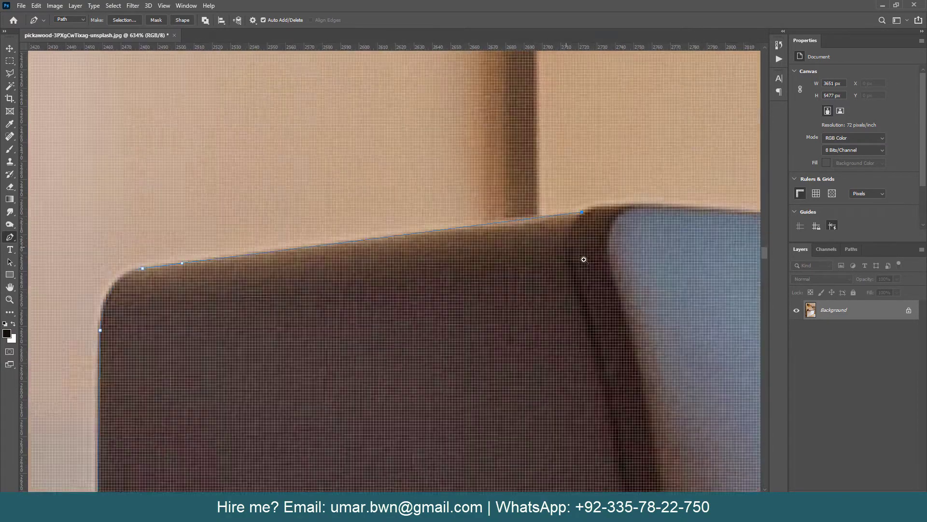
scroll(584, 259, down, 2)
scroll(473, 197, down, 3)
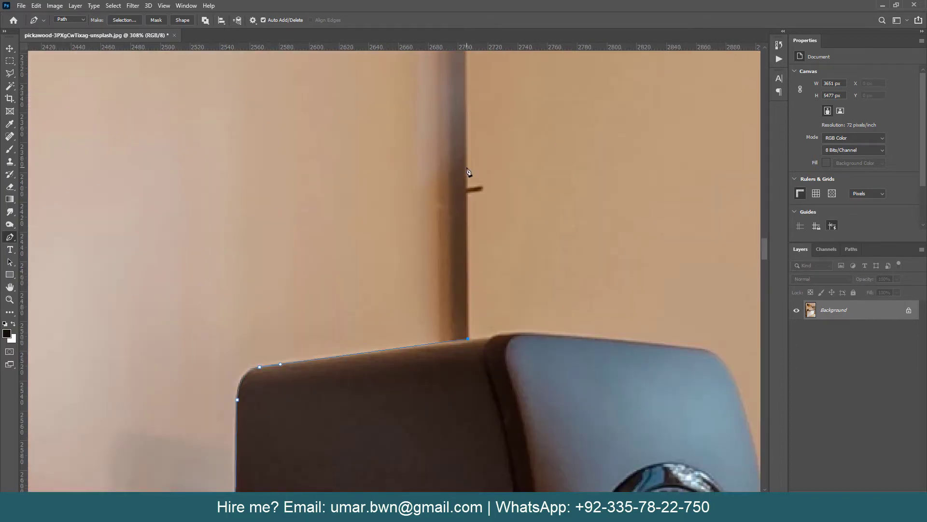
Continue the path from the speaker up the wall edge, curving around the small bracket.
click(468, 163)
scroll(478, 145, up, 5)
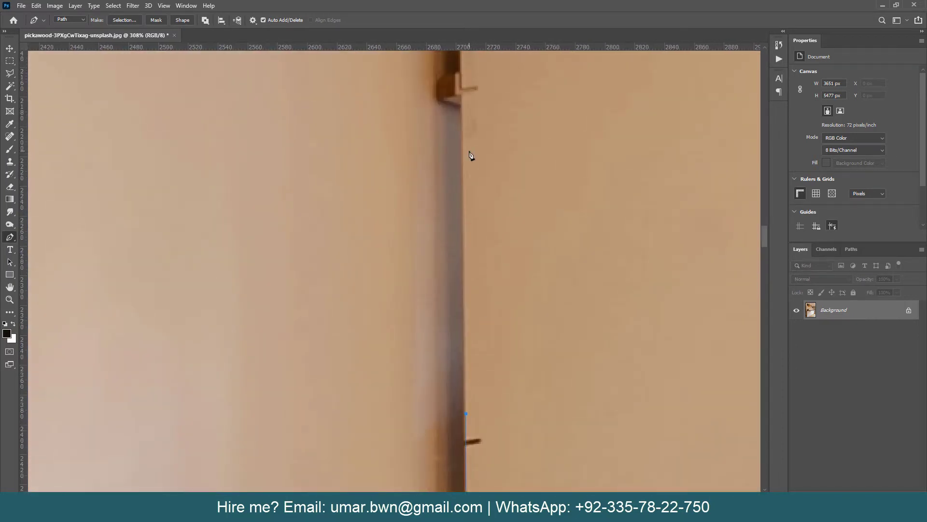
click(465, 105)
scroll(462, 110, up, 2)
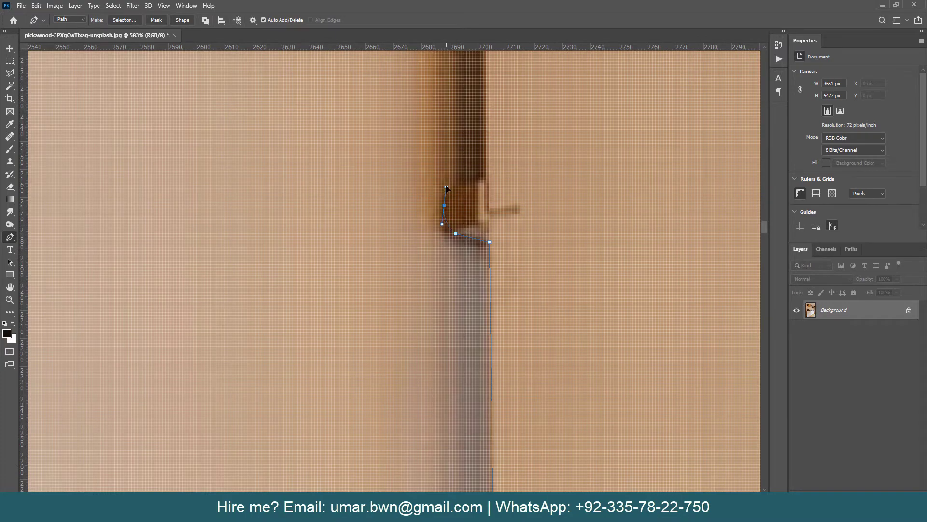
mouse_move(444, 205)
mouse_down()
mouse_move(446, 184)
mouse_move(488, 331)
mouse_up()
click(489, 184)
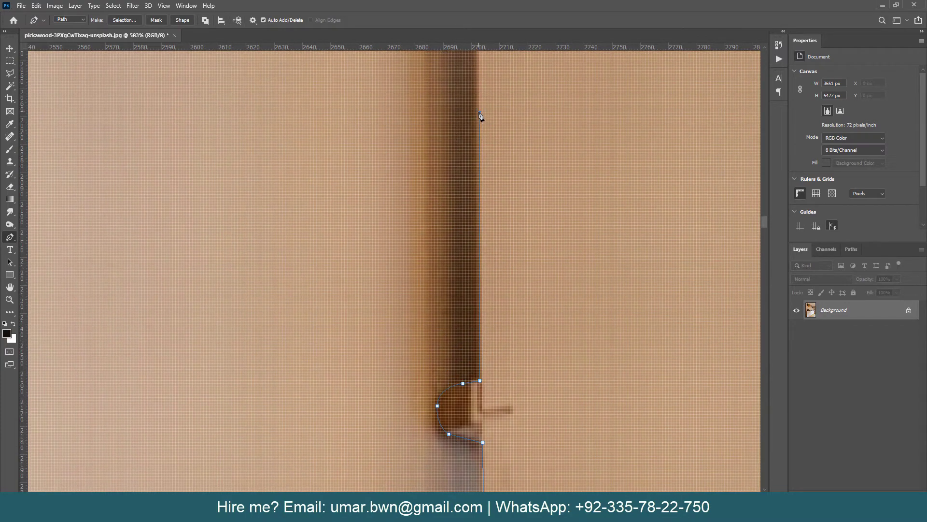
scroll(482, 129, up, 6)
scroll(497, 207, up, 4)
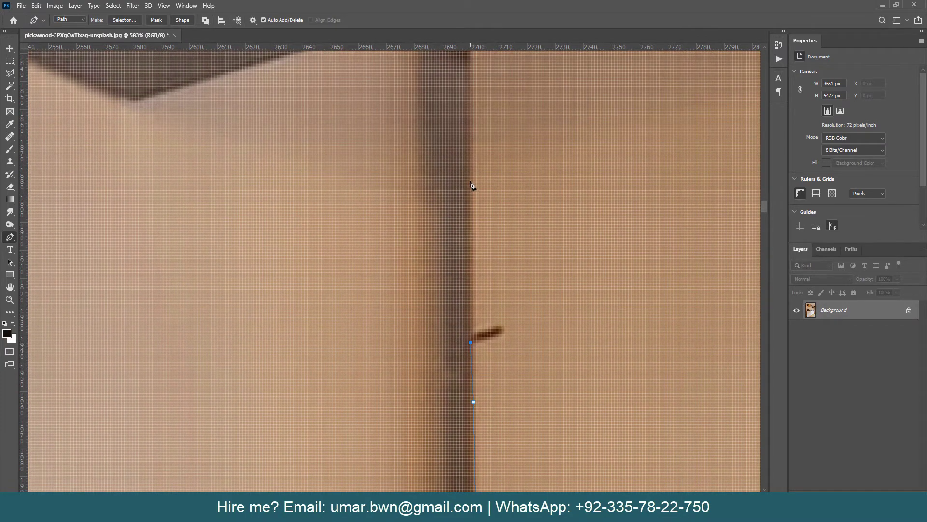
scroll(472, 185, up, 4)
scroll(482, 321, down, 2)
scroll(476, 393, up, 1)
click(450, 294)
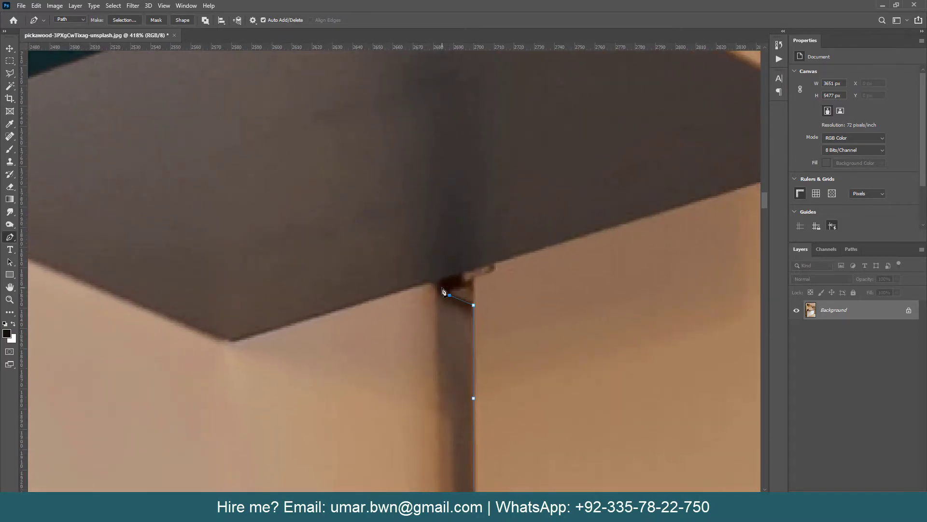
drag(441, 279, 440, 270)
Add path points at the box's top corner and along the shelf's bottom edge to its upper corner.
drag(232, 345, 453, 377)
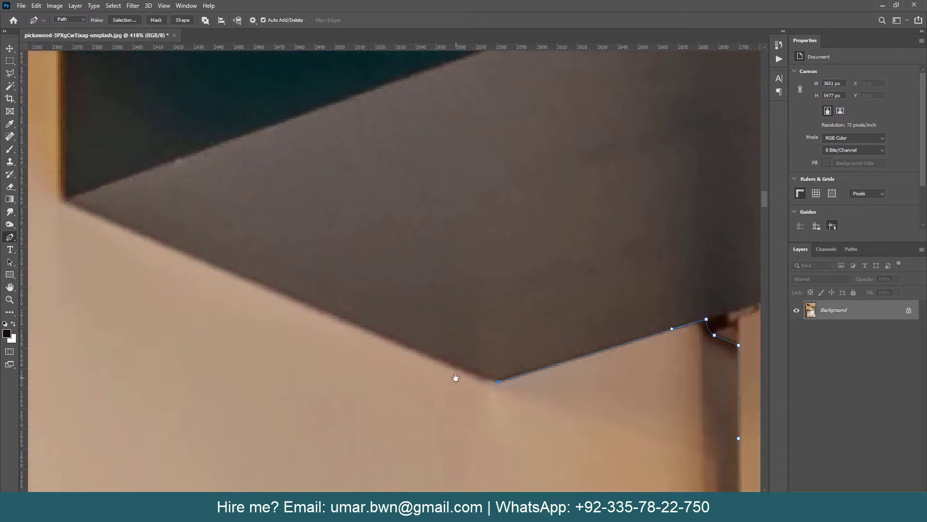
drag(74, 205, 326, 204)
click(331, 198)
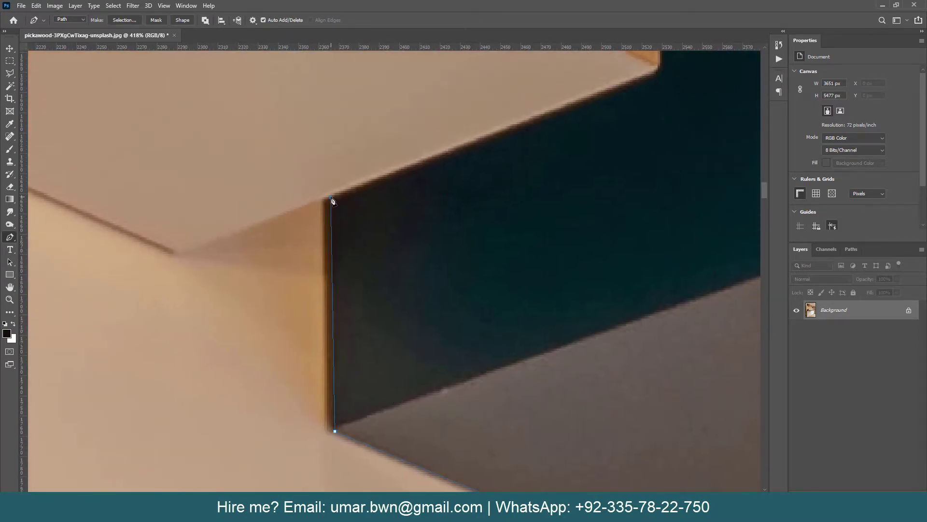
drag(178, 257, 342, 315)
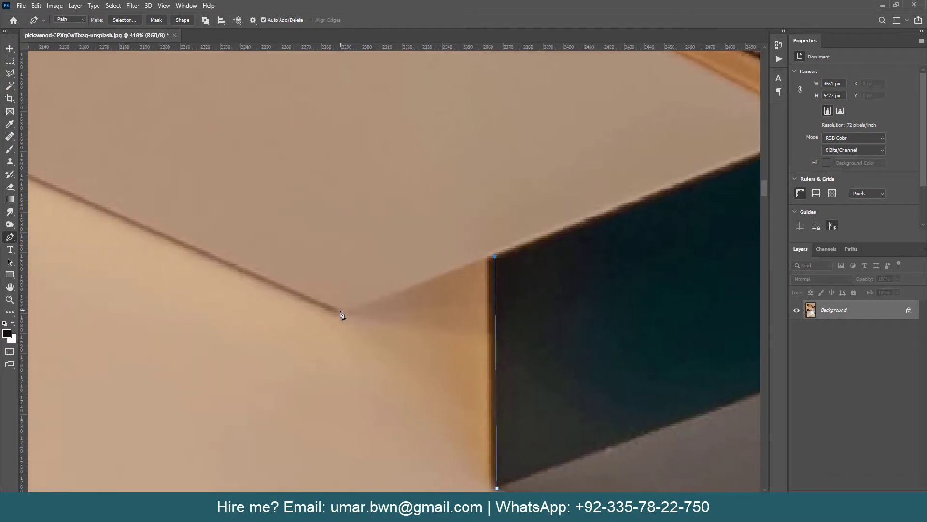
drag(215, 260, 493, 371)
drag(185, 243, 561, 400)
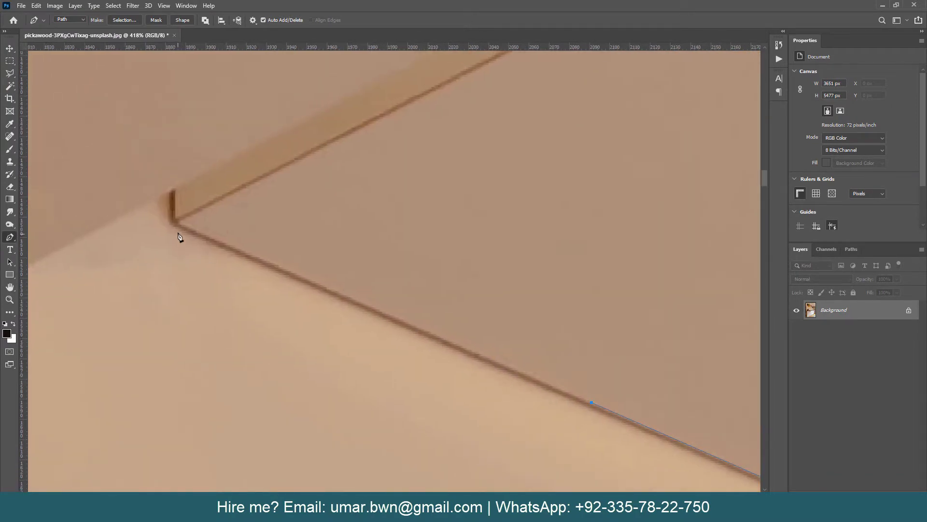
click(176, 221)
drag(176, 190, 524, 152)
click(367, 247)
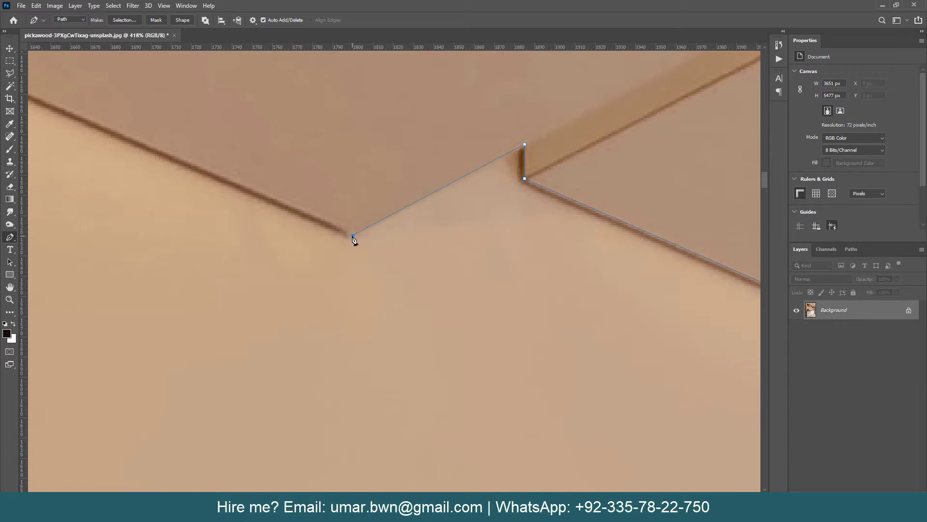
drag(370, 249, 707, 394)
click(255, 198)
drag(163, 174, 503, 343)
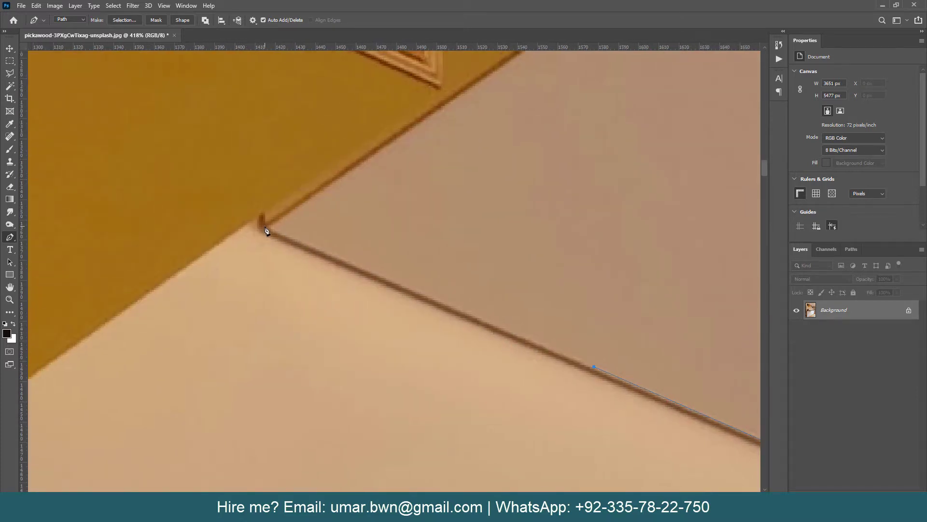
click(265, 228)
Trace the ochre shelf's bottom corner, lower edge and corner.
drag(265, 218, 487, 138)
click(180, 338)
drag(180, 338, 518, 395)
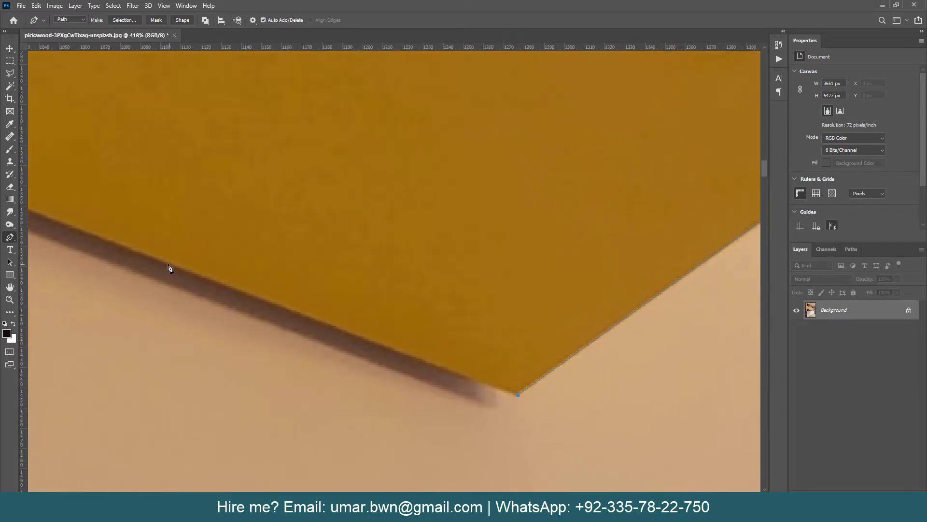
click(157, 263)
scroll(177, 246, left, 5)
click(168, 236)
Run the path up the vertical wall edge to the dark box's corner.
scroll(248, 227, up, 5)
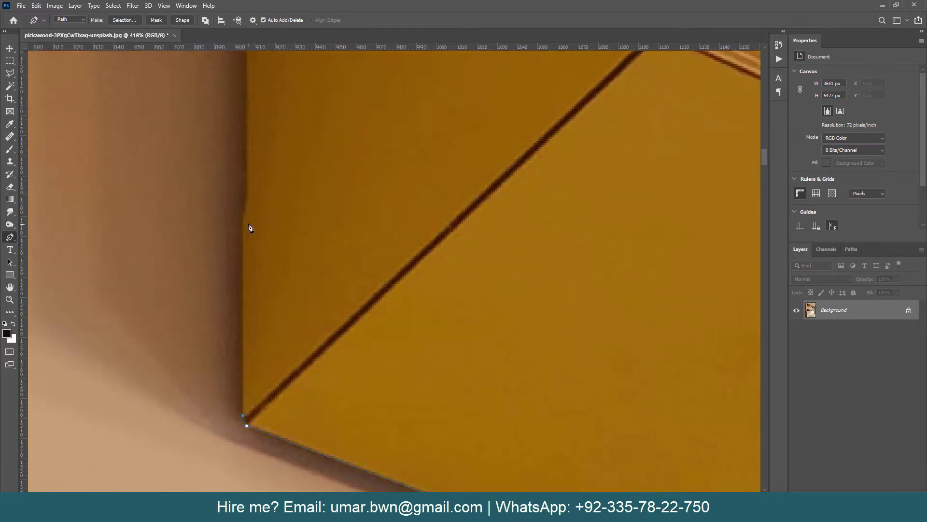
click(244, 213)
scroll(285, 194, up, 5)
click(275, 294)
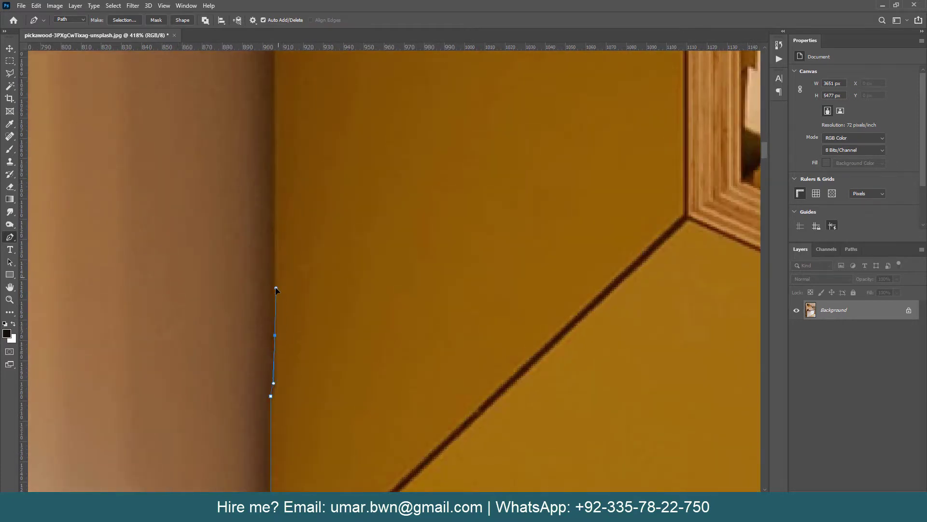
scroll(276, 293, up, 5)
click(286, 117)
scroll(287, 121, down, 3)
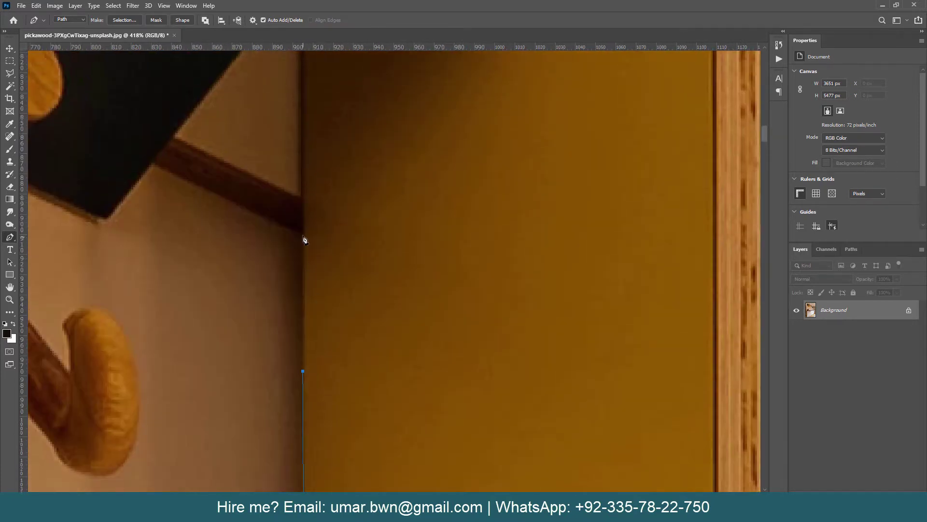
click(155, 164)
scroll(241, 213, down, 2)
drag(242, 212, 424, 268)
Trace the dark box's bottom corner and edge, then curve around the monkey's hooked hand.
scroll(424, 268, up, 3)
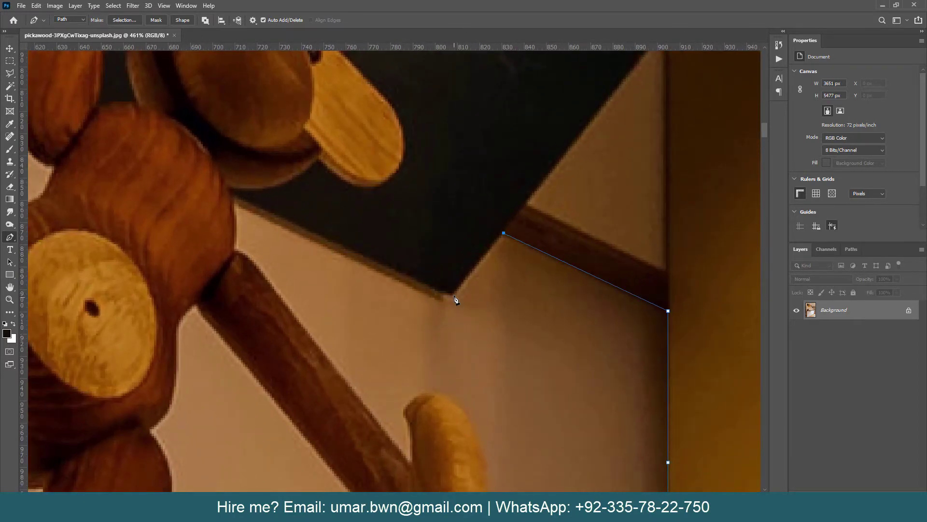
click(453, 294)
click(232, 198)
drag(234, 249, 243, 253)
scroll(312, 320, down, 5)
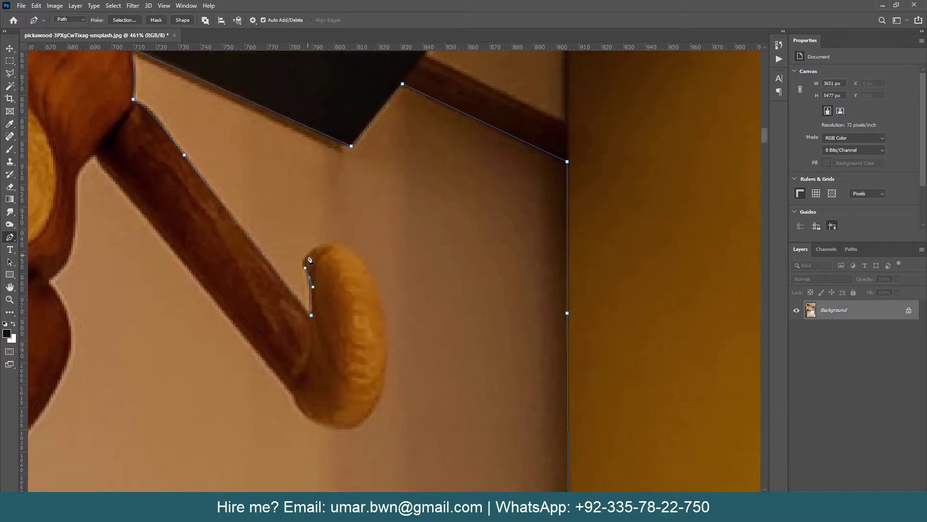
drag(309, 253, 317, 246)
Follow the hand's inner edge and the arm's lower edge onto the monkey's body.
scroll(307, 256, up, 3)
scroll(308, 256, left, 5)
click(283, 277)
click(282, 297)
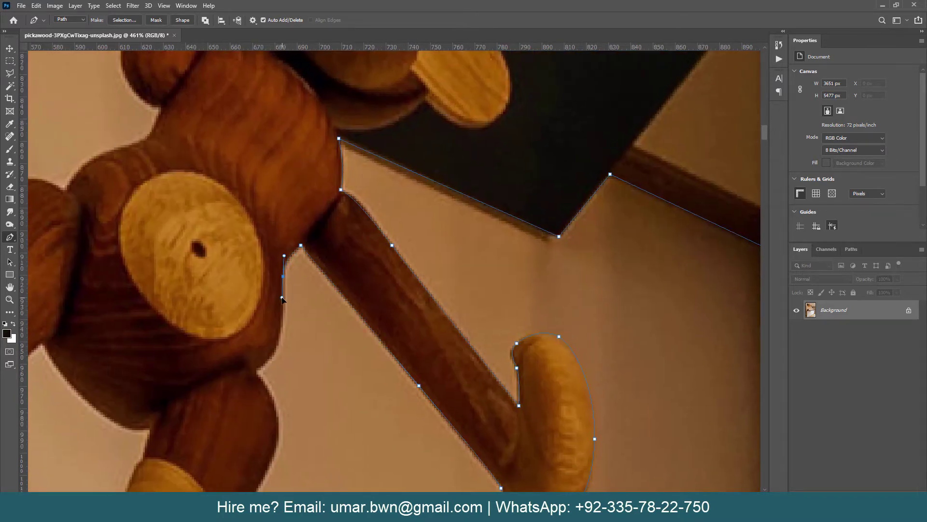
drag(256, 370, 237, 390)
scroll(251, 401, down, 5)
scroll(251, 401, left, 1)
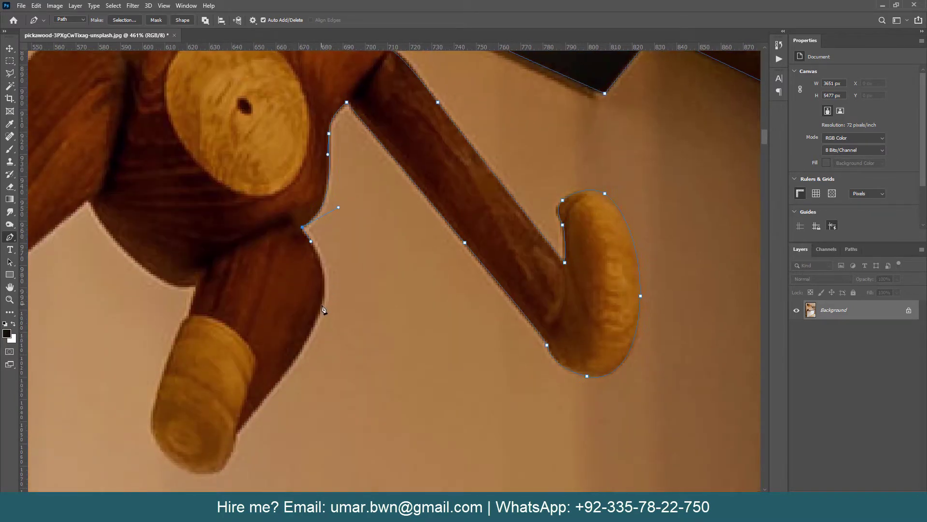
mouse_move(322, 306)
mouse_down()
mouse_move(310, 342)
mouse_move(257, 368)
mouse_up()
Outline the arm joint, body, armpit corner and lower arm edge with corner and curved points.
scroll(230, 451, down, 4)
scroll(231, 451, left, 2)
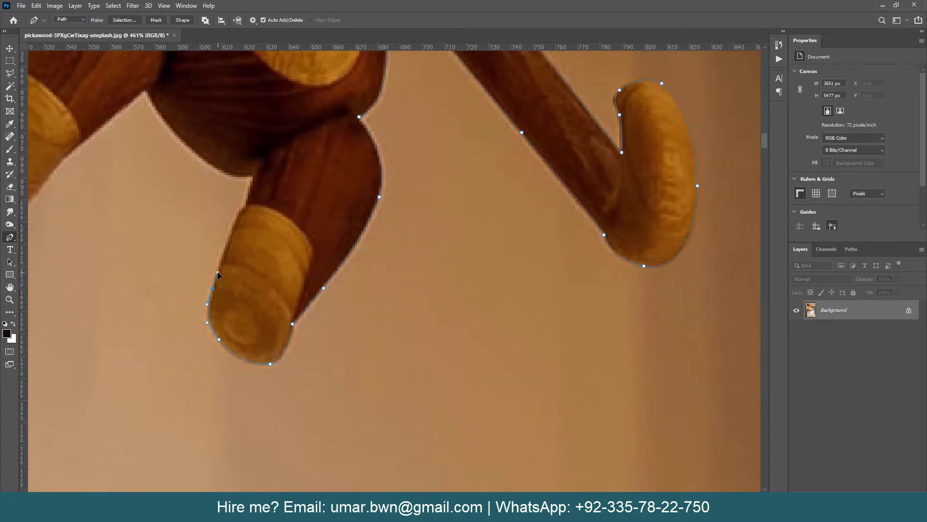
scroll(314, 396, up, 5)
scroll(314, 396, left, 3)
click(326, 339)
click(333, 308)
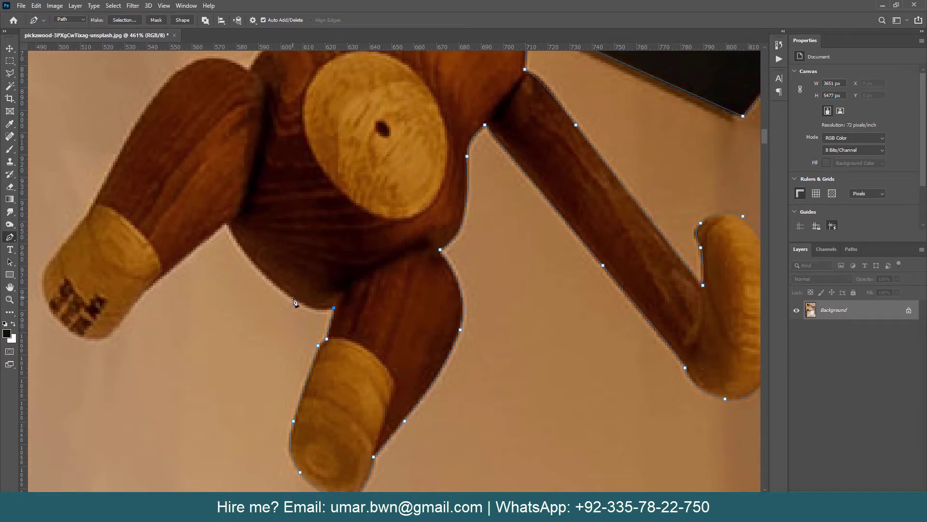
drag(309, 311, 293, 299)
drag(228, 225, 224, 221)
drag(174, 267, 164, 276)
Curve the path around the foot's tip and up the torso toward the raised arm.
drag(140, 308, 365, 295)
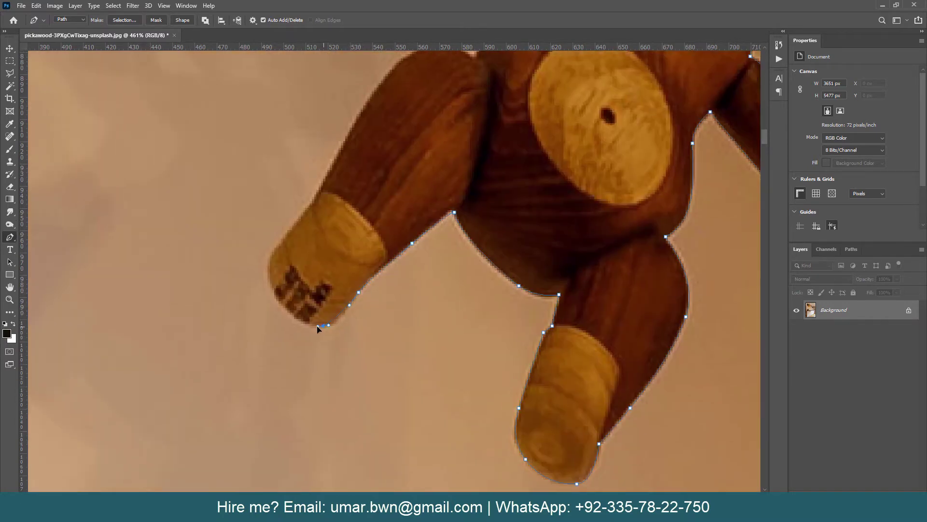
drag(296, 235, 333, 375)
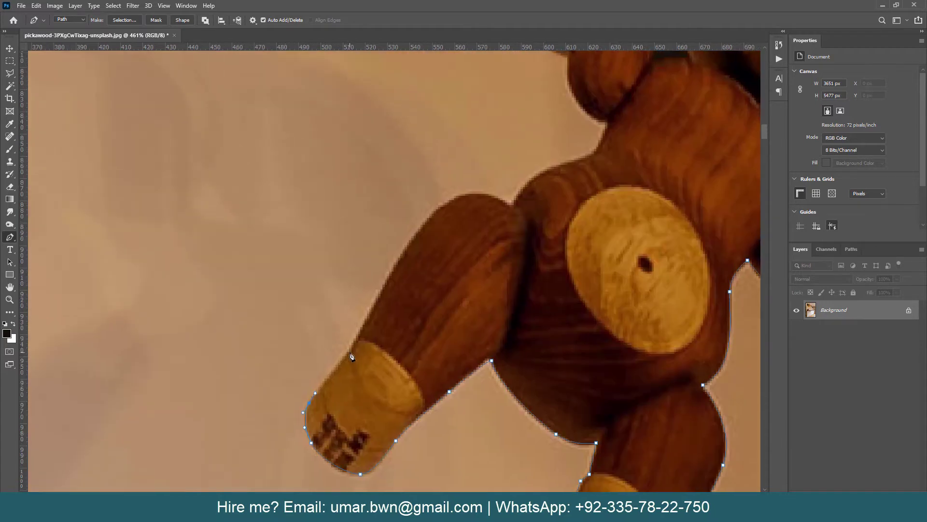
drag(365, 333, 321, 432)
click(306, 442)
drag(381, 313, 404, 295)
mouse_move(467, 297)
mouse_down()
mouse_move(507, 327)
mouse_move(472, 289)
mouse_up()
mouse_move(509, 263)
mouse_down()
mouse_move(428, 347)
mouse_move(432, 340)
mouse_up()
click(476, 321)
Curve along the raised arm, then trace the dark panel's corner and edge to the wooden trim corner.
drag(480, 295, 467, 365)
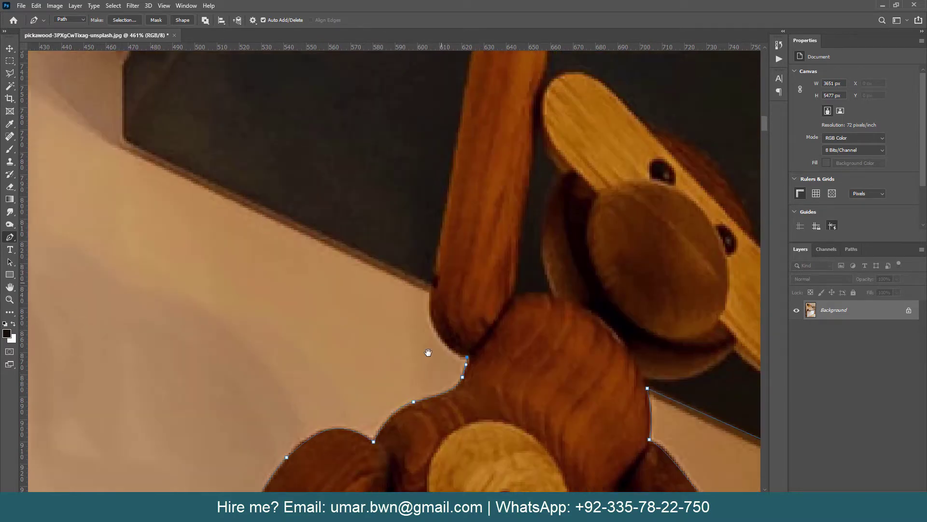
drag(428, 323, 431, 305)
drag(168, 194, 269, 292)
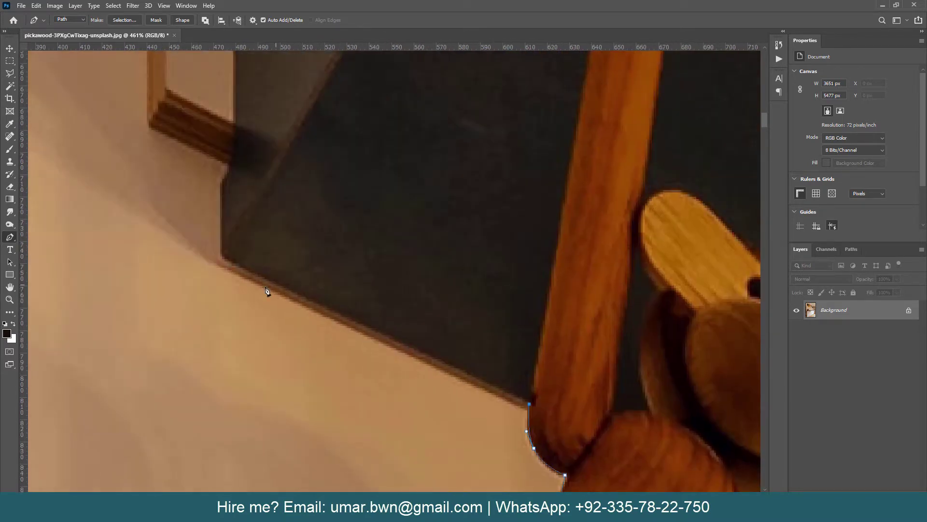
mouse_move(221, 253)
mouse_down()
mouse_move(217, 220)
mouse_move(281, 366)
mouse_up()
click(272, 328)
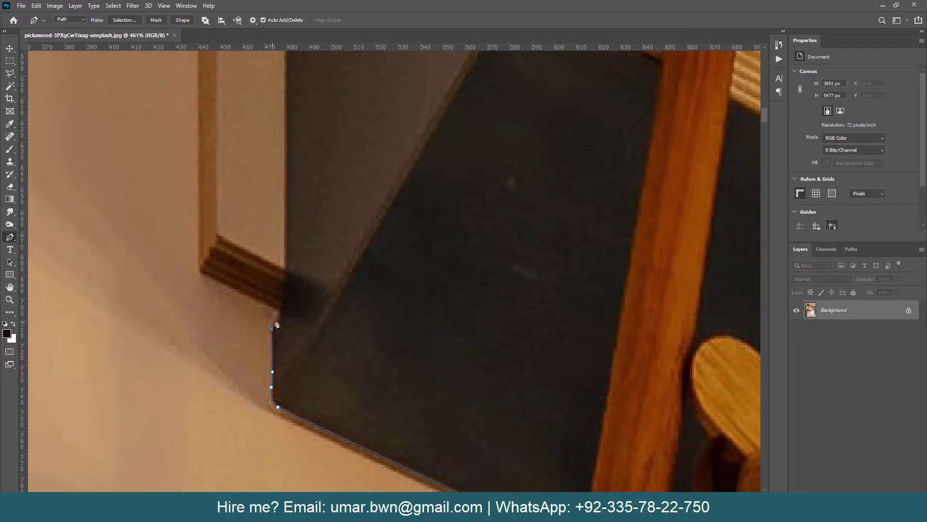
click(201, 272)
Add points at the trim's top edge and the cabinet's top corner.
drag(199, 103, 298, 248)
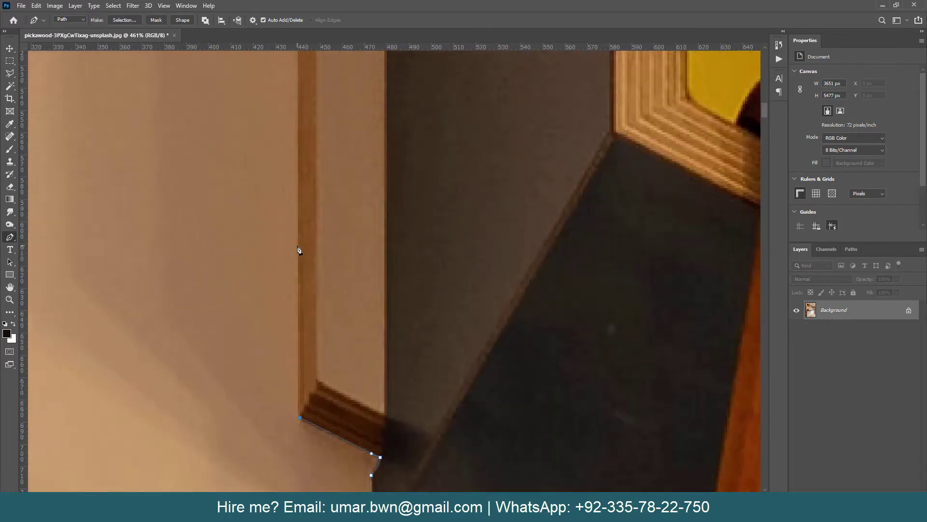
scroll(376, 304, down, 5)
scroll(338, 241, up, 3)
click(325, 110)
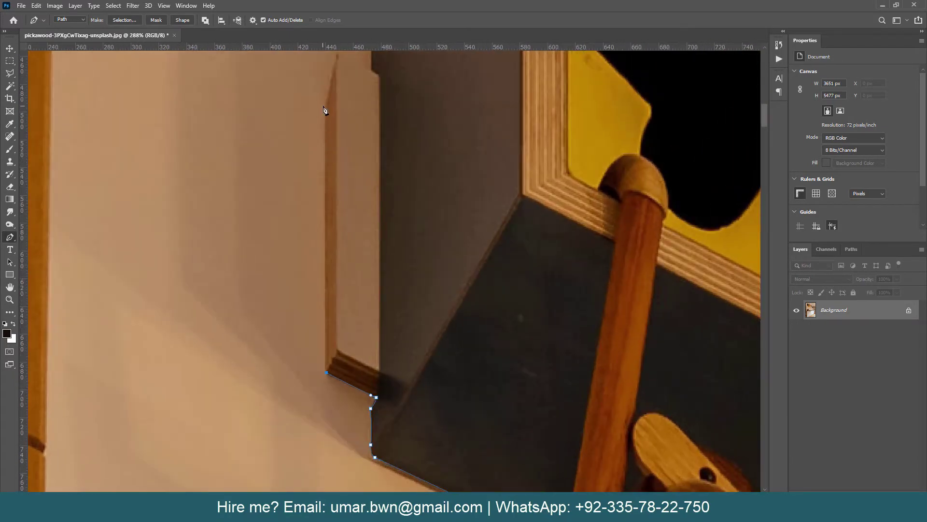
drag(331, 202, 340, 246)
drag(337, 113, 346, 230)
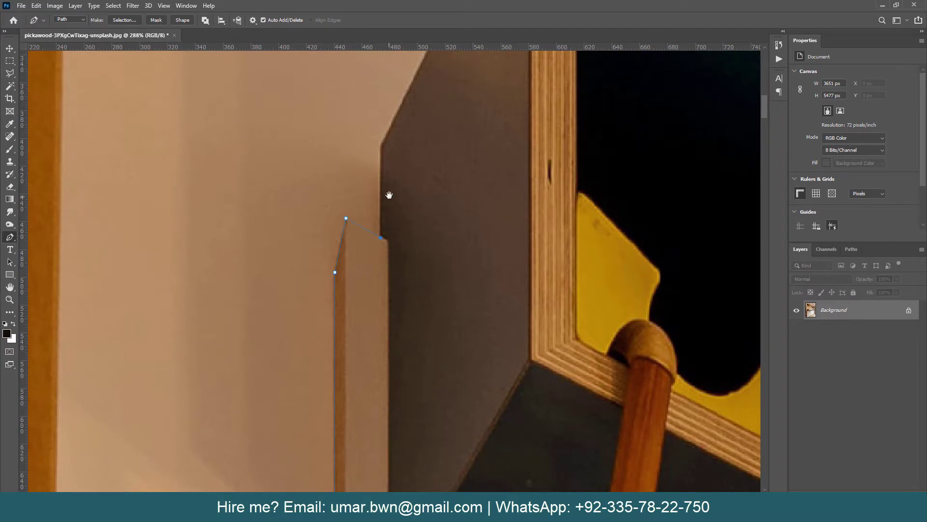
drag(389, 195, 370, 383)
drag(387, 328, 296, 369)
click(366, 137)
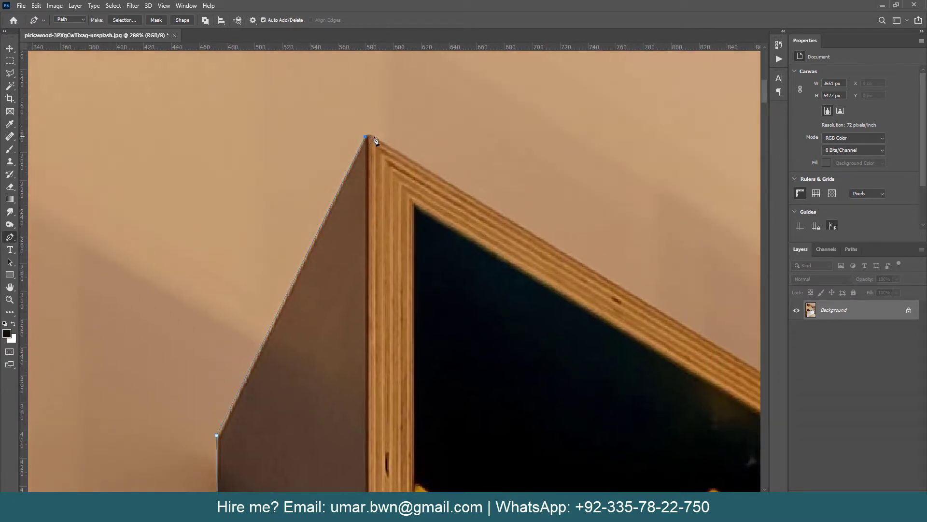
Follow the cabinet's sloping top to the bookshelf's top-right and inner corners.
drag(474, 220, 186, 170)
drag(644, 307, 423, 373)
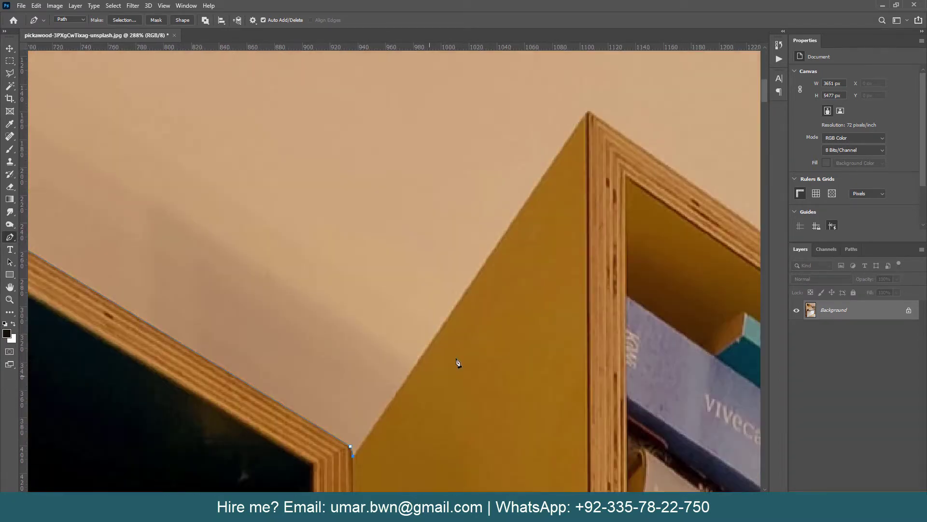
drag(627, 172, 178, 148)
drag(667, 431, 505, 300)
click(628, 418)
scroll(506, 301, down, 5)
click(488, 422)
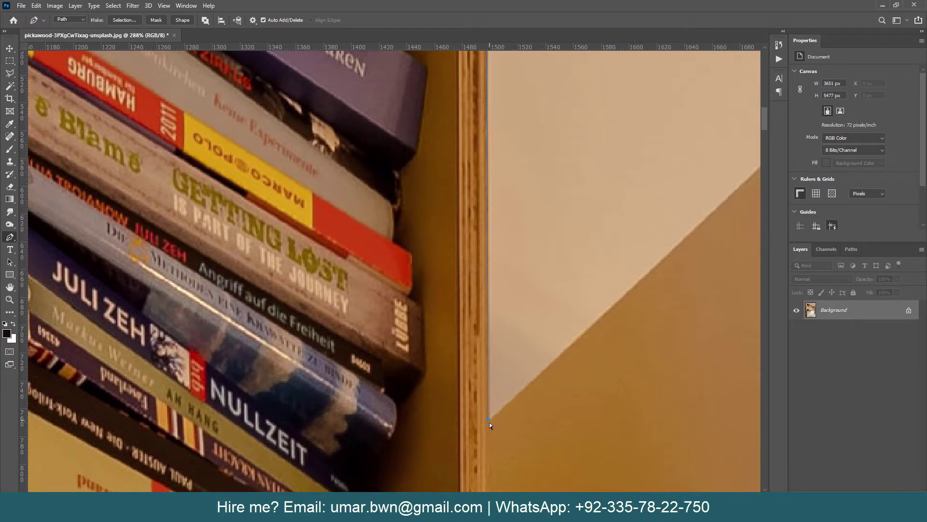
Place a point at the bookshelf's peak and dismiss the warning message.
drag(558, 397, 213, 405)
click(493, 105)
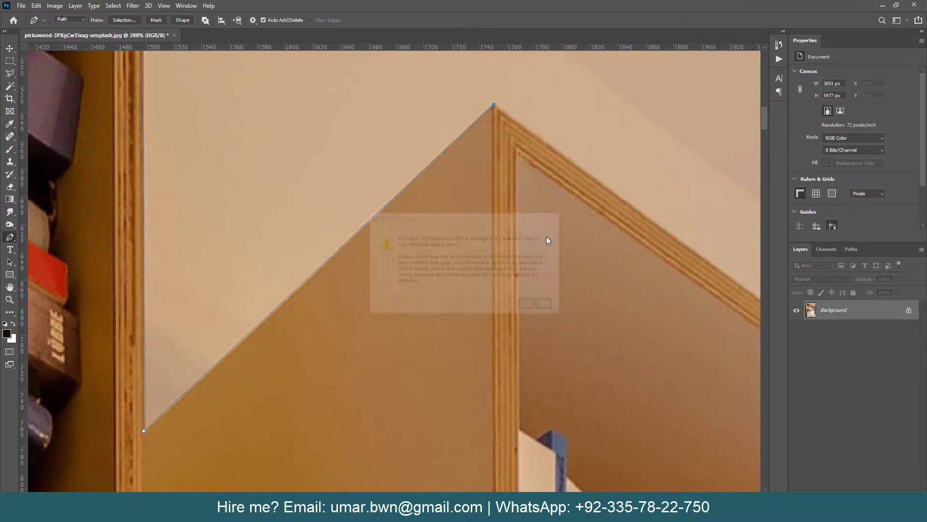
key(Return)
scroll(279, 214, right, 5)
scroll(690, 463, down, 1)
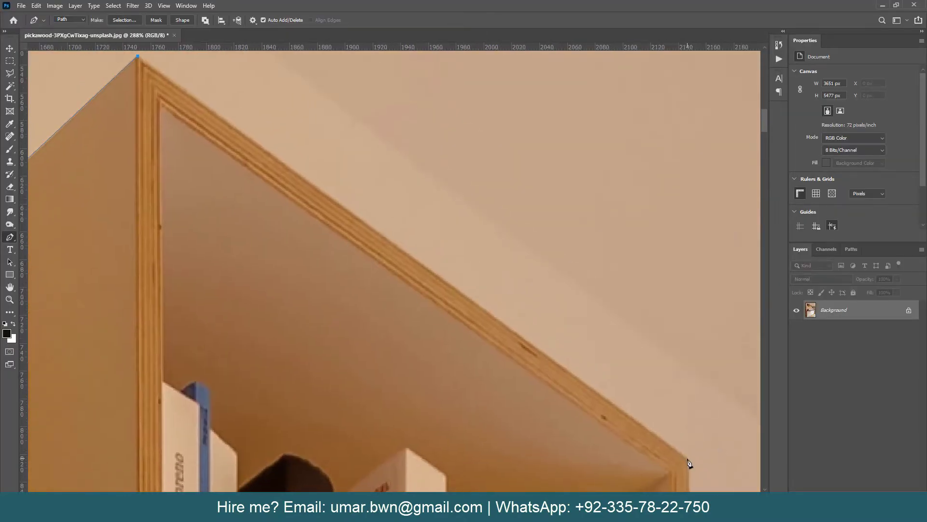
scroll(662, 478, down, 5)
scroll(662, 478, right, 2)
Continue the path down the bookshelf's side to the next shelf corner.
click(530, 345)
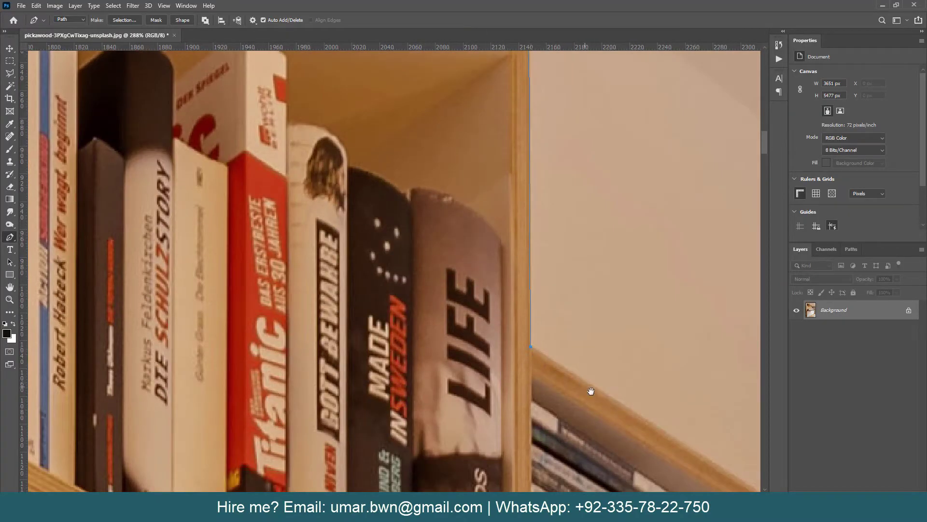
drag(589, 388, 374, 262)
click(649, 435)
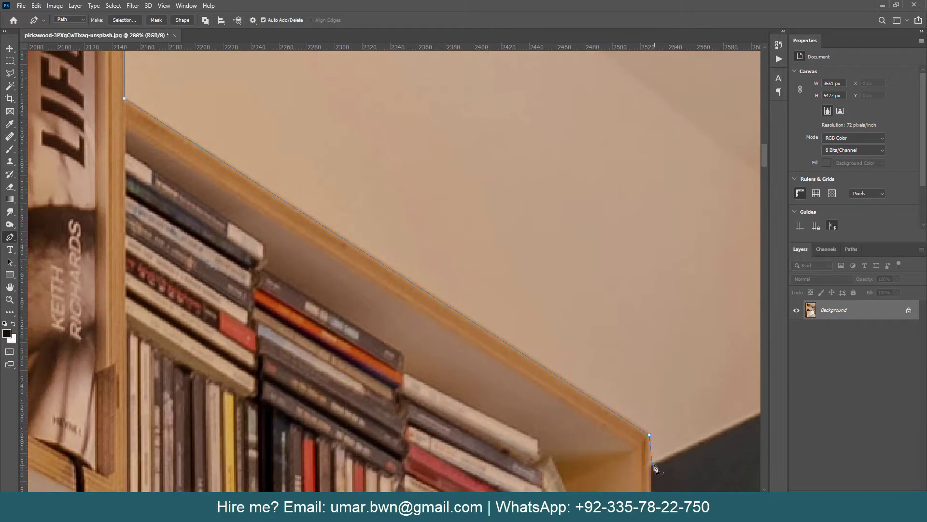
scroll(659, 469, right, 6)
scroll(660, 470, down, 2)
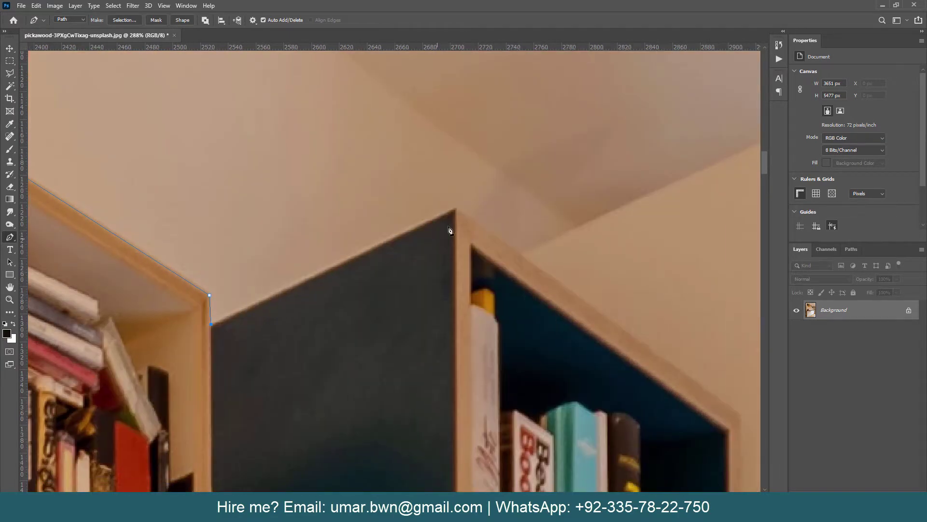
scroll(537, 270, down, 1)
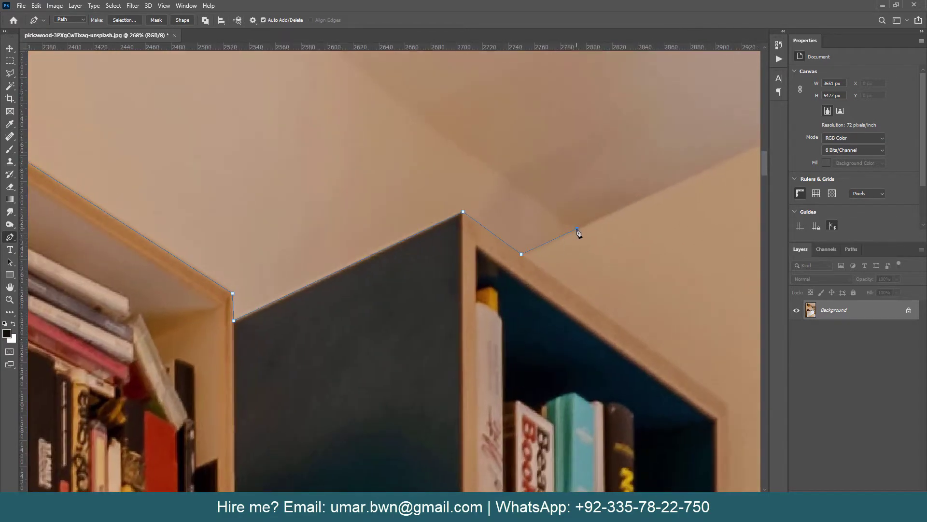
scroll(475, 230, up, 3)
scroll(475, 230, left, 2)
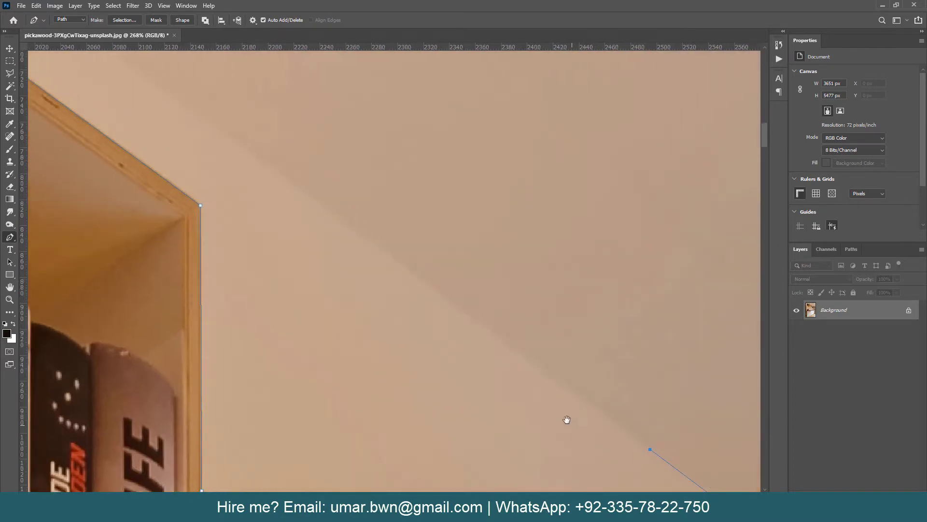
Add path points along the image's top edge and curve the path around the shelf bracket.
drag(348, 161, 565, 420)
drag(244, 149, 539, 378)
drag(263, 133, 570, 420)
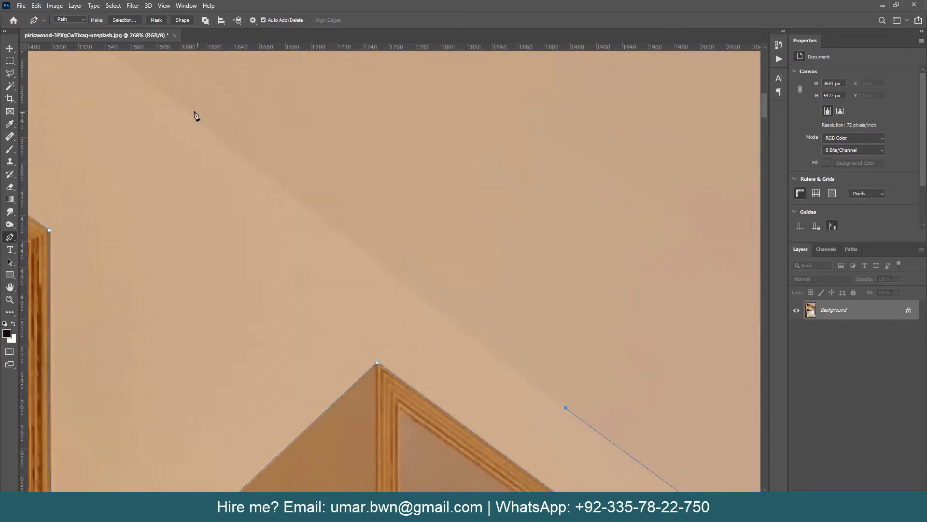
drag(173, 102, 517, 387)
scroll(362, 278, down, 5)
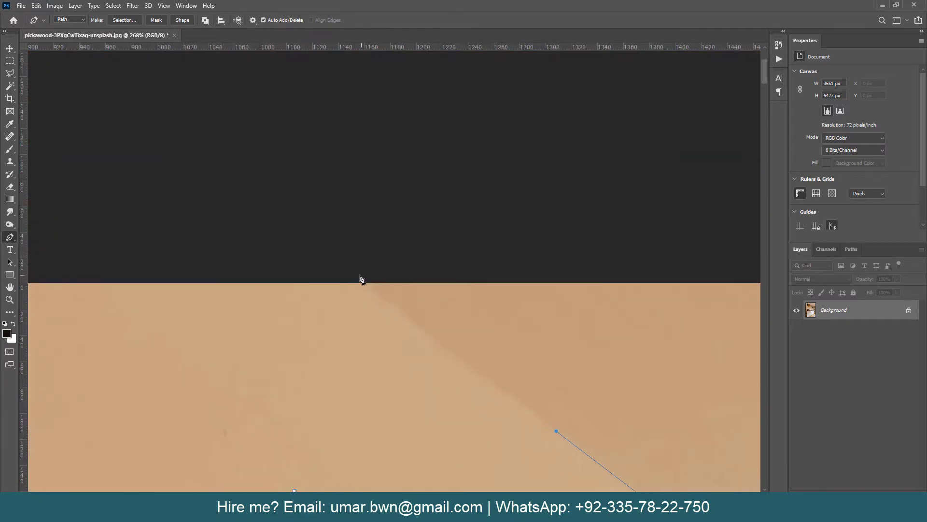
scroll(375, 315, up, 5)
click(300, 275)
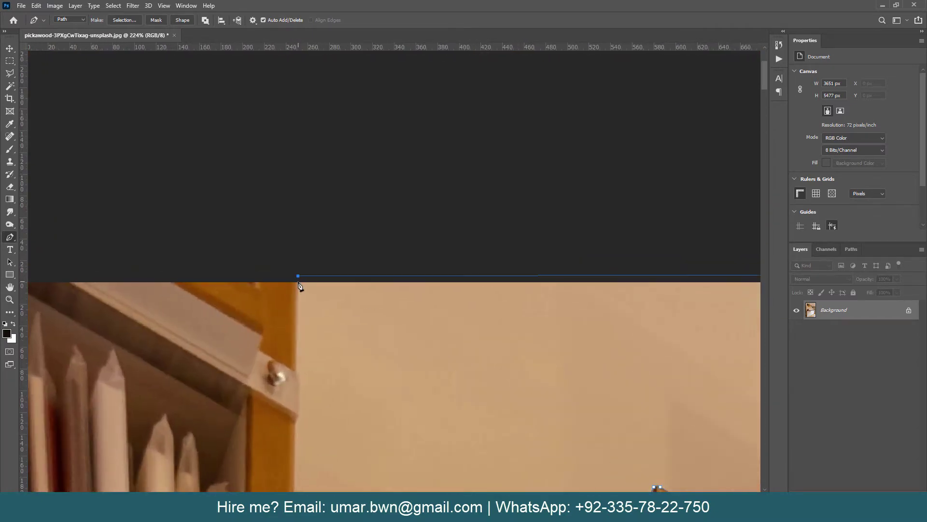
scroll(305, 309, down, 5)
click(309, 264)
drag(308, 317, 303, 332)
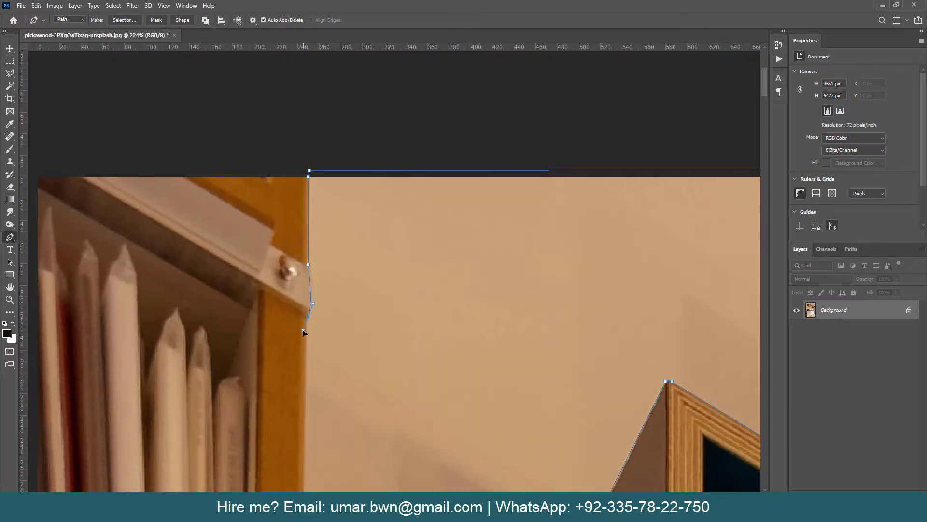
Continue the pen path with points down the left bookshelf's edge.
drag(350, 358, 354, 27)
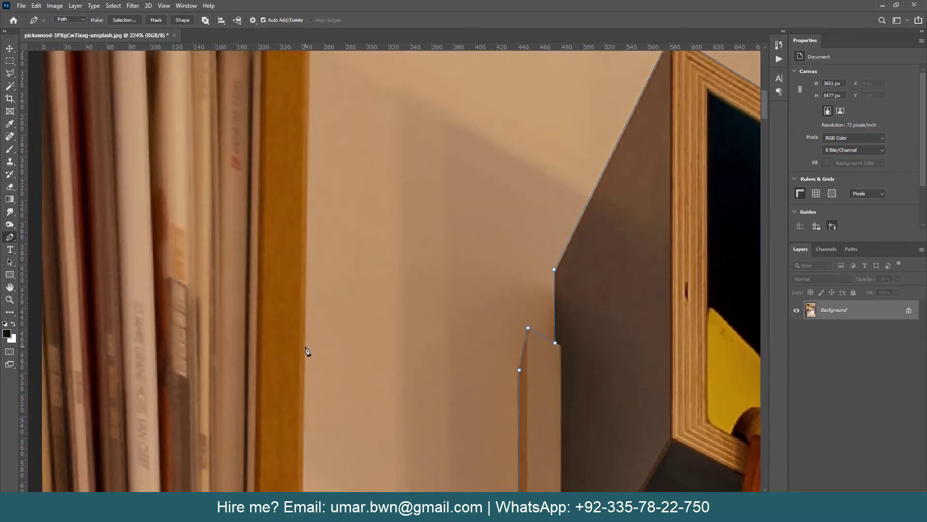
click(305, 347)
scroll(312, 329, down, 5)
scroll(302, 425, down, 3)
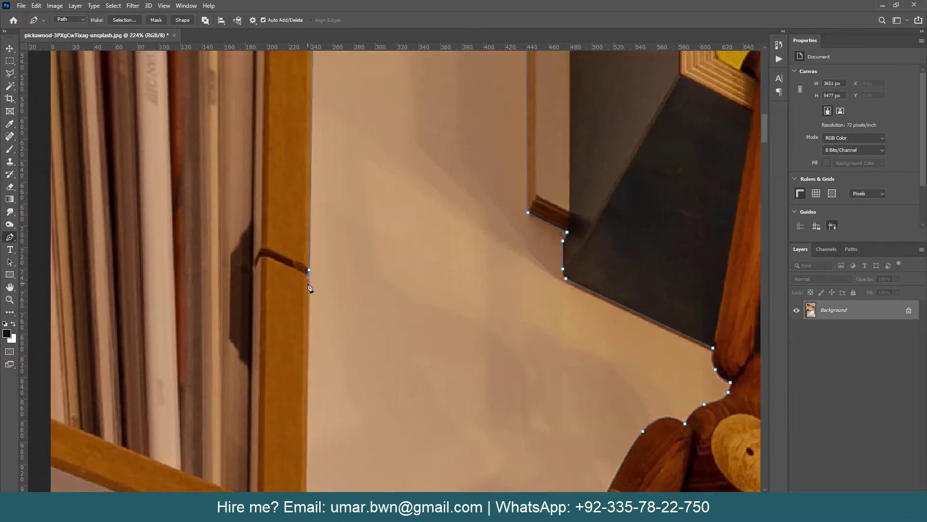
scroll(302, 425, down, 3)
click(300, 424)
scroll(300, 433, down, 3)
scroll(333, 290, up, 1)
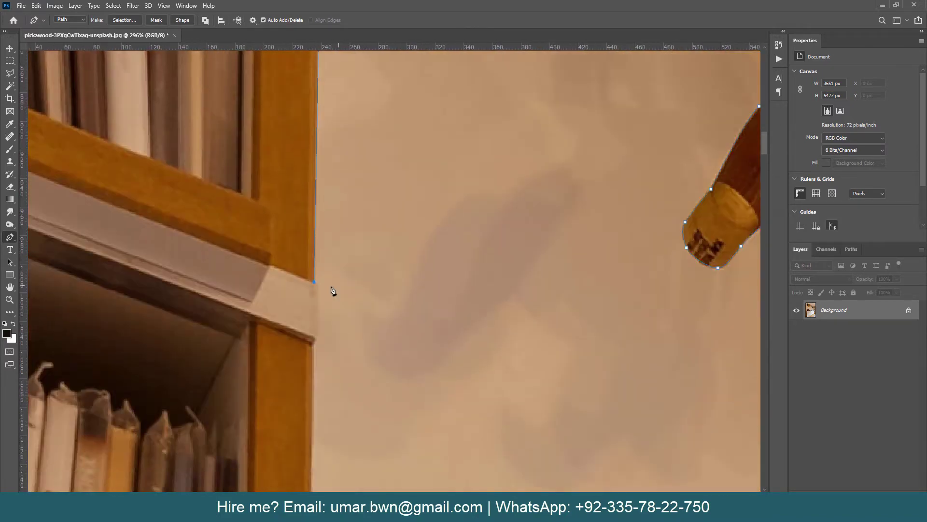
click(315, 352)
scroll(317, 338, down, 3)
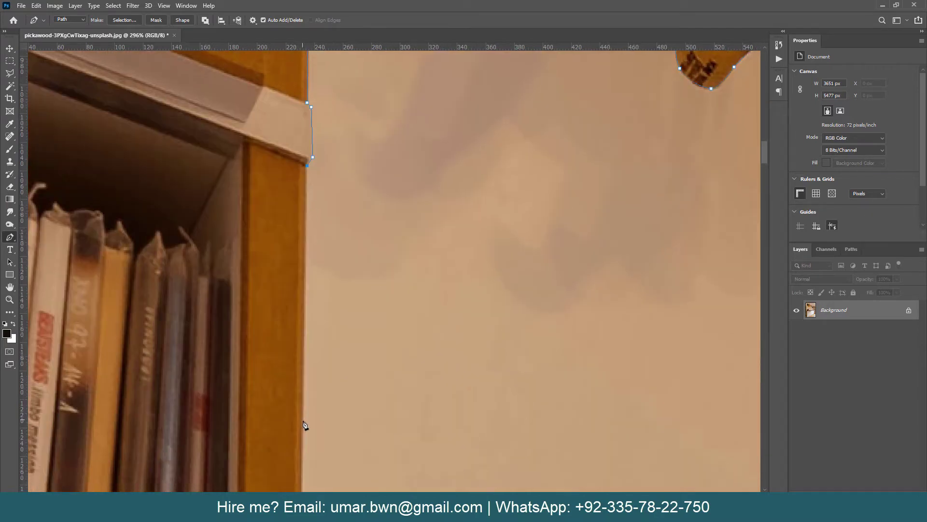
click(304, 424)
drag(304, 424, 301, 214)
click(289, 355)
drag(288, 366, 335, 174)
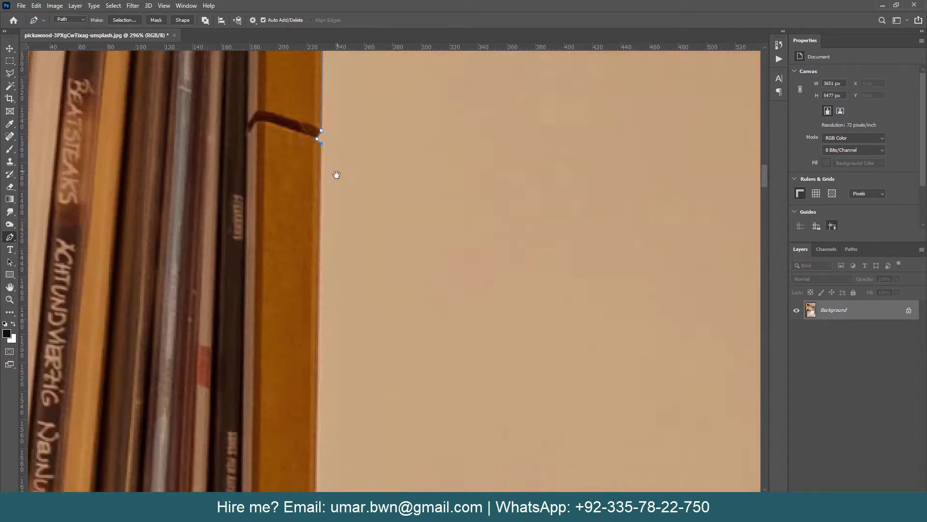
scroll(292, 356, down, 2)
click(295, 363)
Extend the path beside the shelf notch and further down the shelf edge.
scroll(297, 369, down, 2)
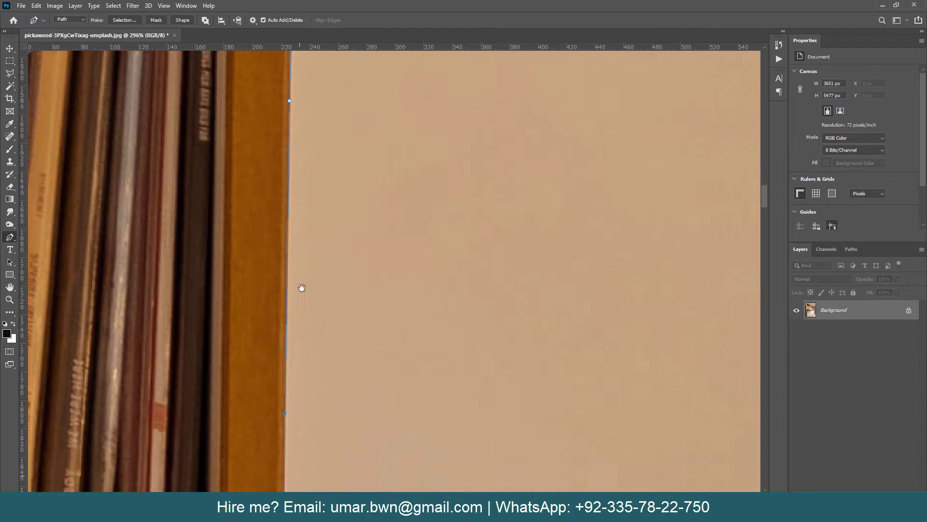
scroll(280, 366, down, 2)
scroll(295, 388, down, 2)
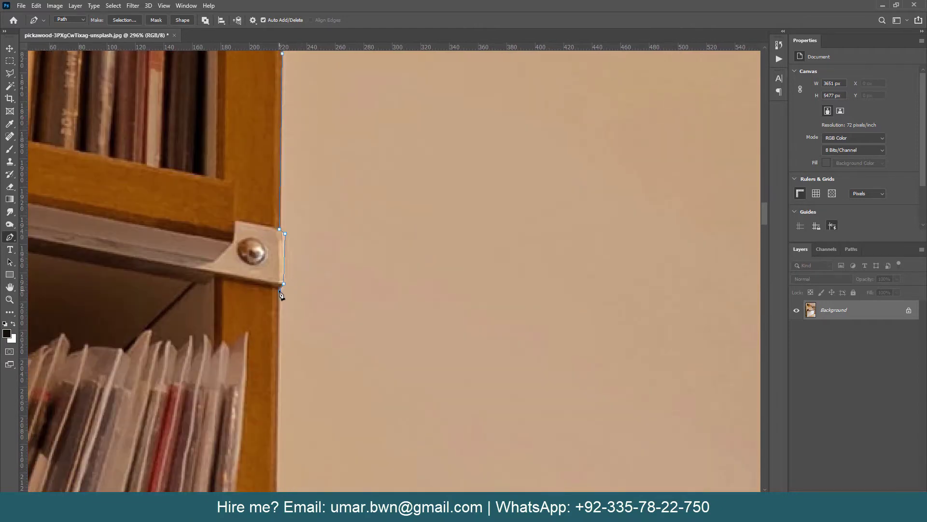
scroll(281, 295, down, 2)
scroll(285, 435, down, 2)
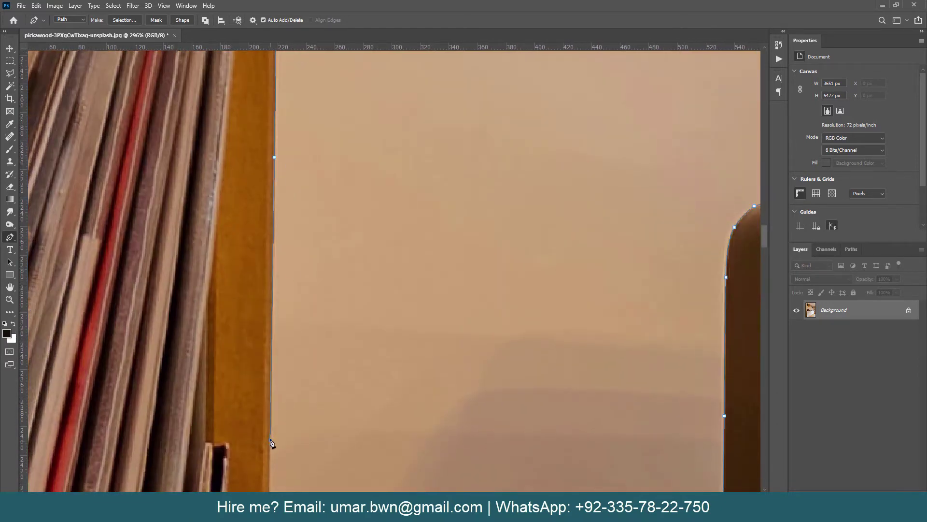
scroll(275, 440, down, 2)
scroll(277, 410, down, 1)
click(264, 319)
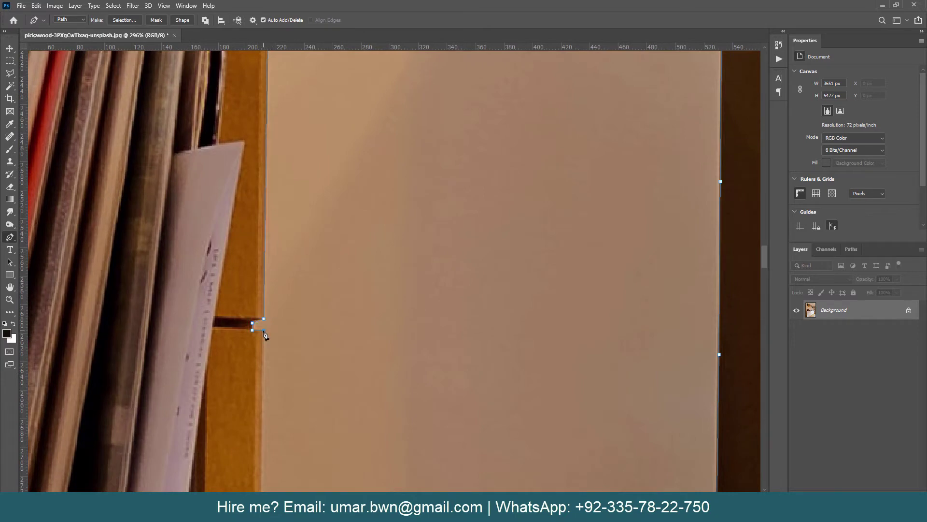
scroll(270, 367, down, 3)
scroll(272, 338, down, 3)
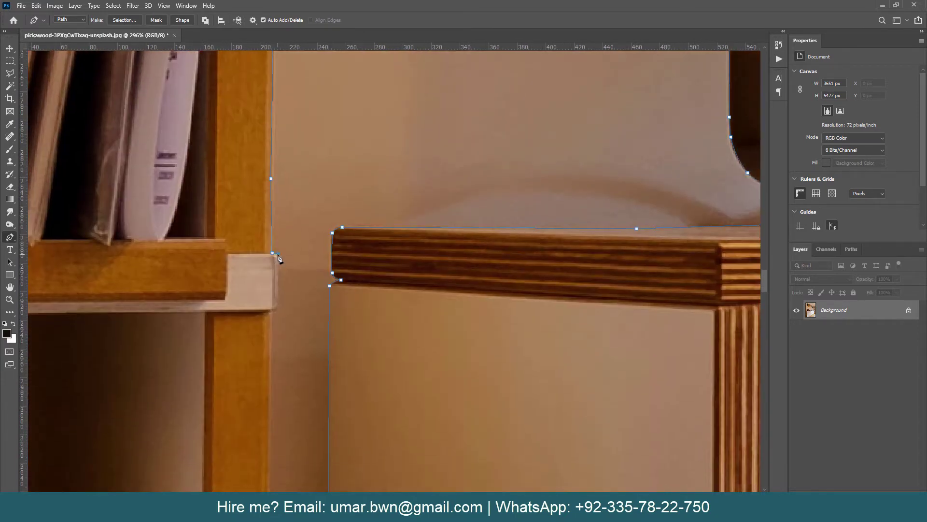
scroll(268, 362, down, 3)
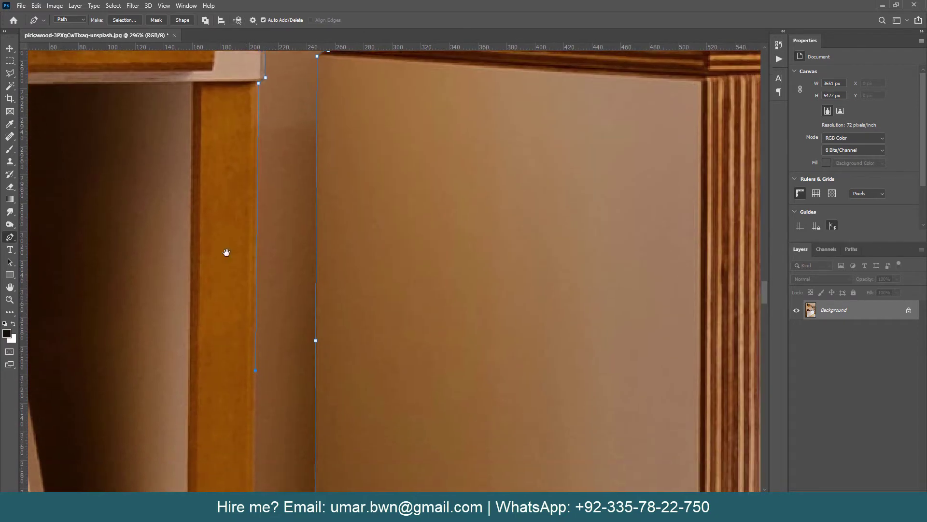
scroll(225, 270, down, 2)
click(225, 291)
Finish the path at the bottom of the shelf edge beside the records.
scroll(225, 307, left, 2)
scroll(312, 406, down, 3)
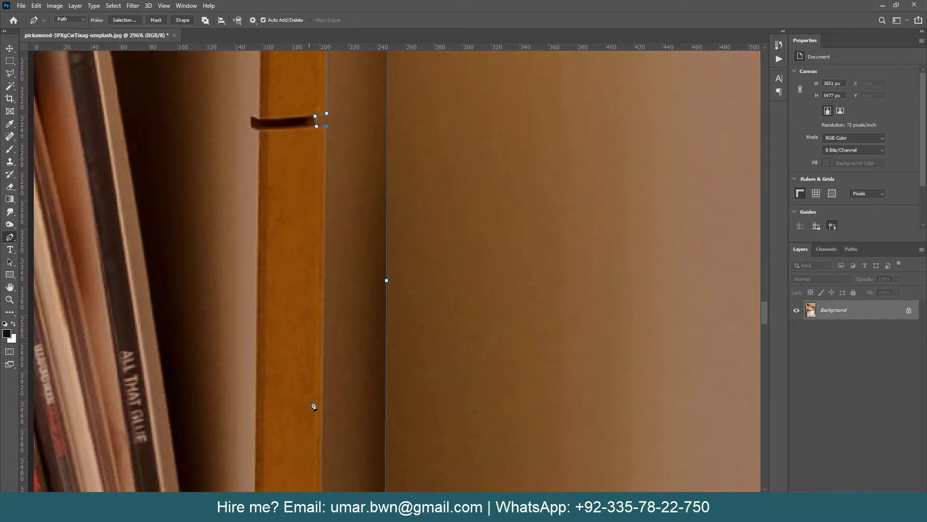
scroll(314, 425, down, 5)
scroll(275, 362, right, 1)
scroll(261, 338, down, 3)
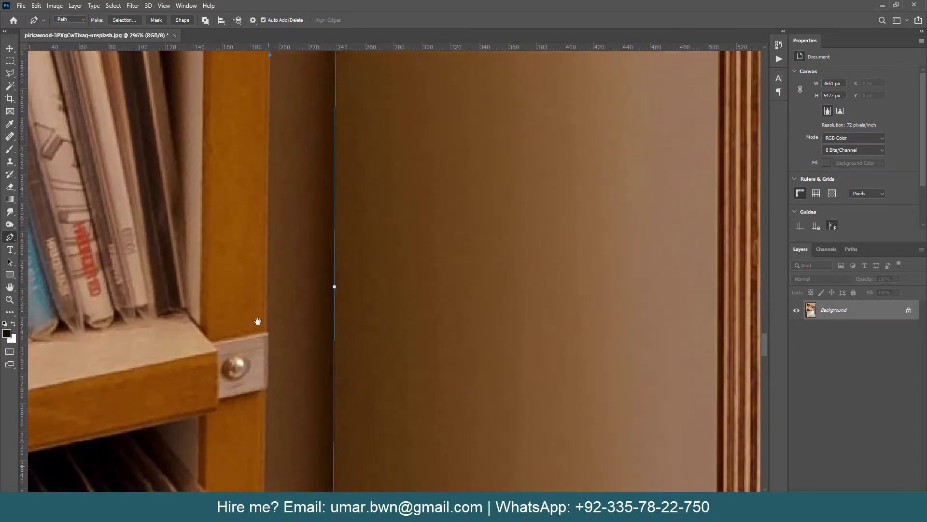
click(266, 320)
drag(266, 384, 239, 236)
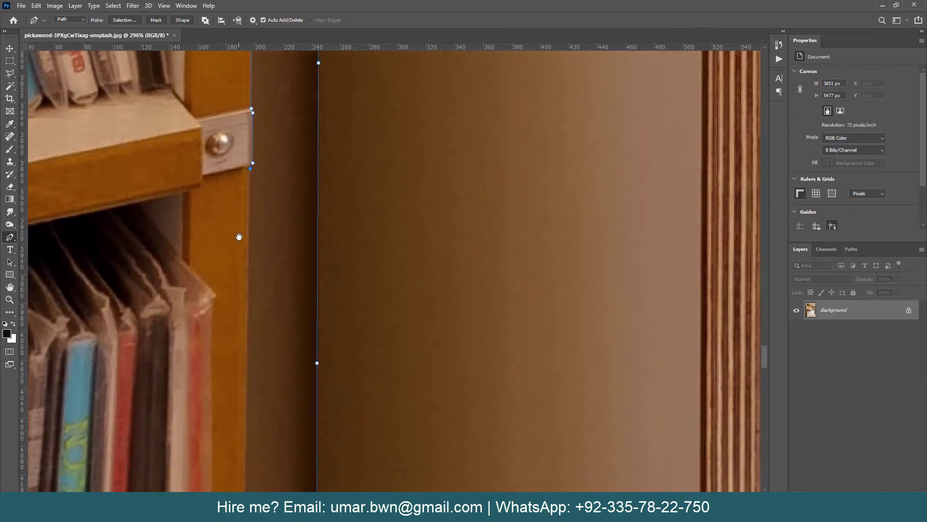
drag(244, 461, 244, 203)
drag(245, 434, 251, 193)
click(251, 434)
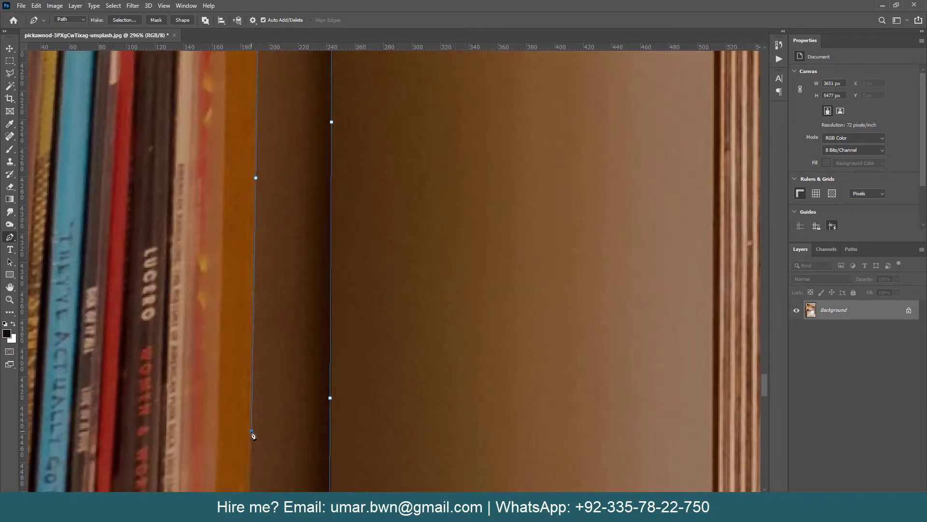
drag(220, 130, 199, 162)
scroll(306, 410, down, 5)
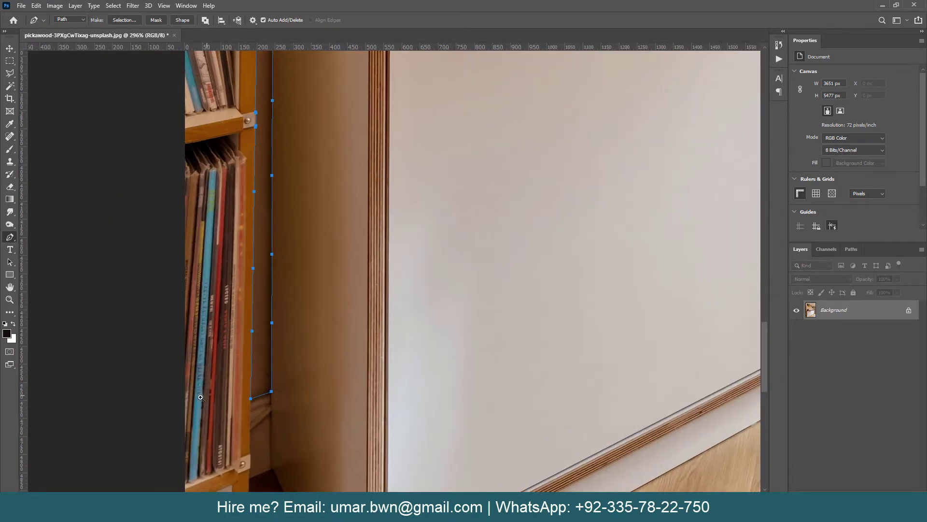
Unlock the Background into Layer 0 and load the Work Path as a selection.
scroll(307, 410, down, 3)
scroll(418, 372, up, 3)
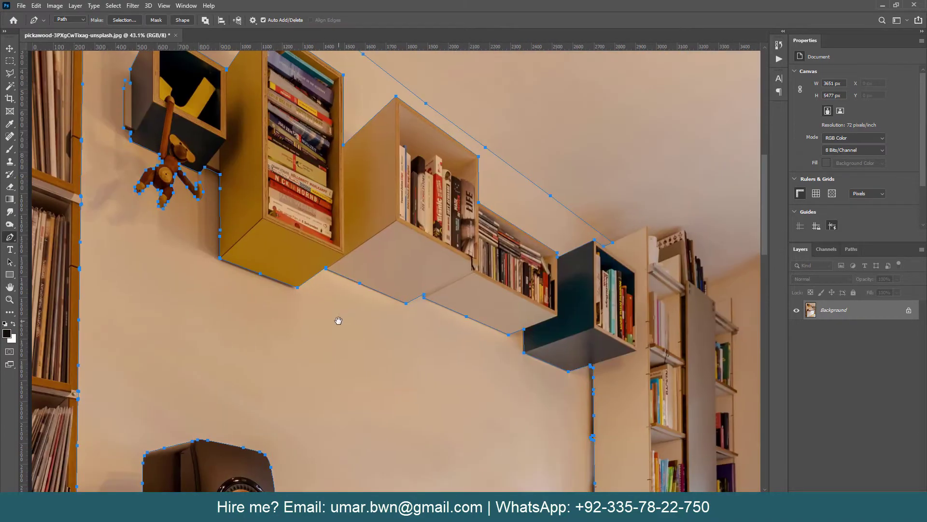
scroll(329, 326, down, 2)
scroll(329, 326, down, 3)
scroll(329, 326, down, 3)
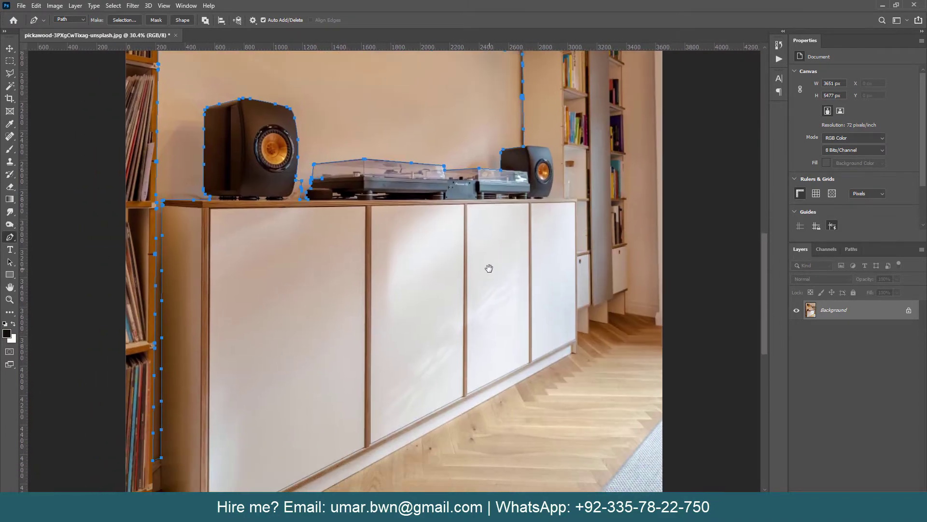
click(909, 310)
click(851, 249)
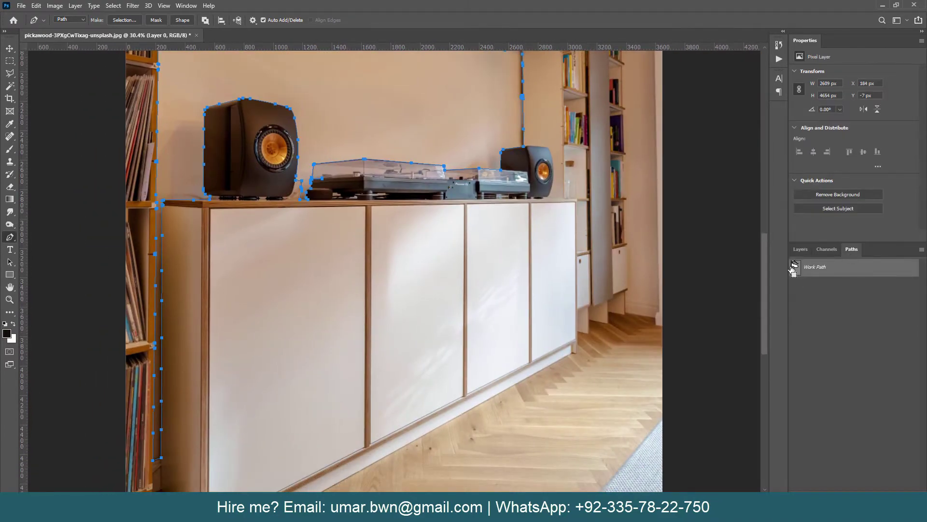
click(800, 249)
key(ctrl+Return)
Add a layer mask that hides the traced wall area, then review the result.
click(863, 498)
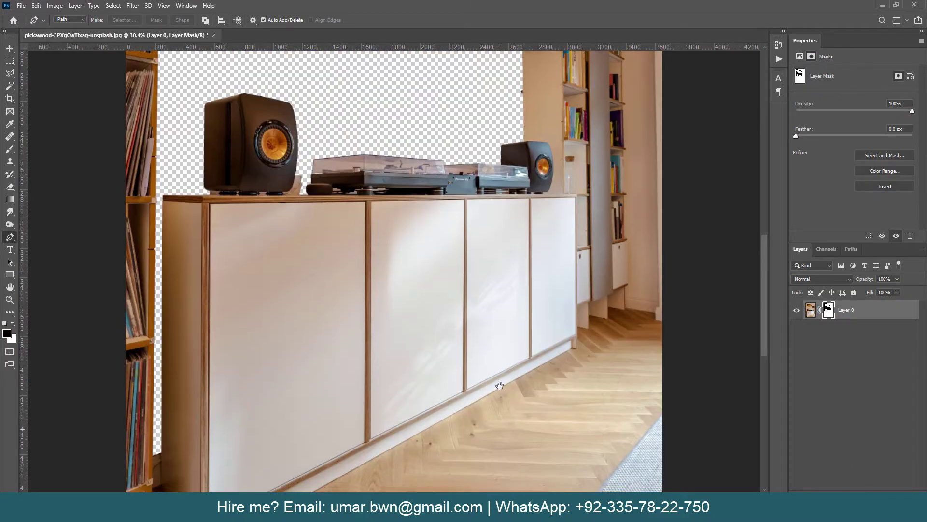
mouse_move(531, 411)
mouse_down()
mouse_move(573, 266)
mouse_move(504, 442)
mouse_up()
drag(567, 270, 553, 443)
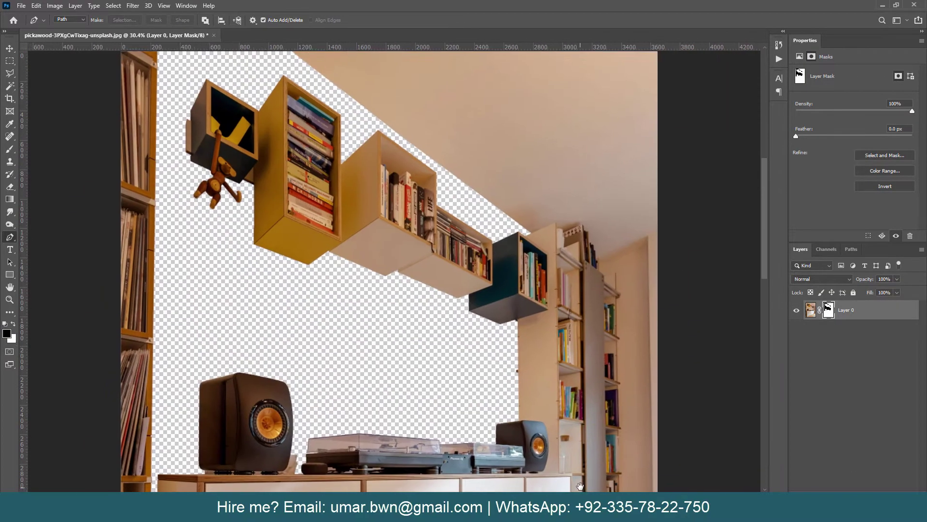
scroll(554, 443, down, 10)
scroll(287, 480, up, 5)
Start tracing the floor edge from the cabinet along the door frame, undoing a misplaced anchor.
scroll(198, 244, up, 4)
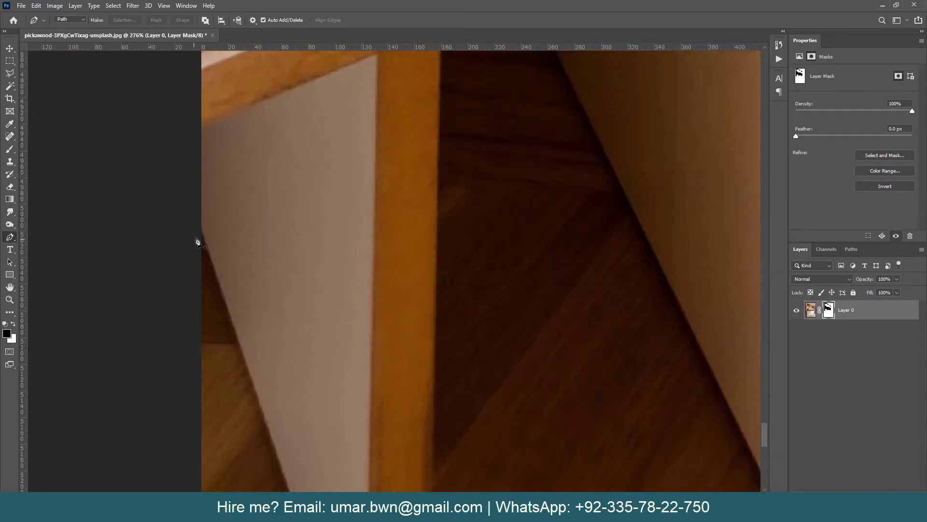
click(275, 333)
scroll(276, 333, up, 3)
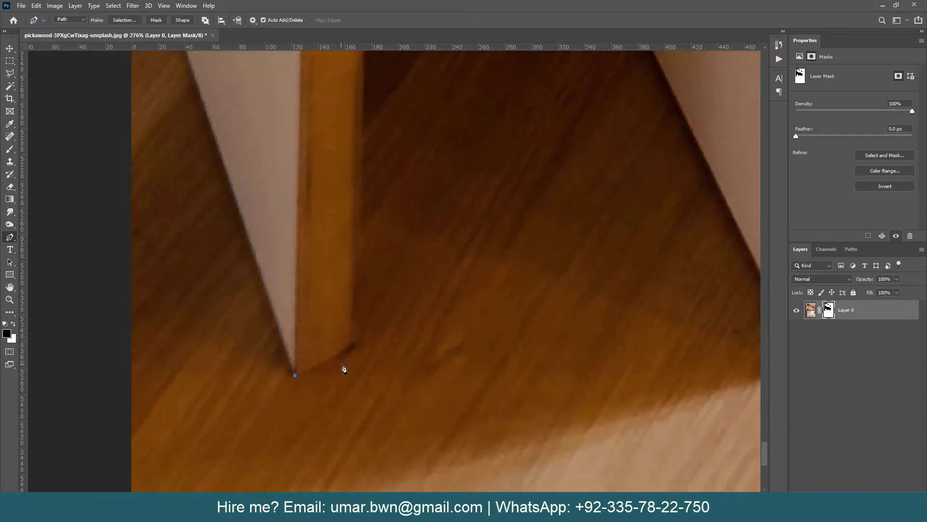
scroll(412, 285, up, 3)
scroll(395, 162, down, 1)
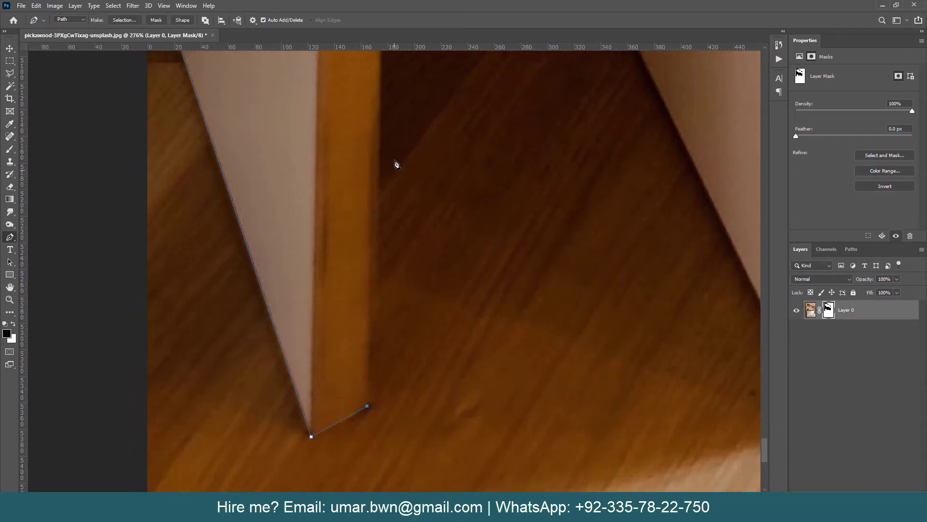
click(378, 93)
scroll(385, 131, up, 6)
click(379, 106)
scroll(408, 96, up, 5)
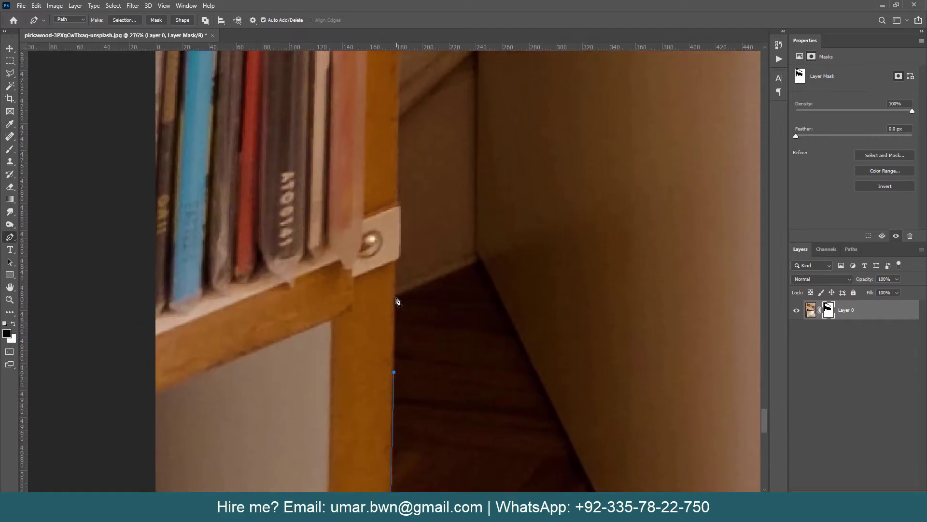
click(395, 296)
click(477, 264)
drag(574, 394, 450, 271)
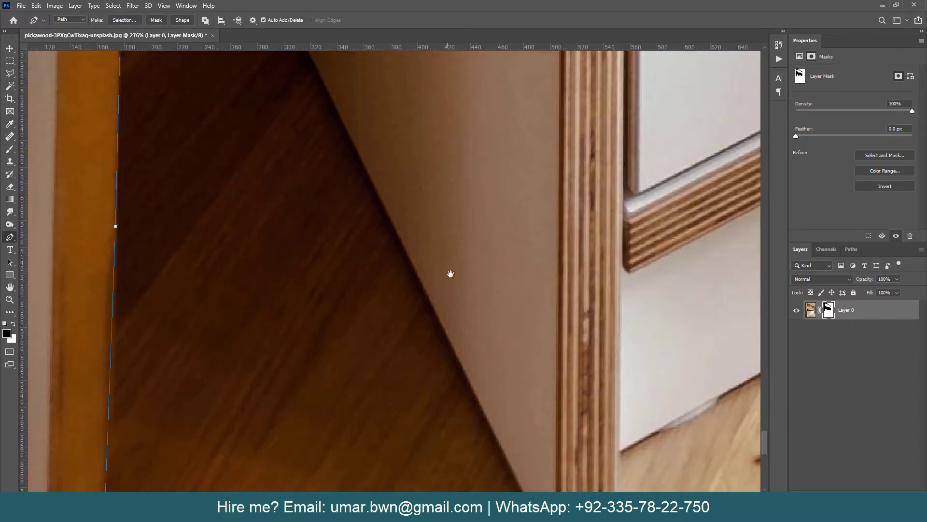
click(435, 310)
drag(522, 396, 401, 220)
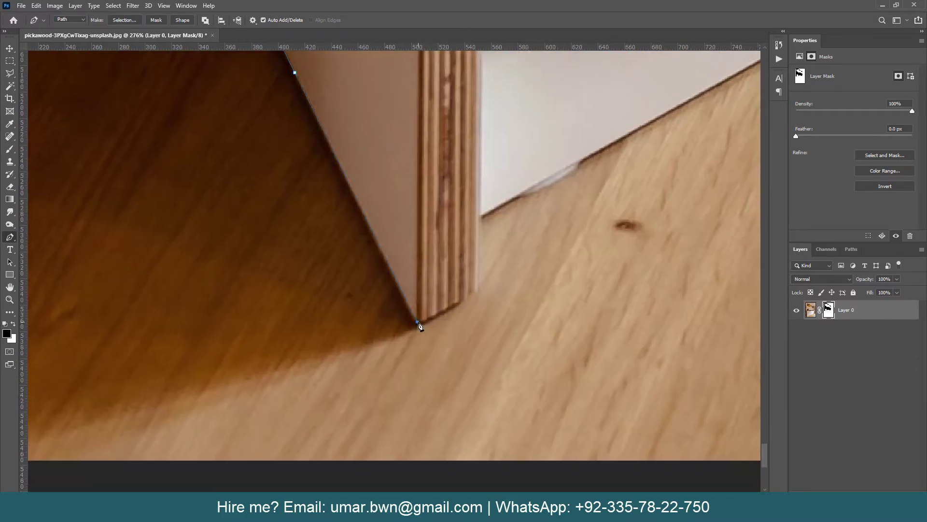
drag(494, 267, 415, 355)
key(ctrl+z)
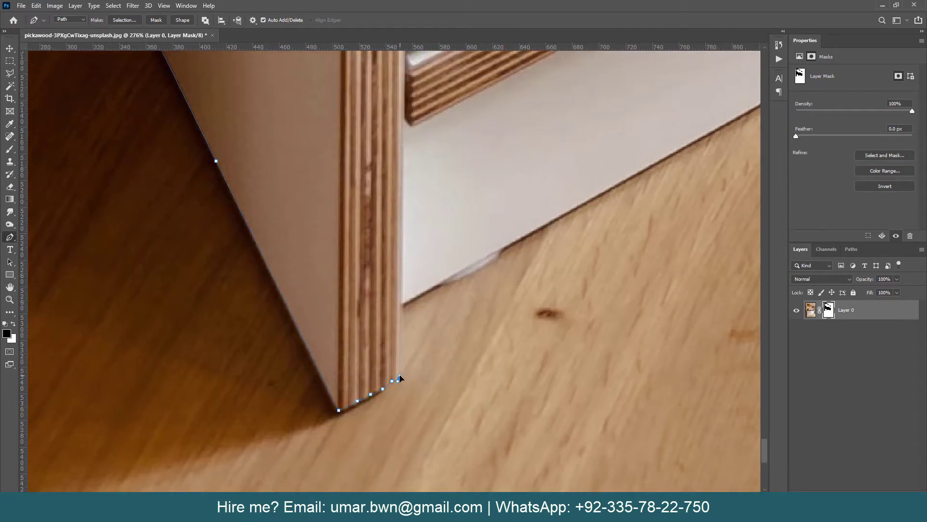
Trace the wall-floor edge along the baseboard's floor line.
click(440, 287)
drag(439, 287, 340, 327)
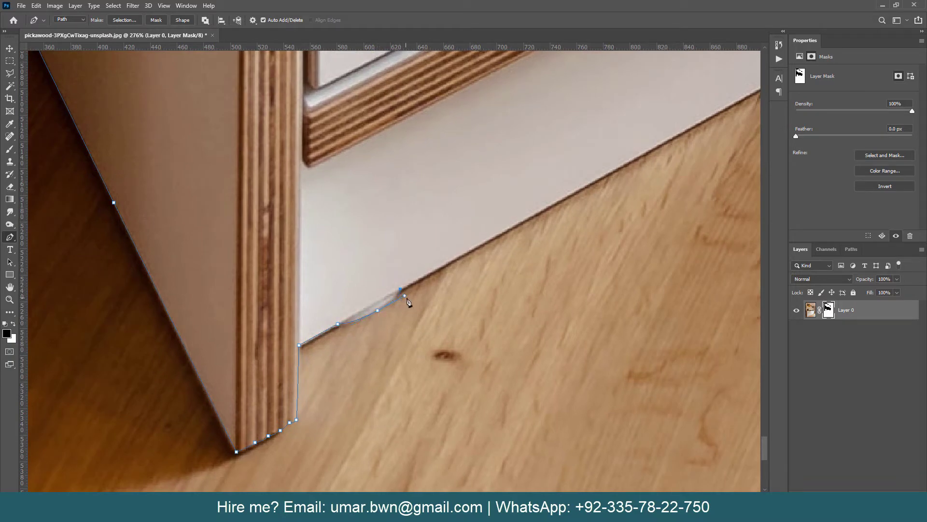
drag(713, 136, 476, 286)
click(501, 251)
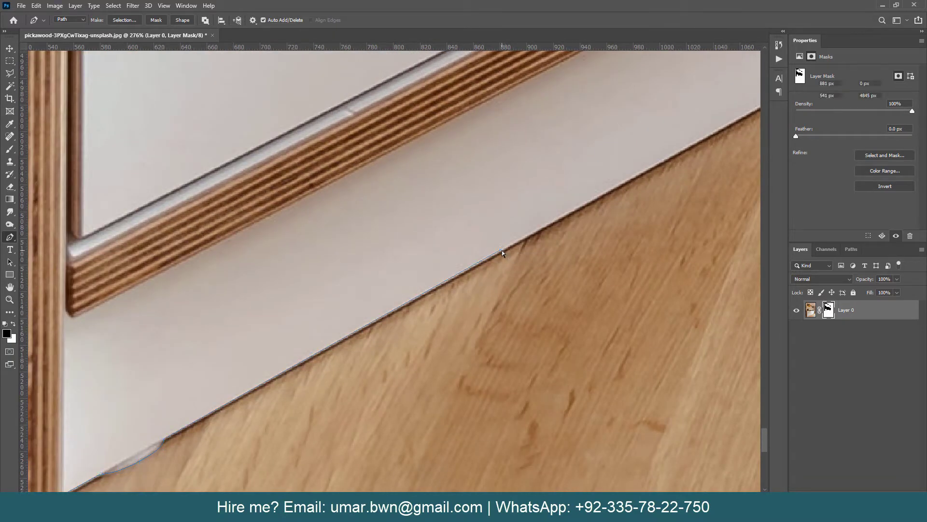
drag(554, 254, 216, 387)
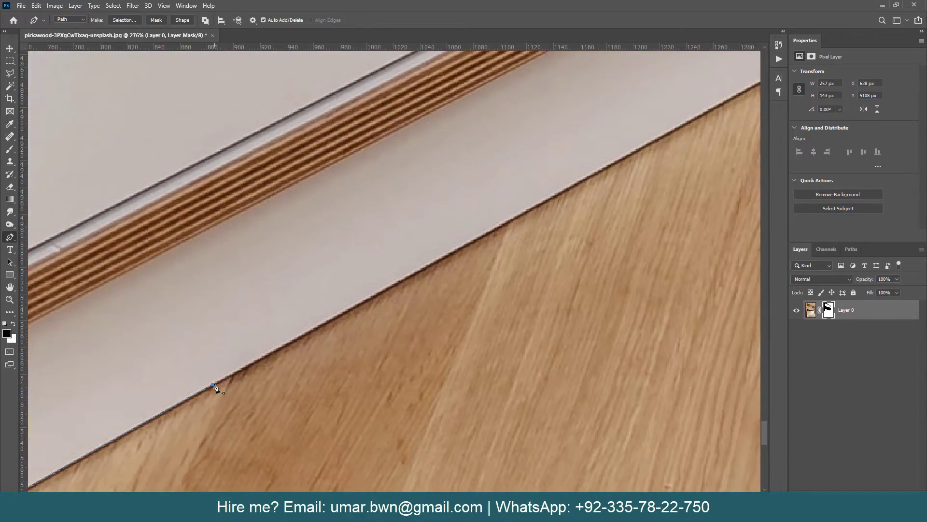
click(530, 216)
drag(595, 213, 303, 368)
click(536, 234)
drag(562, 222, 221, 373)
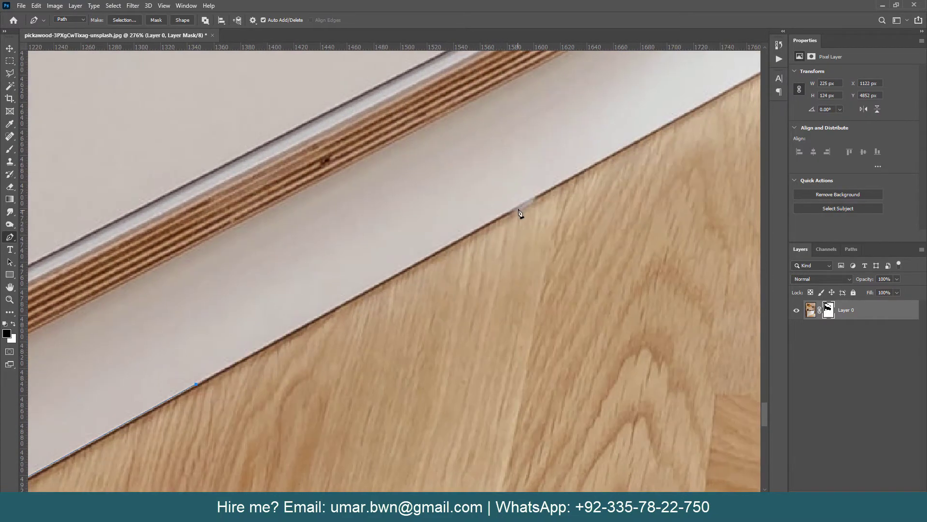
click(530, 202)
drag(573, 192, 249, 378)
click(541, 206)
drag(601, 203, 251, 386)
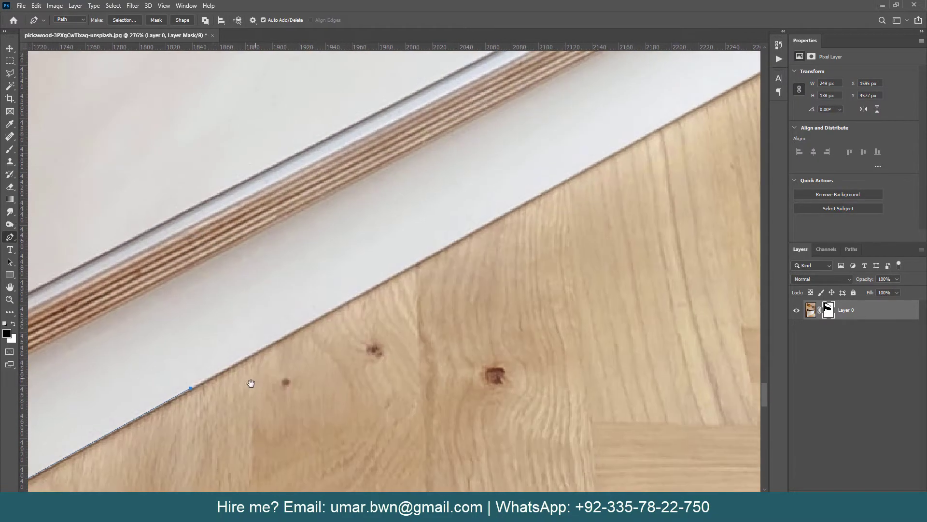
click(481, 230)
drag(487, 222, 177, 397)
click(464, 248)
Trace around the cabinet's end, side and back corner to the back wall's skirting.
drag(467, 247, 172, 418)
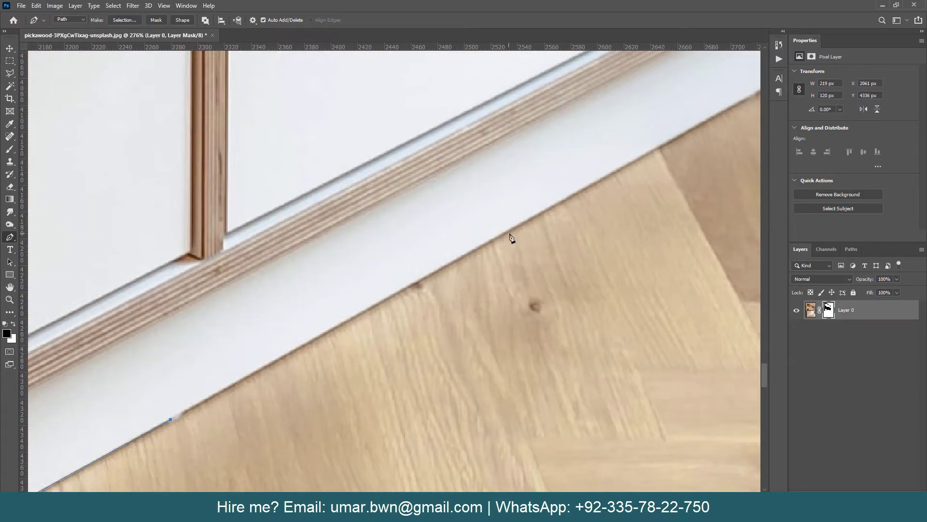
click(521, 226)
drag(538, 224, 194, 432)
click(551, 228)
drag(607, 220, 214, 442)
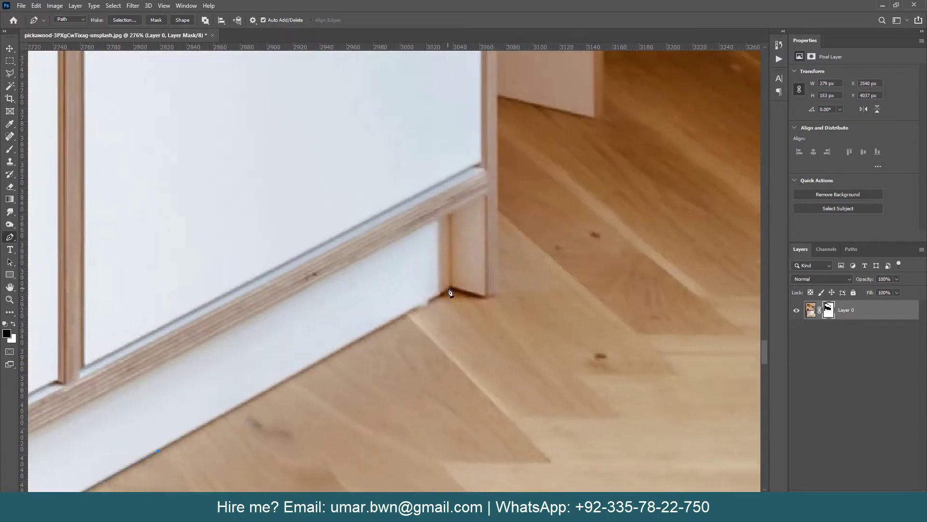
click(451, 288)
click(486, 296)
drag(497, 292, 458, 442)
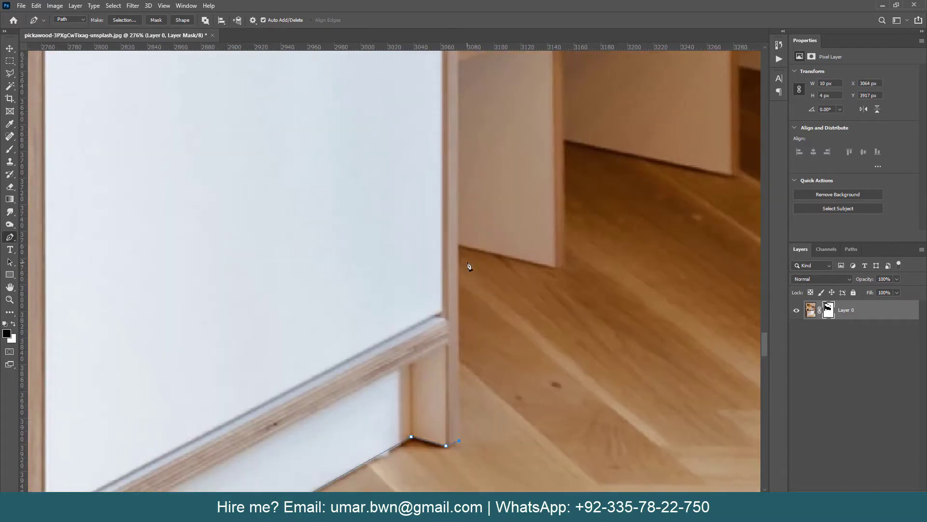
click(460, 245)
click(566, 264)
click(680, 170)
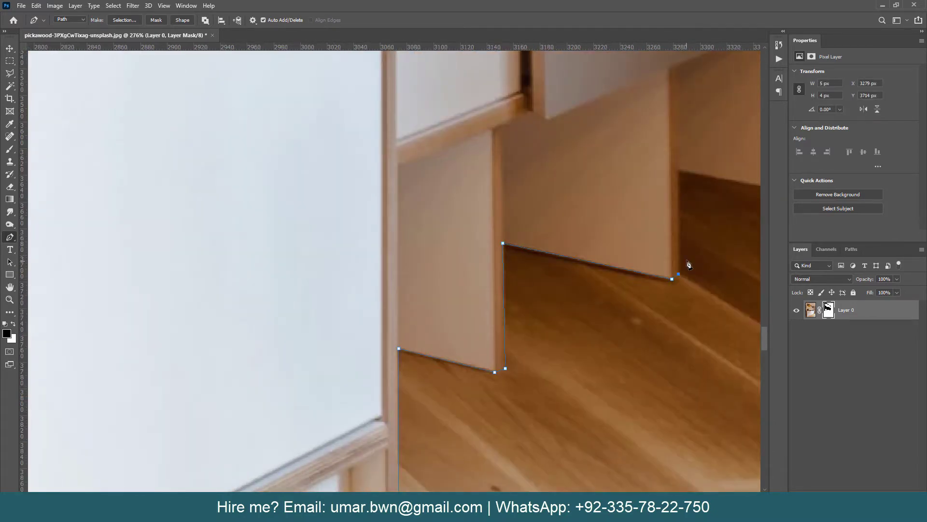
mouse_move(734, 203)
mouse_down()
mouse_move(620, 340)
mouse_move(422, 363)
mouse_up()
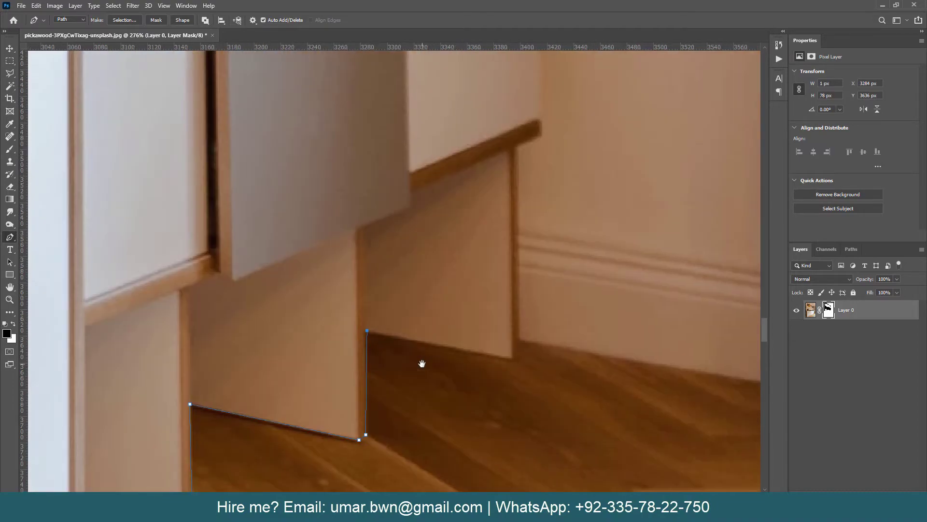
click(521, 341)
drag(521, 340, 186, 317)
click(388, 340)
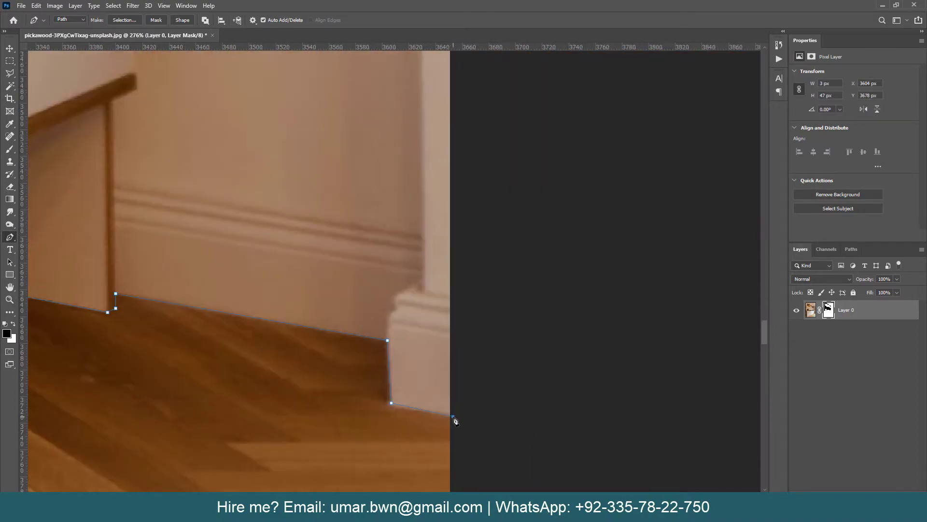
Extend the floor path past the image edge and close the outline.
scroll(456, 421, down, 5)
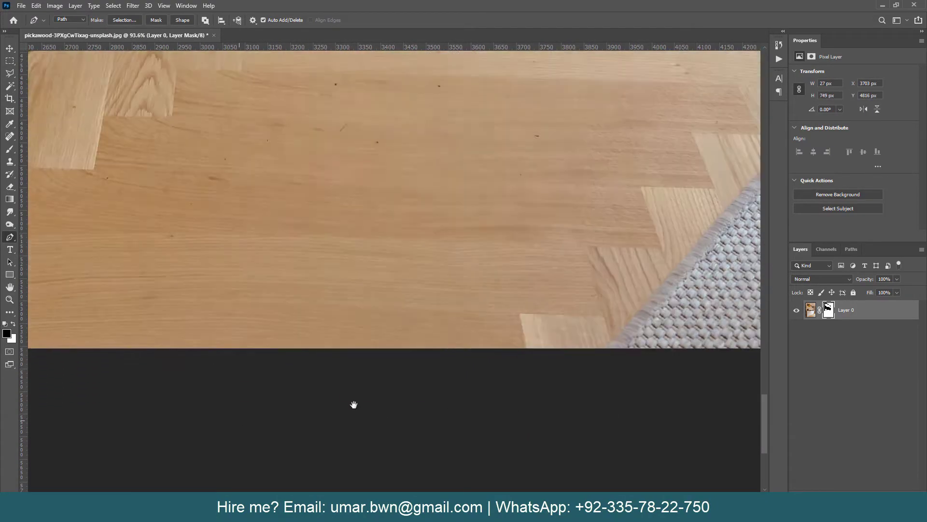
scroll(354, 404, left, 10)
click(173, 393)
click(175, 184)
scroll(434, 258, down, 5)
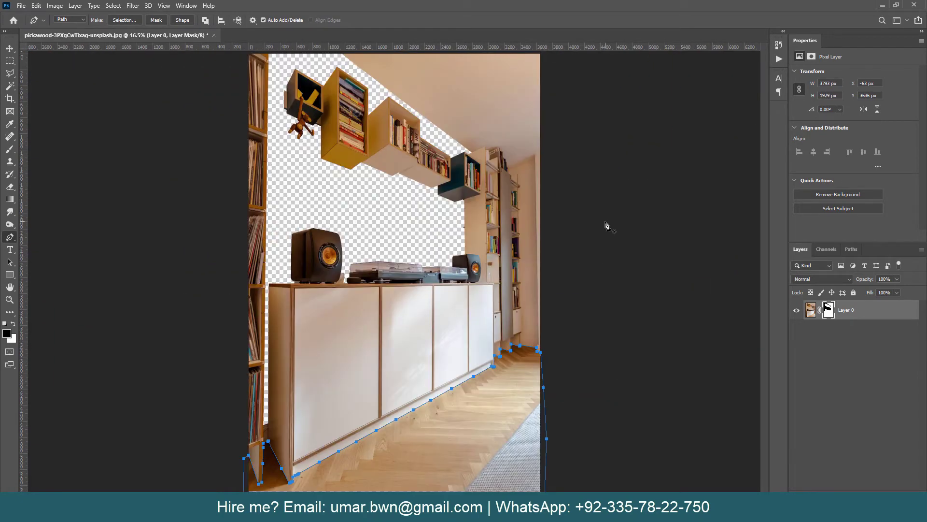
Load the floor path as a selection, delete it from the mask, and deselect.
click(851, 248)
ctrl+click(800, 266)
click(800, 249)
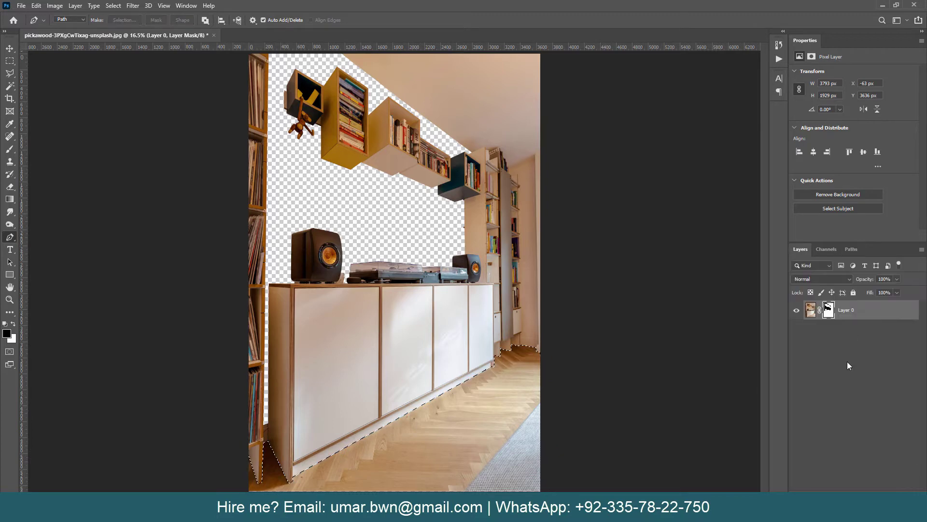
key(x)
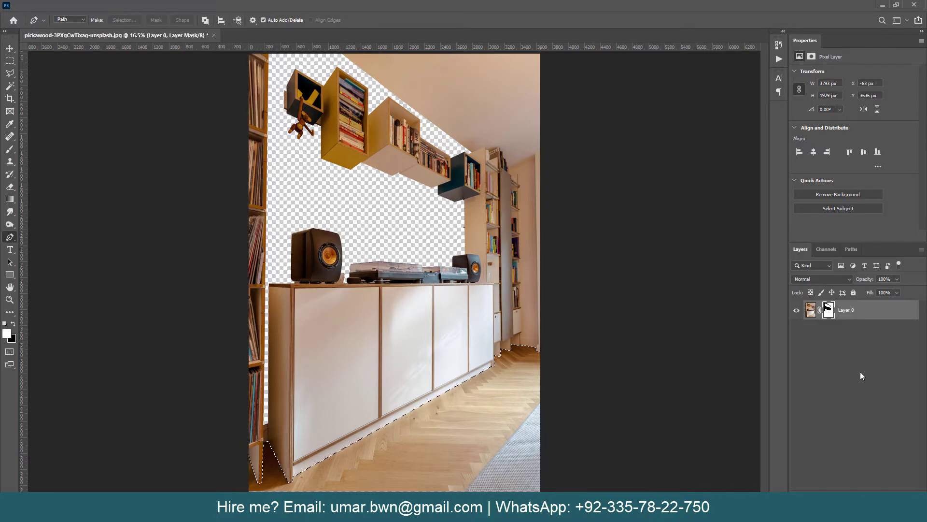
key(Delete)
key(ctrl+d)
Save the room as a layered PSD and open the blue tile pattern image.
key(ctrl+shift+s)
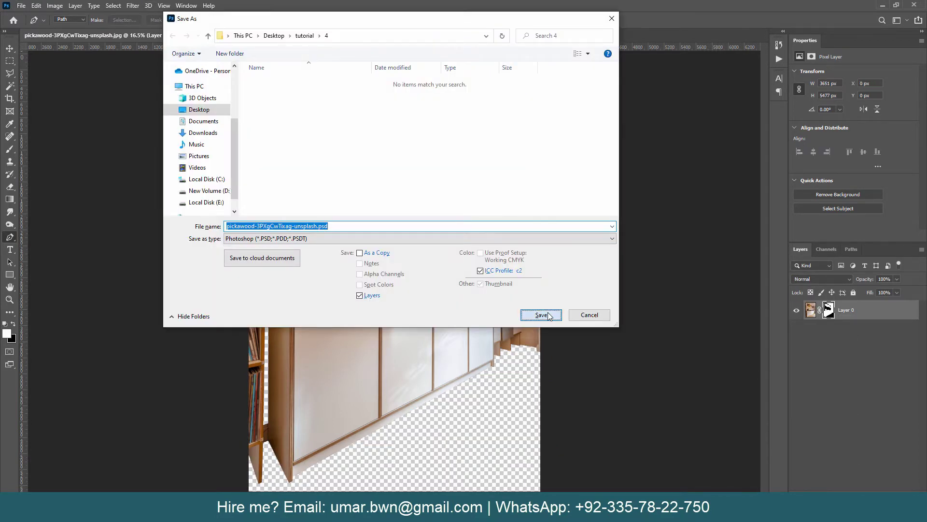
click(550, 313)
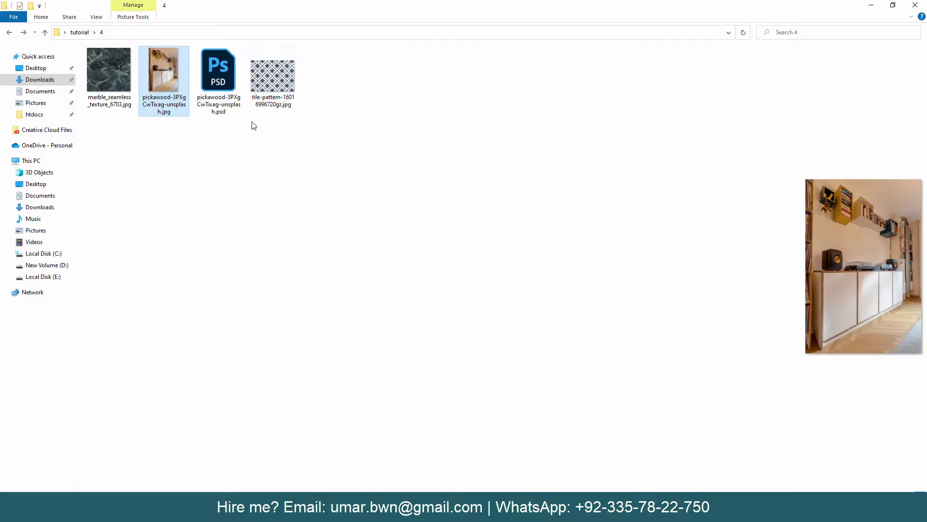
click(285, 79)
mouse_move(286, 78)
mouse_down()
mouse_move(300, 145)
mouse_move(363, 186)
mouse_move(404, 33)
mouse_up()
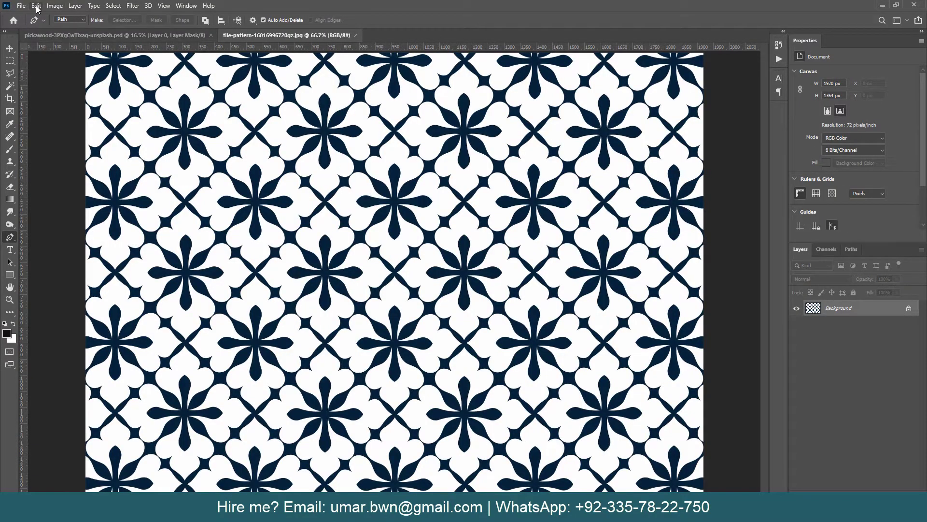
Define the tile image as a pattern under its file name, then return to the room document.
click(36, 6)
click(65, 270)
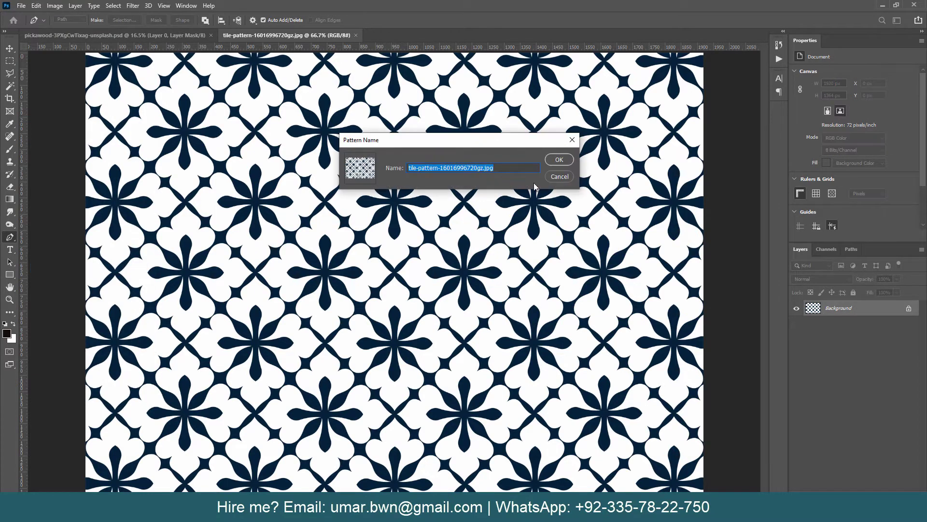
click(556, 161)
click(168, 36)
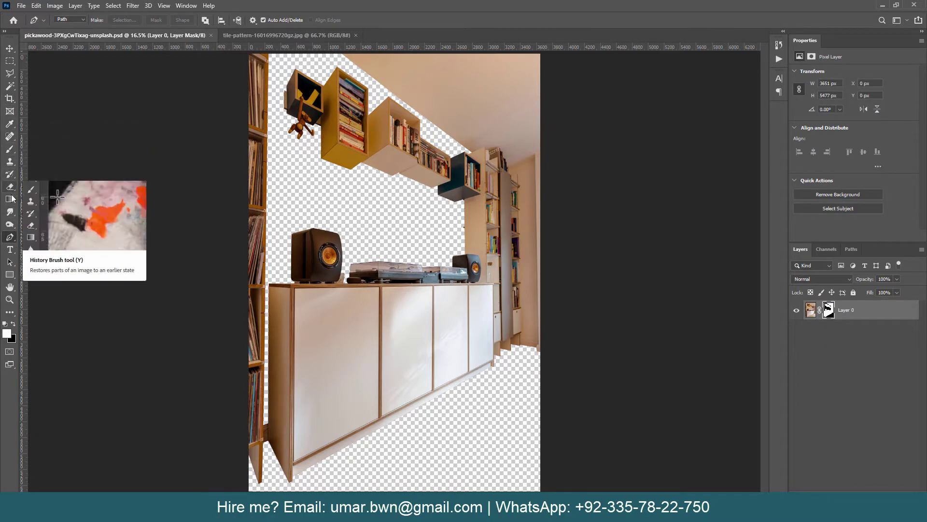
Draw a rectangle over the upper part of the room photo and fill it black.
click(9, 274)
click(99, 260)
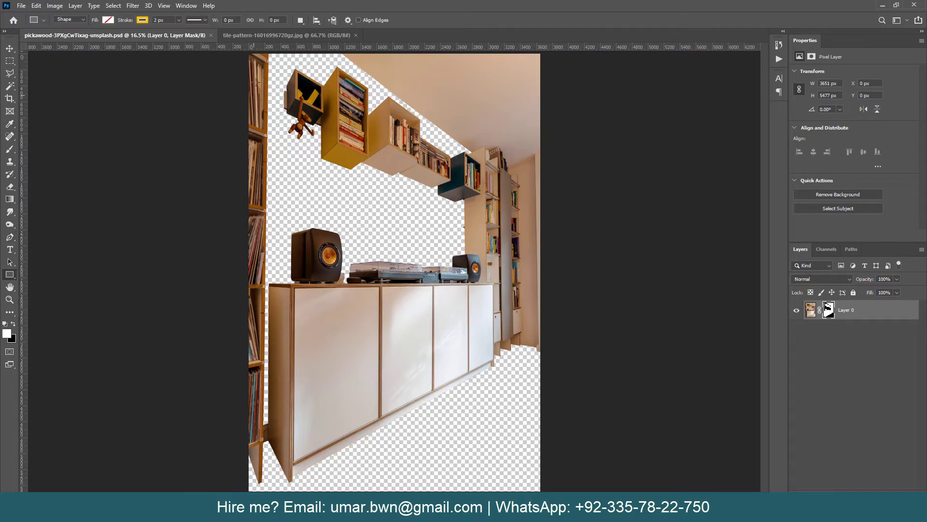
scroll(291, 73, down, 1)
scroll(285, 77, down, 1)
mouse_move(280, 78)
mouse_down()
mouse_move(513, 366)
mouse_move(519, 330)
mouse_up()
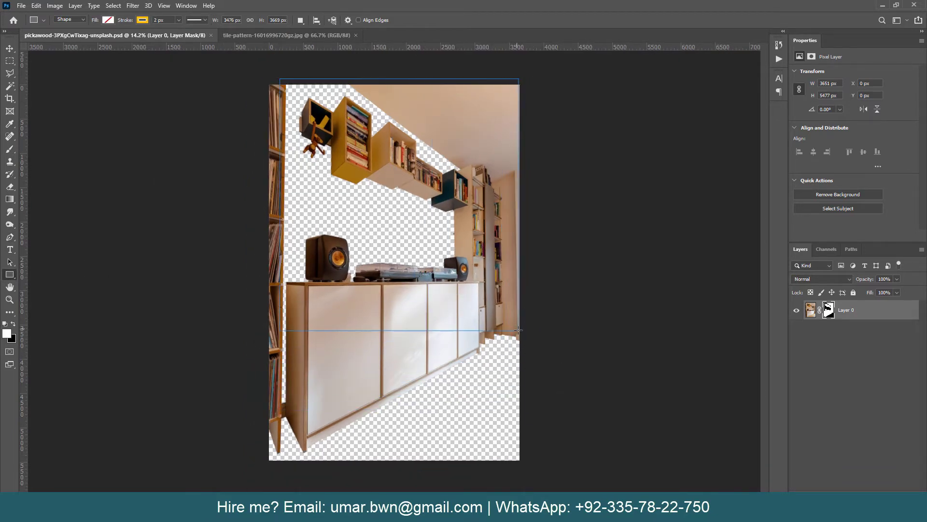
click(800, 102)
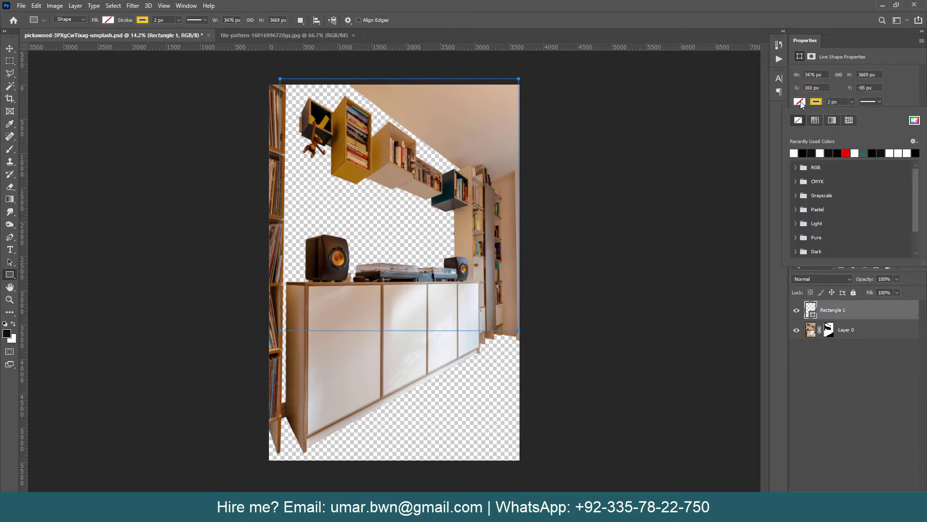
click(802, 153)
Remove the rectangle's outline and open Blending Options for its layer.
right_click(894, 314)
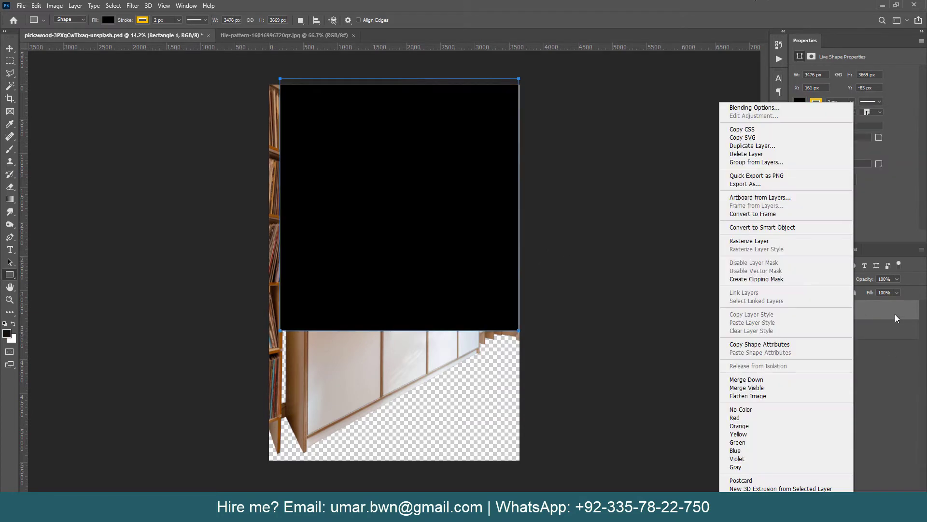
key(Escape)
click(816, 101)
click(796, 154)
key(Escape)
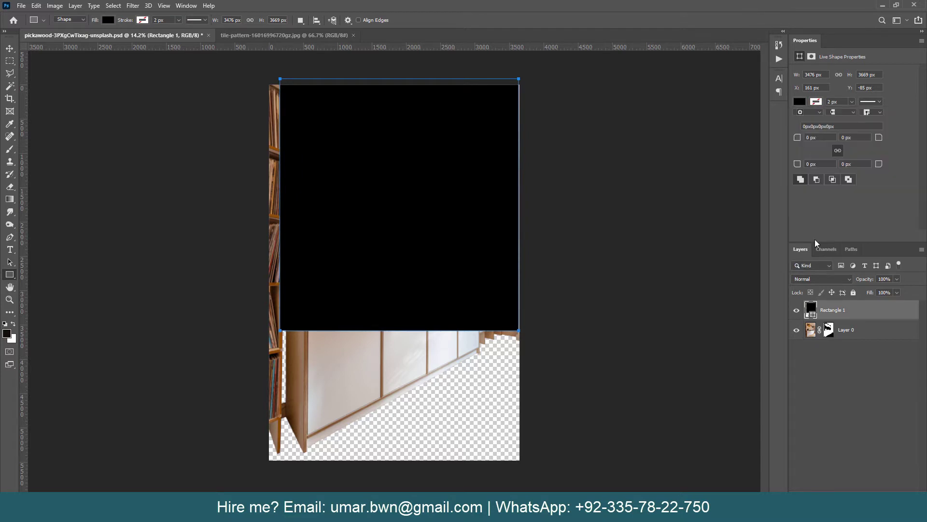
right_click(849, 316)
click(739, 107)
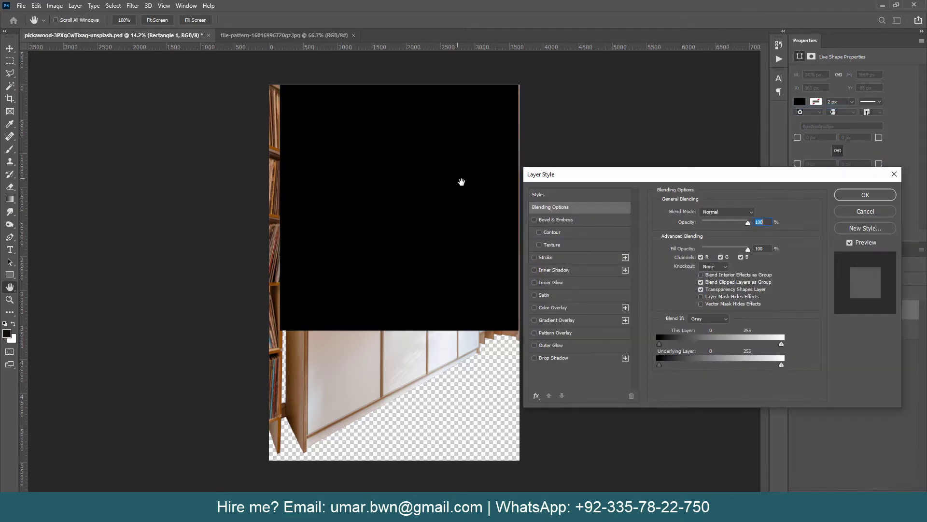
Apply a blue tile Pattern Overlay at 49% scale, then move Rectangle 1 below Layer 0.
click(555, 332)
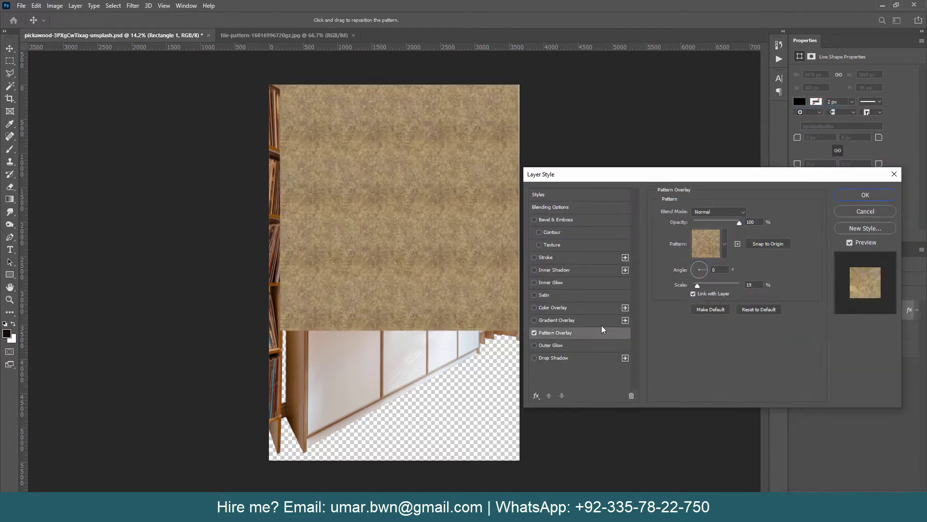
click(725, 245)
scroll(700, 299, down, 3)
click(656, 320)
click(702, 361)
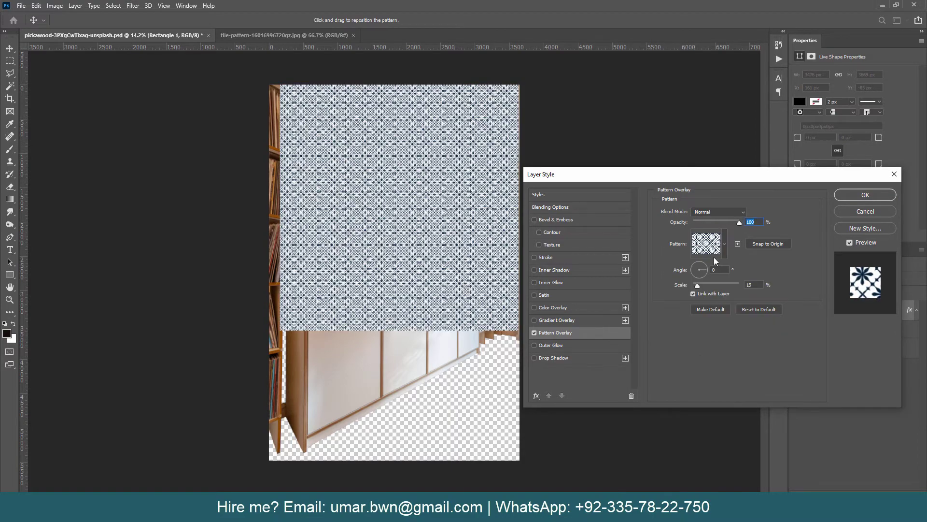
key(shift+Up)
key(shift+Up)
key(shift+Up)
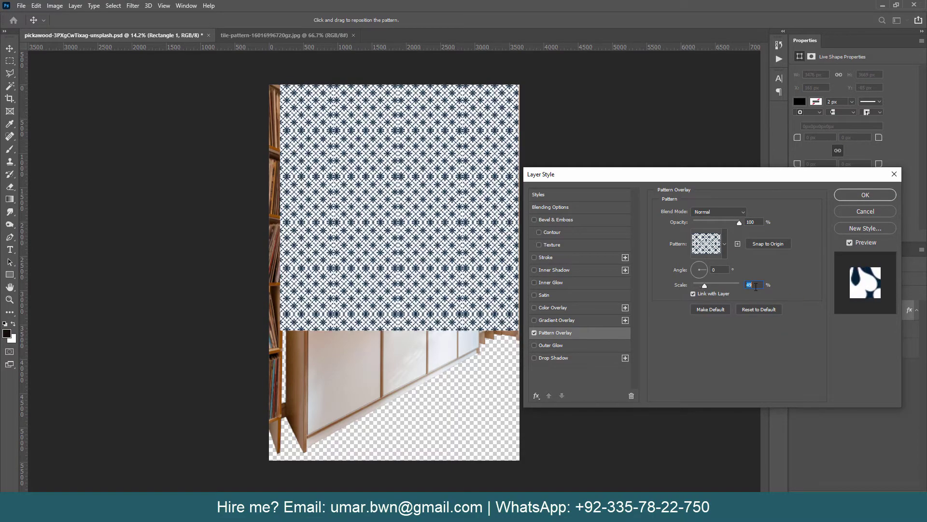
key(shift+Up)
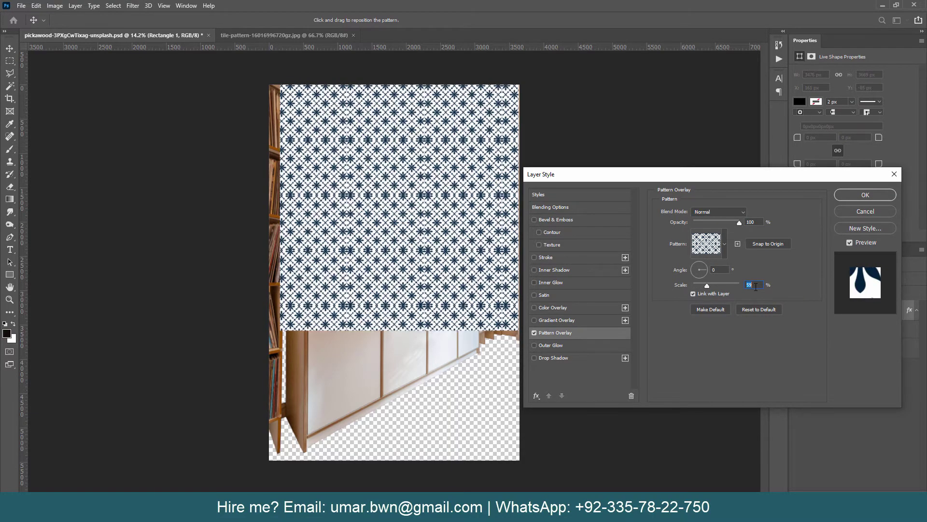
key(Return)
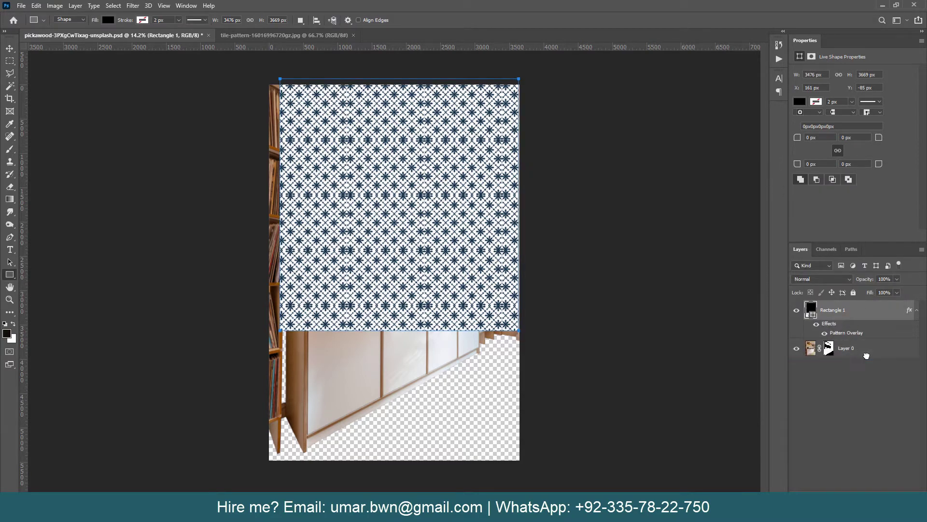
drag(859, 309, 857, 354)
Convert Rectangle 1 to a smart object and switch its free transform to Distort.
right_click(868, 332)
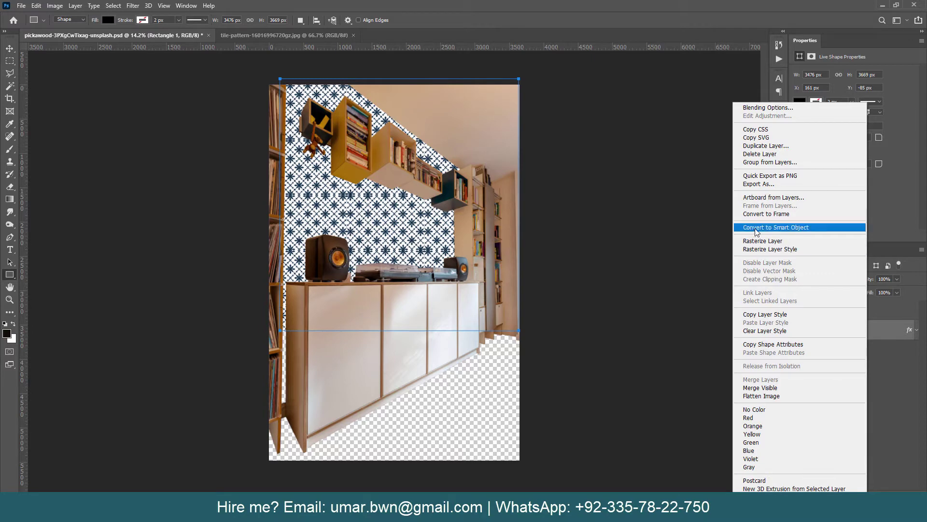
click(776, 227)
key(ctrl+t)
right_click(394, 157)
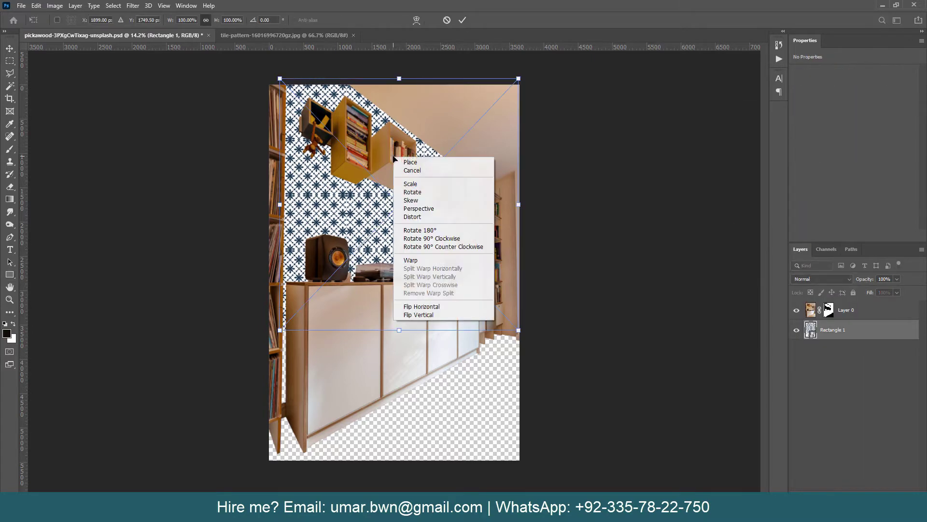
click(372, 96)
Drag the tile layer's corners roughly onto the wall and back-corner edges.
drag(281, 80, 280, 59)
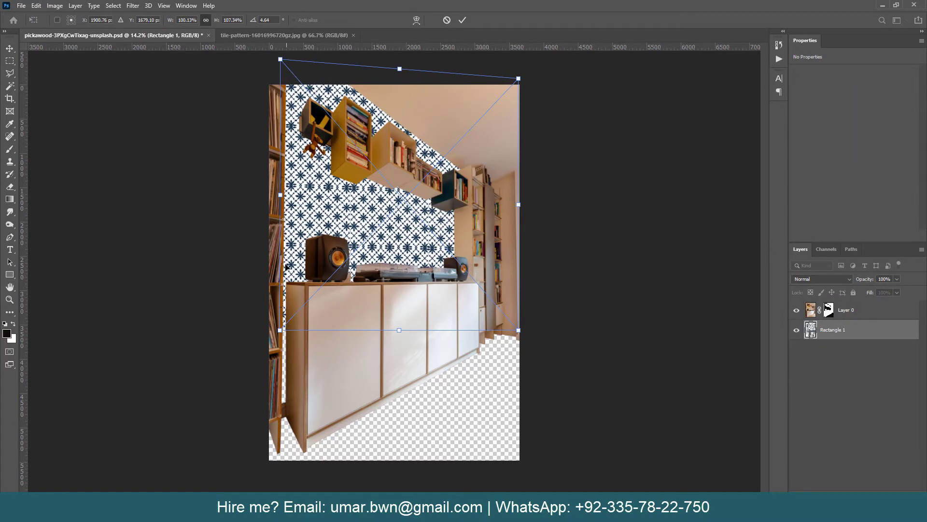
drag(280, 330, 275, 412)
drag(518, 78, 523, 191)
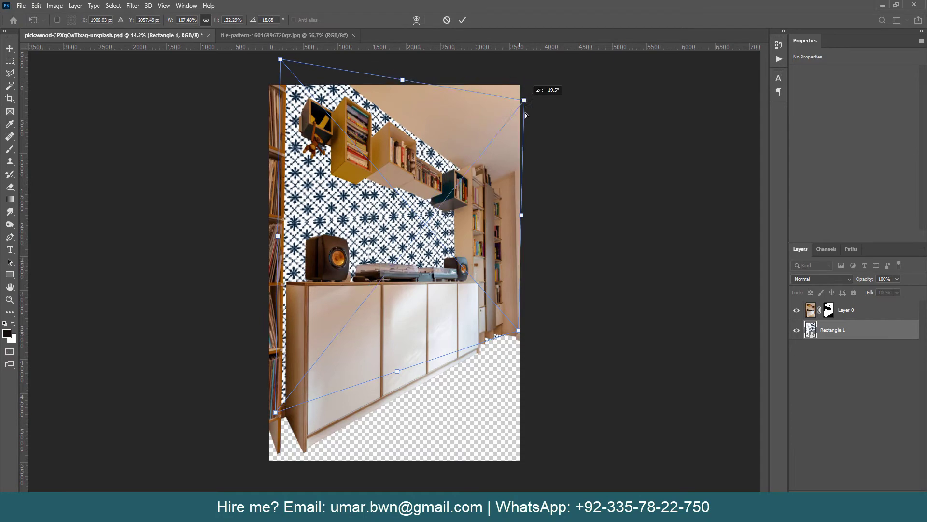
drag(518, 330, 512, 315)
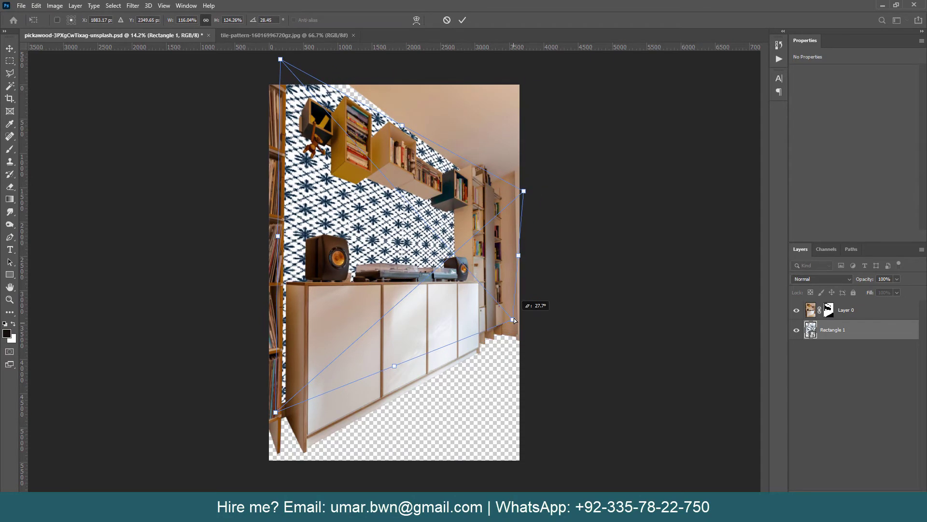
mouse_move(523, 191)
mouse_down()
mouse_move(511, 181)
mouse_move(507, 191)
mouse_up()
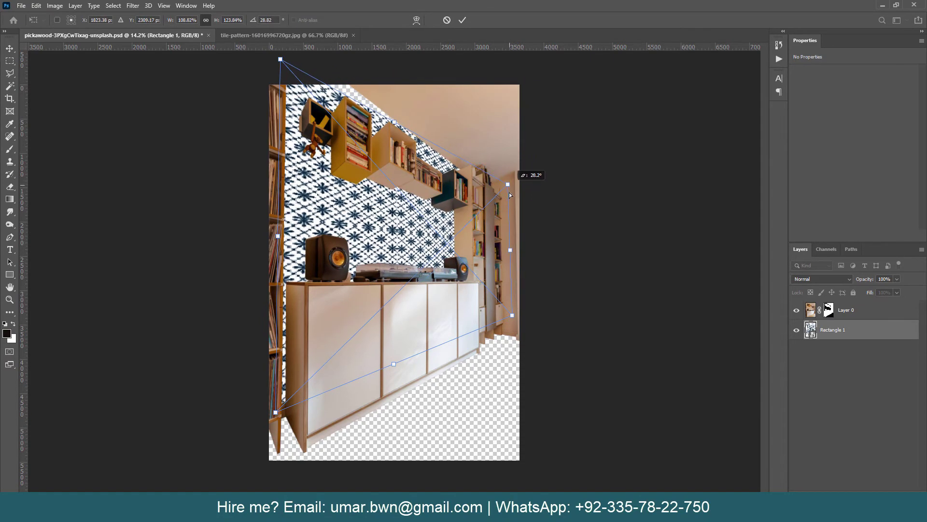
drag(280, 59, 283, 40)
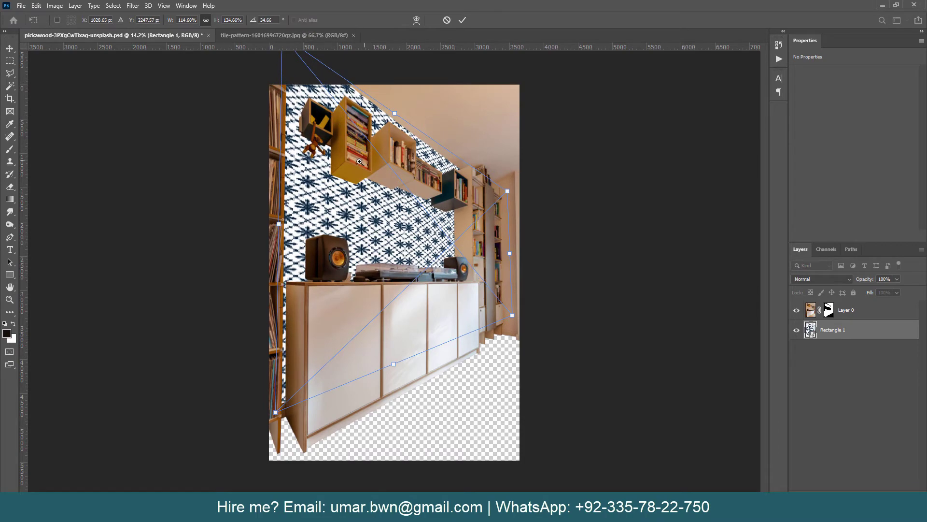
Fine-tune the tile corners to match the wall's perspective and commit the distortion.
scroll(427, 272, down, 1)
drag(496, 310, 486, 312)
drag(491, 202, 478, 195)
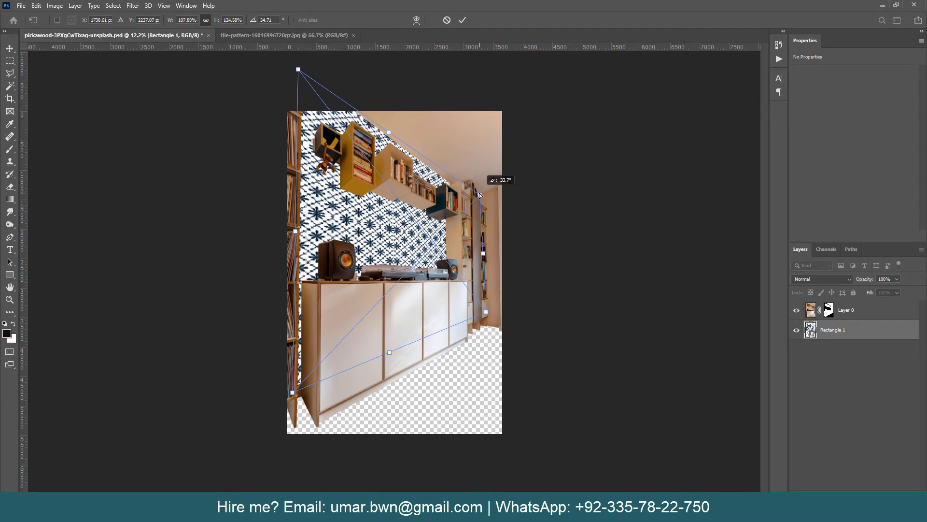
drag(485, 315, 480, 317)
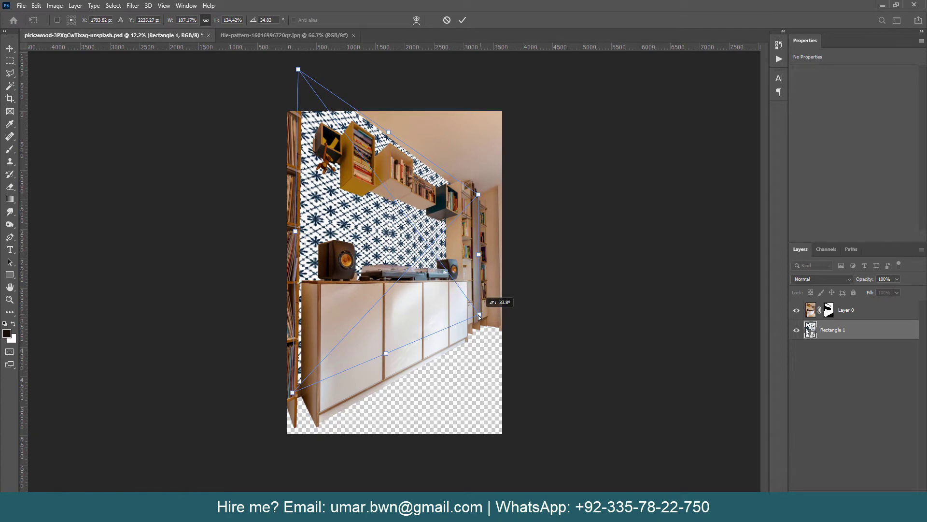
drag(292, 392, 295, 391)
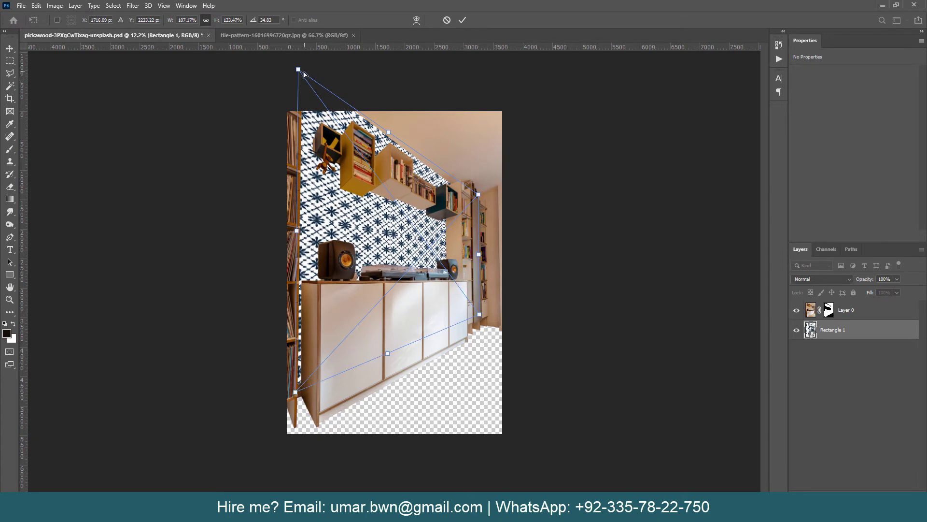
drag(479, 195, 478, 199)
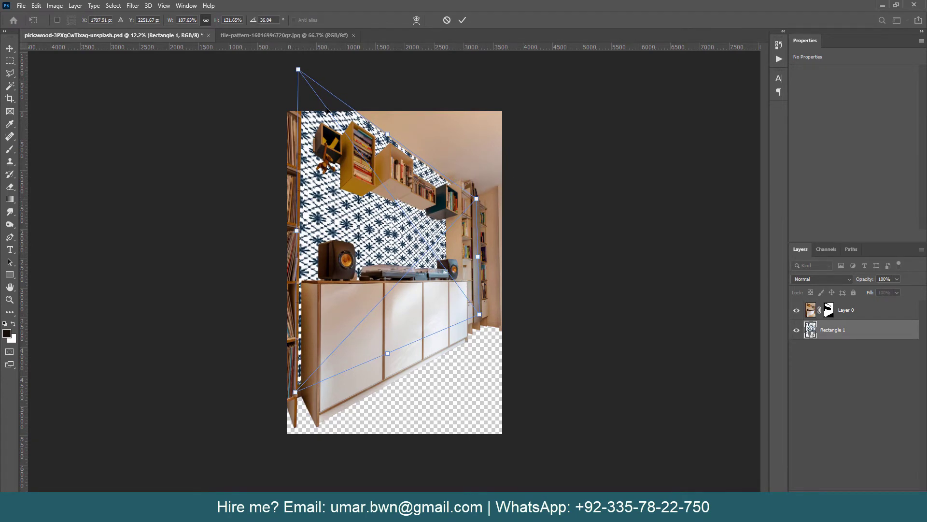
drag(299, 69, 300, 62)
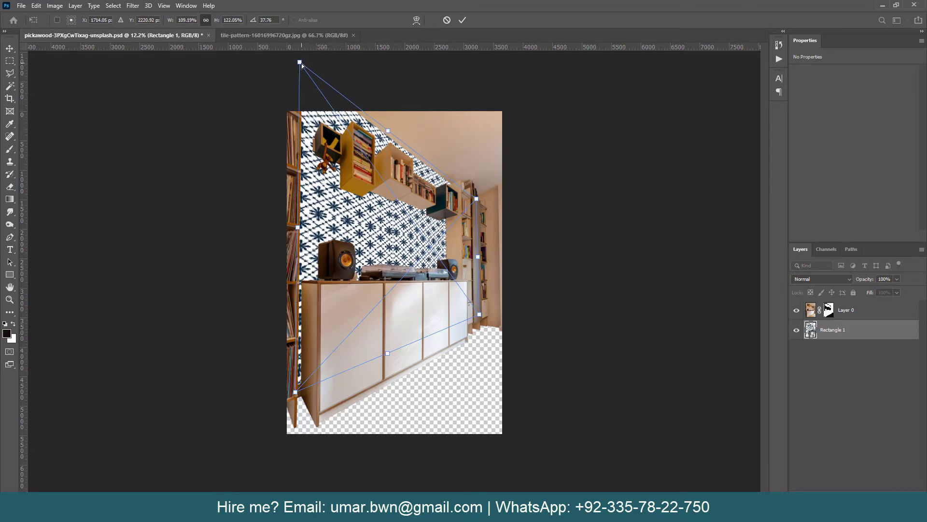
key(Return)
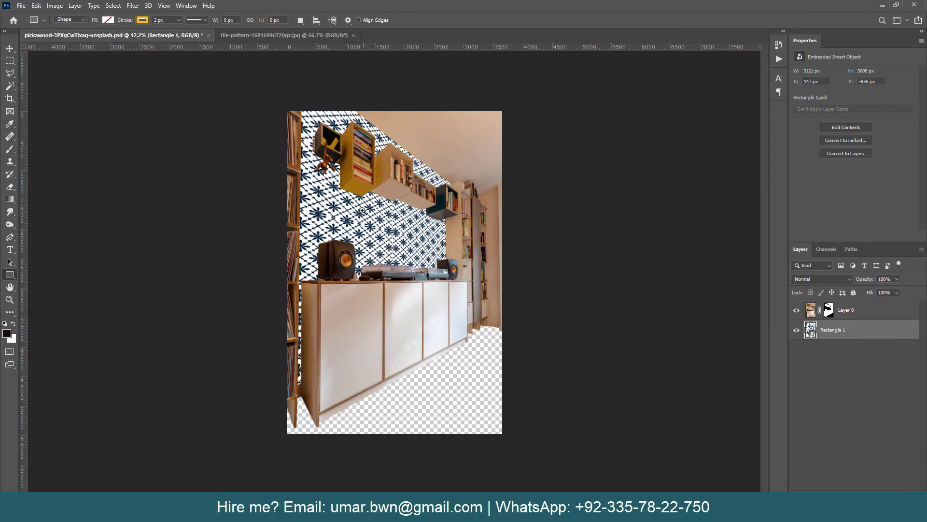
Zoom in, save the document, and select the marble seamless texture file.
key(ctrl+plus)
key(ctrl+s)
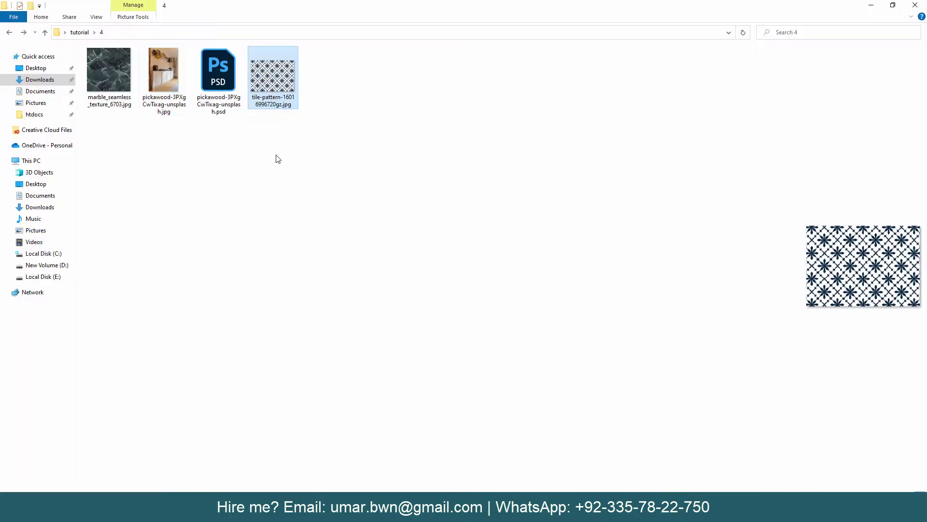
click(108, 60)
Open the marble texture, unlock its layer, duplicate it, and group both marble layers.
double_click(108, 61)
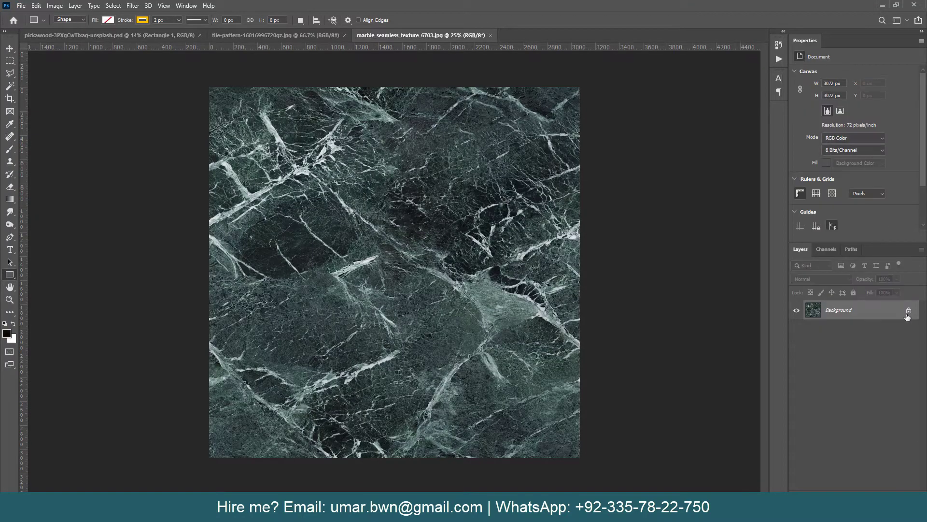
click(908, 312)
key(v)
key(ctrl+minus)
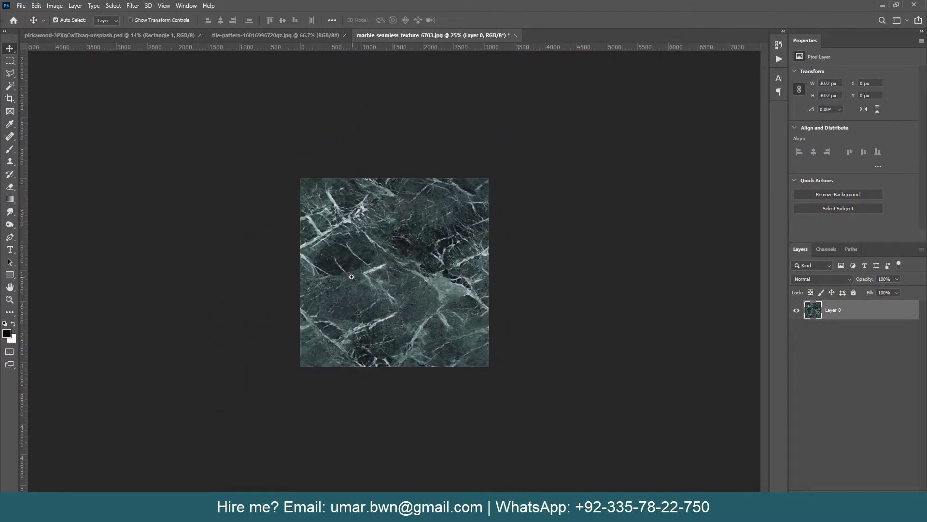
key(ctrl)
mouse_move(821, 318)
mouse_down()
mouse_move(389, 262)
mouse_move(538, 273)
mouse_up()
ctrl+click(831, 327)
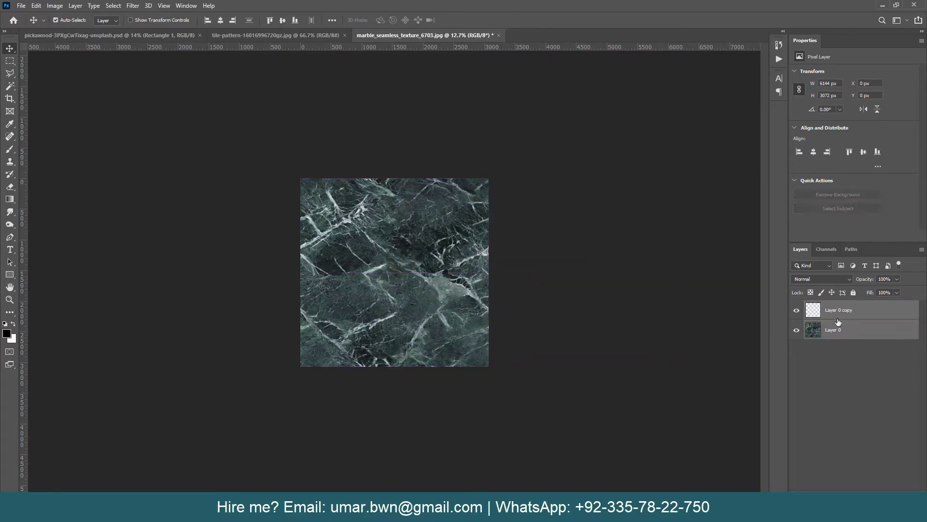
key(ctrl+g)
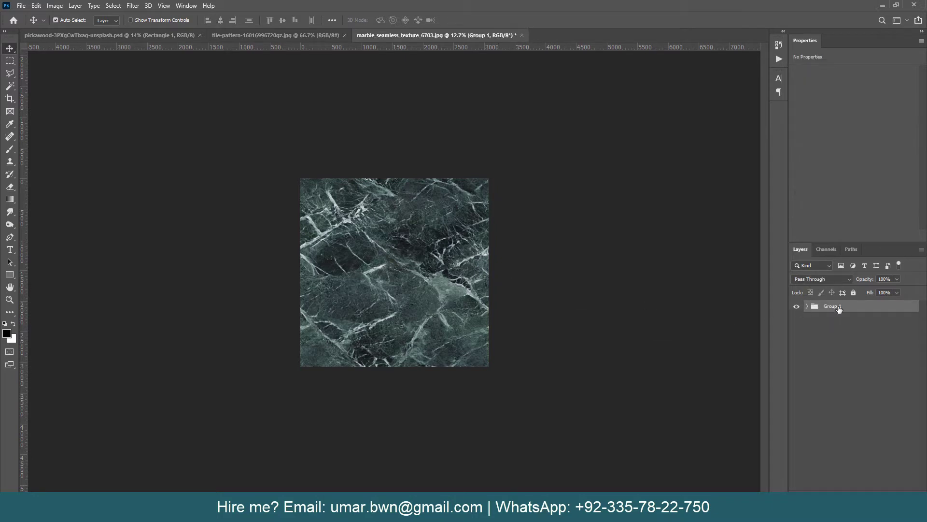
Duplicate the marble group below the original and enlarge the canvas to hold all copies.
key(ctrl+j)
drag(389, 249, 399, 309)
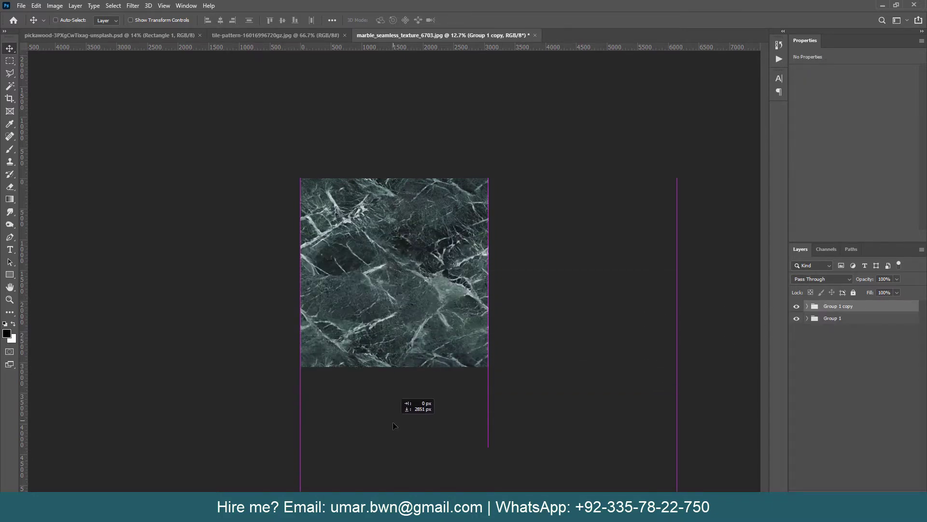
key(ctrl+minus)
key(ctrl+minus)
key(c)
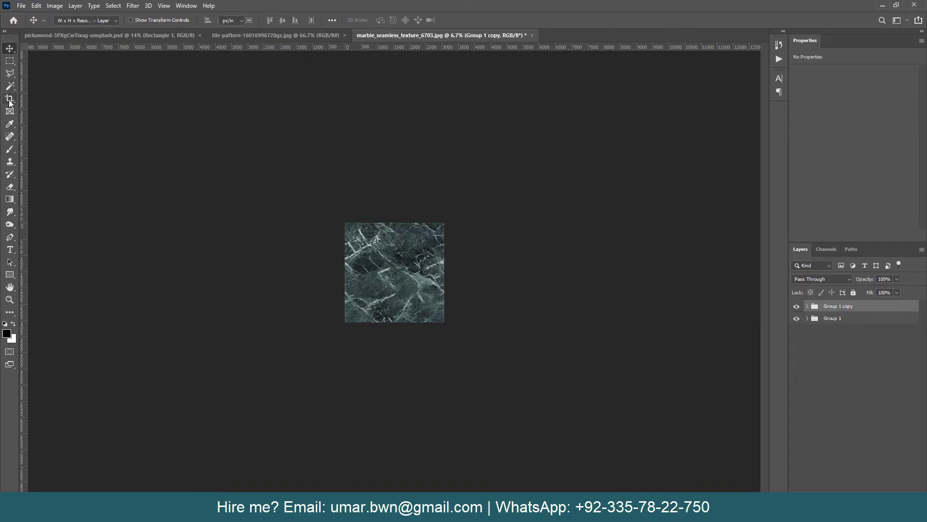
drag(442, 322, 482, 356)
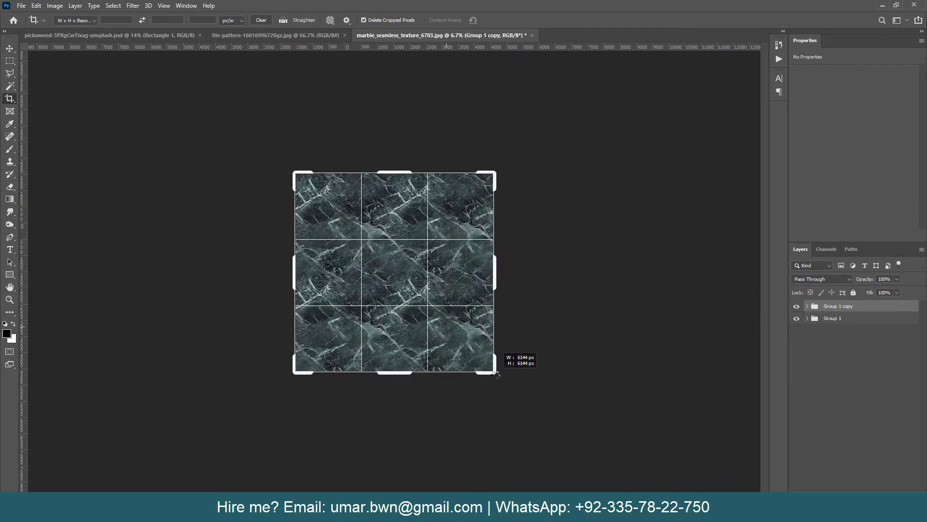
key(Return)
key(ctrl+0)
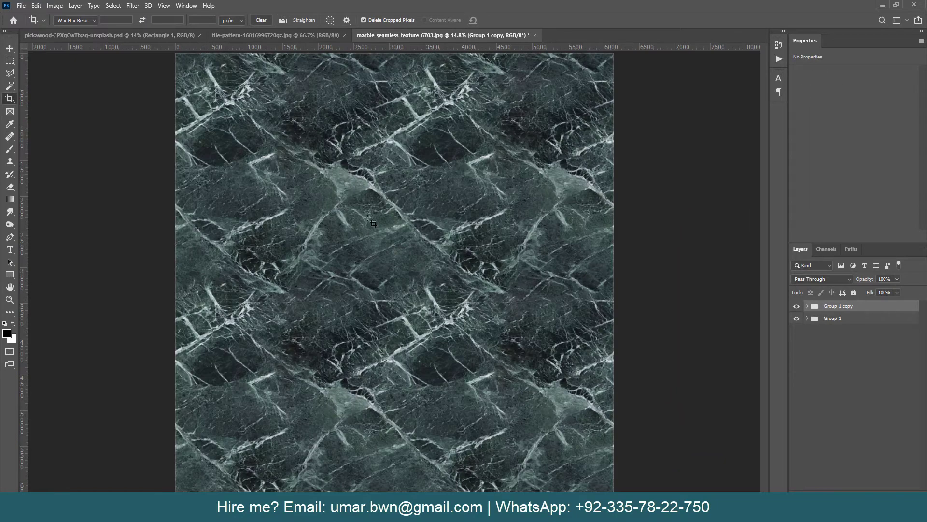
Give Layer 0 a light-coloured inside Stroke, 20 px in size.
key(v)
ctrl+click(324, 184)
right_click(847, 358)
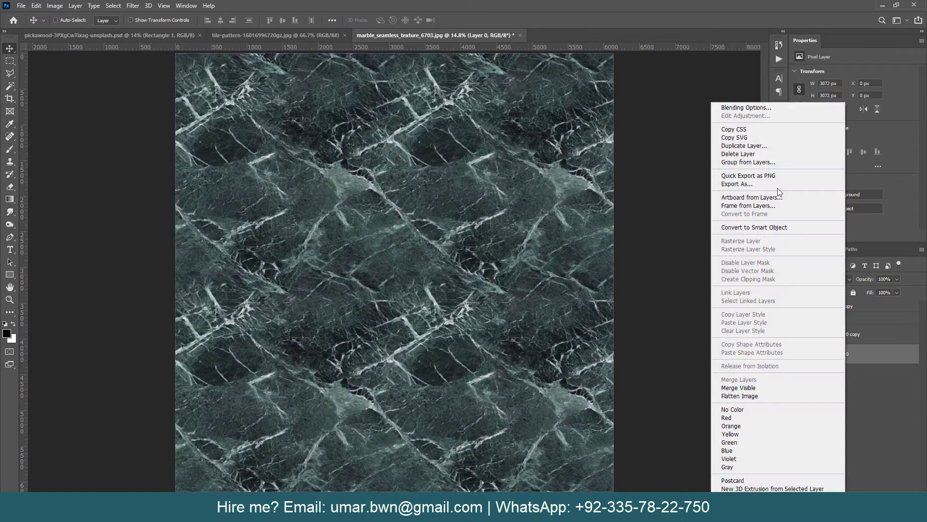
click(725, 106)
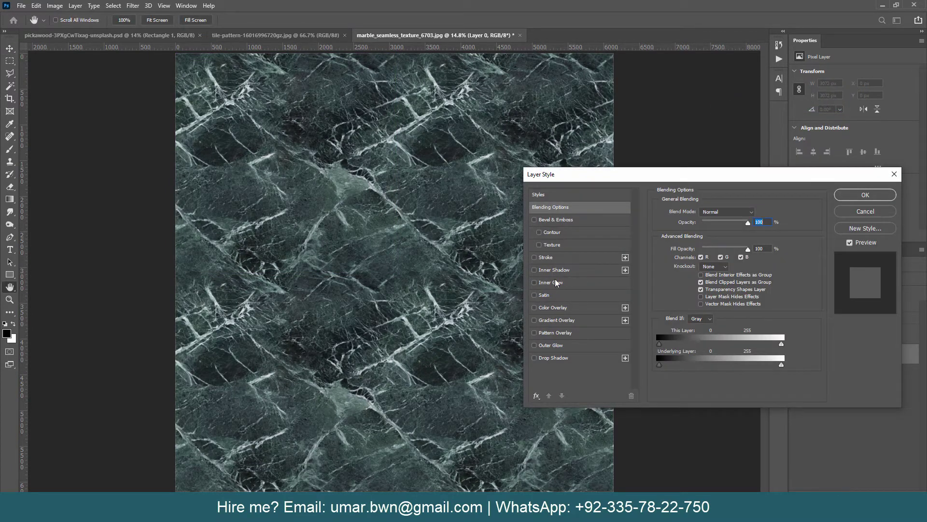
click(546, 257)
click(676, 283)
click(671, 150)
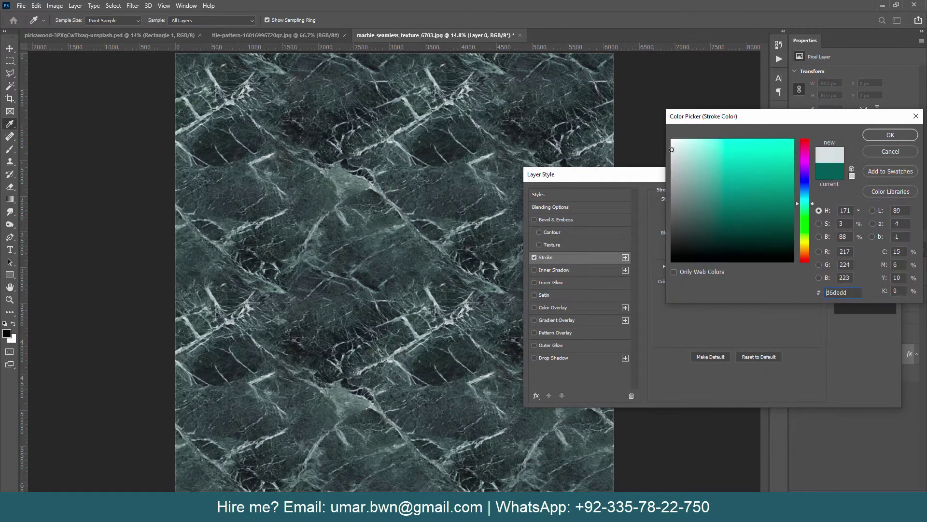
click(893, 136)
click(714, 222)
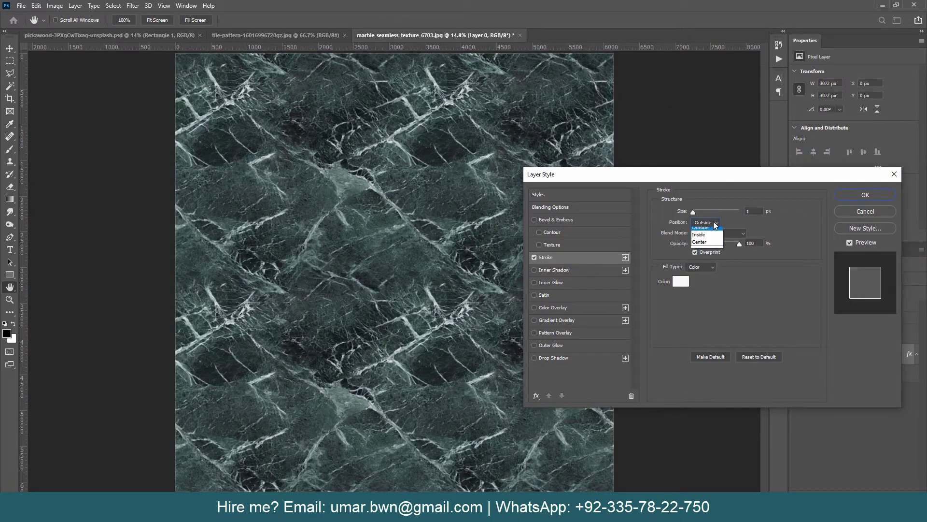
click(705, 238)
click(755, 211)
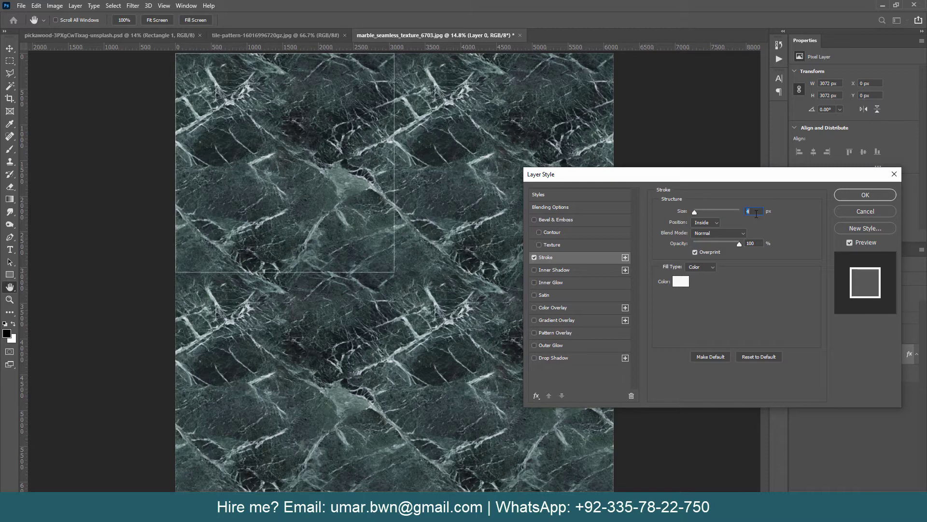
key(Up)
key(Up)
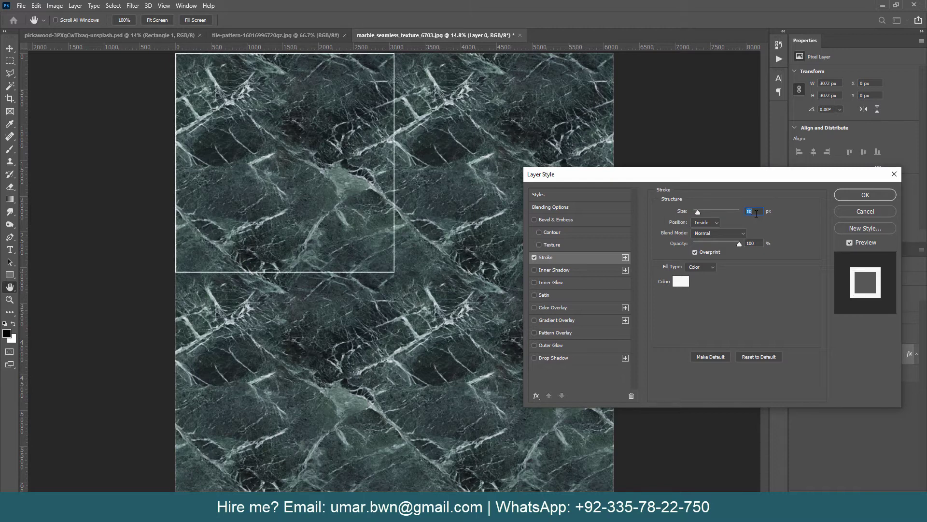
key(shift+Up)
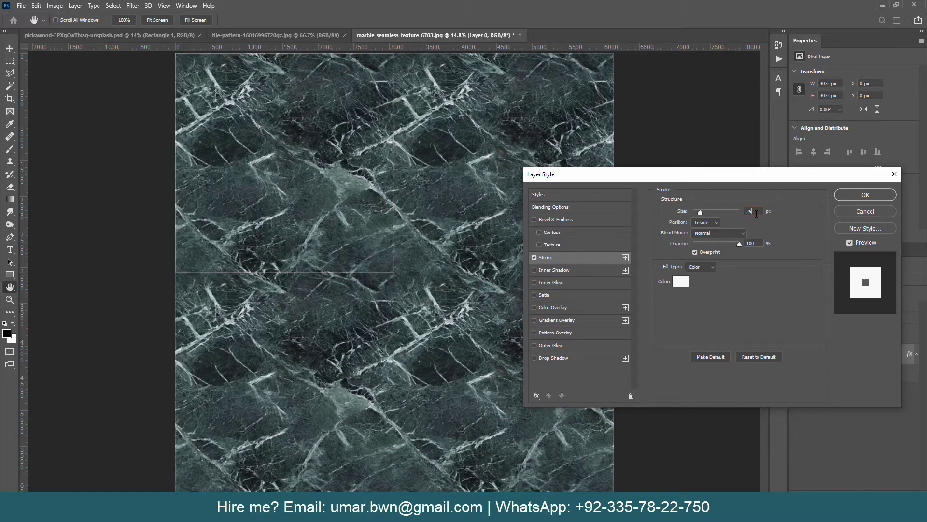
key(Return)
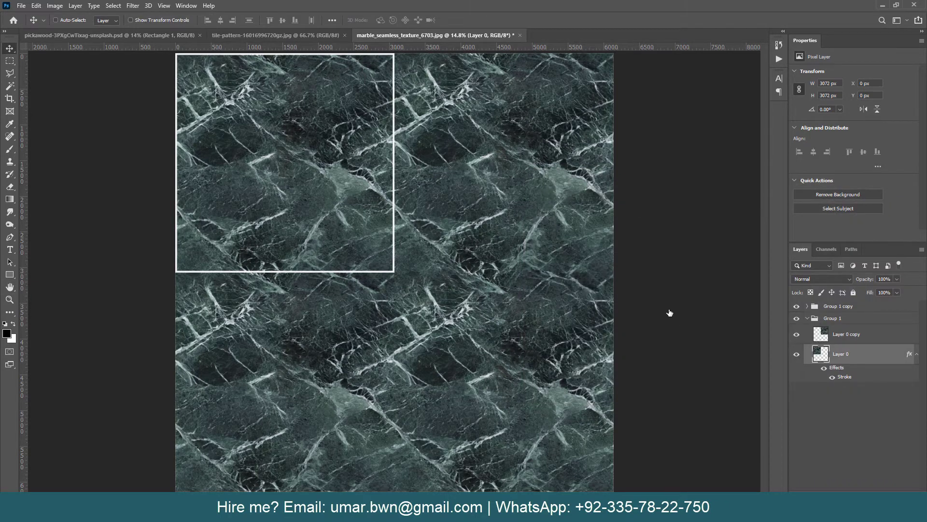
Change Layer 0's stroke colour to a light blue-grey sampled from the marble.
double_click(845, 376)
click(688, 281)
click(443, 330)
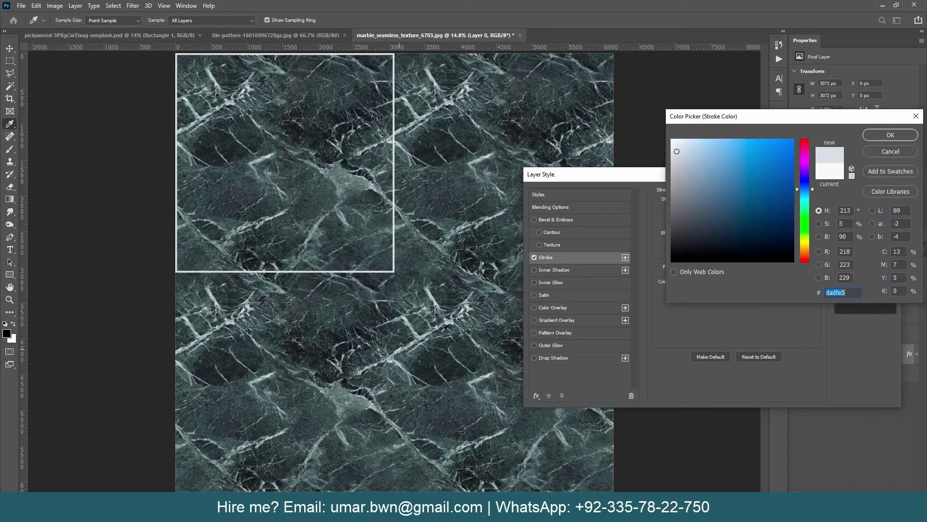
click(882, 137)
click(865, 195)
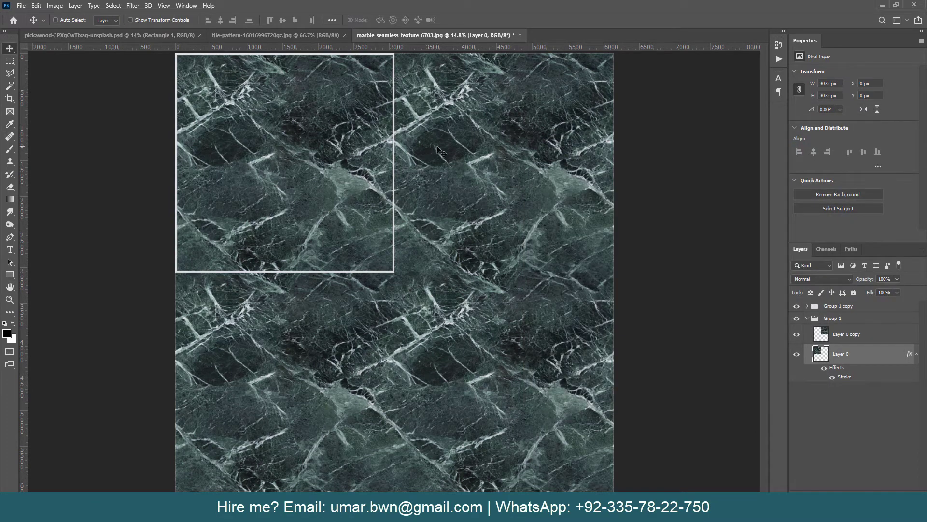
Copy Layer 0's stroke style and paste it onto the other three tile layers.
right_click(847, 358)
click(787, 315)
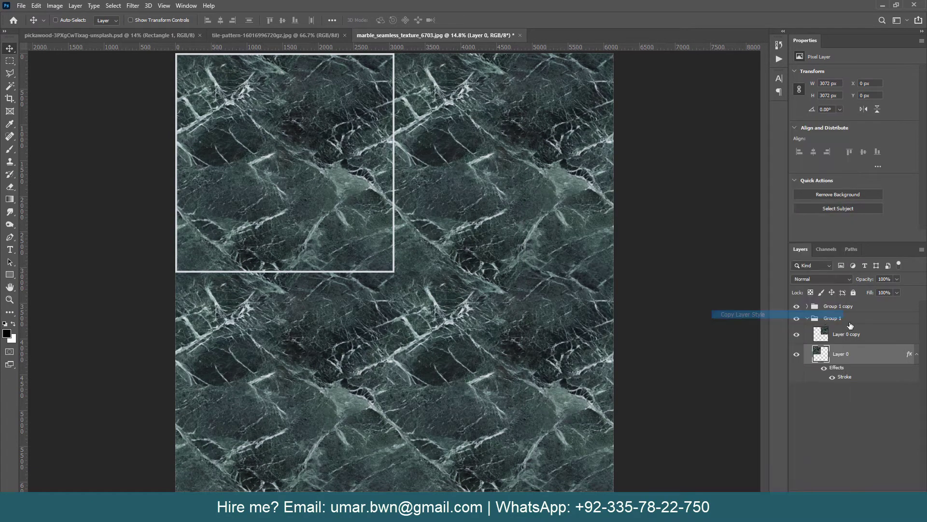
click(849, 337)
right_click(849, 337)
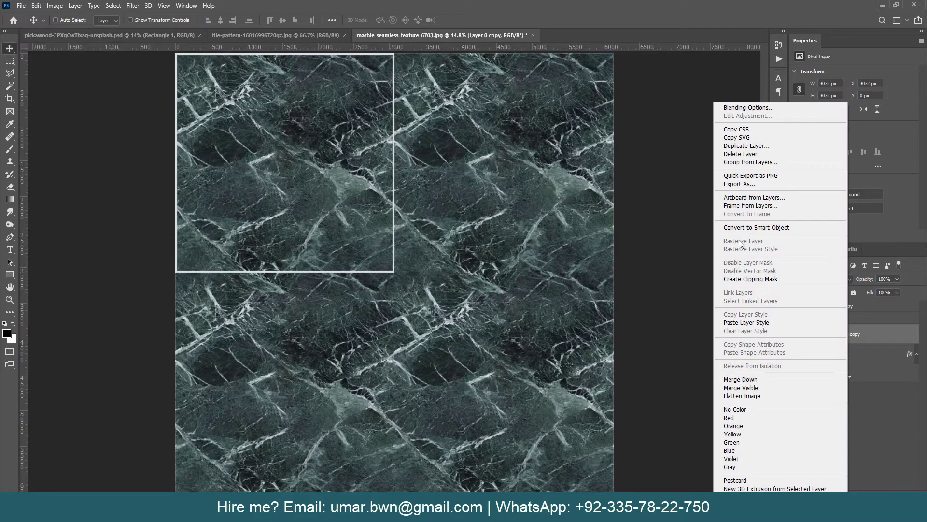
click(747, 322)
ctrl+click(261, 344)
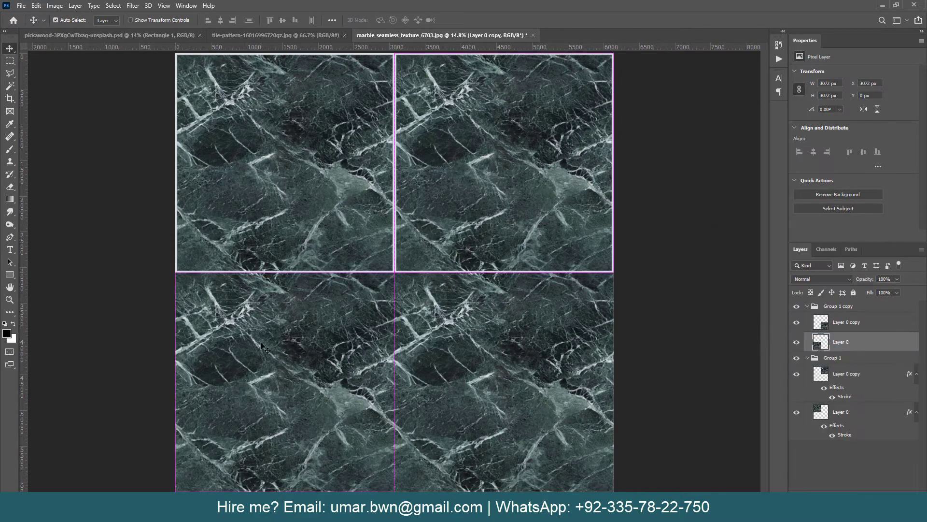
right_click(848, 341)
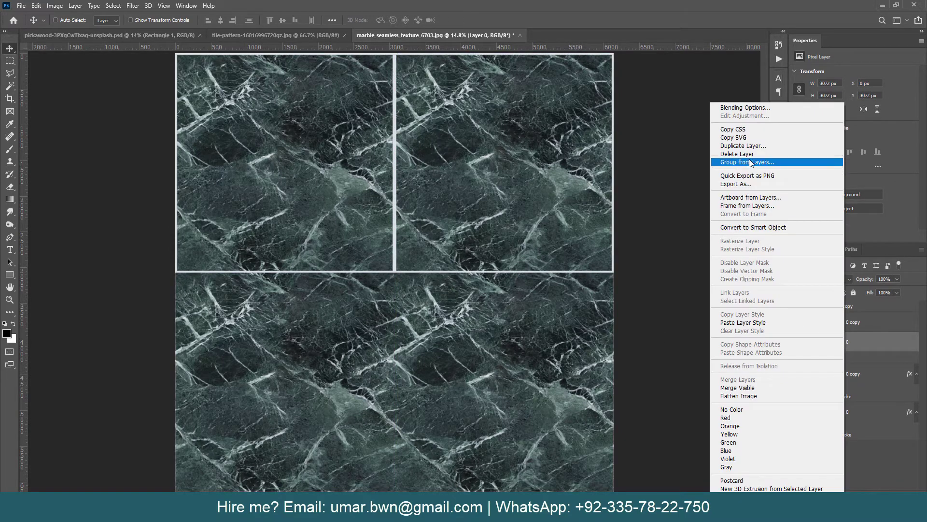
click(752, 163)
right_click(850, 322)
click(751, 323)
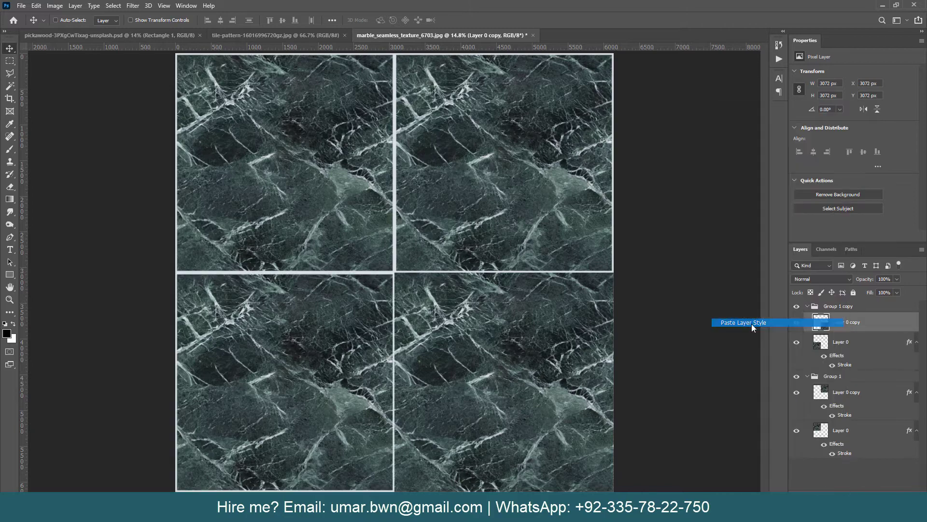
ctrl+click(459, 202)
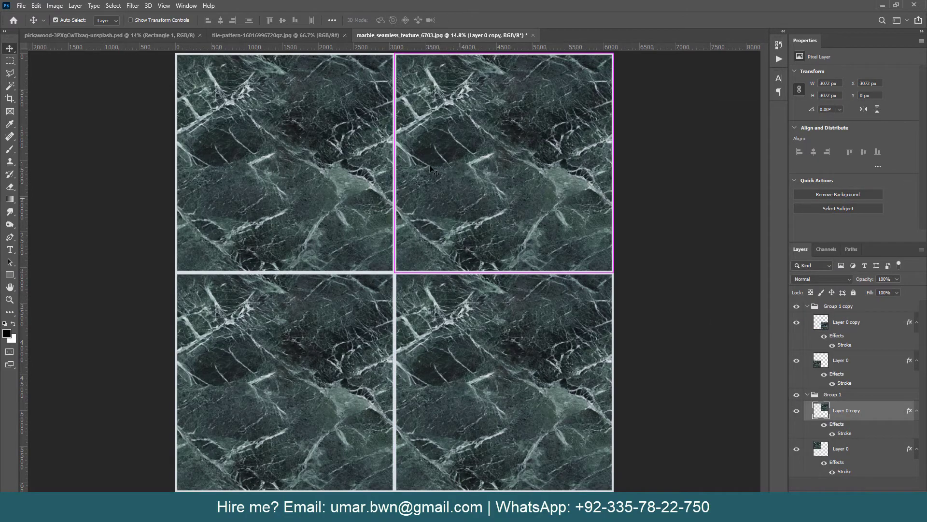
scroll(463, 203, up, 5)
Nudge the top-right marble tile left to narrow the vertical grout line.
key(shift+Left)
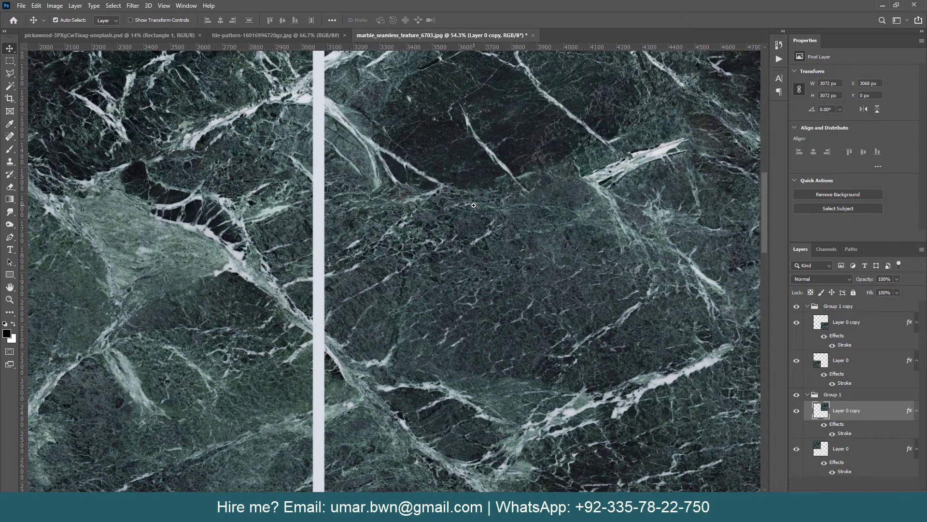
key(shift+Left)
key(Left)
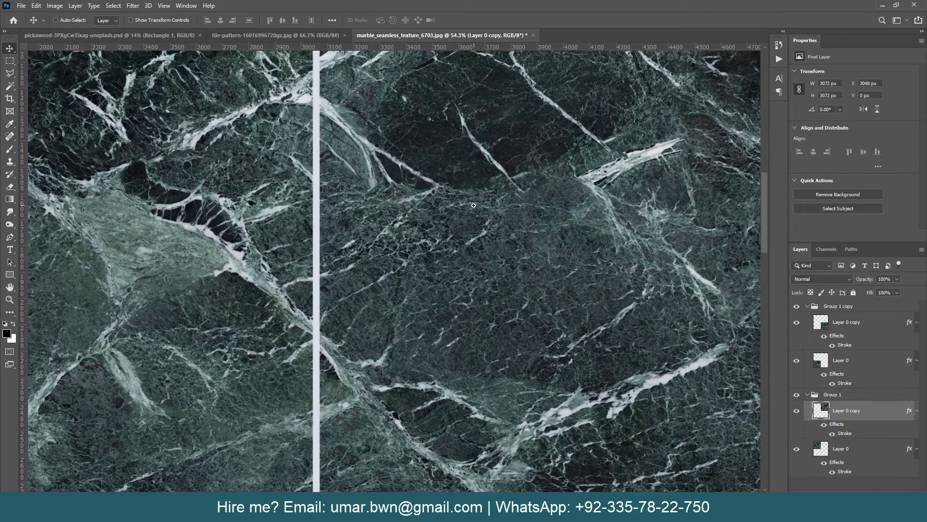
key(Left)
key(Left)
key(Left)
key(Left)
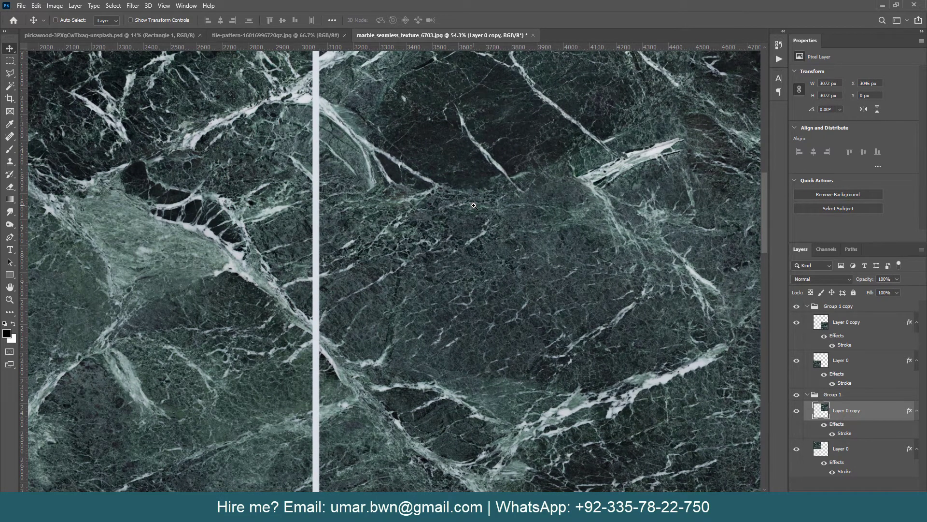
key(Left)
key(Left)
key(Left)
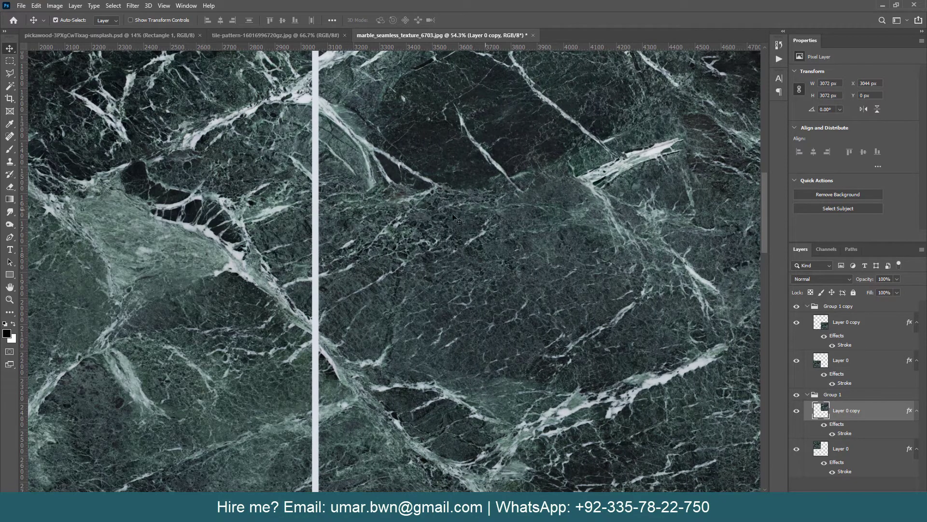
scroll(454, 218, down, 5)
scroll(353, 345, up, 3)
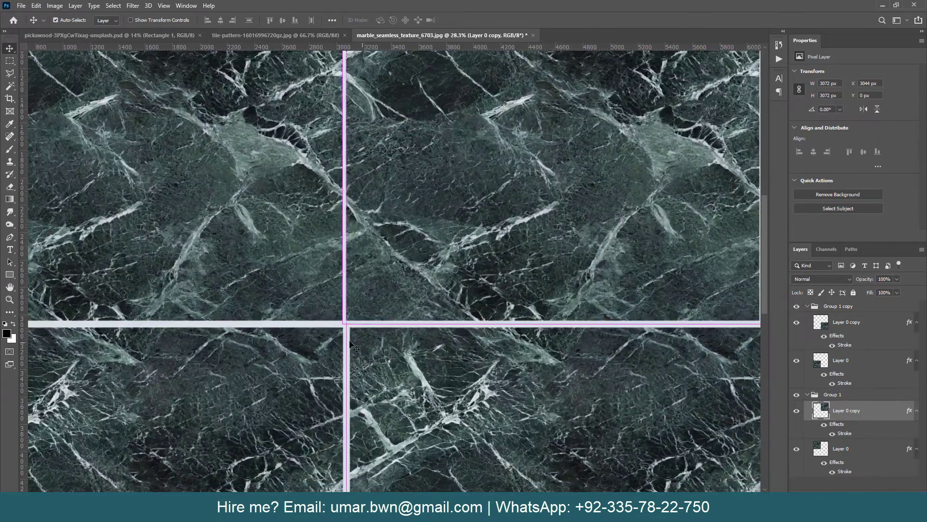
Select both bottom marble tiles and nudge them up to narrow the horizontal grout line.
click(350, 341)
scroll(375, 363, up, 5)
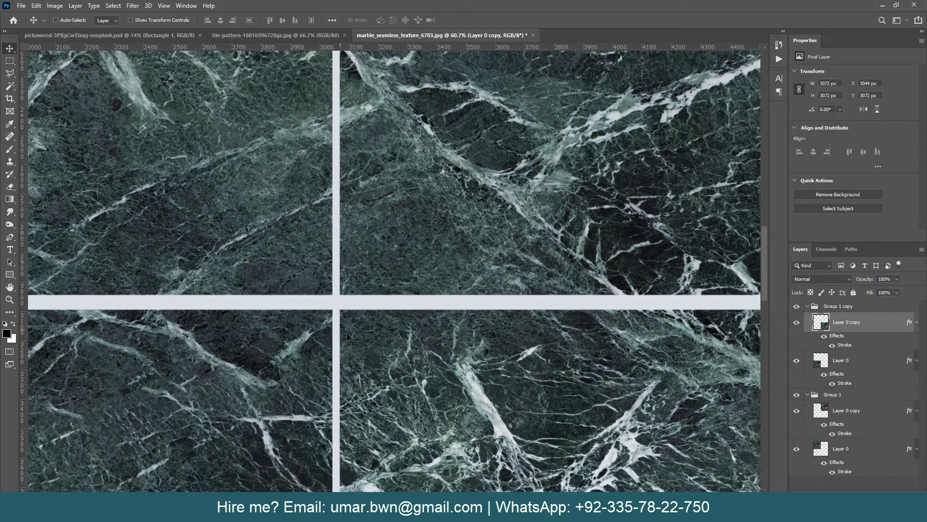
ctrl+shift+click(273, 345)
key(Up)
key(Up)
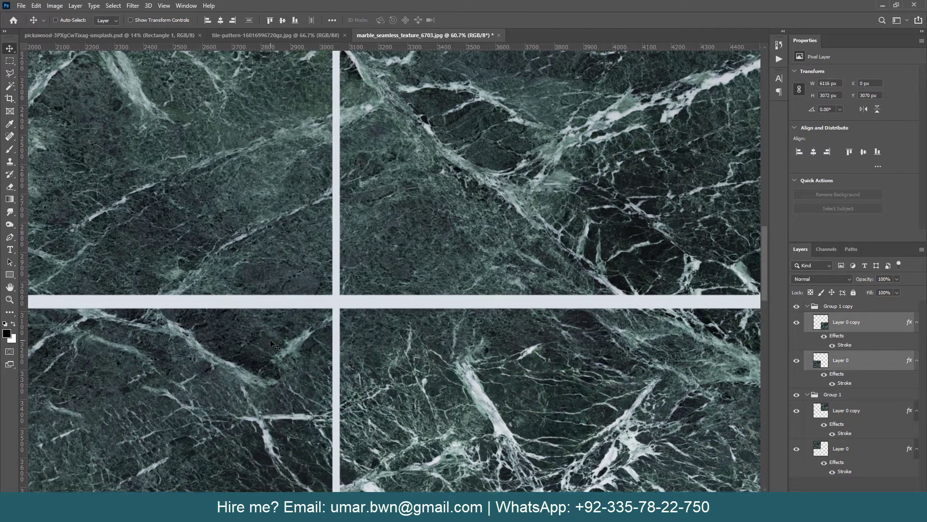
key(Up)
key(Up)
key(Up)
key(Up)
key(Up)
key(Up)
key(Up)
key(Up)
key(Up)
key(Up)
key(Up)
key(Up)
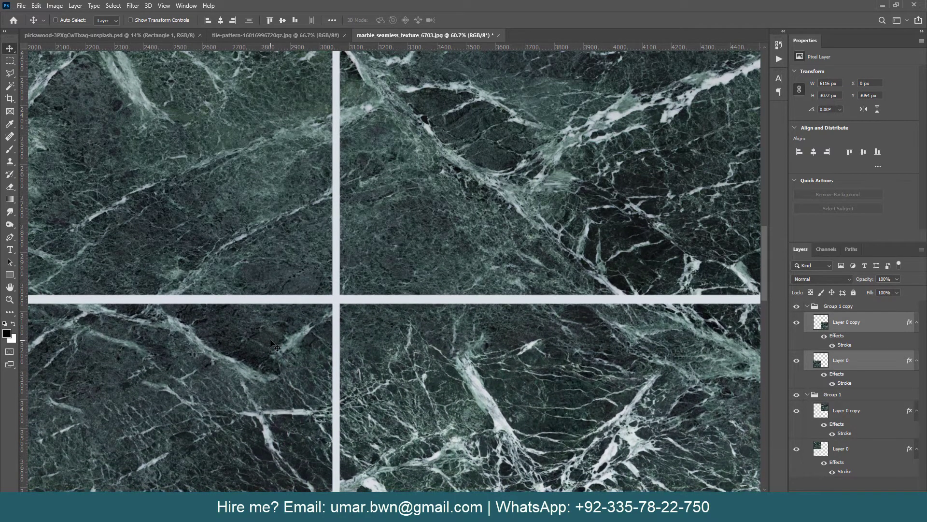
key(Up)
key(Up)
key(Up)
key(Up)
key(Up)
key(Up)
key(Up)
key(Up)
key(Up)
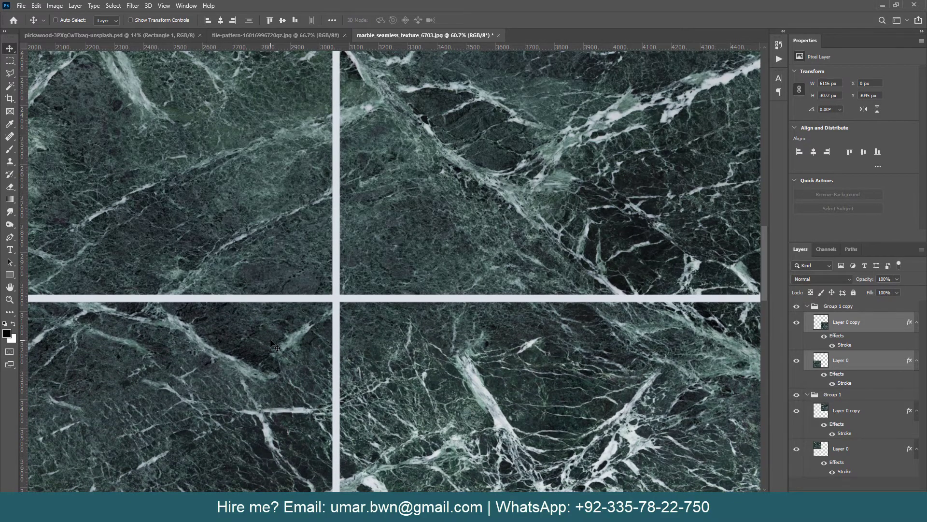
scroll(267, 340, down, 5)
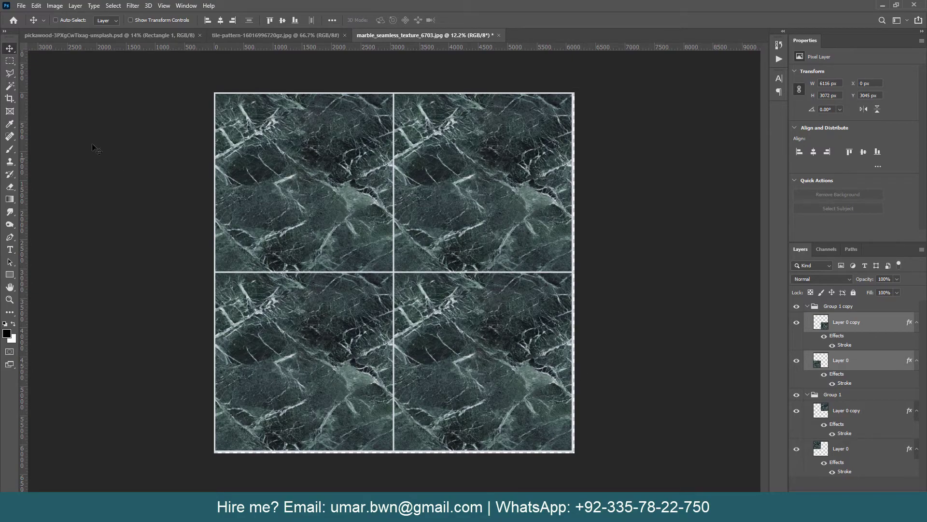
Crop the canvas to the marble tile grid, then undo the crop.
click(10, 99)
scroll(679, 368, up, 4)
scroll(720, 422, up, 3)
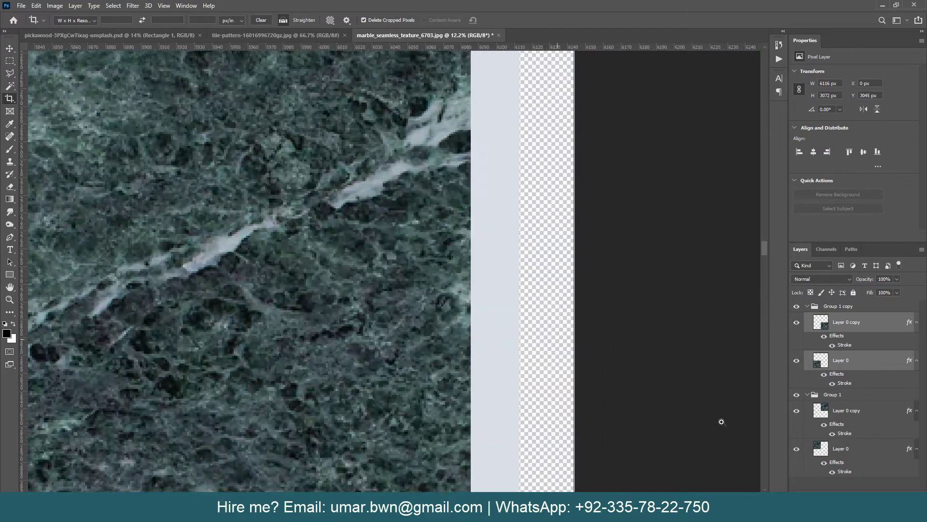
scroll(599, 309, up, 2)
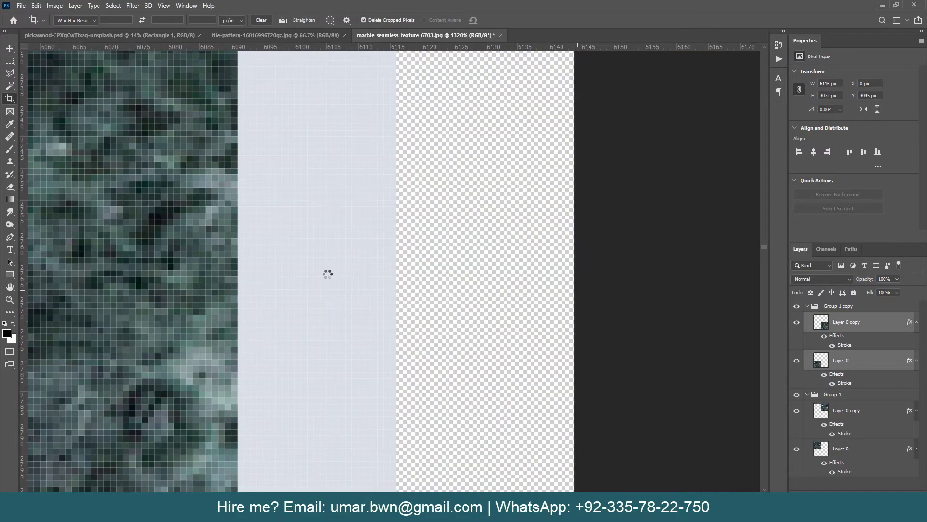
scroll(285, 274, down, 5)
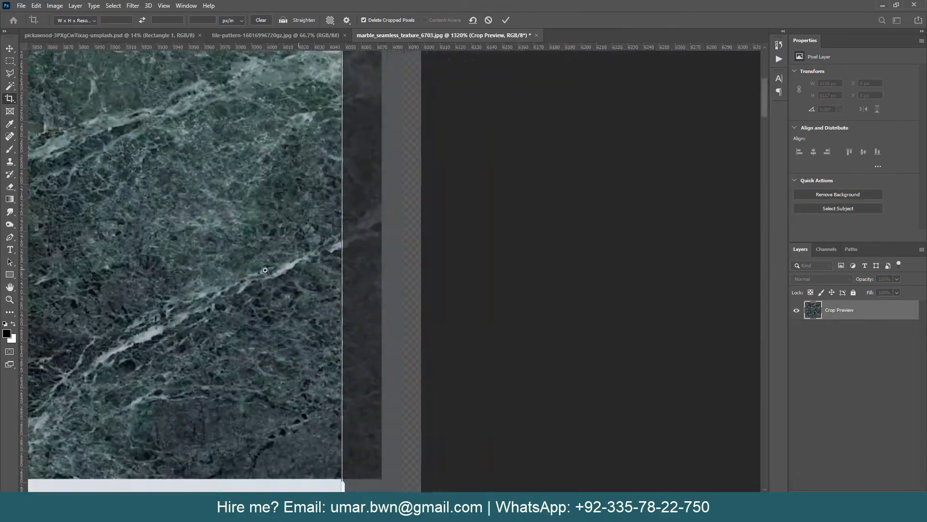
scroll(184, 289, down, 4)
key(Return)
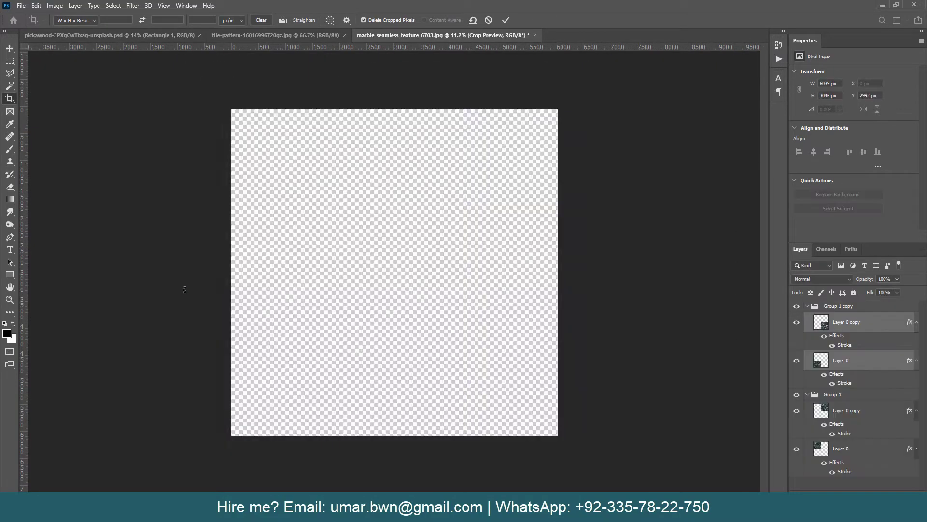
scroll(538, 307, up, 3)
scroll(632, 381, up, 2)
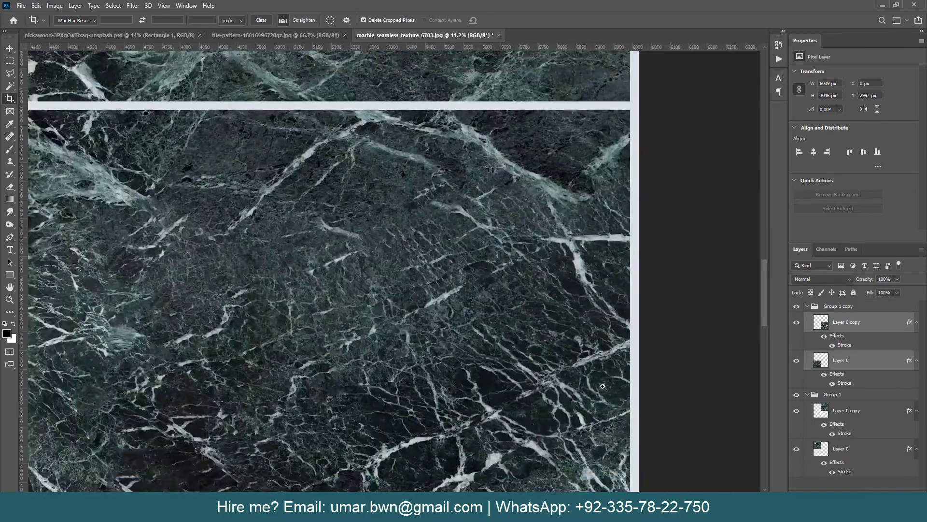
scroll(632, 381, down, 5)
key(ctrl+z)
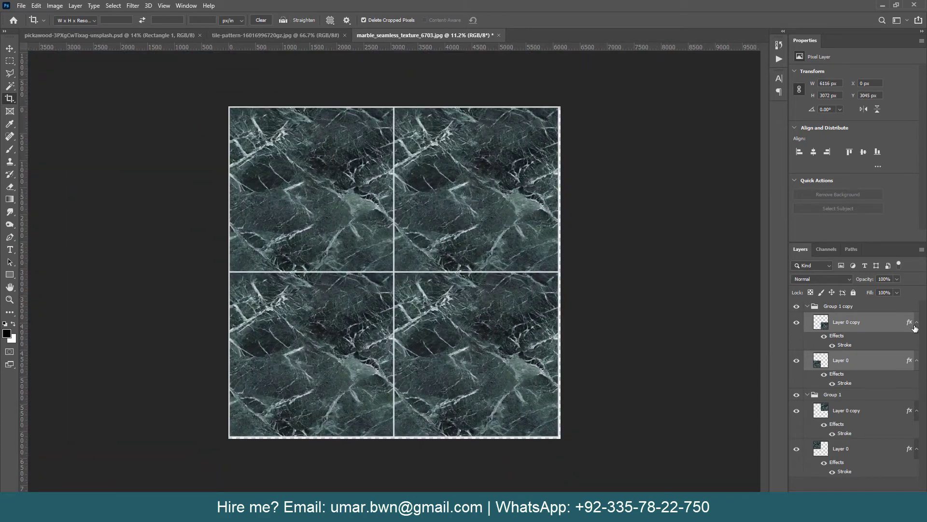
Collapse Group 1 and Group 1 copy and combine both into one smart object.
click(838, 306)
click(807, 306)
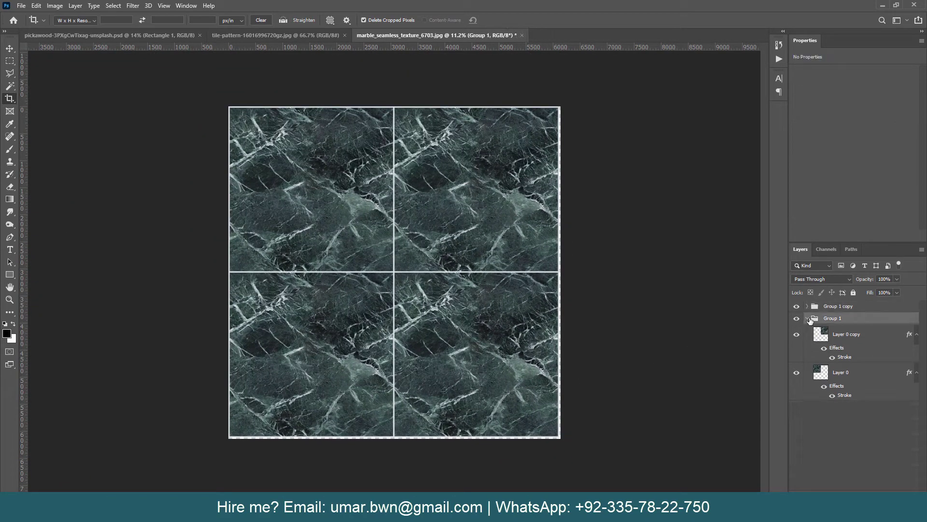
click(808, 318)
shift+click(838, 305)
right_click(833, 308)
click(773, 243)
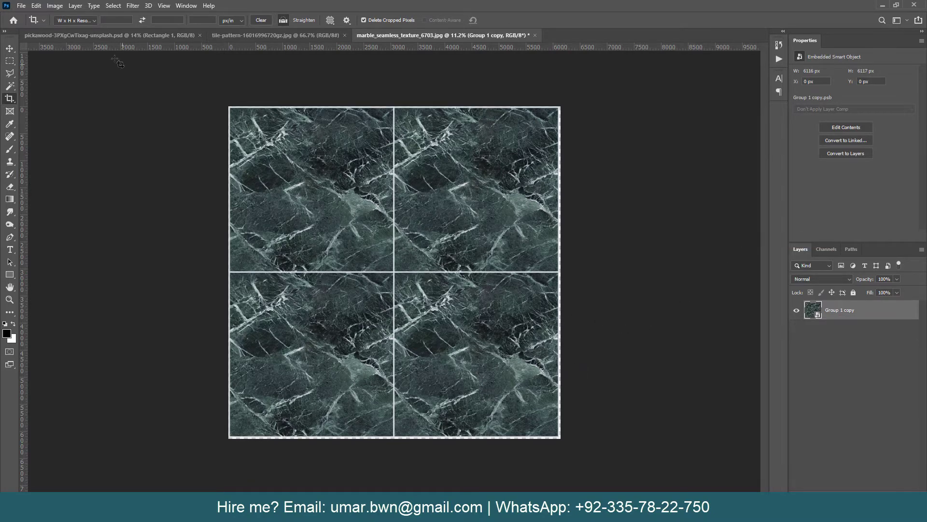
Resize the marble tile image to 2048 px wide.
click(55, 5)
click(72, 79)
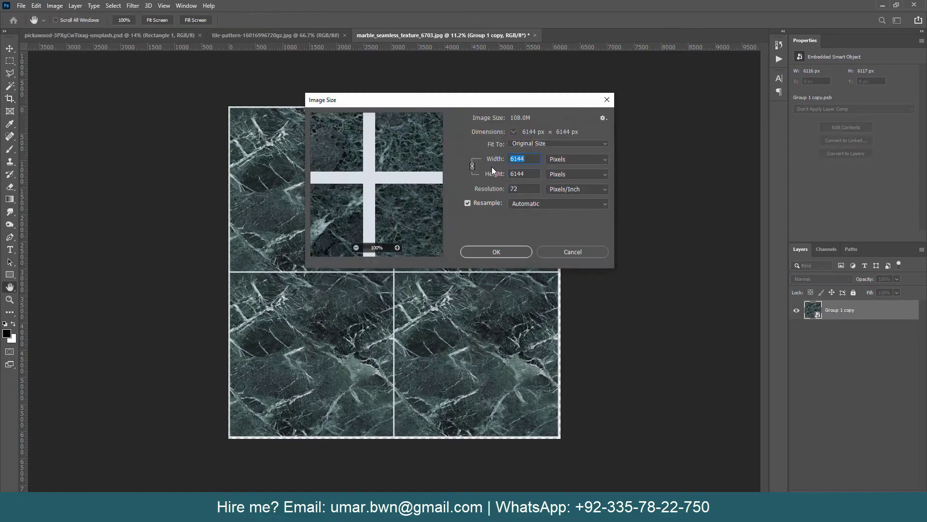
text(2048)
key(Escape)
Crop the transparent strips off the right and bottom edges, leaving 1991×1992 px.
key(c)
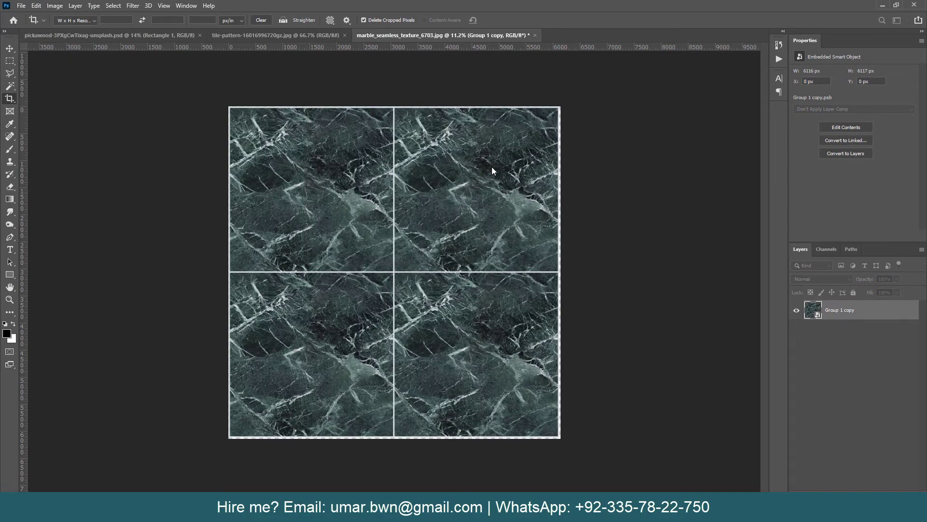
scroll(577, 312, up, 10)
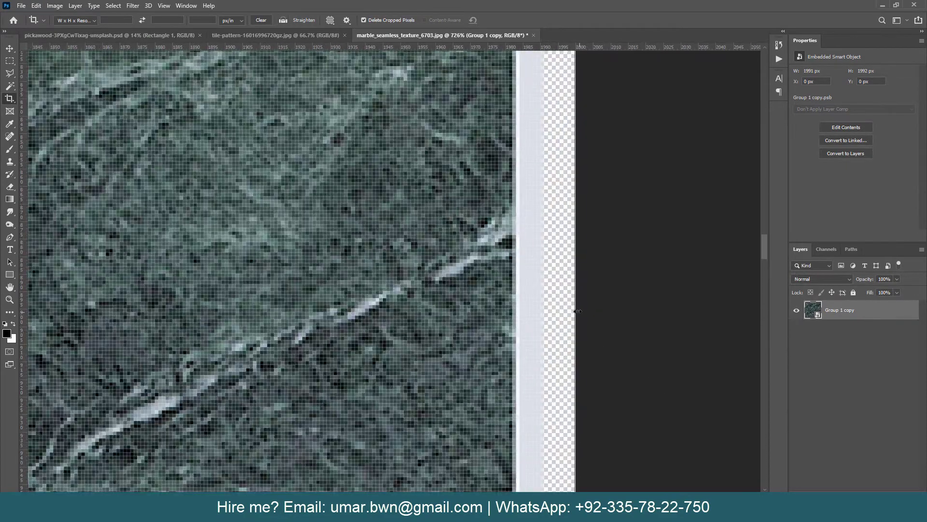
drag(578, 311, 543, 312)
scroll(425, 323, down, 8)
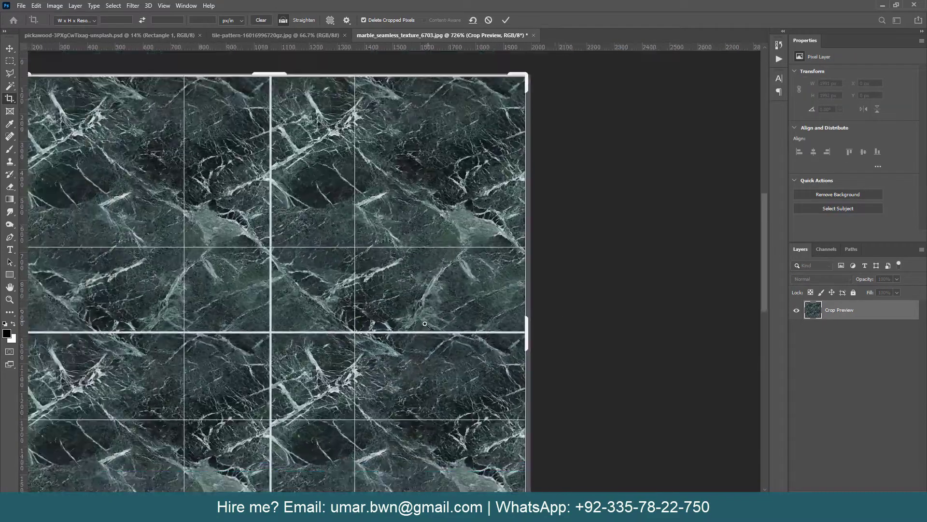
scroll(425, 323, down, 5)
scroll(393, 403, up, 5)
scroll(445, 440, up, 4)
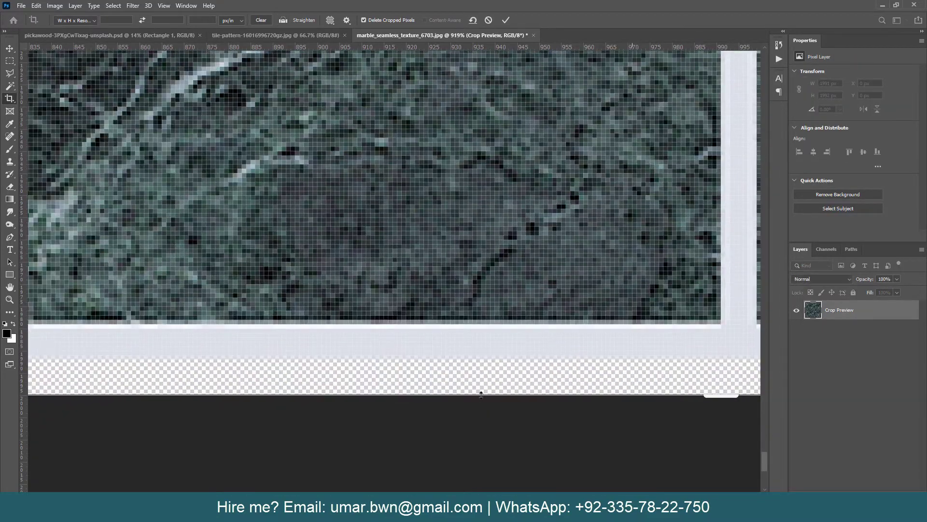
drag(479, 396, 480, 360)
scroll(481, 360, down, 2)
key(Return)
scroll(481, 359, down, 5)
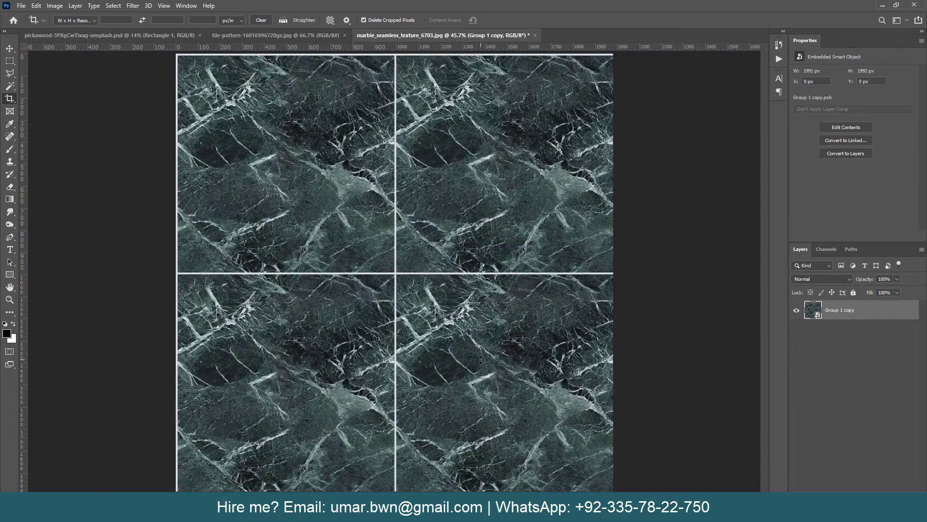
Define the marble as a pattern named marble_seamless_texture_6703.jpg and return to the room photo.
key(v)
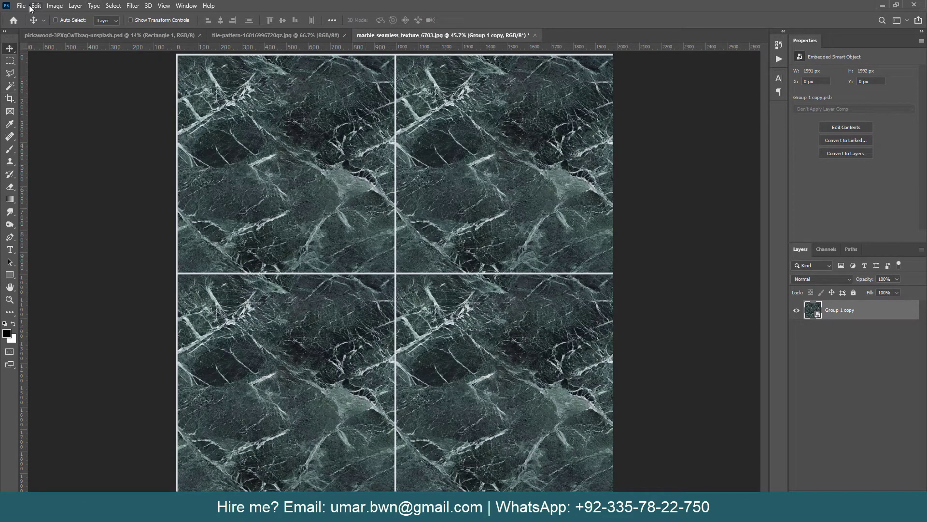
click(36, 6)
click(53, 266)
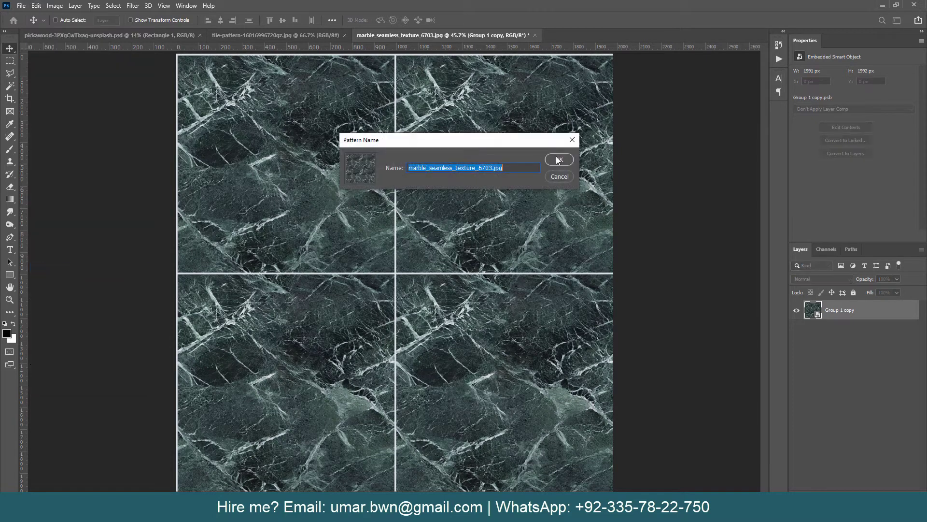
click(558, 160)
click(161, 35)
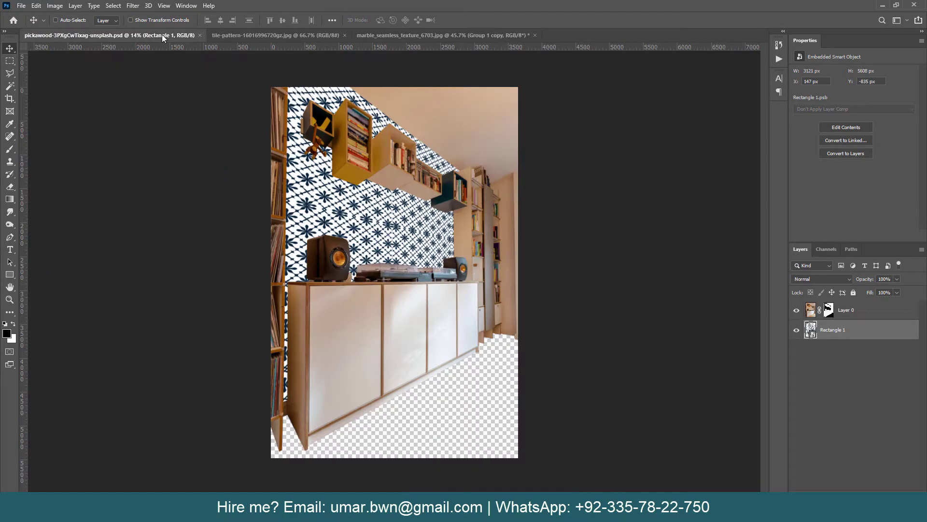
Draw a rectangle over the floor area with black fill and no stroke.
click(10, 275)
drag(269, 308, 518, 454)
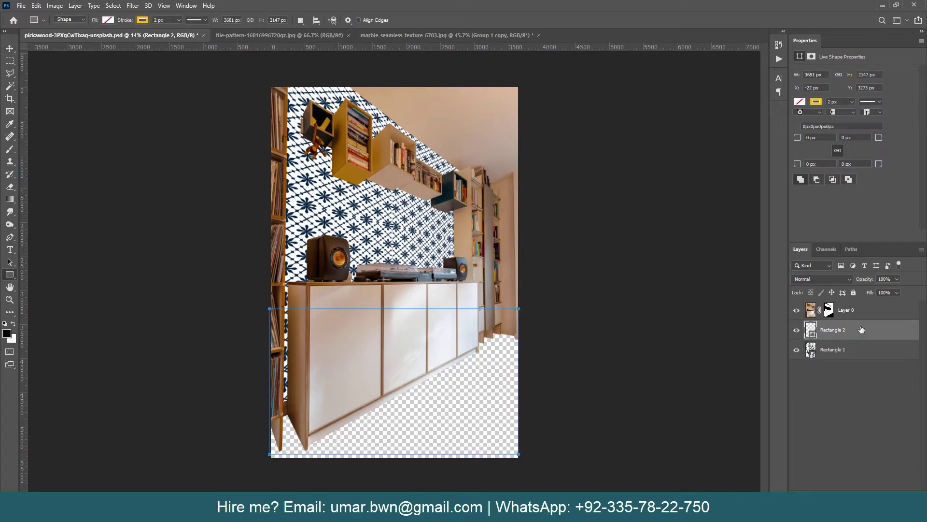
click(816, 104)
click(797, 116)
key(alt+BackSpace)
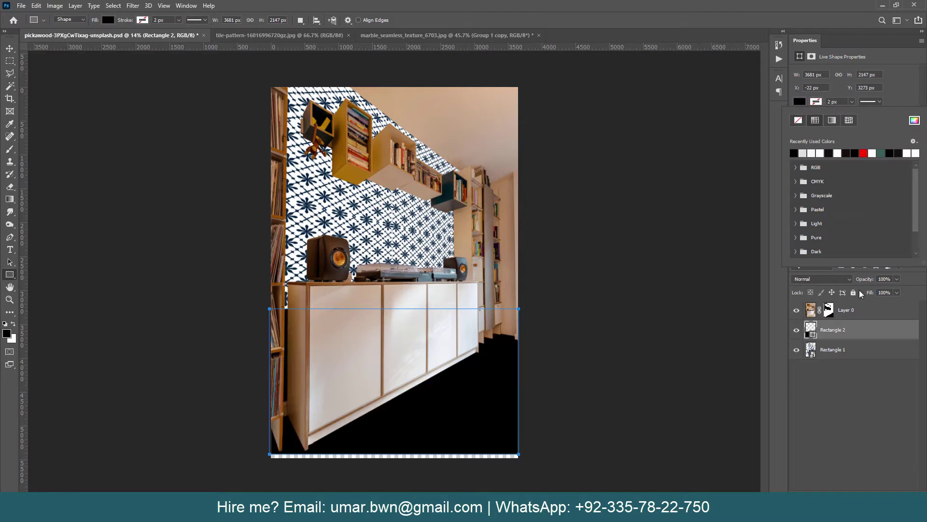
Give Rectangle 2 a marble Pattern Overlay and convert it to a smart object.
right_click(858, 330)
click(758, 108)
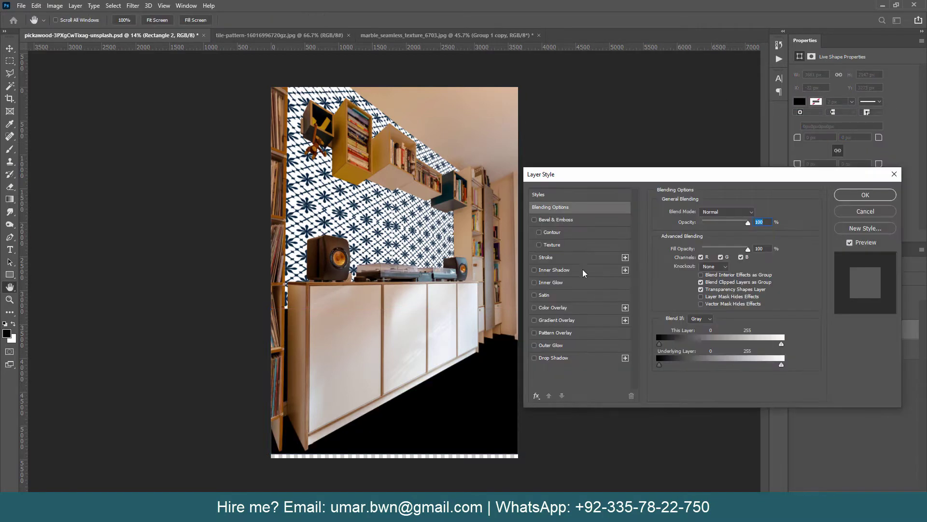
click(556, 332)
click(724, 243)
click(675, 319)
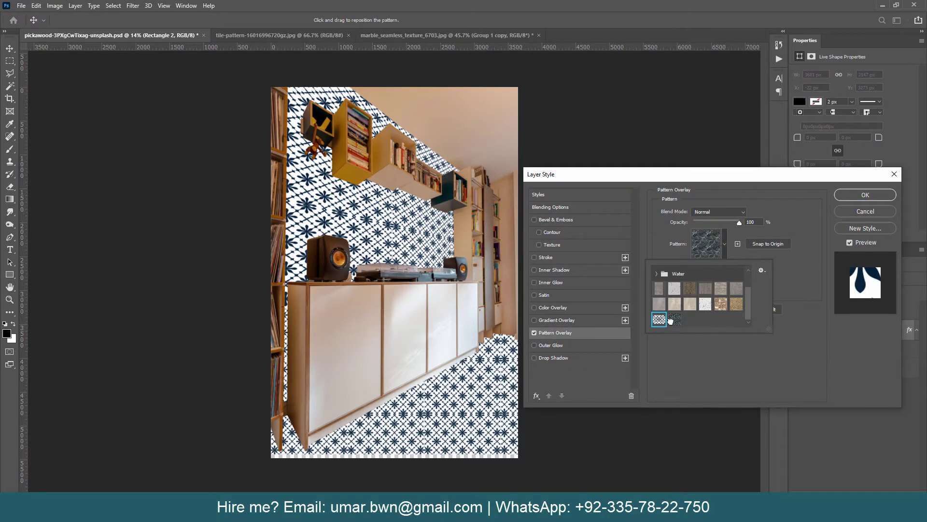
click(760, 361)
click(867, 194)
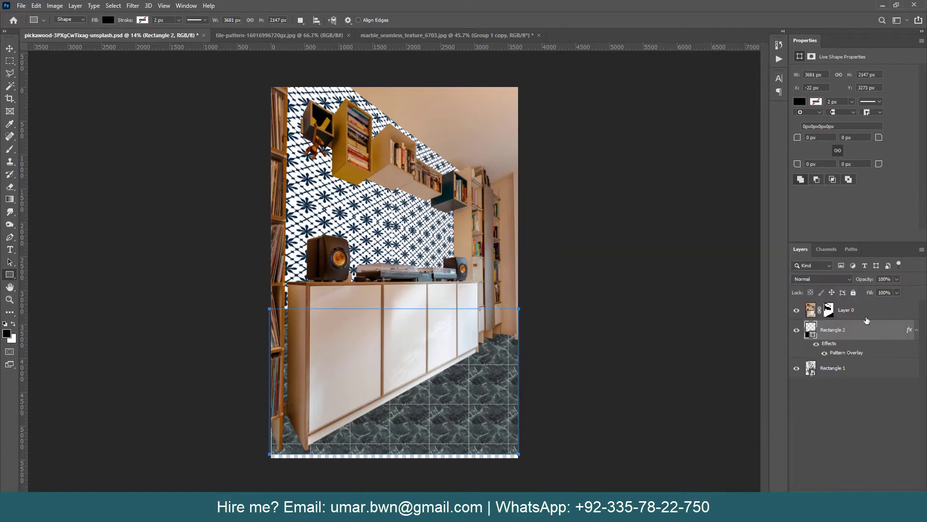
right_click(848, 331)
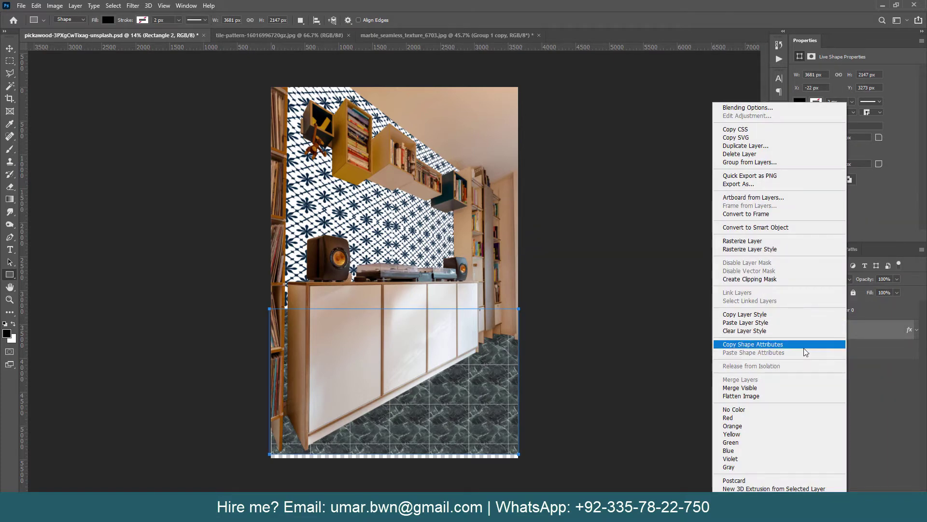
click(756, 227)
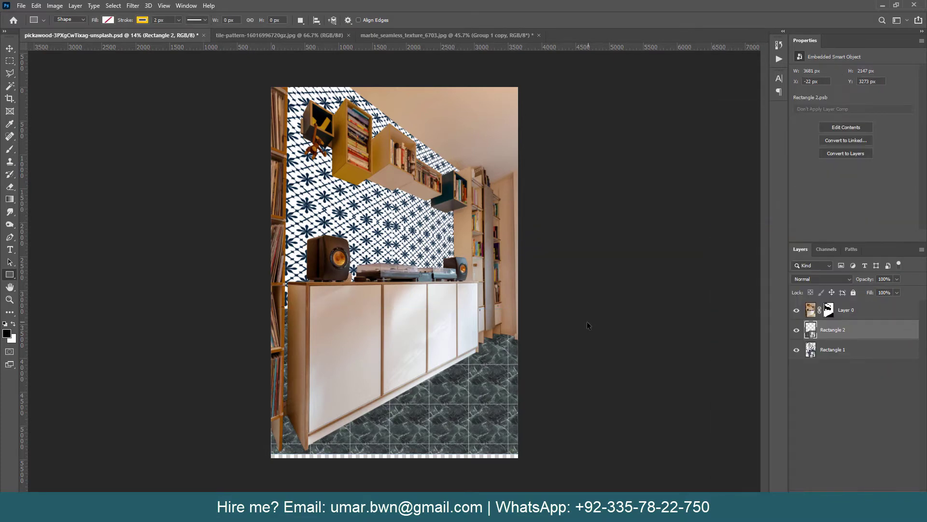
Put Rectangle 2 into a perspective transform and drag its corners toward the floor outline.
key(ctrl+t)
right_click(459, 376)
click(483, 259)
drag(269, 309, 275, 426)
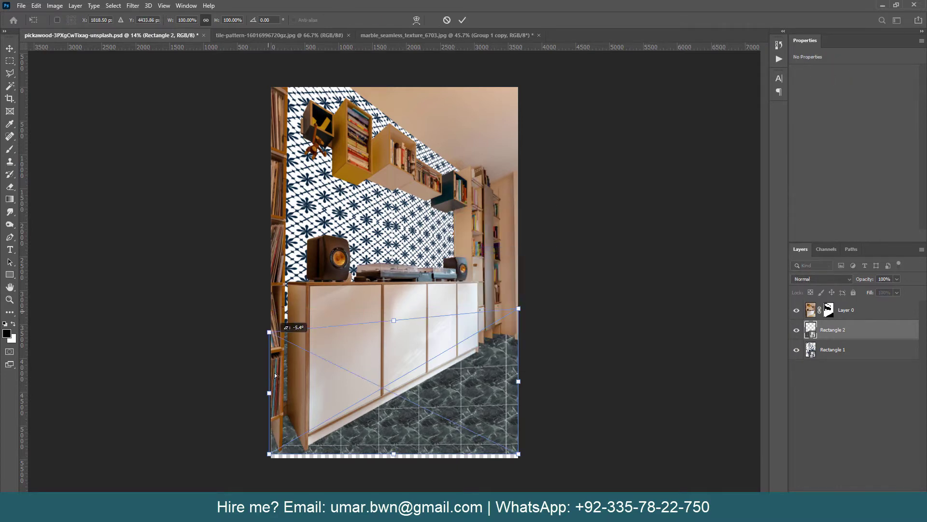
drag(518, 308, 517, 324)
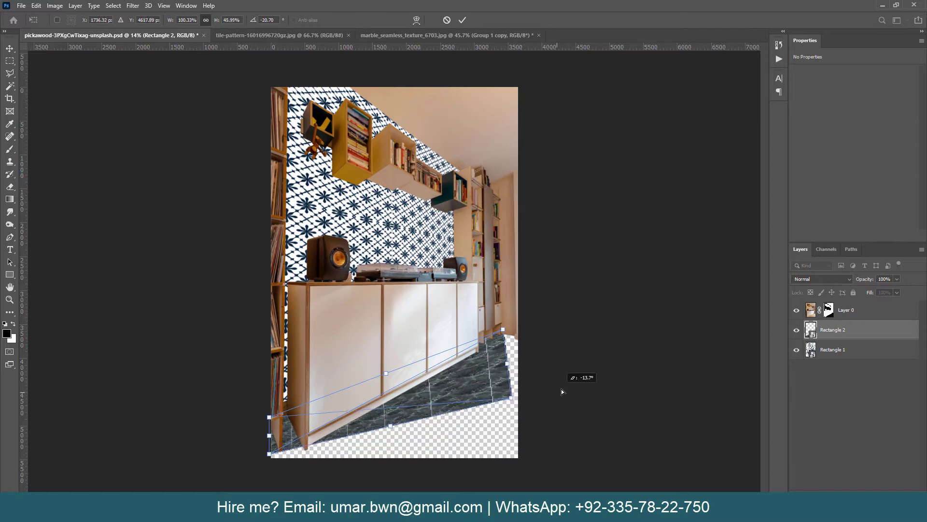
mouse_move(525, 446)
mouse_down()
mouse_move(540, 380)
mouse_move(596, 373)
mouse_up()
drag(269, 453, 269, 486)
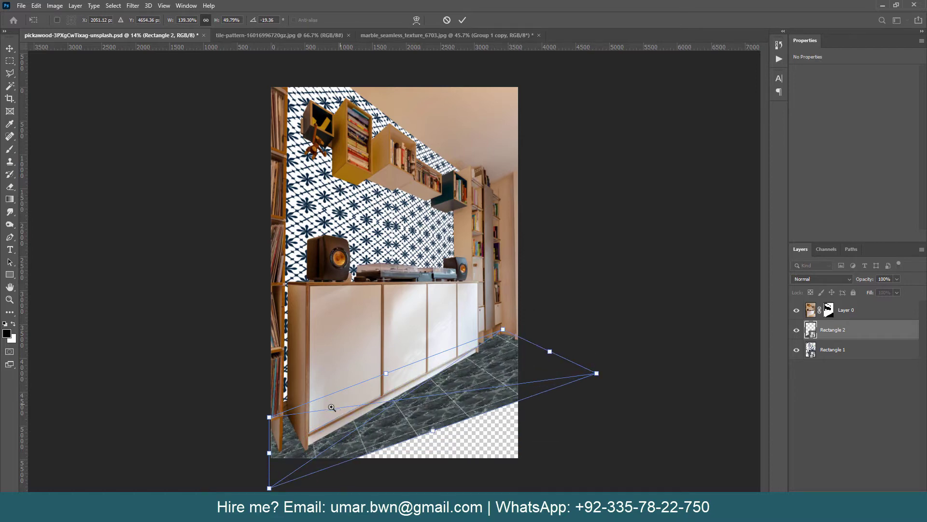
Refine the floor's left, bottom and right corners and commit the perspective warp.
scroll(269, 487, down, 2)
drag(314, 417, 456, 423)
drag(436, 373, 454, 429)
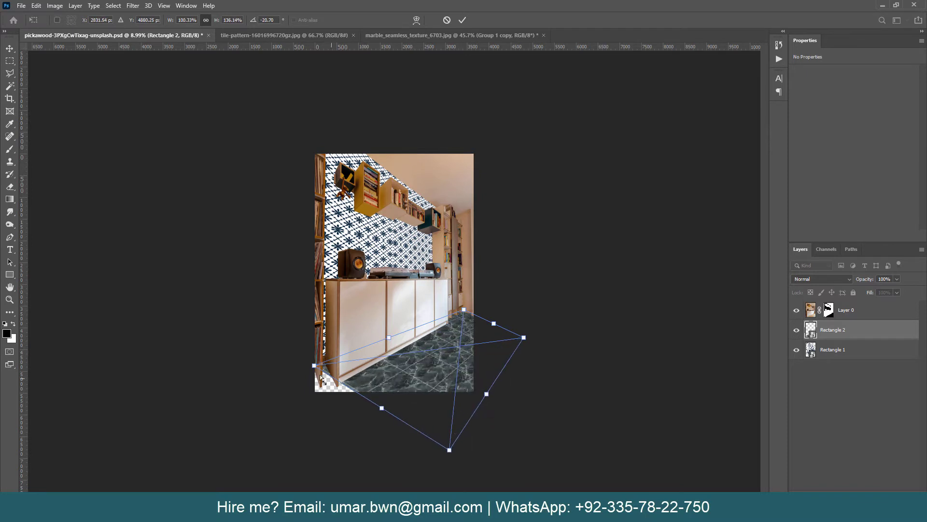
drag(314, 366, 257, 387)
key(ctrl+plus)
drag(568, 359, 587, 330)
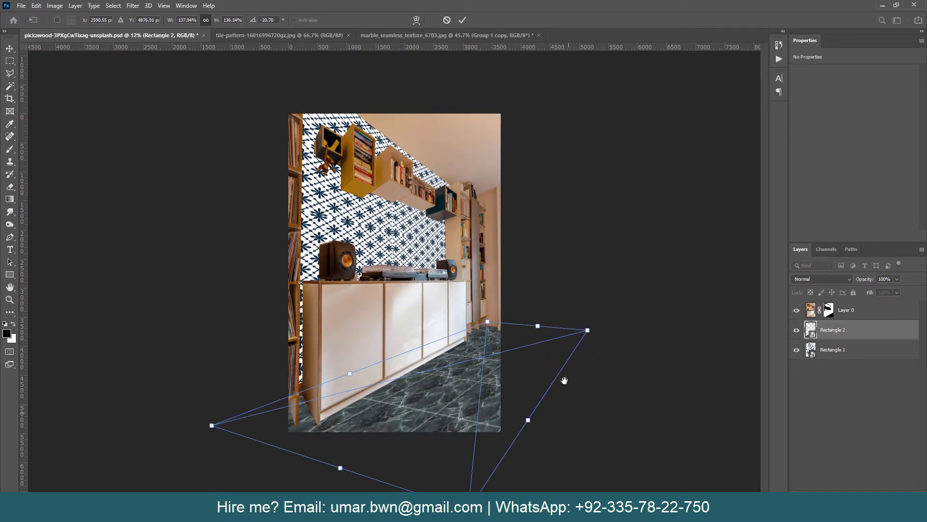
key(Return)
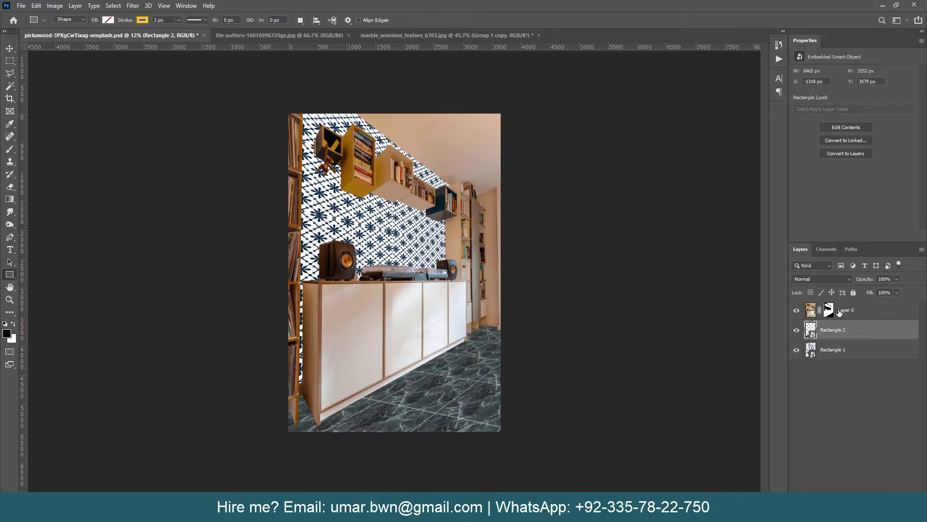
Duplicate Layer 0, delete the copy's layer mask, and hide Layer 0 copy.
click(839, 311)
key(ctrl+j)
right_click(827, 312)
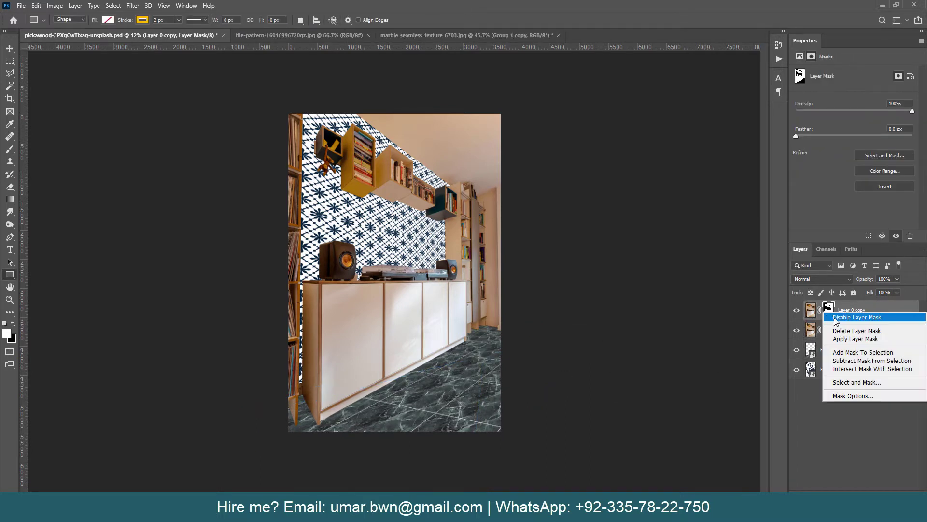
click(855, 330)
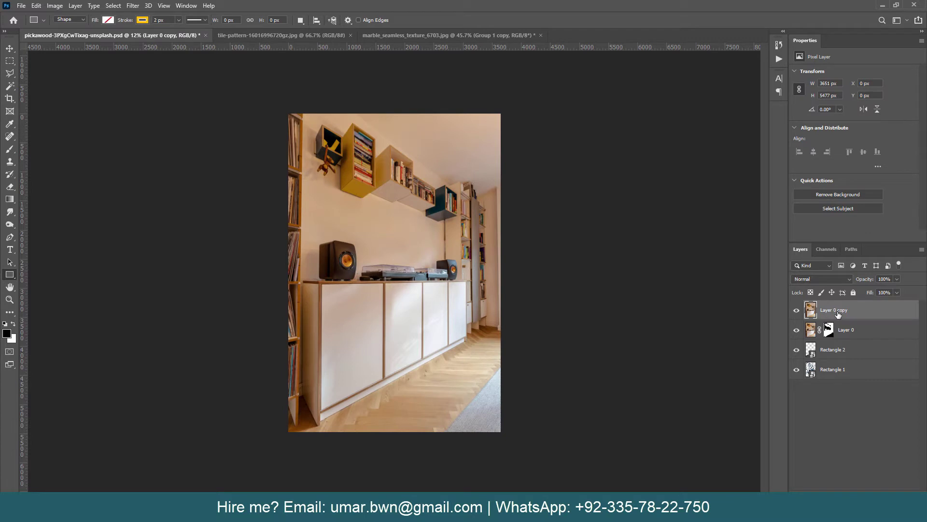
click(797, 310)
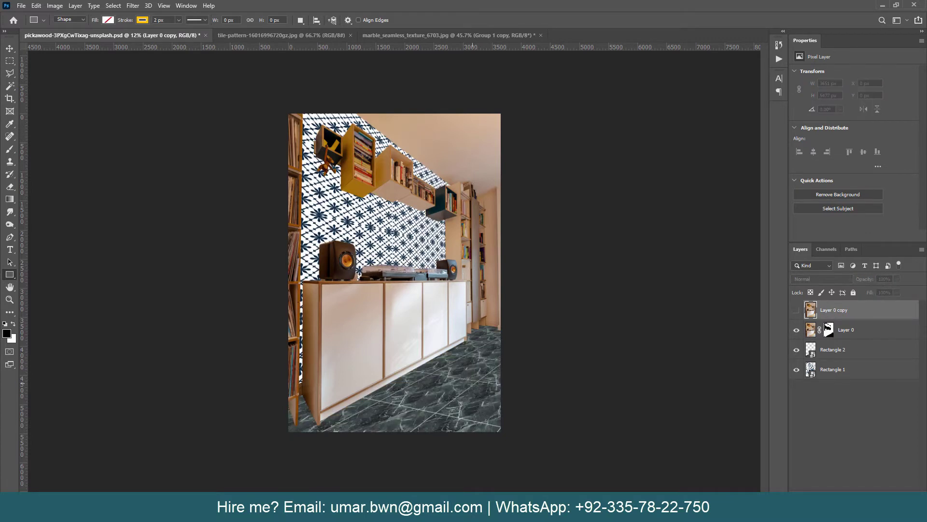
Select the Rectangle 2 floor layer and start a free transform on it.
key(v)
click(833, 349)
key(ctrl+t)
Switch the floor transform to Skew and readjust its bottom and right corners.
right_click(353, 397)
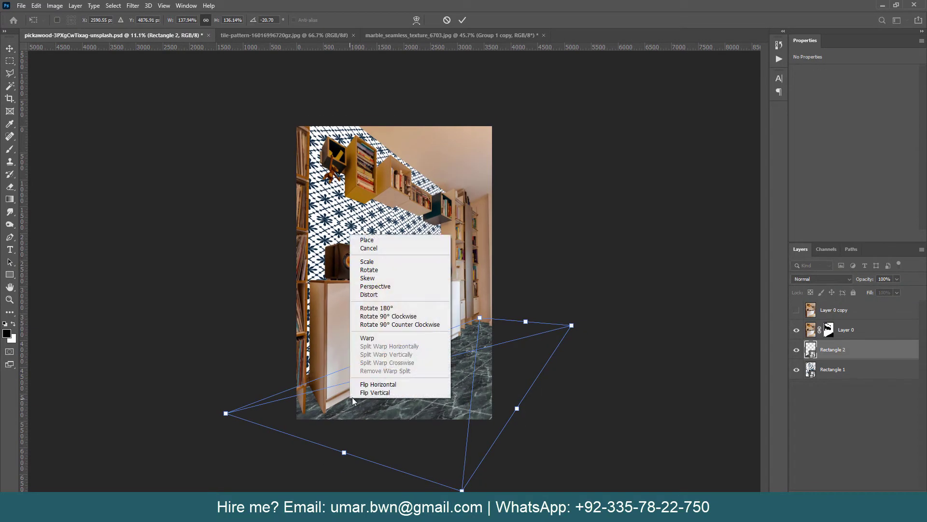
click(364, 279)
key(ctrl+minus)
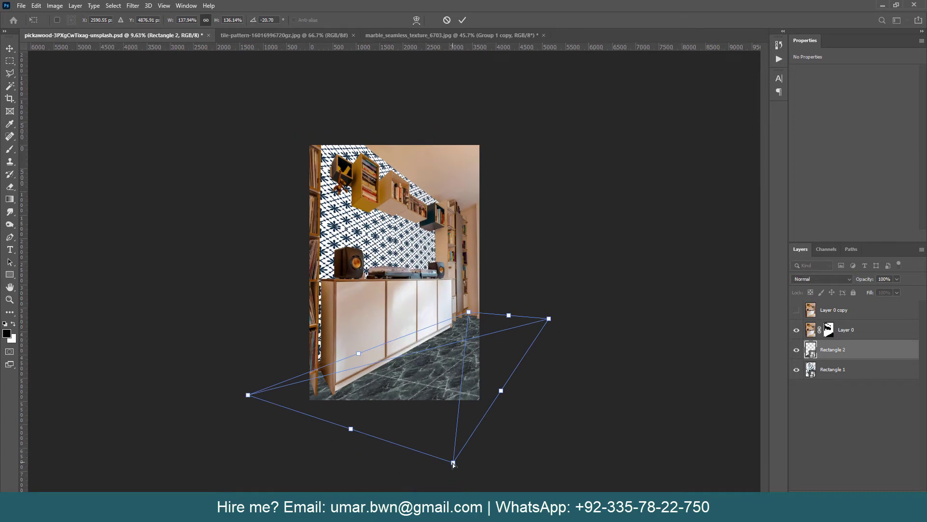
drag(457, 458, 487, 466)
drag(549, 325, 528, 322)
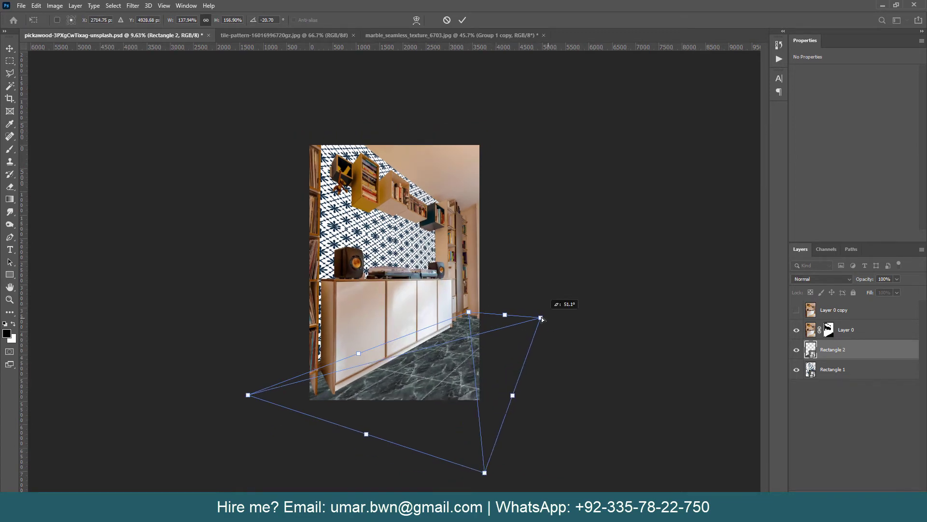
Fine-tune the floor's bottom and top-right corners and apply the transform.
key(ctrl+plus)
scroll(436, 435, up, 5)
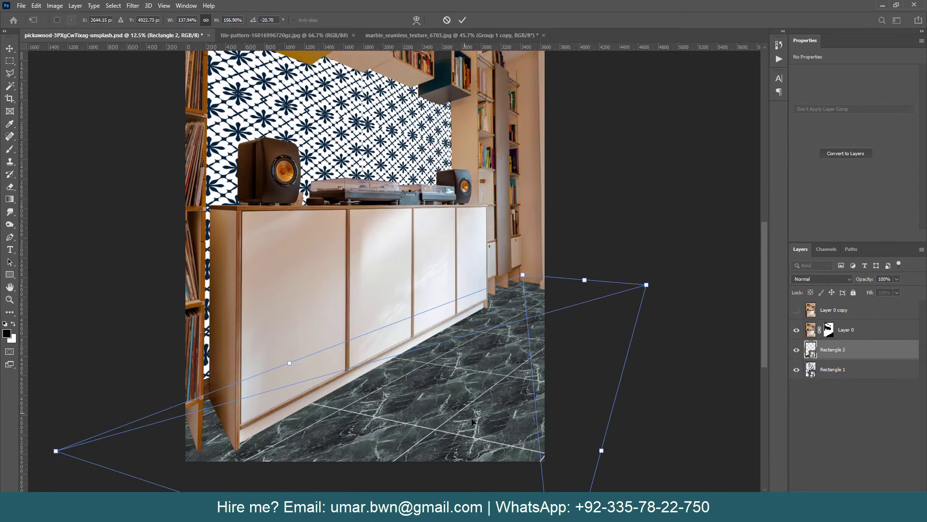
scroll(435, 381, down, 4)
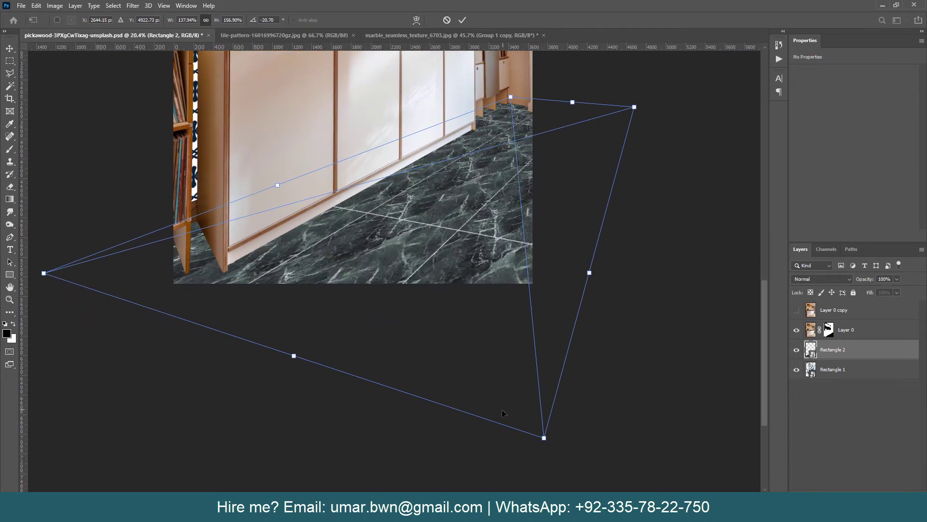
drag(544, 439, 573, 448)
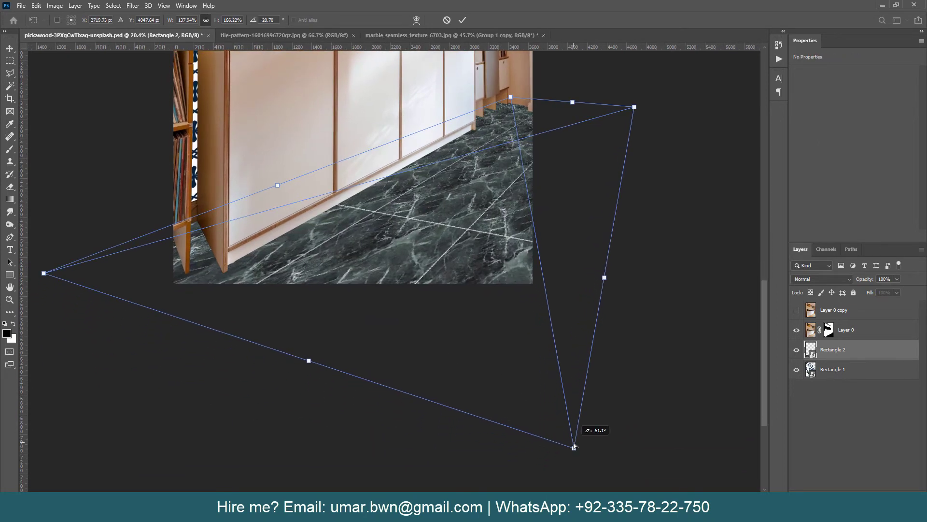
drag(632, 108, 626, 108)
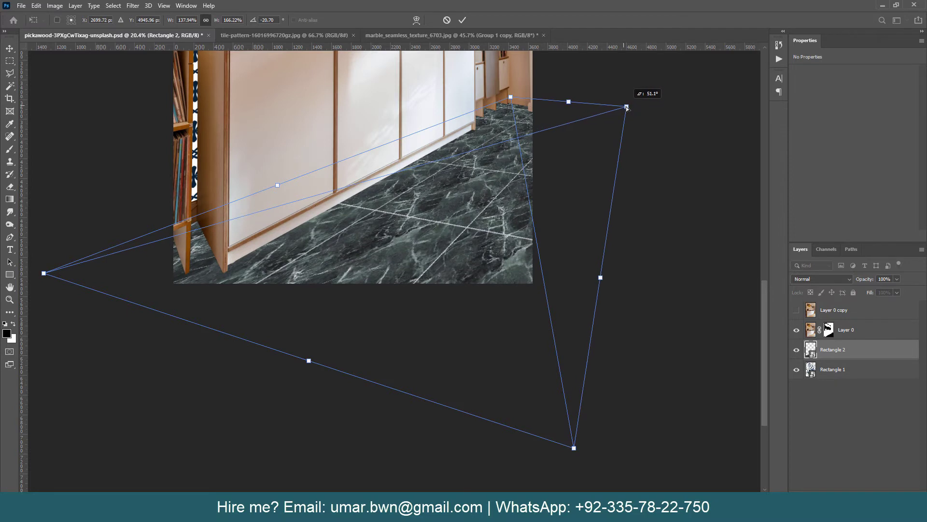
drag(570, 452, 554, 433)
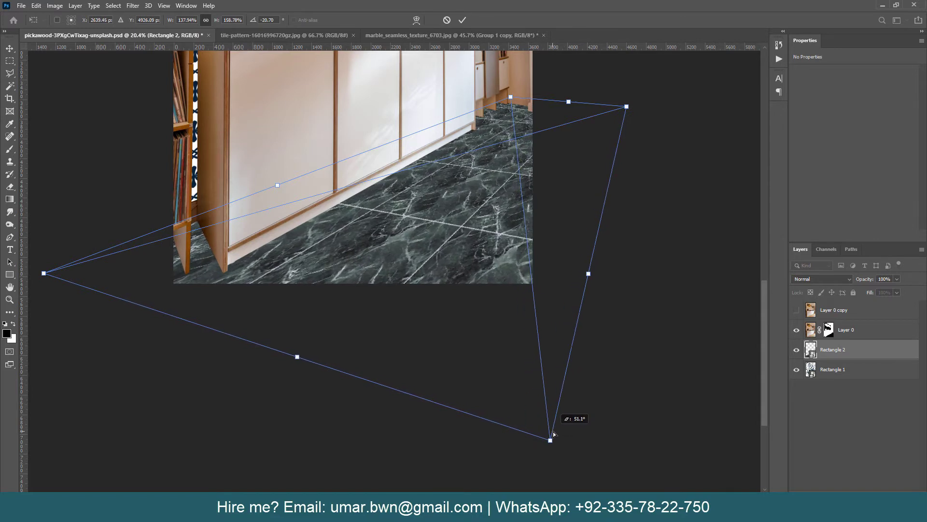
drag(626, 106, 624, 106)
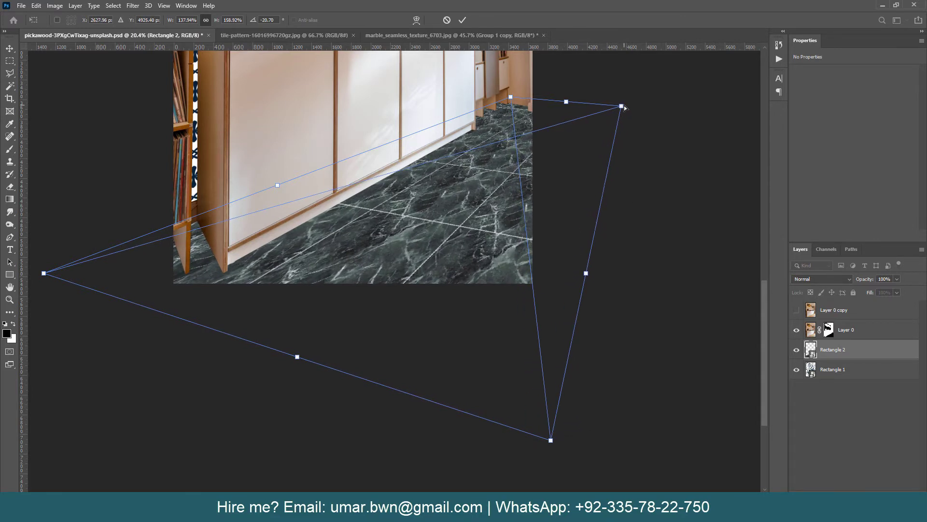
key(Return)
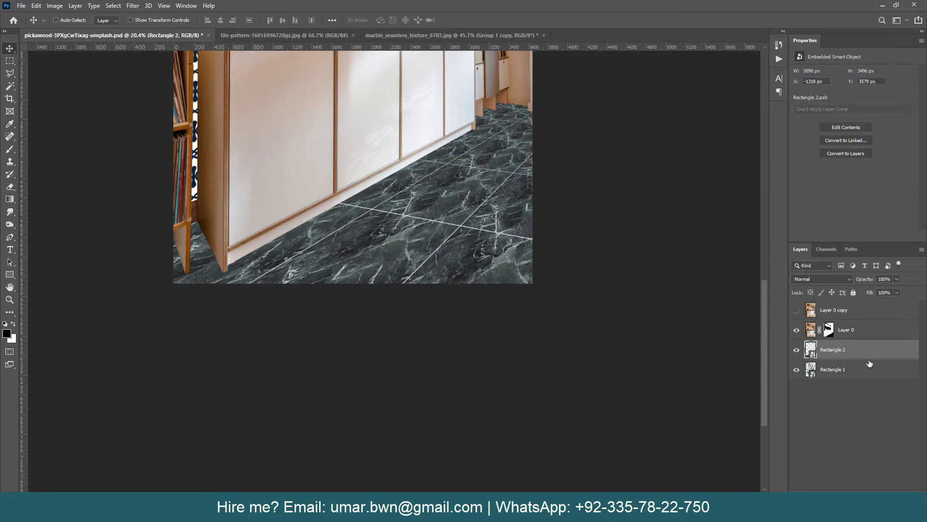
Open the floor smart object and reduce its Pattern Overlay scale to 52.
double_click(811, 349)
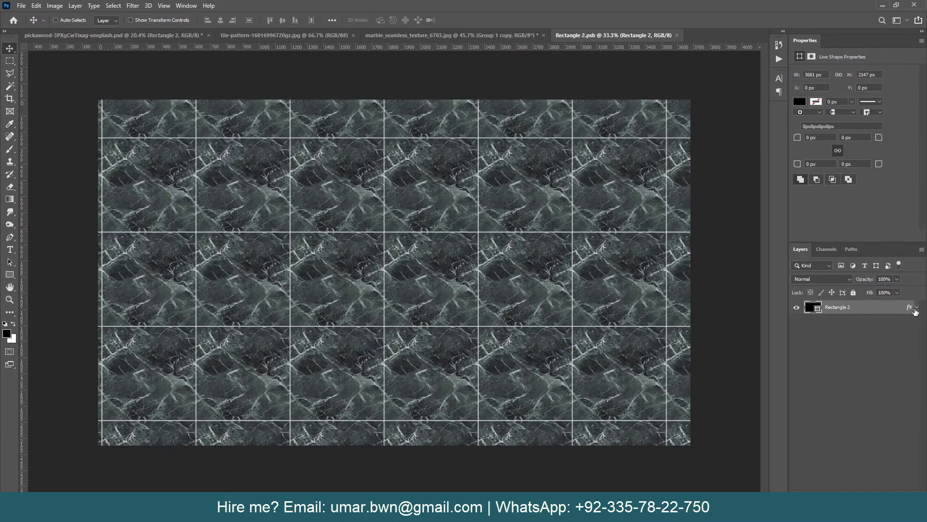
click(916, 308)
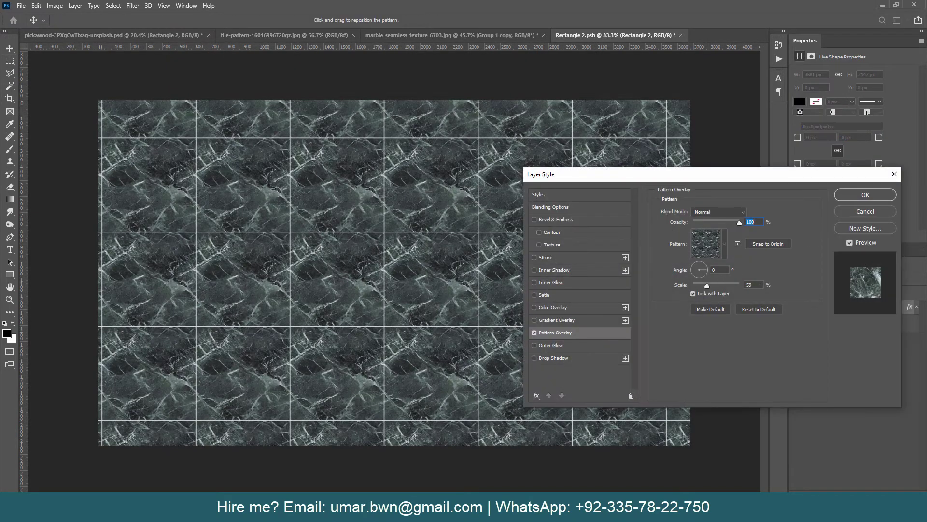
key(Down)
key(Down)
key(Down)
key(Down)
key(Down)
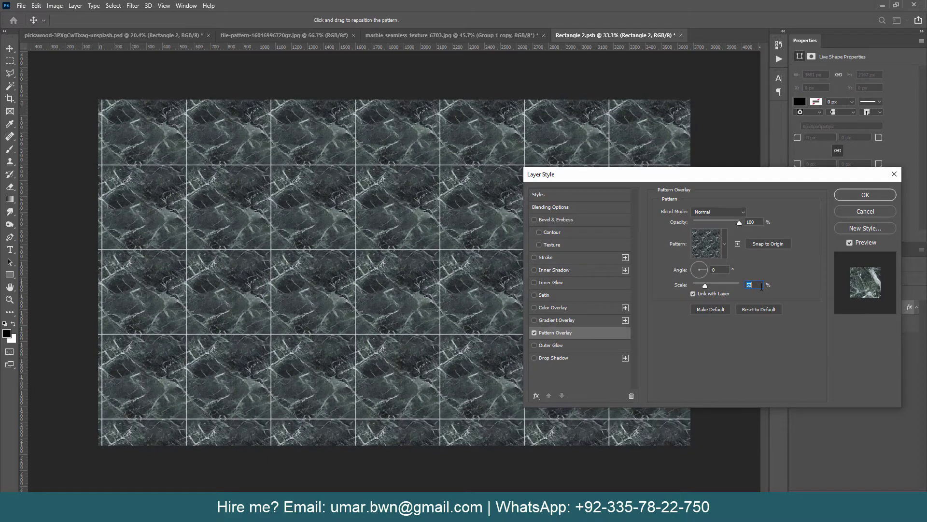
key(Down)
key(Return)
Close the tile-pattern and marble texture documents, answering the save prompt.
key(ctrl+Tab)
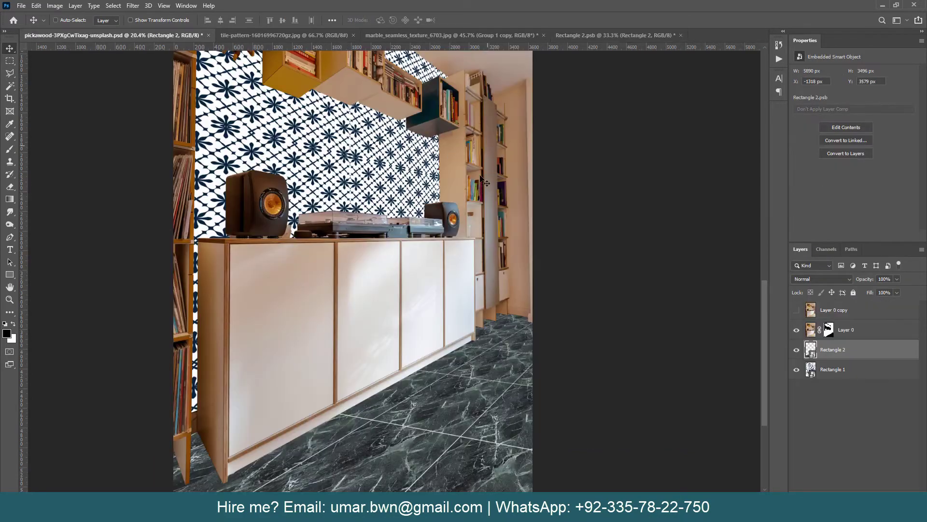
click(285, 35)
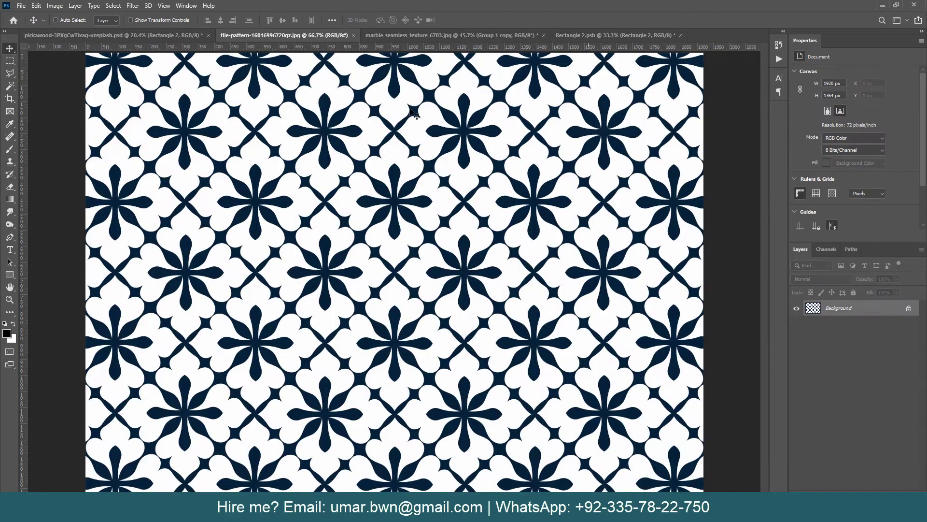
click(354, 35)
click(398, 35)
click(454, 167)
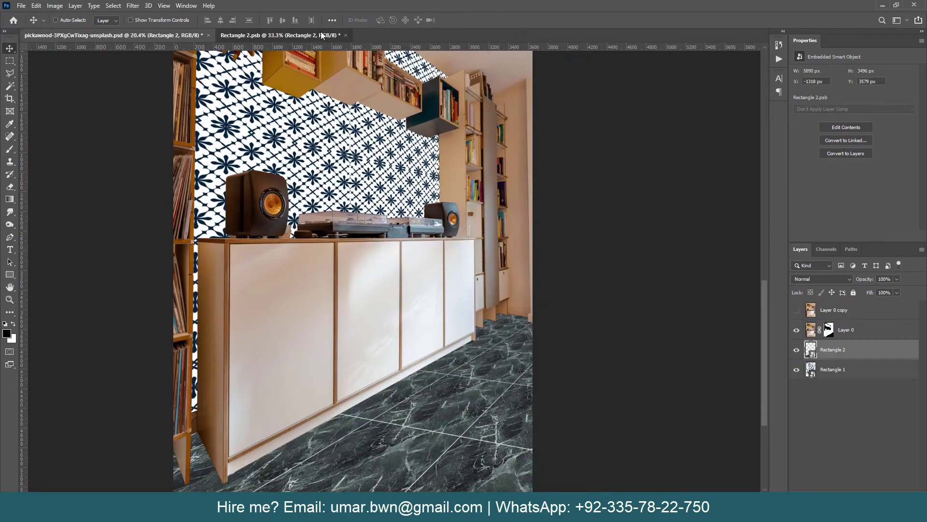
Save the floor smart object's edits and show Layer 0 copy on top of the room photo.
click(320, 34)
key(ctrl+s)
click(162, 35)
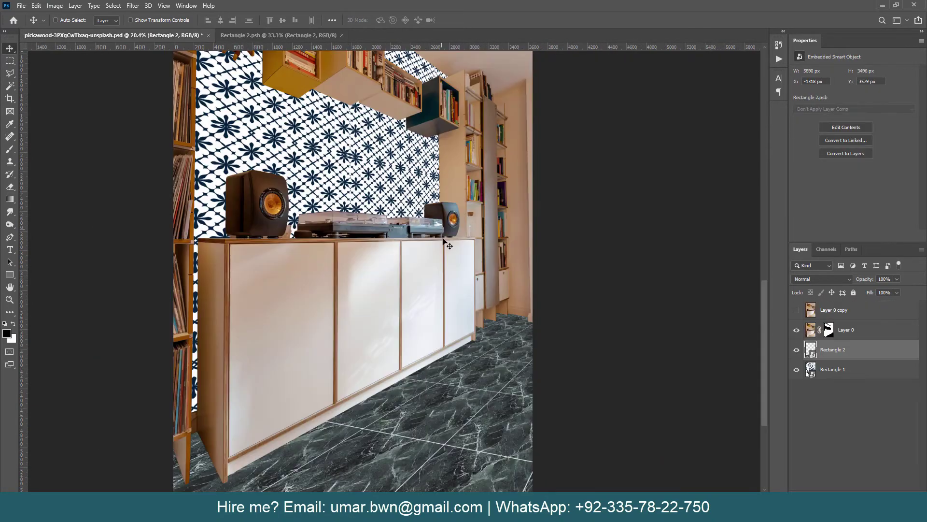
scroll(497, 333, down, 2)
scroll(497, 348, down, 1)
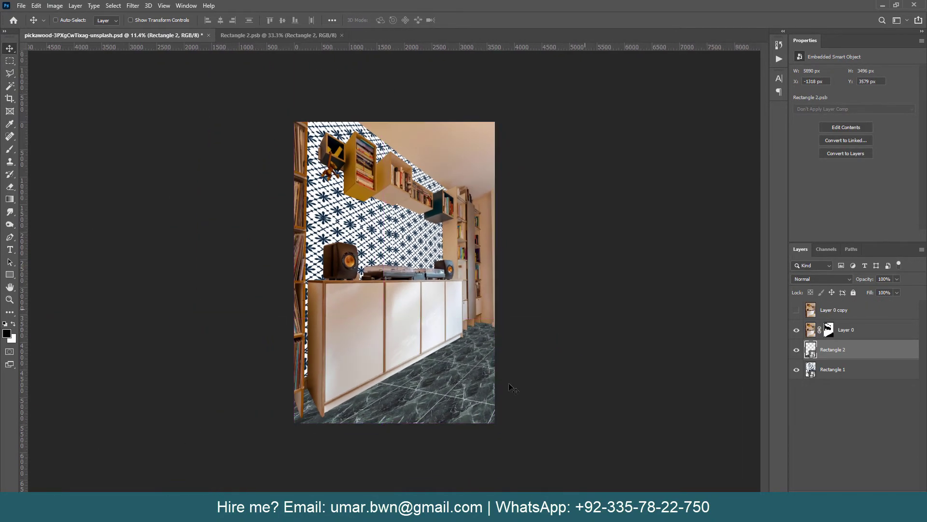
click(822, 313)
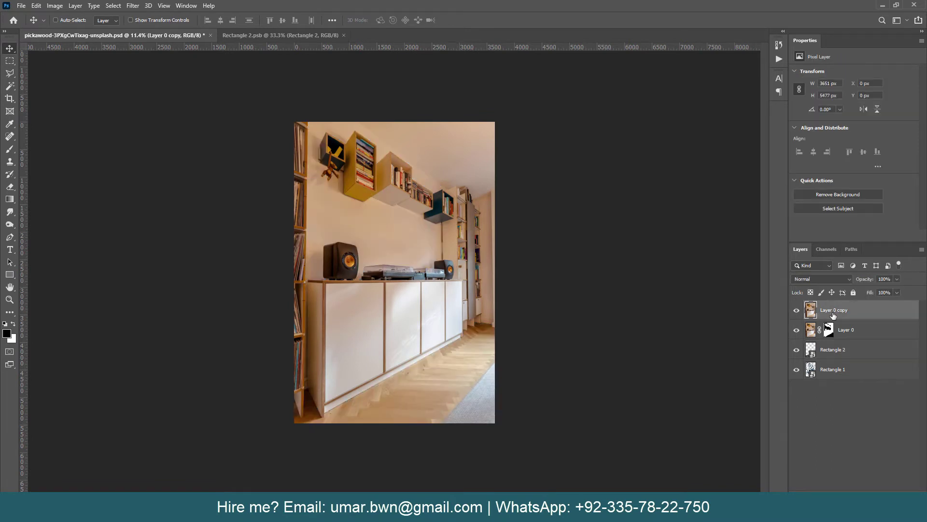
Compare the Red, Green and Blue channels and duplicate Blue as Blue copy.
click(824, 250)
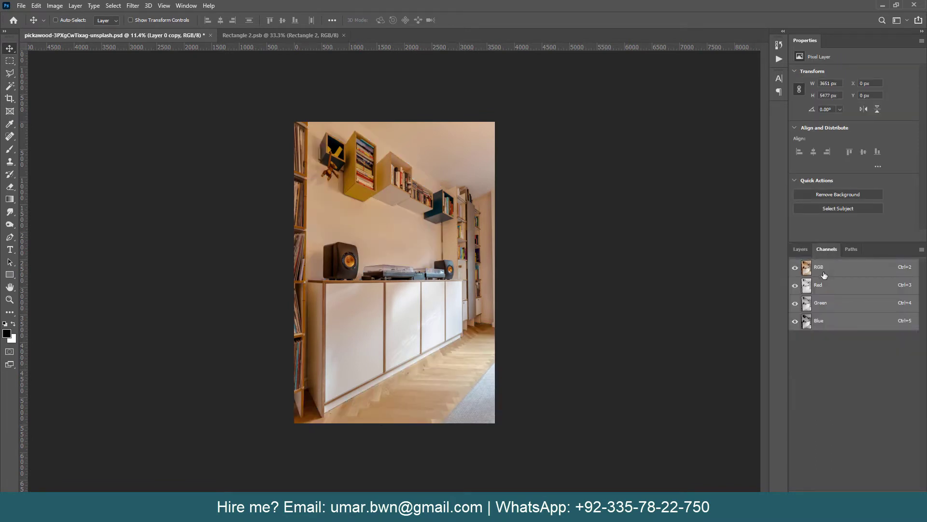
click(827, 286)
click(829, 303)
click(826, 318)
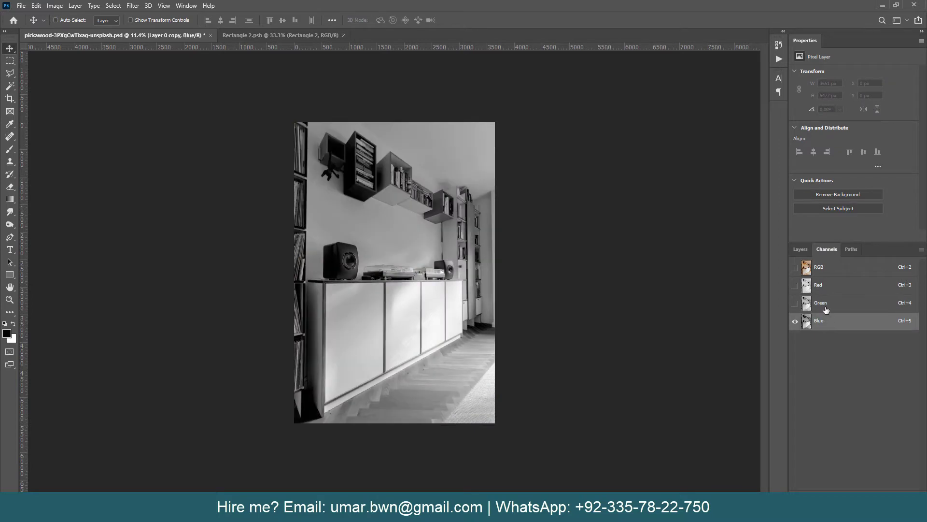
right_click(834, 322)
click(870, 325)
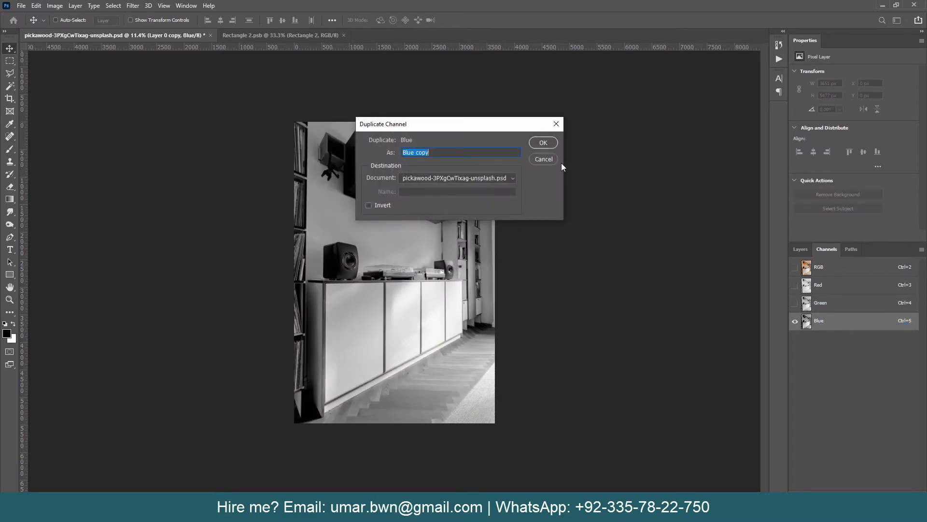
click(540, 143)
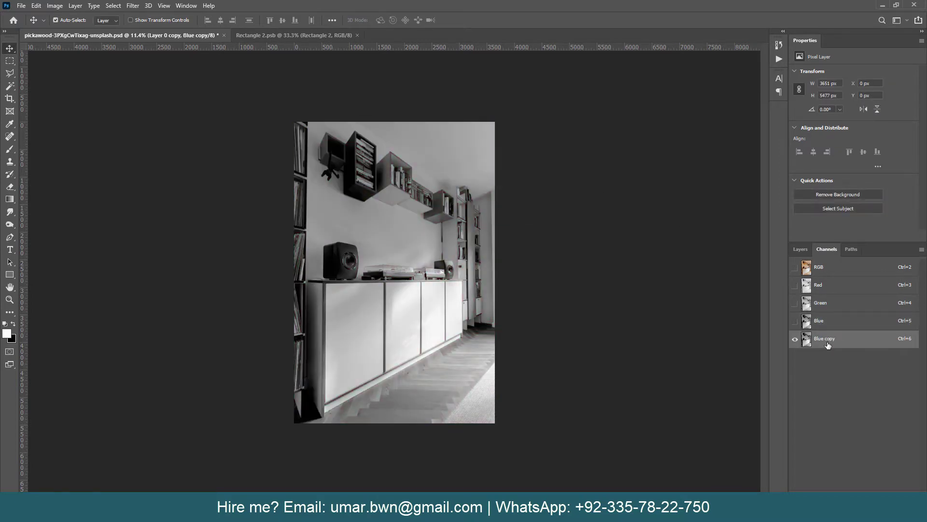
Apply Levels (35, 0.82, 216) to Blue copy and load it as a selection.
key(ctrl+l)
drag(672, 248, 774, 251)
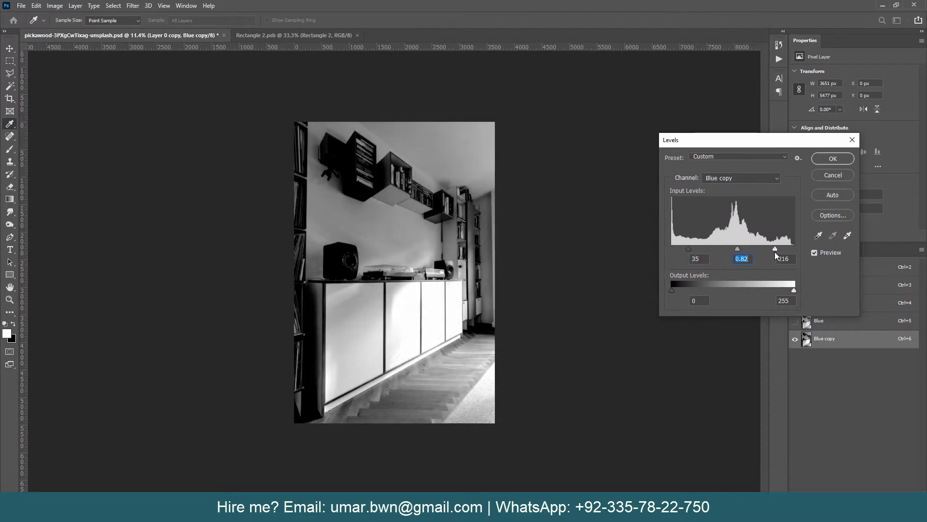
click(825, 159)
ctrl+click(807, 339)
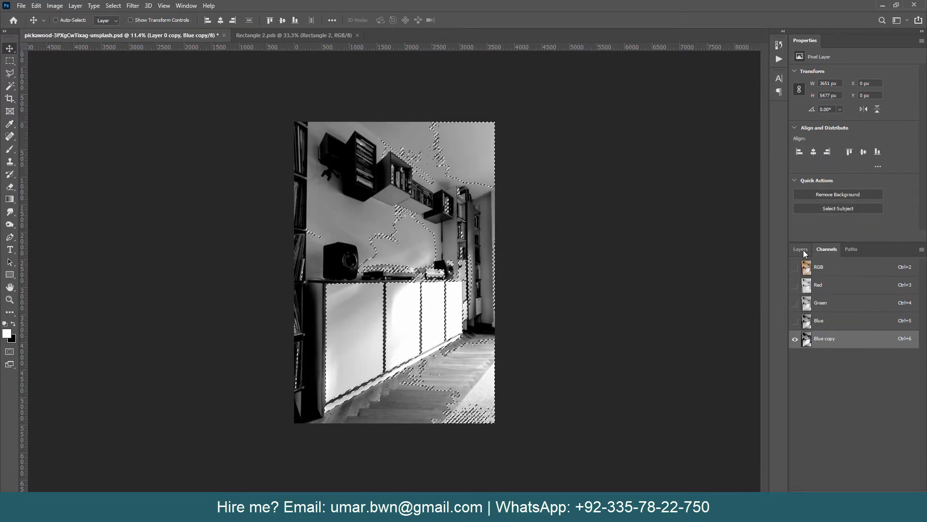
click(801, 248)
Add a black Color Fill 1 layer, move it below Layer 0, and hide Layer 0 copy.
key(v)
click(863, 486)
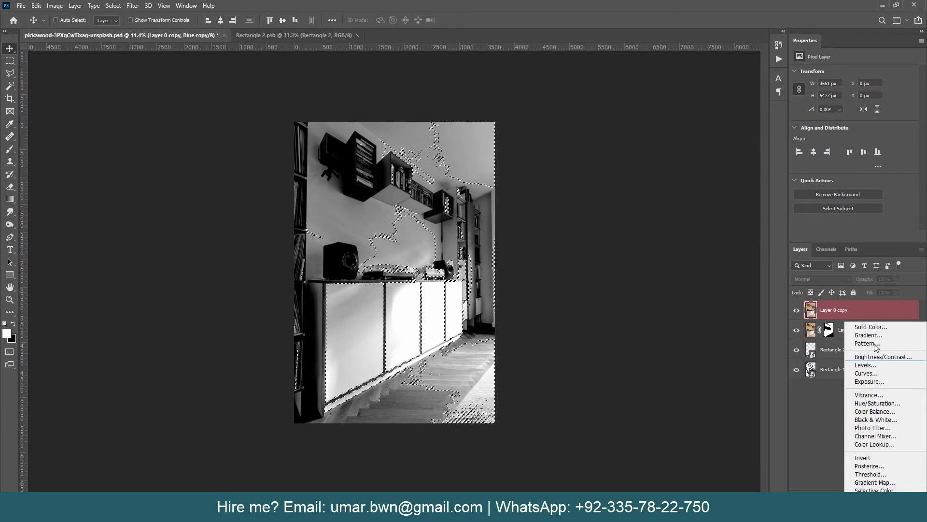
click(816, 325)
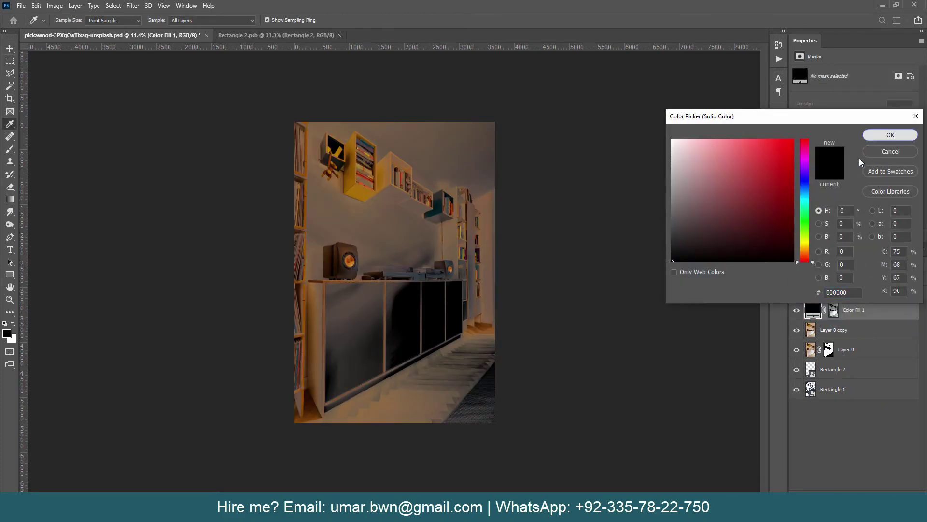
click(890, 135)
click(833, 310)
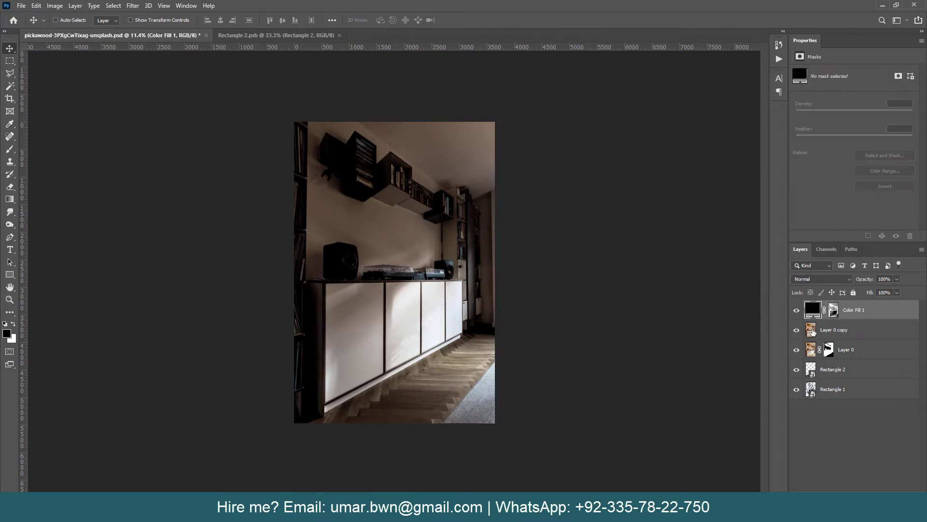
drag(816, 310, 821, 340)
click(797, 310)
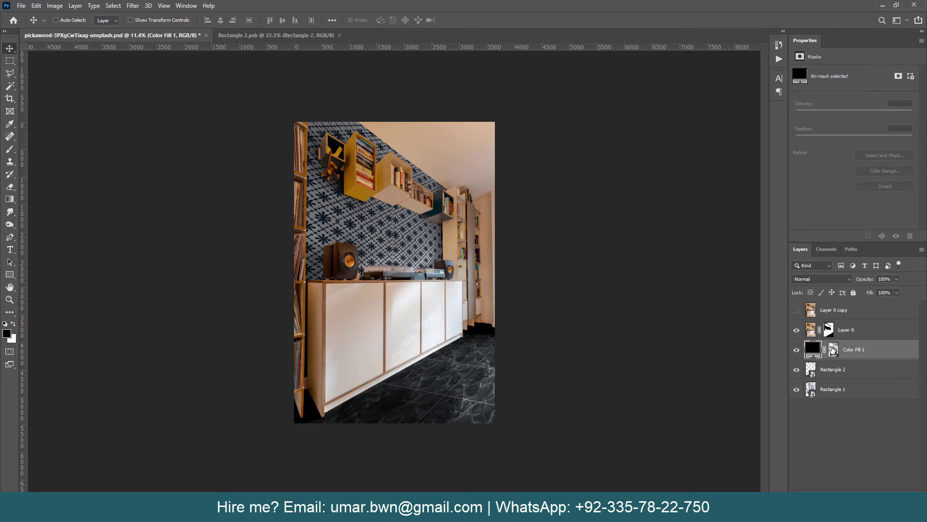
Try sampling a tan colour for Color Fill 1, then cancel the change.
scroll(380, 229, up, 2)
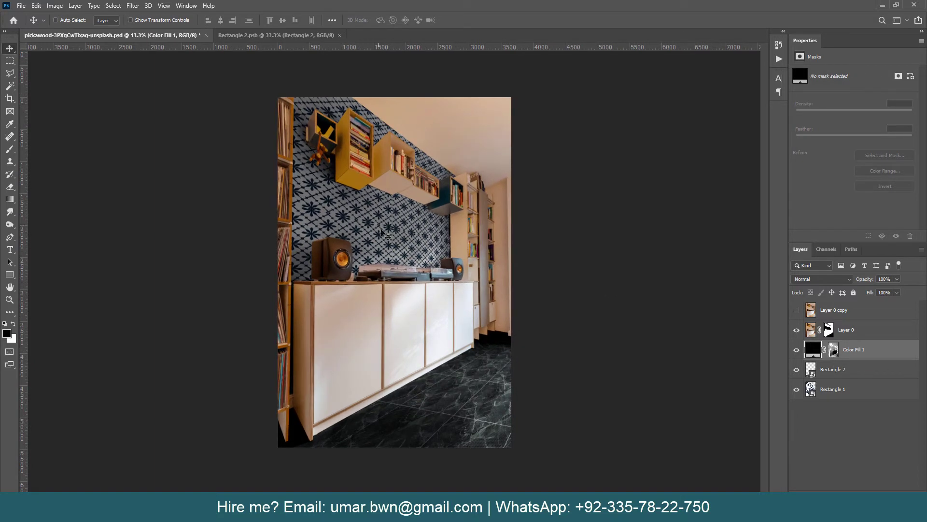
double_click(812, 350)
click(460, 217)
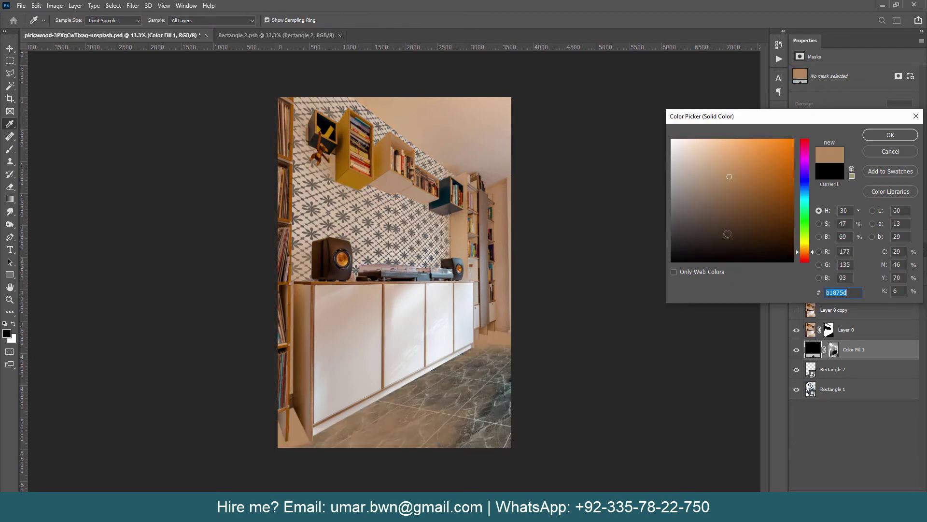
key(Escape)
key(v)
Duplicate Color Fill 1, recolour the copy dark brown, and move it below Color Fill 1.
key(ctrl+j)
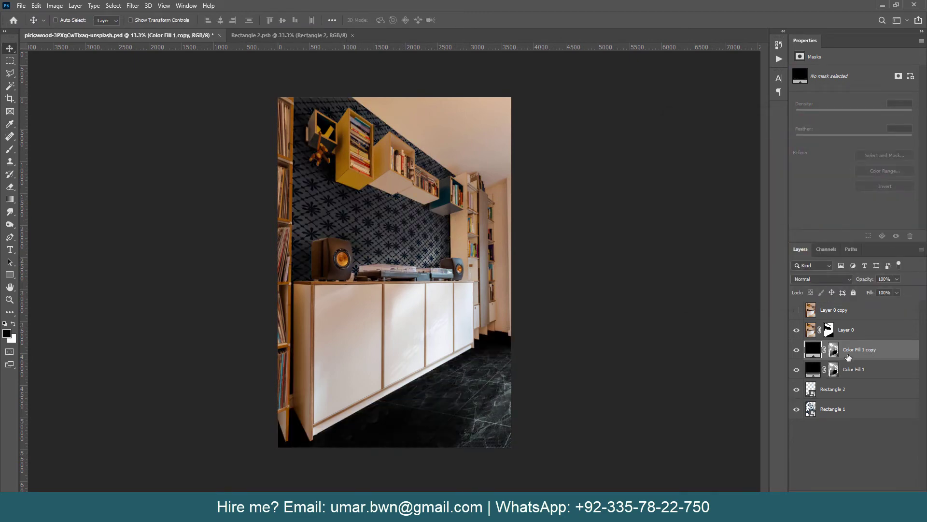
double_click(813, 350)
click(364, 181)
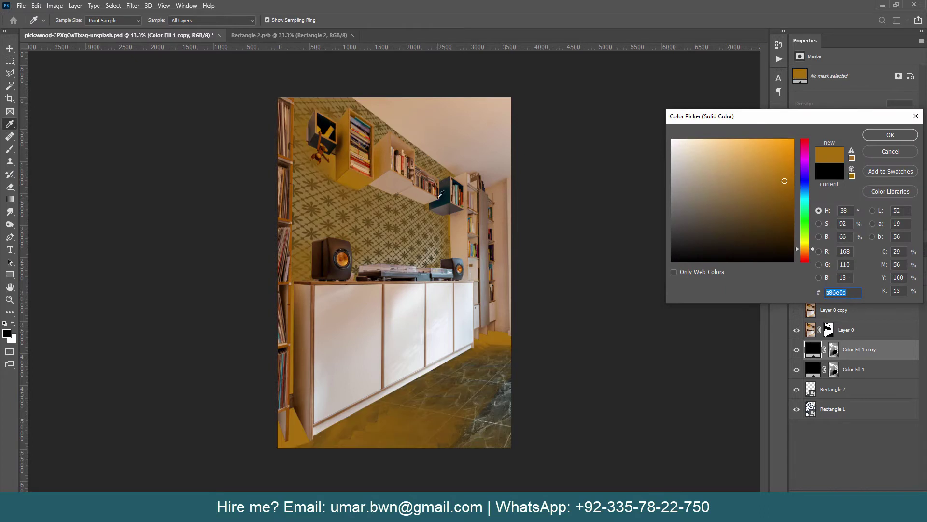
click(486, 238)
mouse_move(723, 173)
mouse_down()
mouse_move(721, 205)
mouse_move(743, 185)
mouse_up()
click(893, 137)
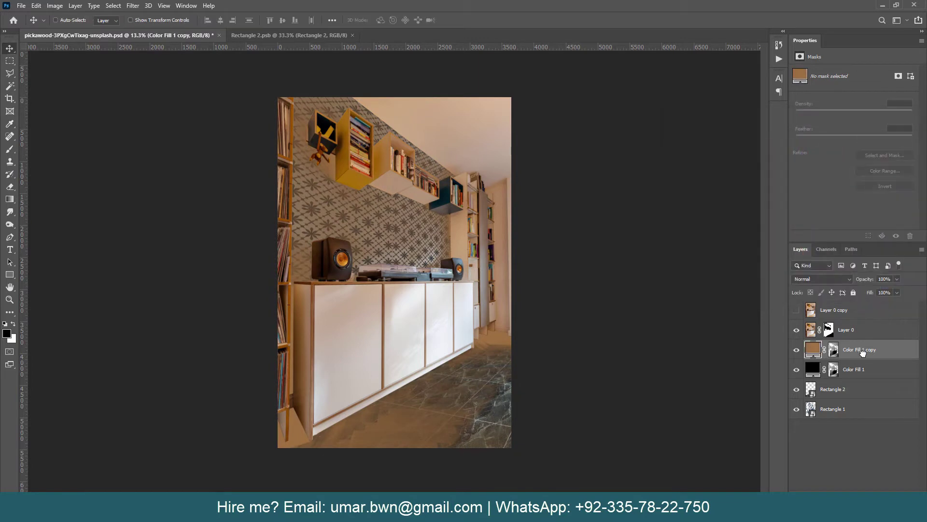
drag(862, 351, 851, 372)
Test Color Fill 1 at 68% opacity, then return it to full opacity.
click(858, 353)
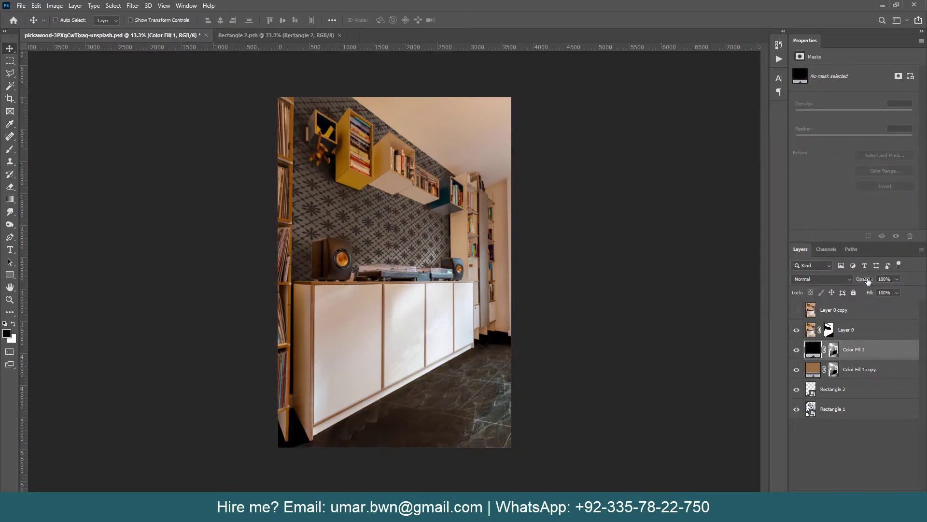
drag(869, 279, 855, 280)
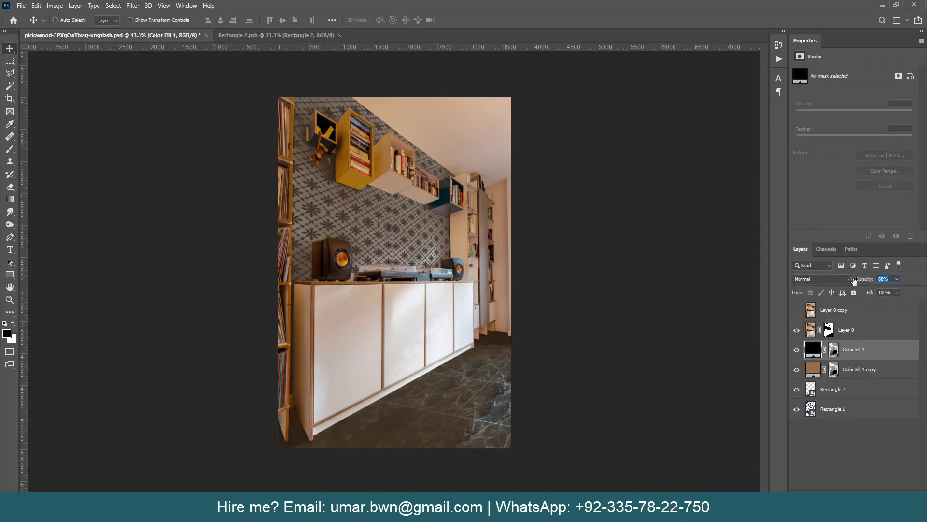
scroll(463, 249, up, 3)
scroll(464, 249, up, 2)
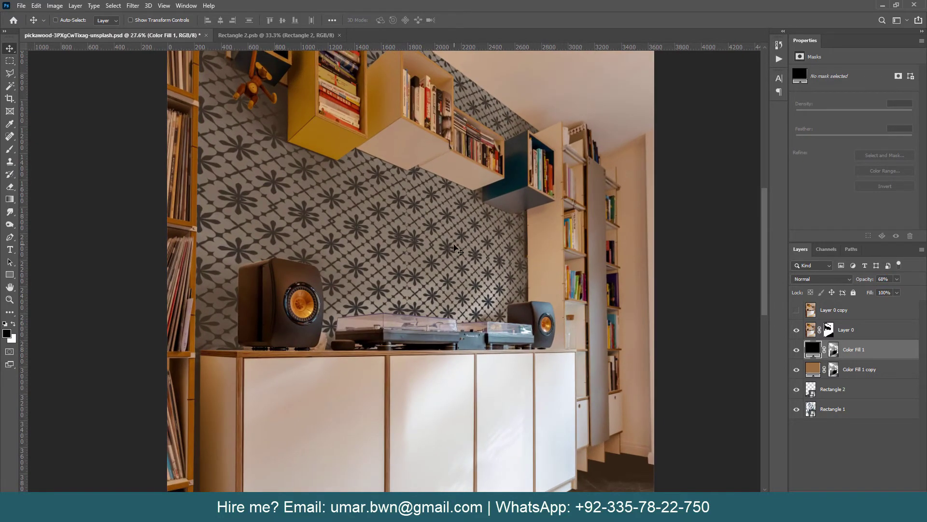
scroll(478, 249, down, 3)
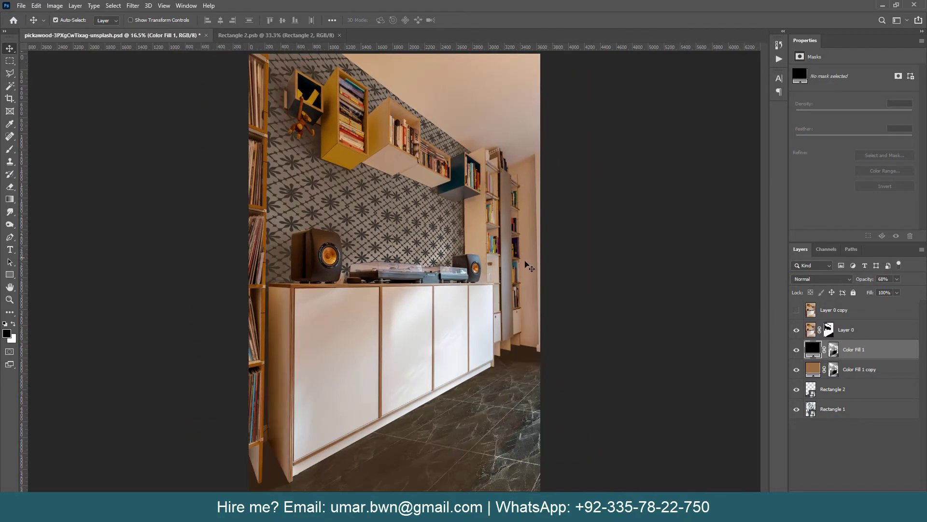
key(0)
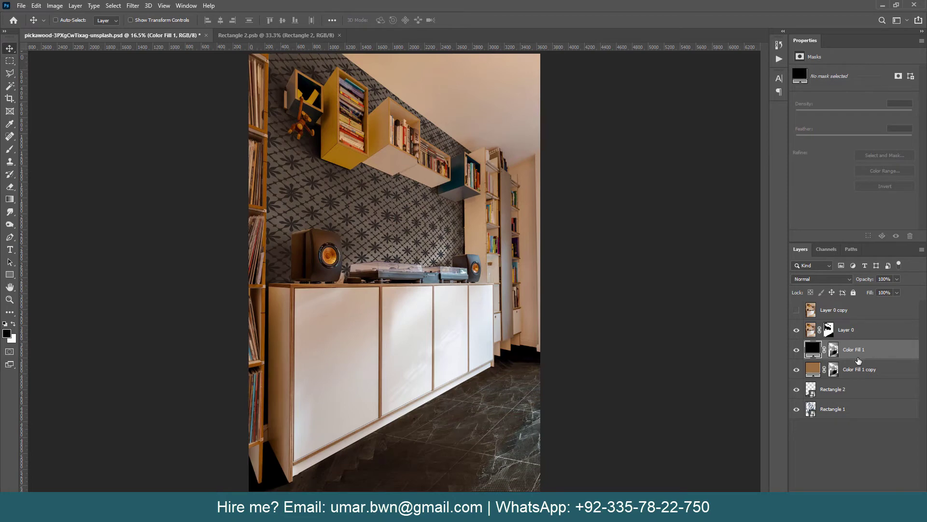
click(862, 371)
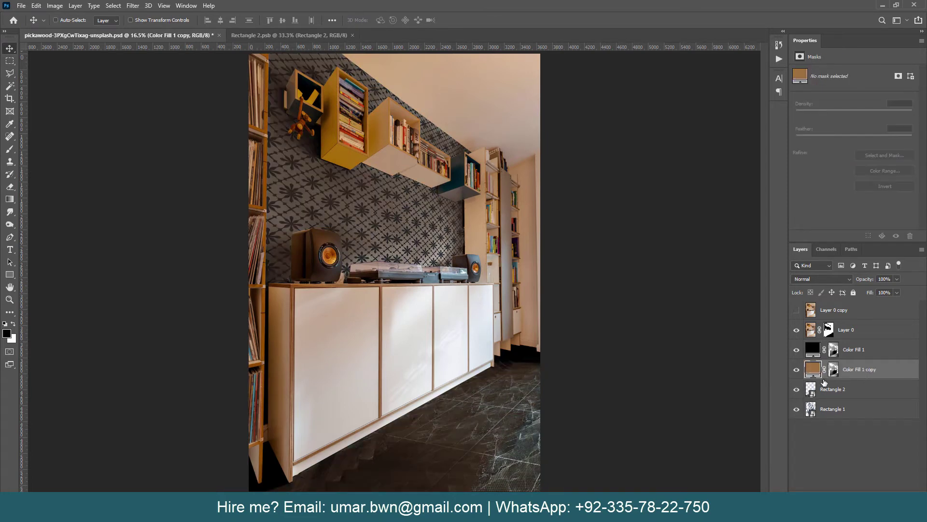
Put the brown fill into Group 1 with a layer mask and choose a hard round brush.
key(ctrl+minus)
key(ctrl+g)
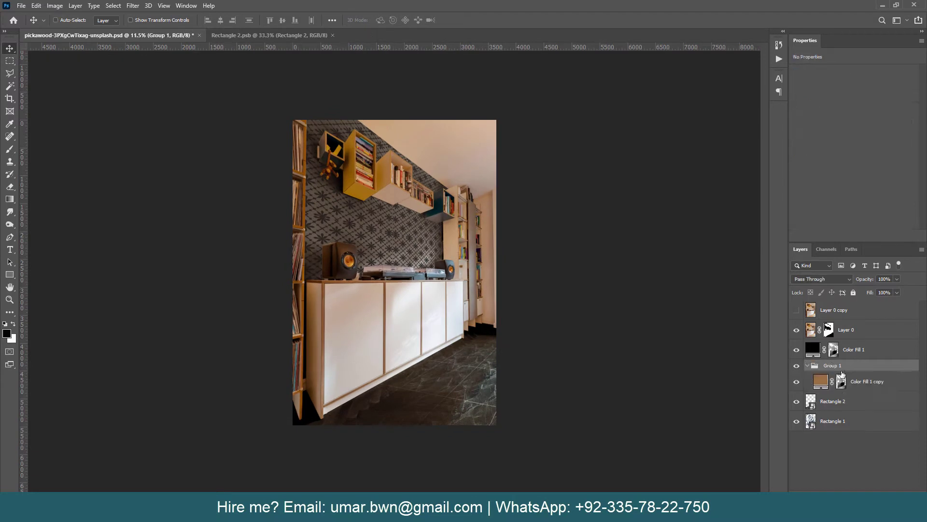
click(842, 498)
key(b)
right_click(464, 376)
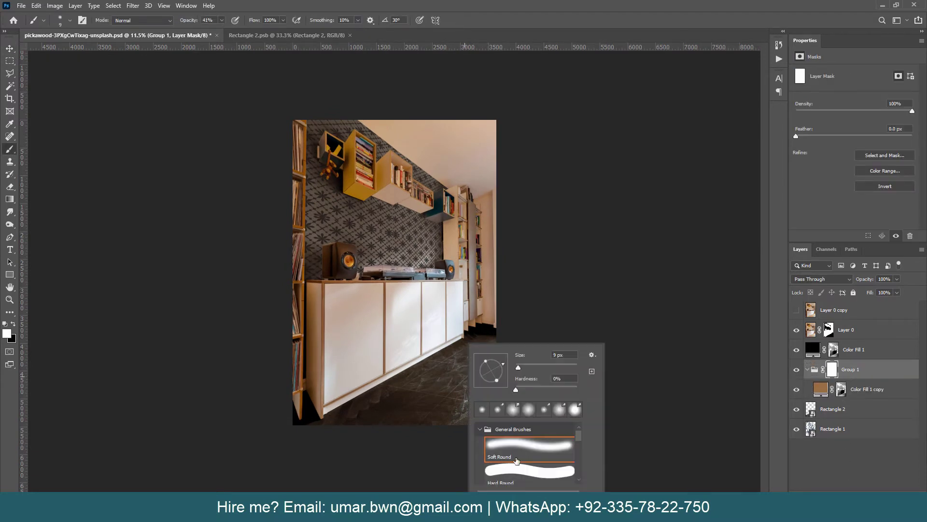
double_click(517, 464)
Paint black over the floor in the mask with a large 100% brush, then compare with Color Fill 1 toggled.
key(x)
right_click(437, 382)
click(515, 368)
key(Return)
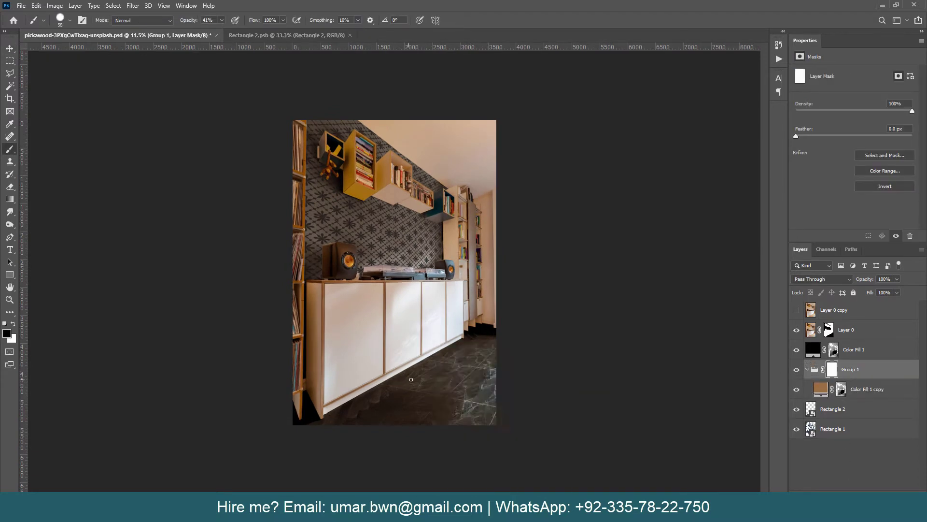
right_click(446, 381)
click(526, 369)
key(Return)
drag(183, 21, 212, 22)
mouse_move(485, 444)
mouse_down()
mouse_move(346, 427)
mouse_move(309, 406)
mouse_up()
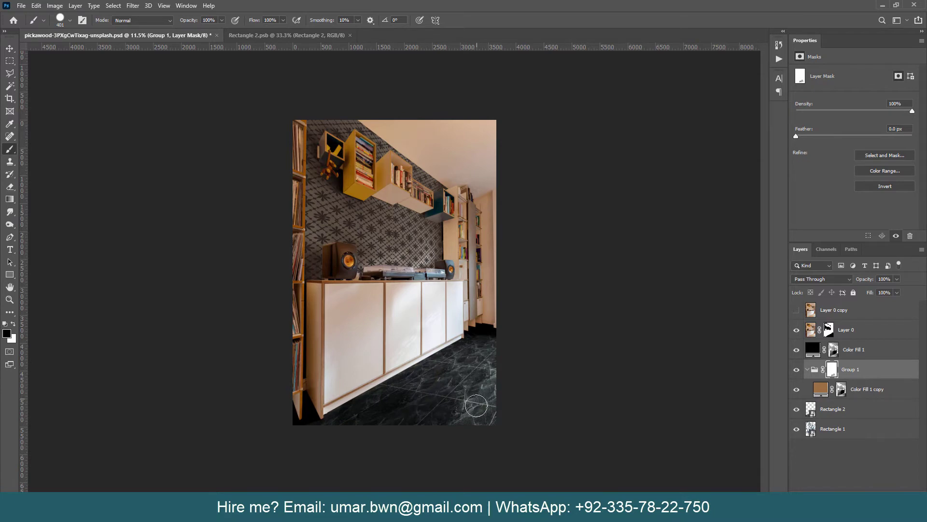
mouse_move(376, 209)
mouse_down()
mouse_move(458, 213)
mouse_move(464, 251)
mouse_up()
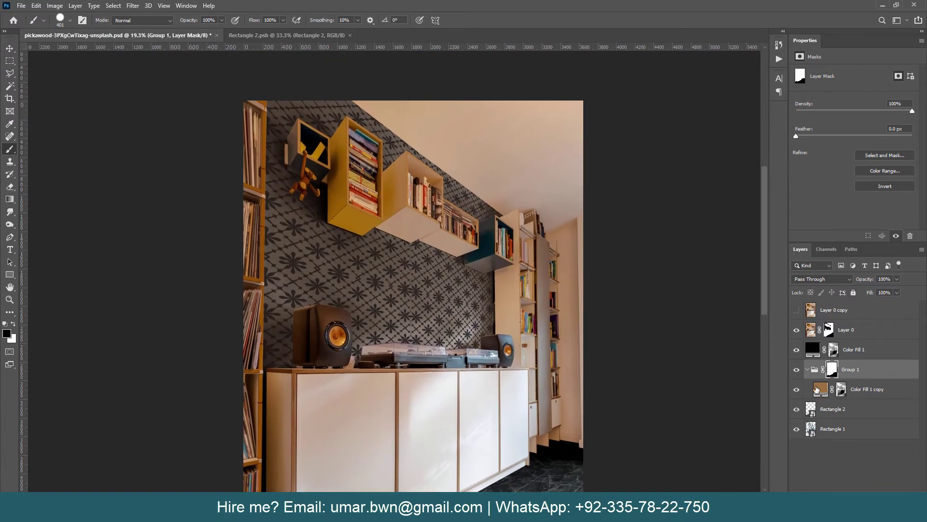
click(795, 353)
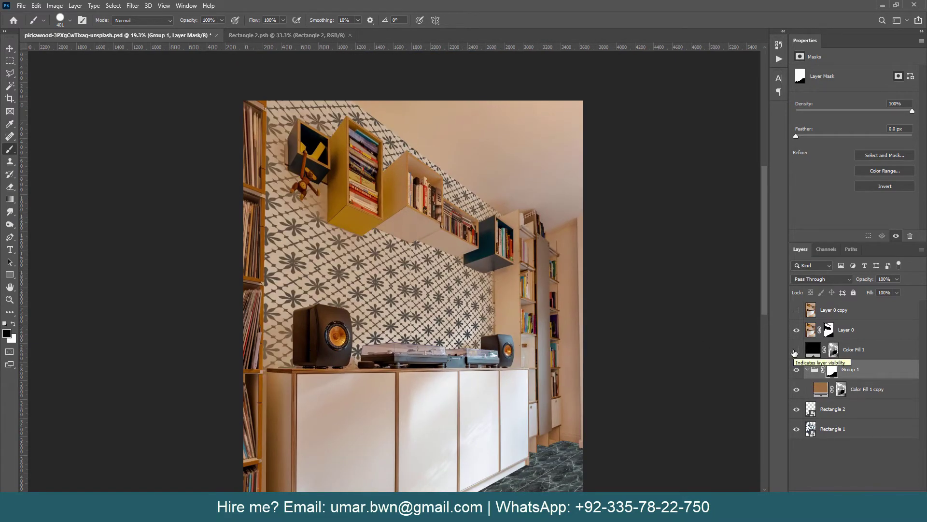
click(794, 353)
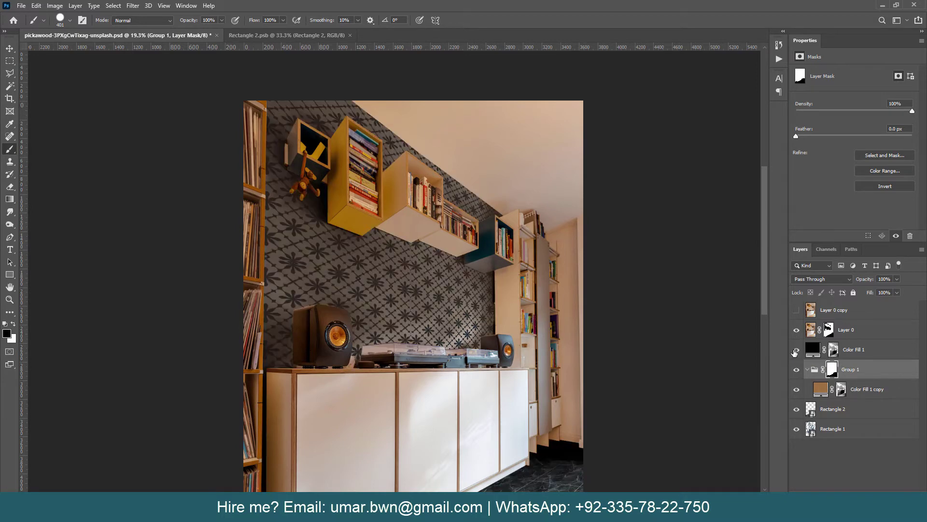
Recolour Color Fill 1 to a very dark brown.
double_click(814, 352)
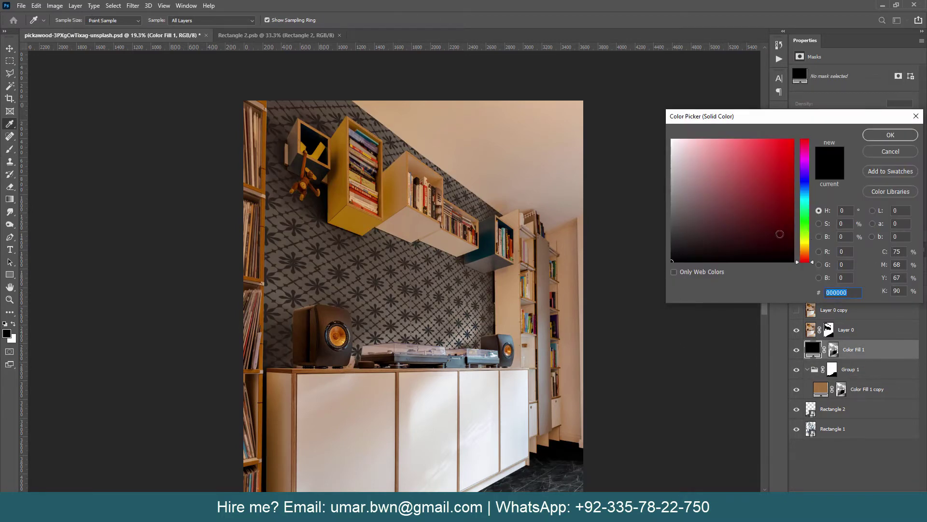
drag(814, 263, 814, 249)
drag(689, 261, 794, 261)
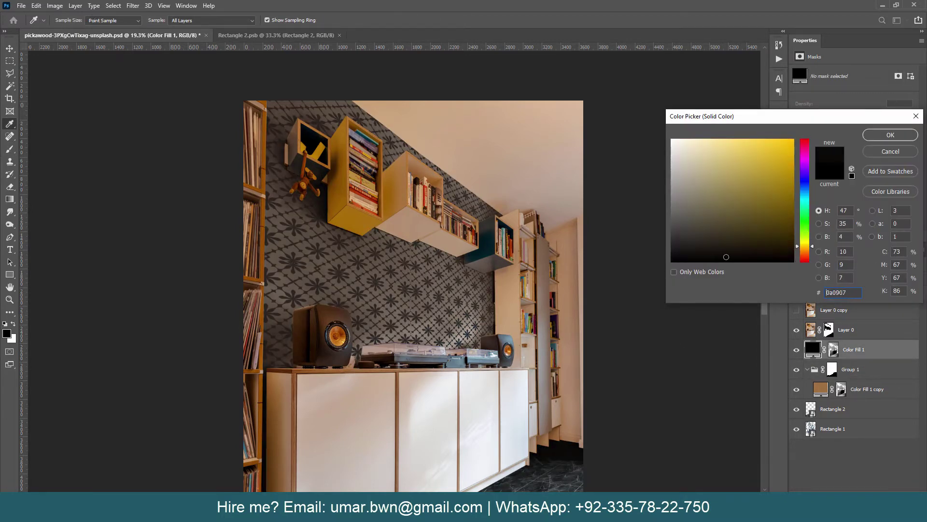
click(813, 251)
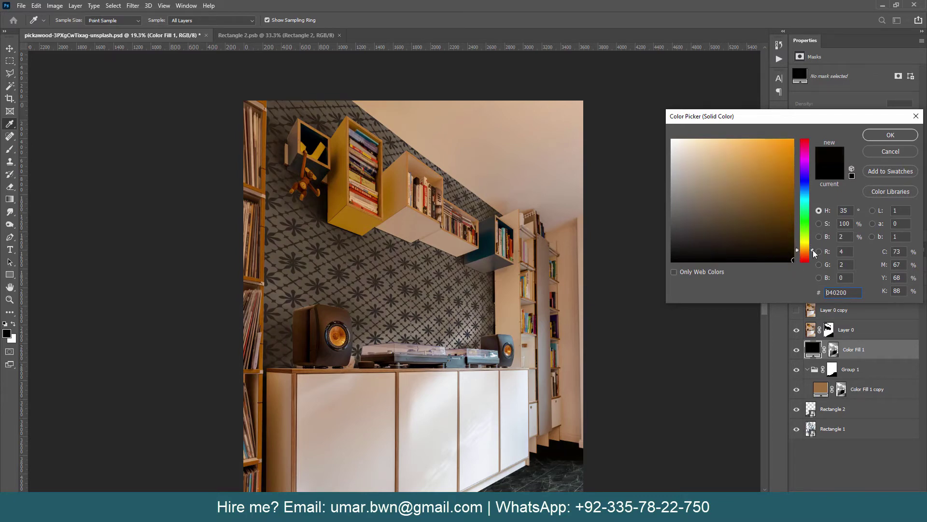
click(788, 252)
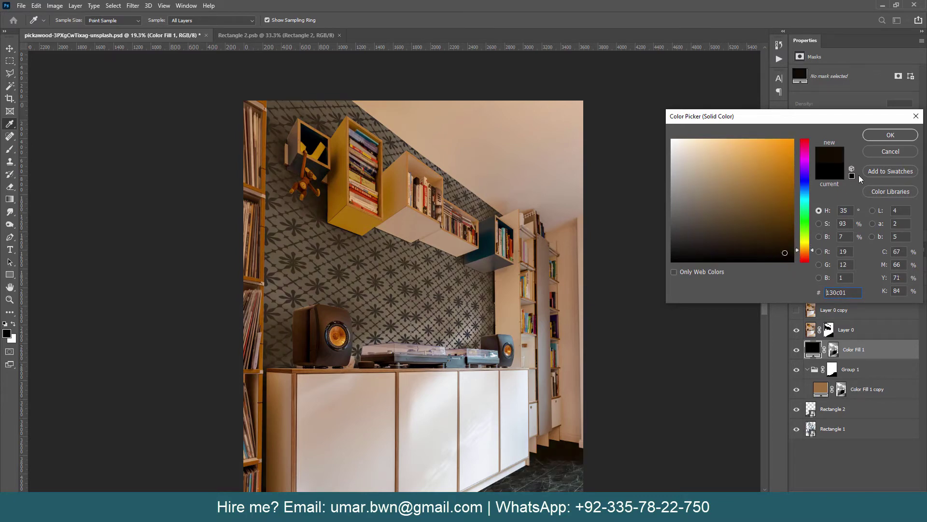
click(891, 134)
key(v)
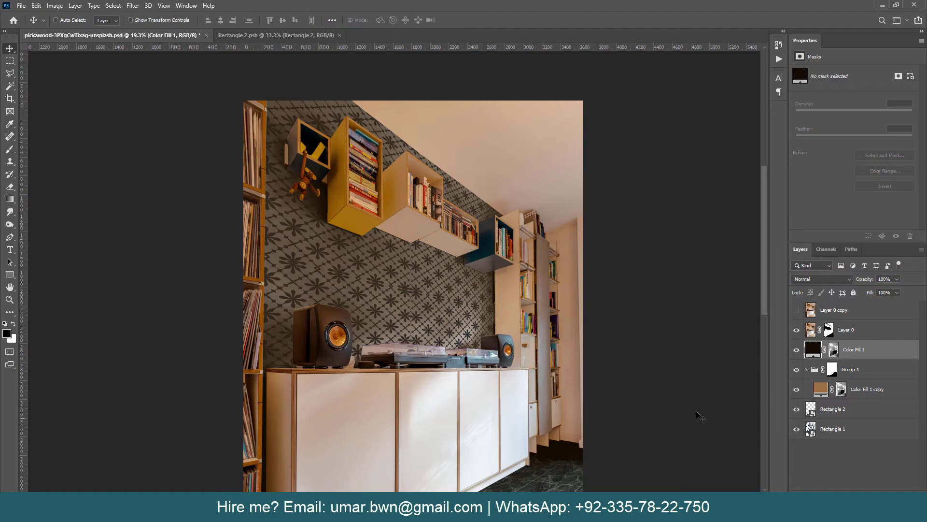
scroll(541, 388, down, 2)
Hide Color Fill 1 and darken the brown of Color Fill 1 copy.
click(797, 349)
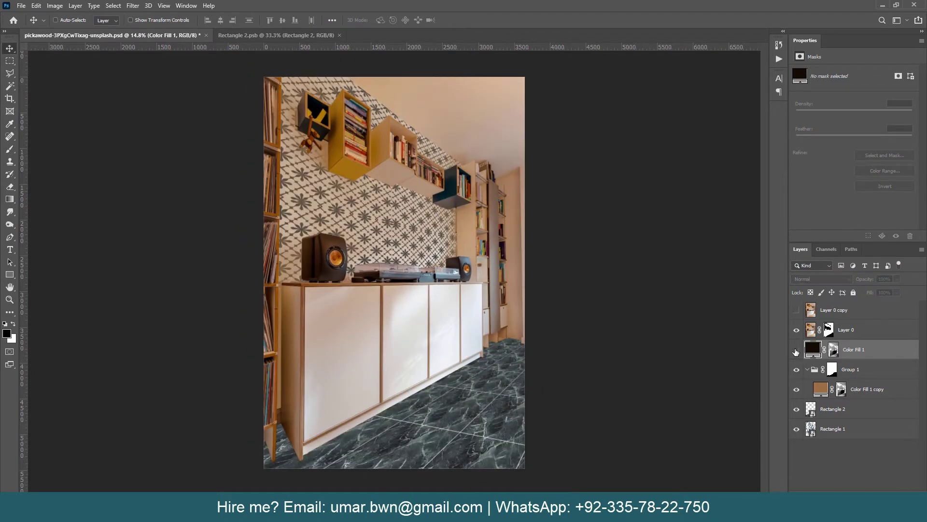
double_click(824, 391)
drag(742, 190, 762, 238)
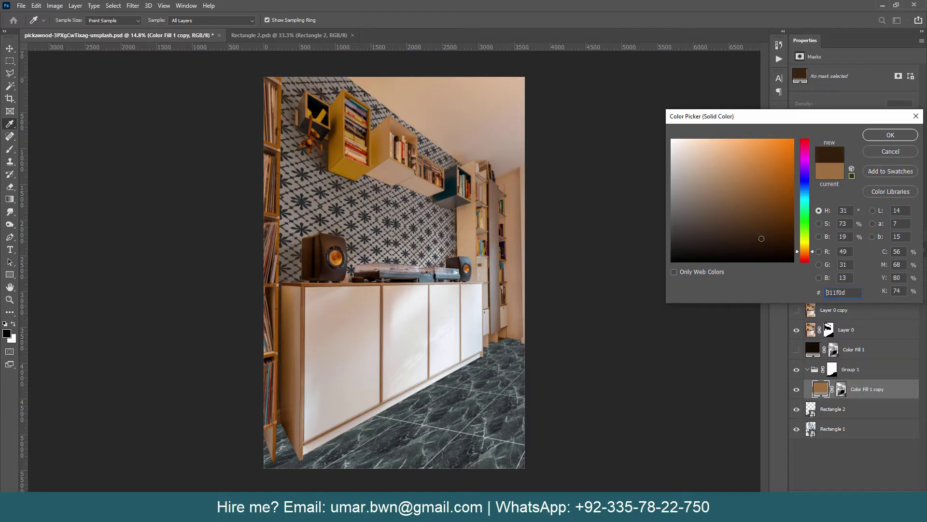
click(891, 135)
Duplicate the brown fill below Layer 0 into a new Group 2 with a layer mask.
key(ctrl+j)
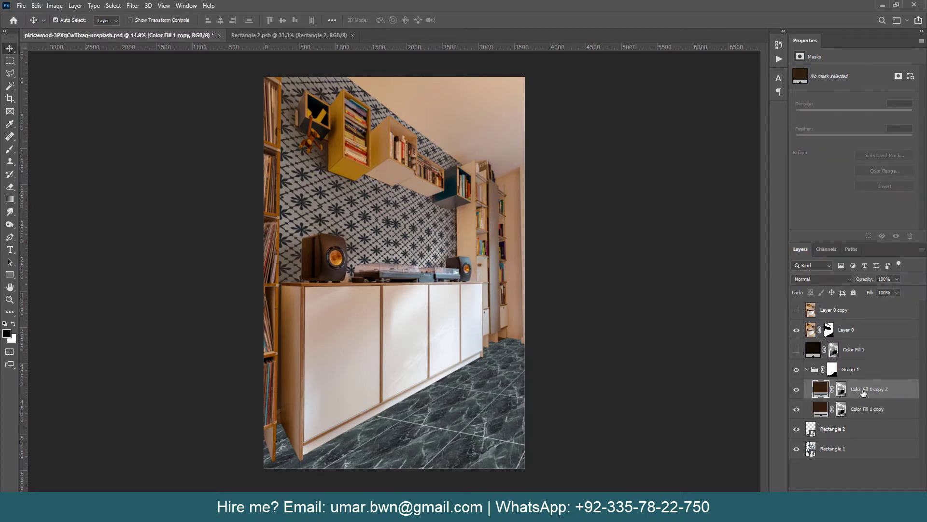
drag(863, 391, 814, 352)
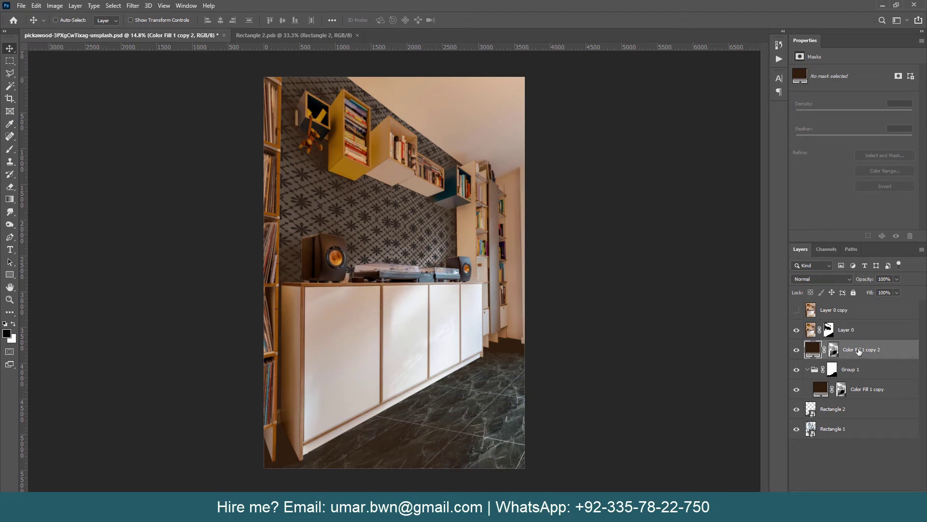
key(ctrl+g)
click(856, 493)
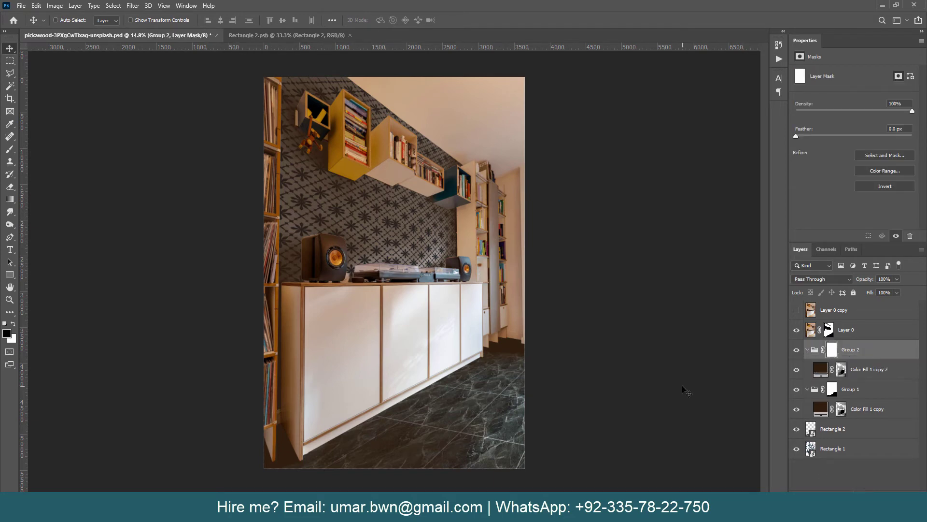
Mask Group 2 to the floor by lasso-selecting the floor, inverting, and filling the wall black.
key(l)
click(256, 424)
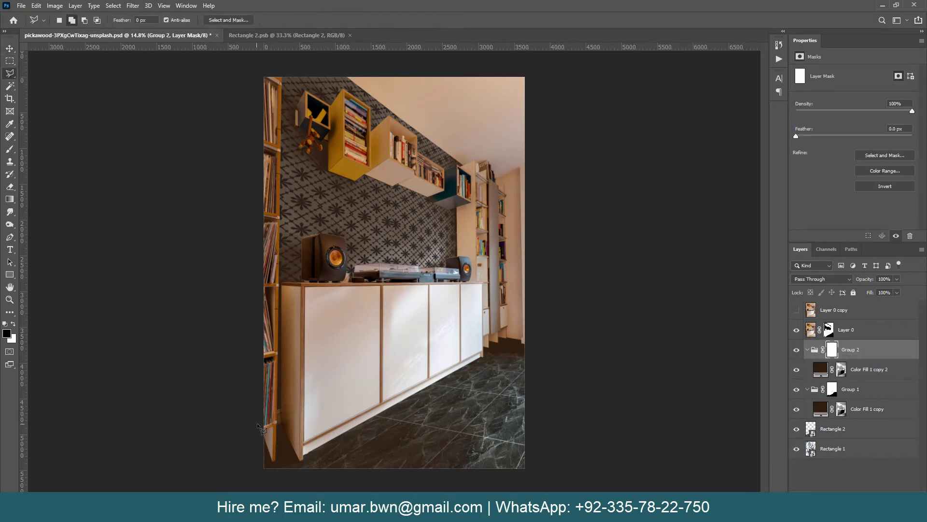
click(548, 317)
click(592, 347)
click(548, 478)
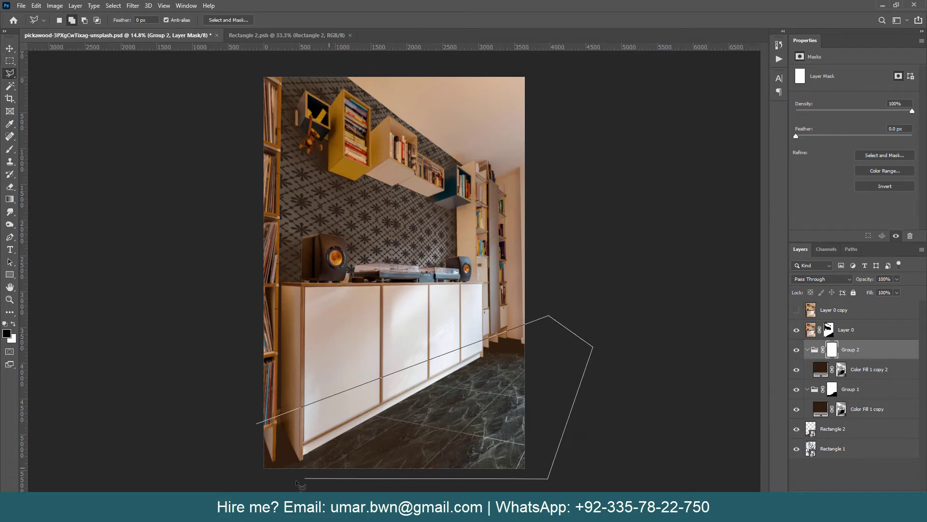
click(240, 480)
click(256, 424)
key(ctrl+shift+i)
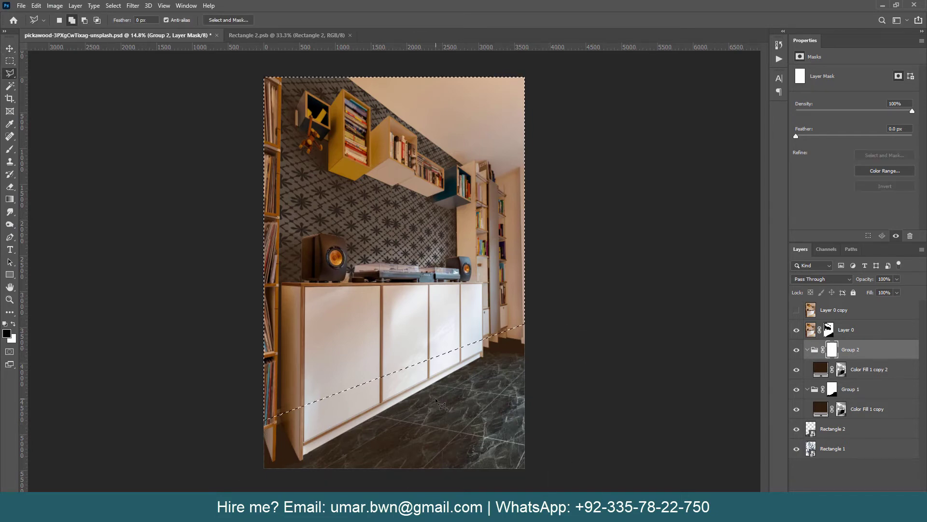
key(alt+BackSpace)
Change the floor fill colour to pure black 000000.
double_click(820, 369)
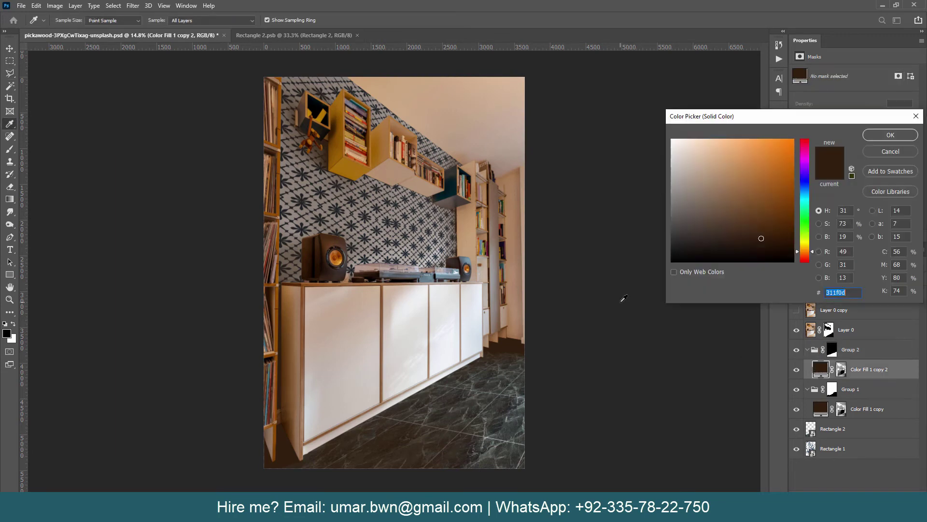
drag(762, 238, 670, 261)
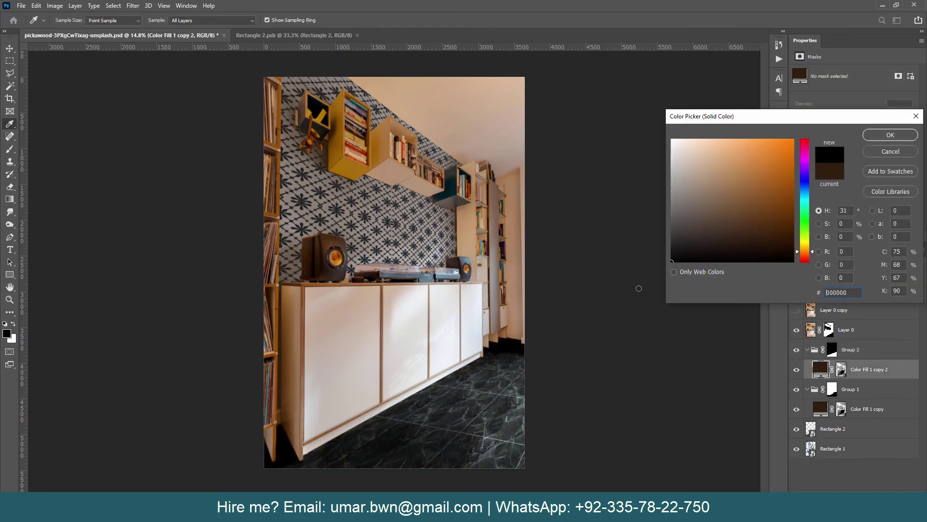
click(878, 137)
click(797, 310)
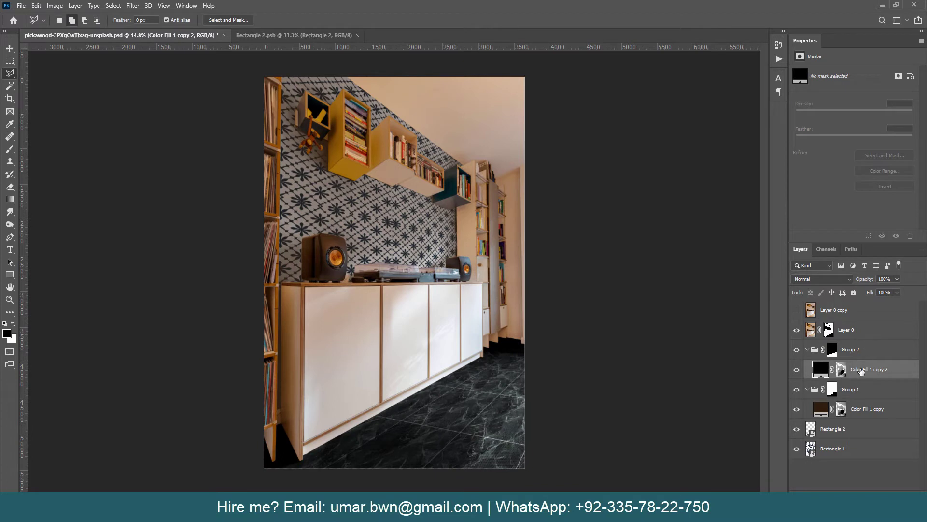
Try moving the floor fill into Group 1, then undo it.
drag(859, 371, 802, 426)
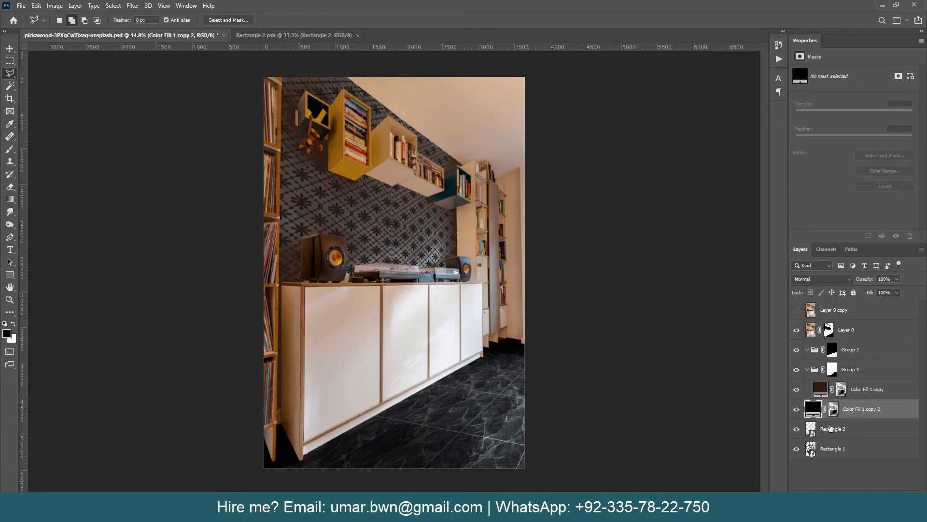
click(806, 371)
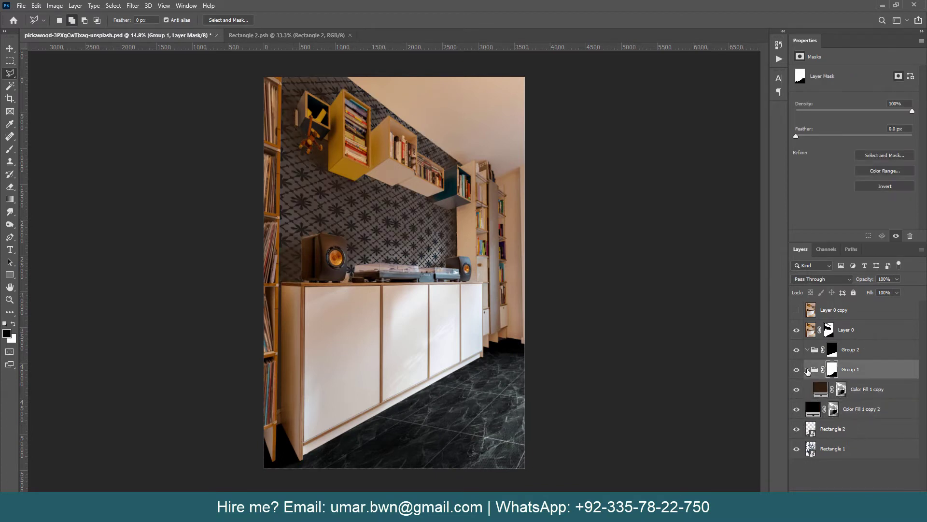
click(808, 371)
key(ctrl+z)
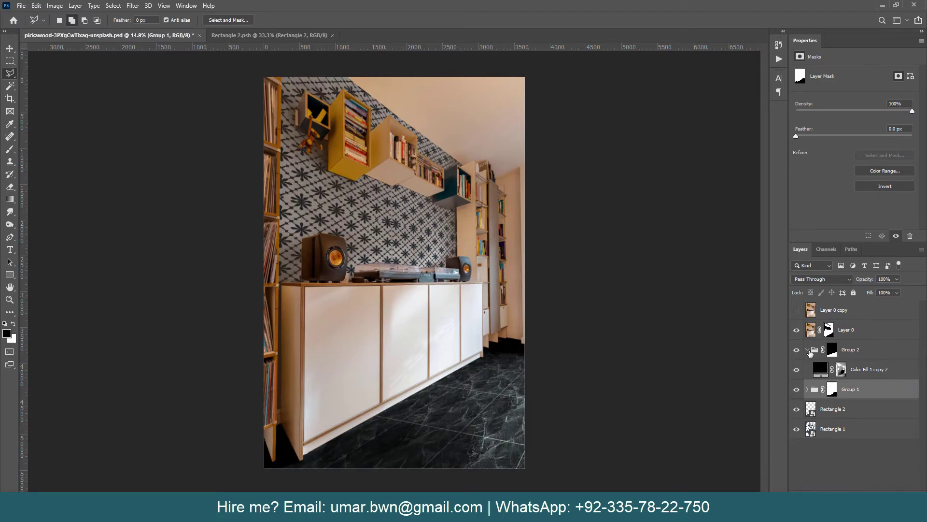
Group Group 2 with Rectangle 2 as Group 3, and Group 1 with Rectangle 1 as Group 4.
click(808, 352)
drag(832, 350, 853, 368)
shift+click(853, 389)
key(ctrl+g)
ctrl+click(854, 351)
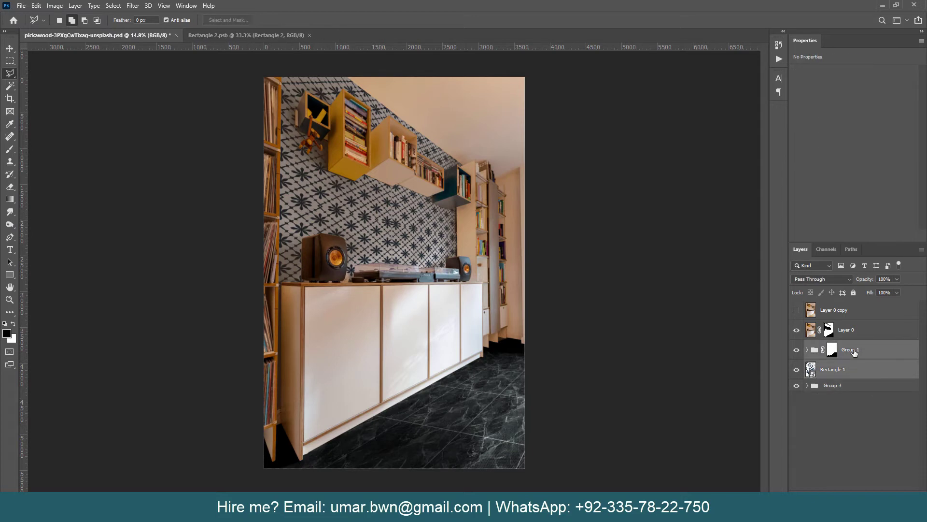
key(ctrl+g)
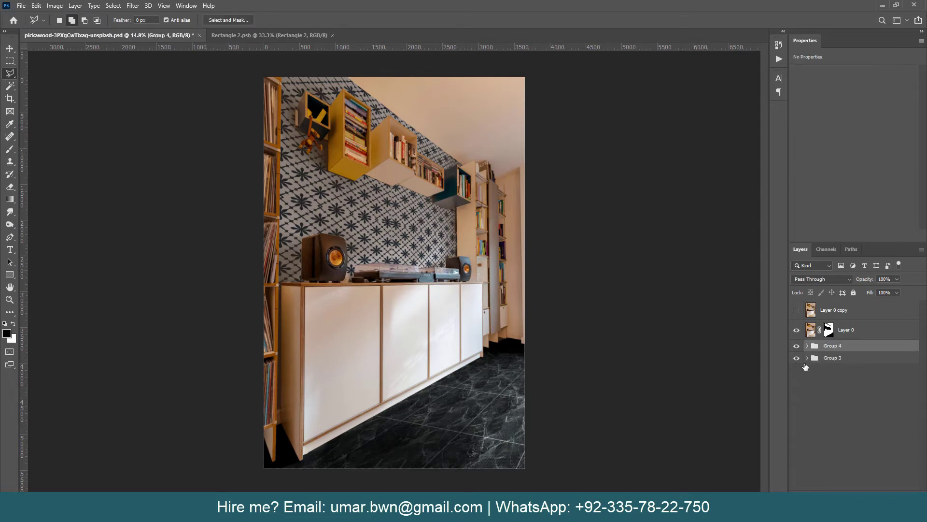
click(807, 358)
Compare layer visibility, test a duplicate of the floor fill, then delete the duplicate.
click(797, 310)
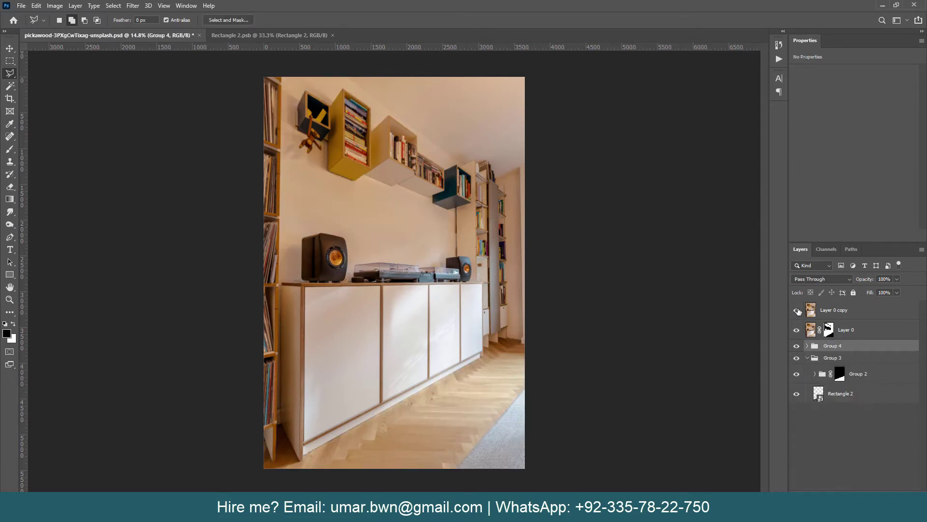
click(797, 310)
click(814, 374)
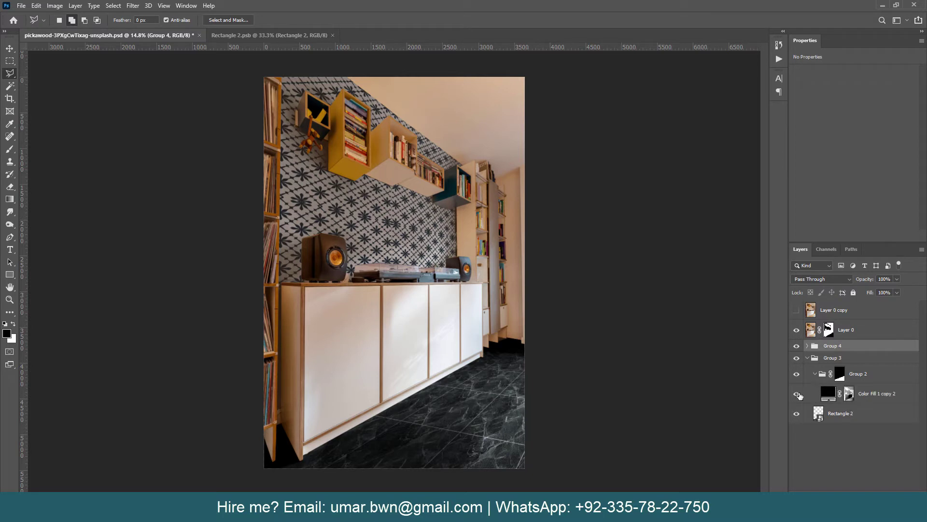
click(797, 394)
click(797, 393)
click(872, 394)
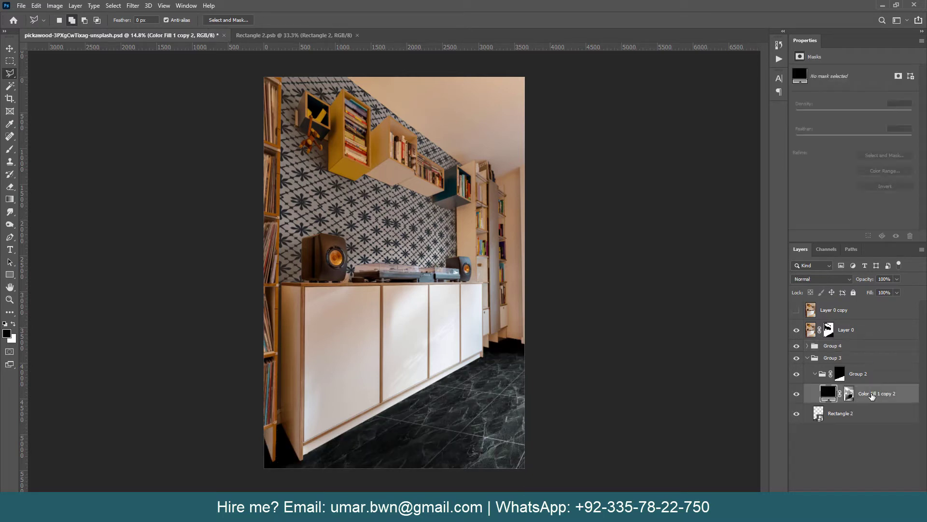
key(ctrl+j)
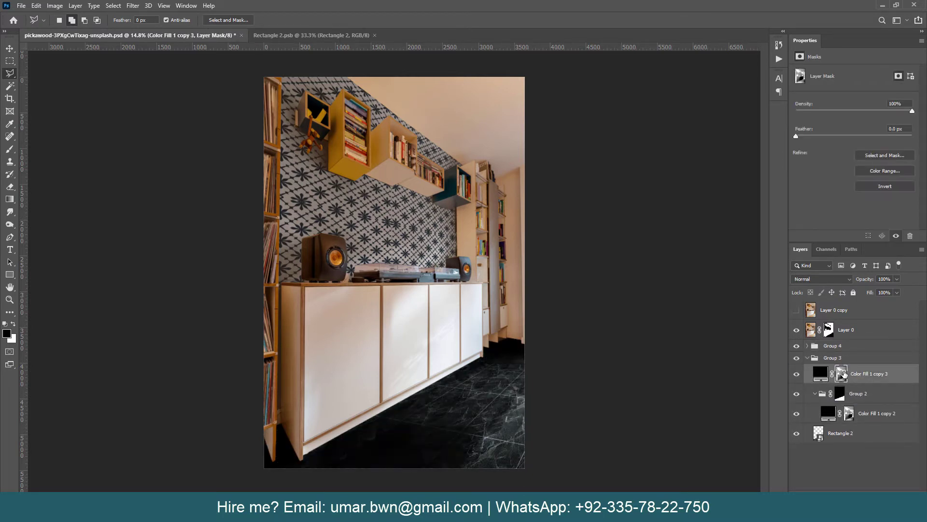
drag(867, 363, 819, 355)
double_click(820, 374)
text(ffffff)
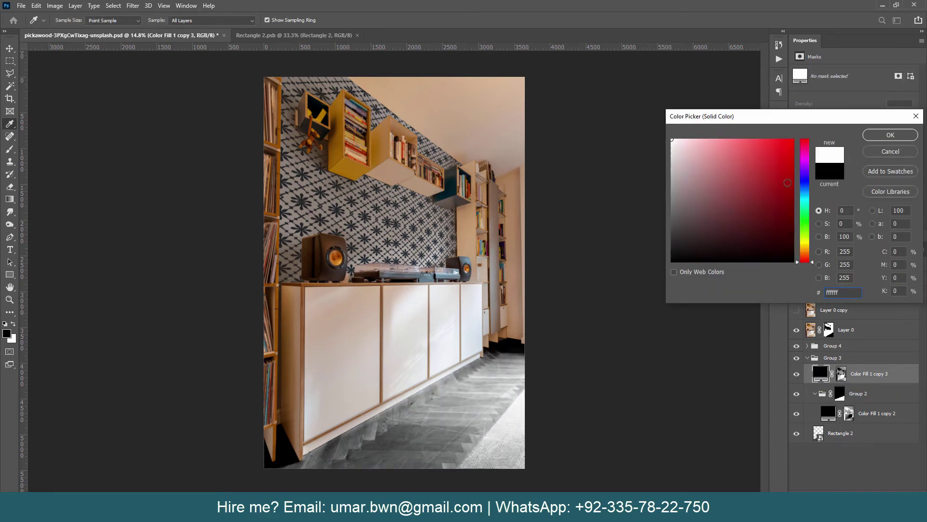
key(Escape)
key(Delete)
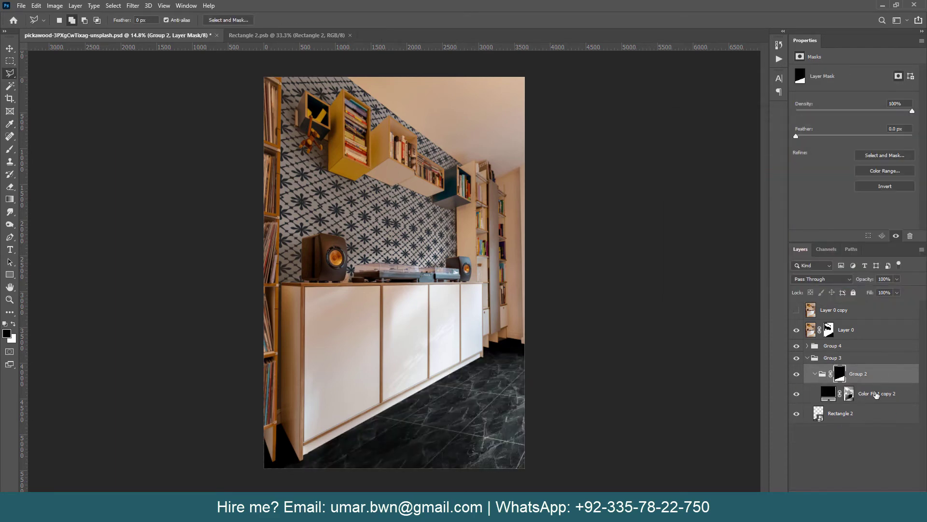
Set the Color Fill 1 copy 2 floor fill to near-black brown 0f0d0b.
click(855, 390)
click(798, 310)
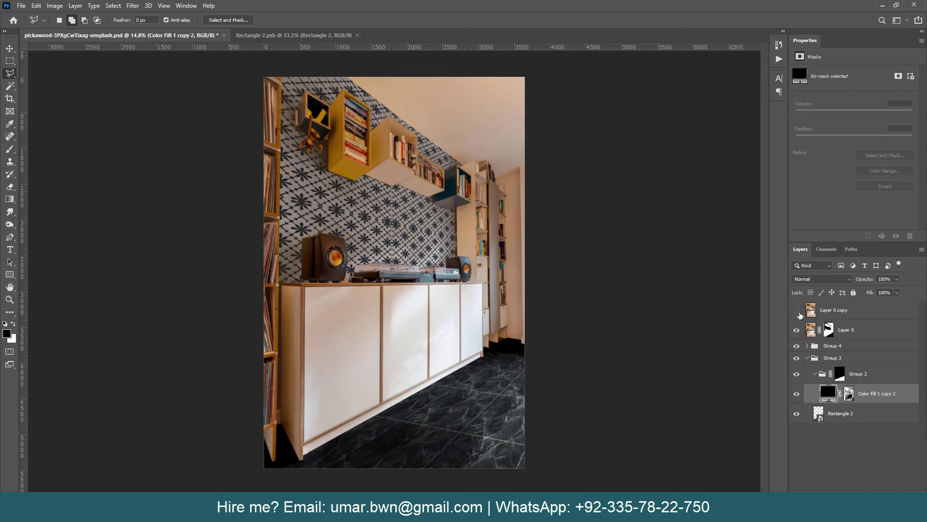
double_click(828, 396)
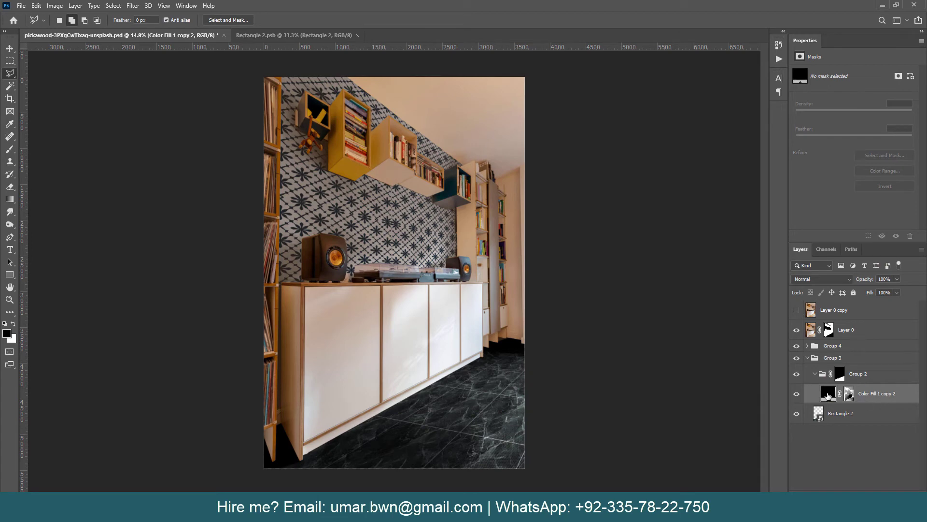
click(527, 326)
click(830, 170)
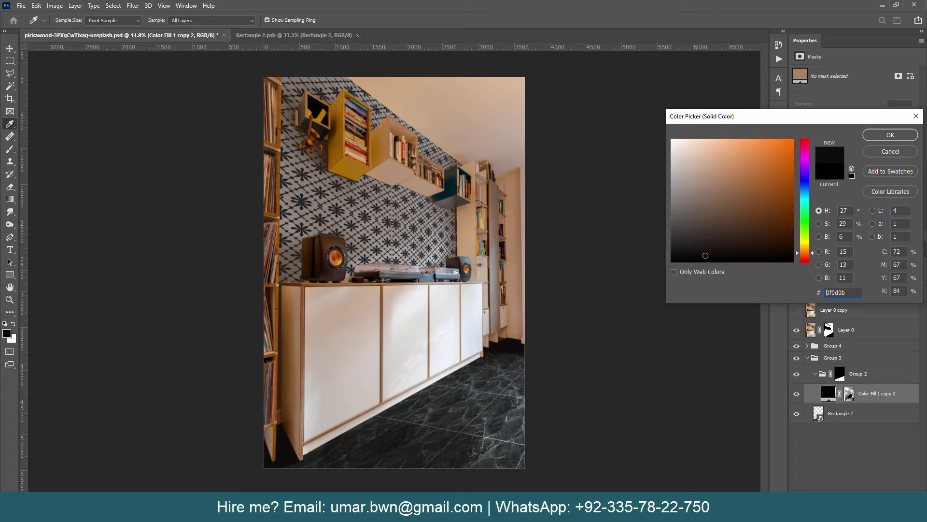
click(890, 136)
Add a Color Balance layer above Rectangle 2, warming floor midtones and shadows (red +7, blue -7).
click(841, 413)
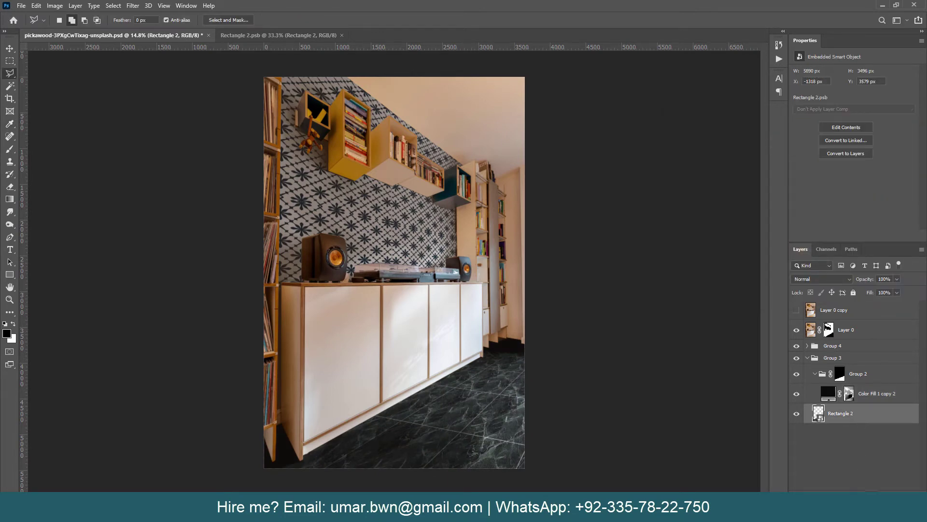
click(853, 511)
click(874, 410)
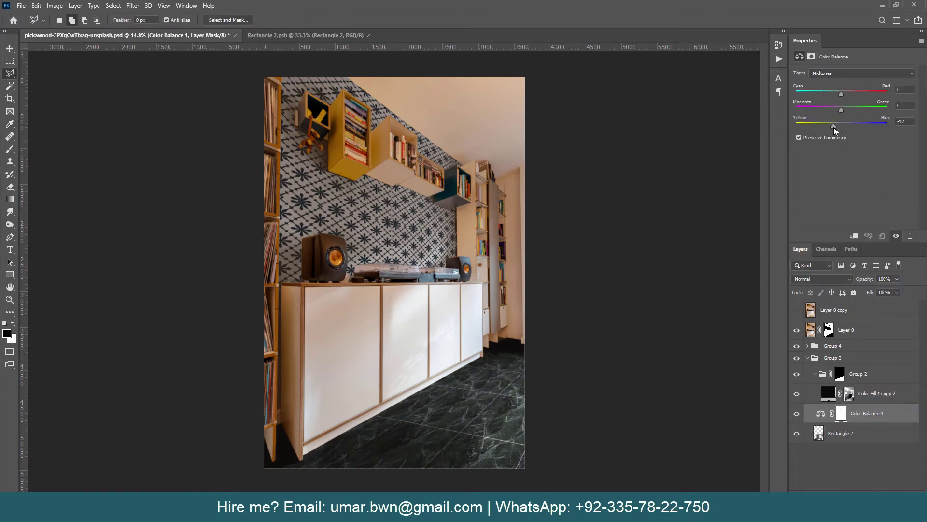
drag(842, 93, 846, 94)
click(842, 73)
drag(842, 110, 841, 111)
Shift the floor highlights to red +6, blue -10, then collapse Group 3.
click(846, 73)
click(843, 93)
drag(838, 126, 836, 126)
drag(841, 94, 844, 94)
click(807, 358)
click(808, 346)
click(841, 382)
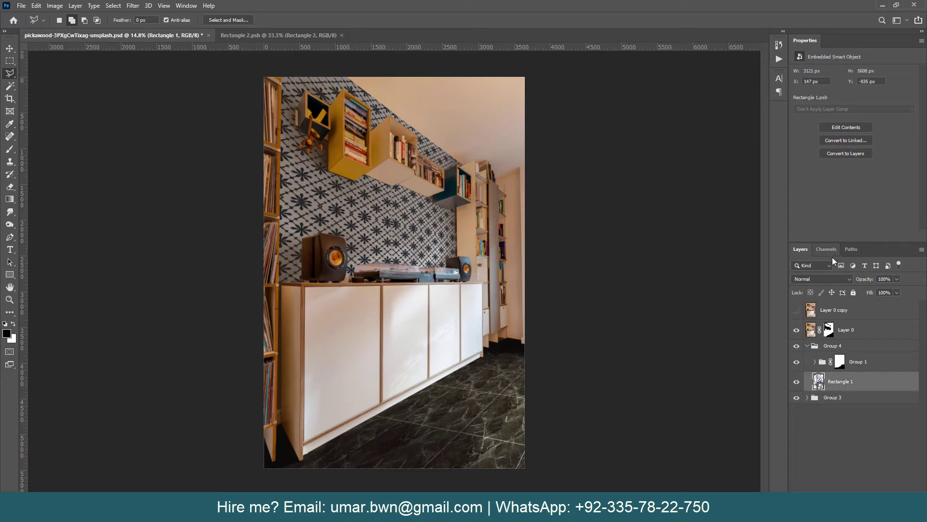
Add a Color Balance layer clipped to the Rectangle 1 wallpaper.
click(870, 489)
click(876, 444)
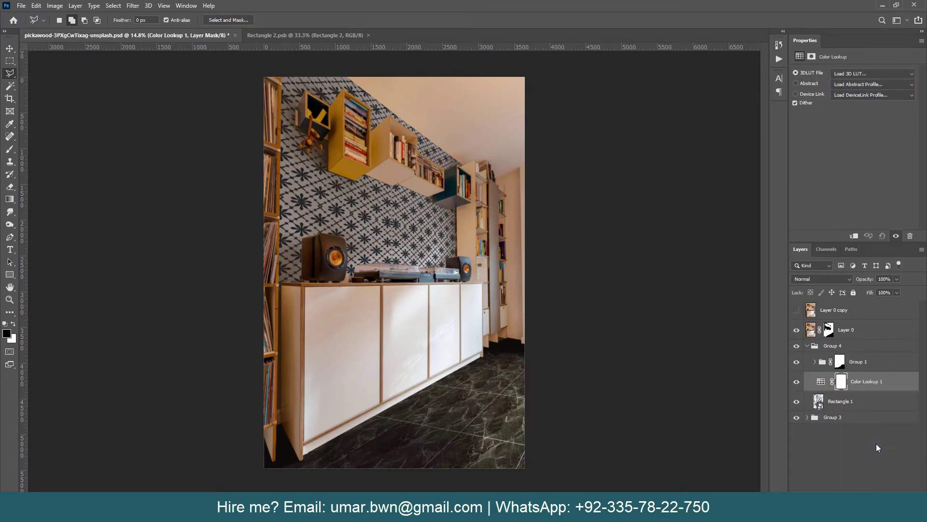
click(870, 488)
click(862, 418)
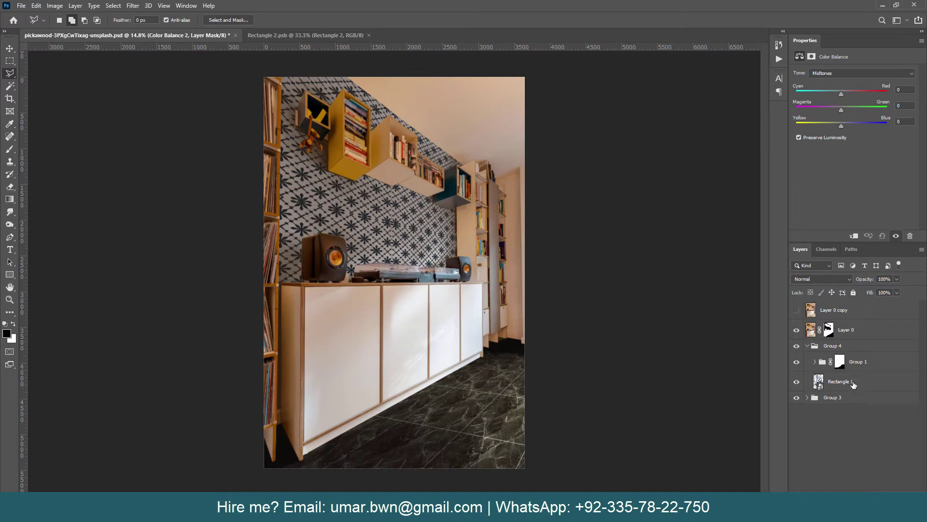
click(875, 381)
click(870, 489)
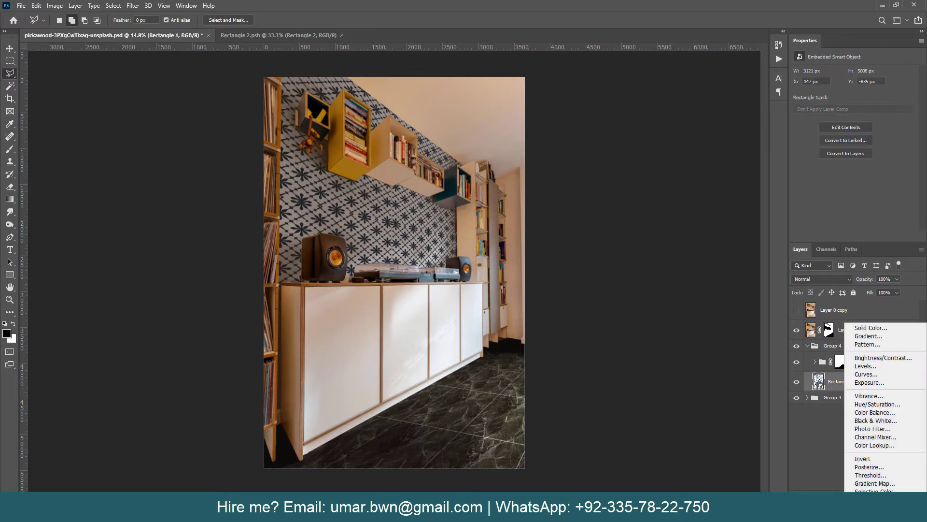
click(873, 412)
alt+click(869, 390)
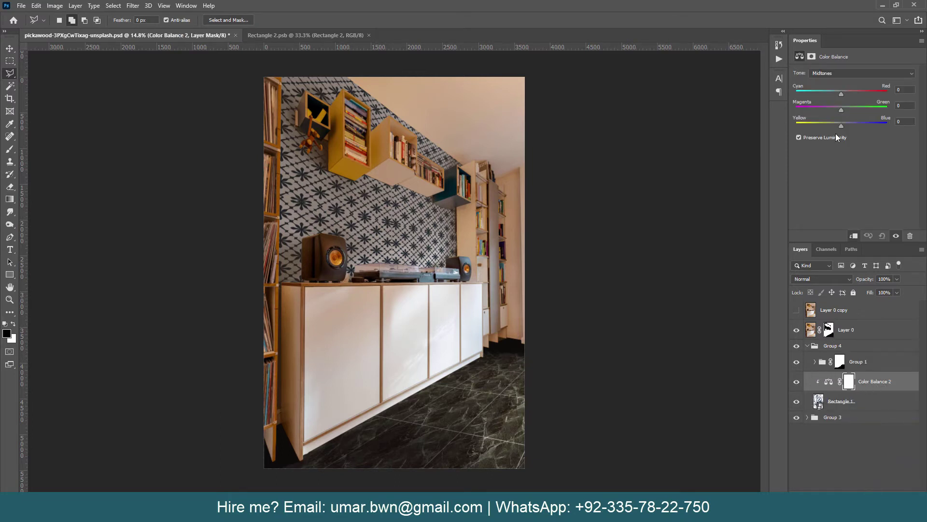
Warm the wallpaper tones: highlights red +10, blue -13; shadows red +10, magenta -10, blue -13.
drag(834, 126, 838, 127)
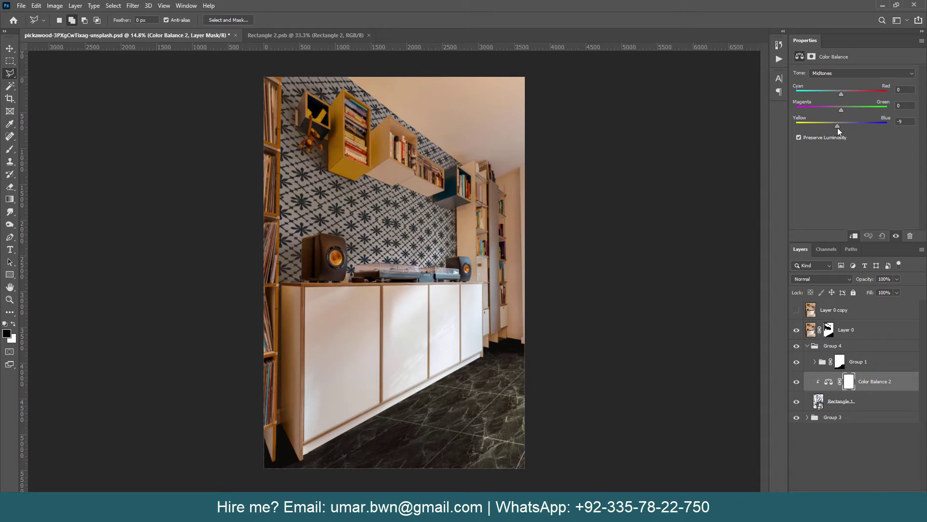
click(840, 72)
click(836, 96)
drag(837, 127, 835, 126)
drag(842, 94, 845, 94)
click(824, 74)
drag(845, 94, 835, 111)
Show the Layer 0 copy photo and select it.
click(880, 333)
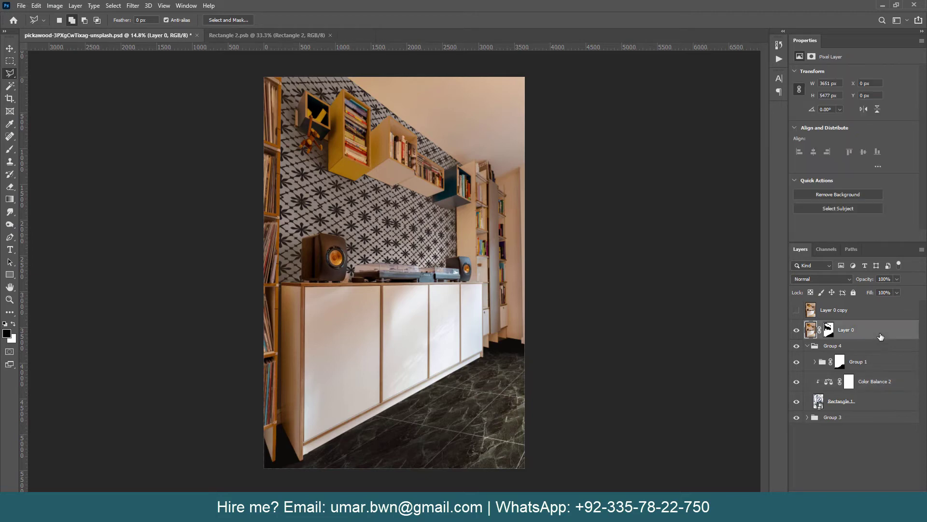
click(796, 310)
click(796, 310)
click(796, 309)
click(843, 310)
View only the Blue channel and duplicate it as Blue copy 2.
click(827, 248)
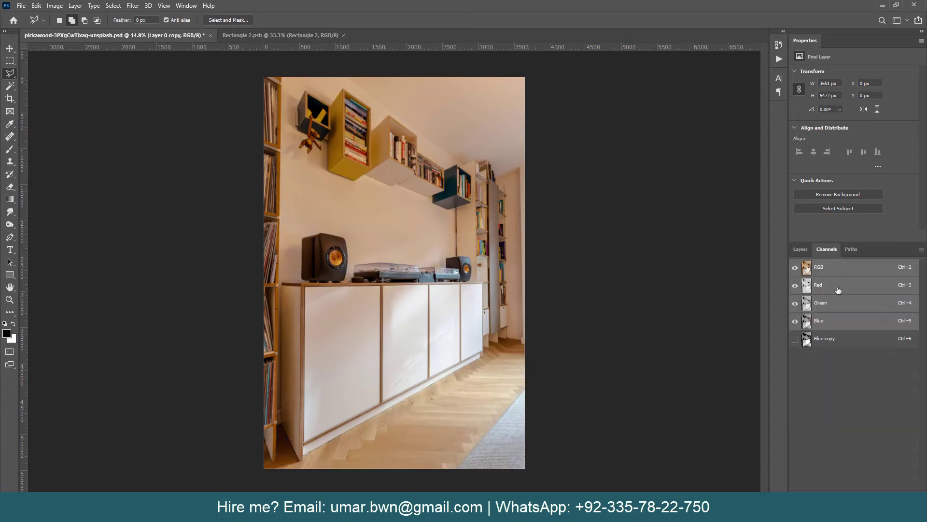
click(838, 288)
click(832, 303)
click(830, 321)
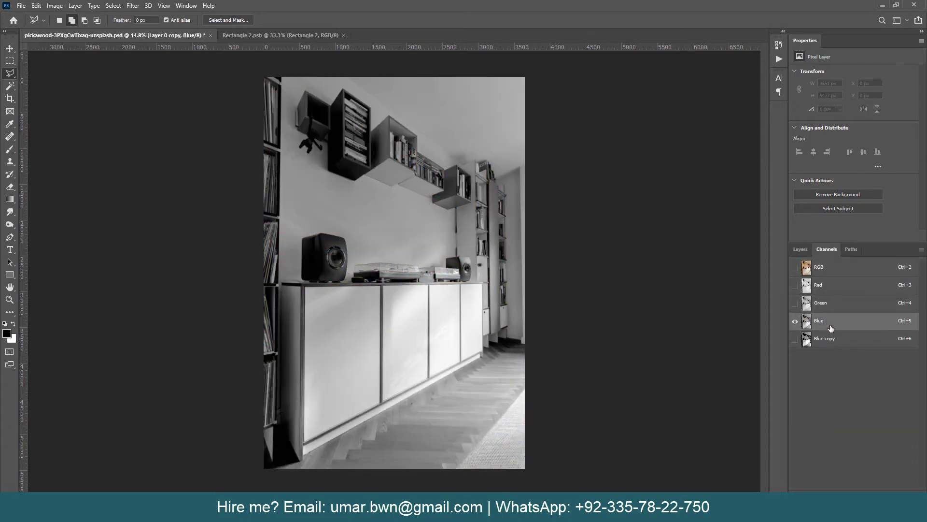
right_click(831, 328)
click(845, 330)
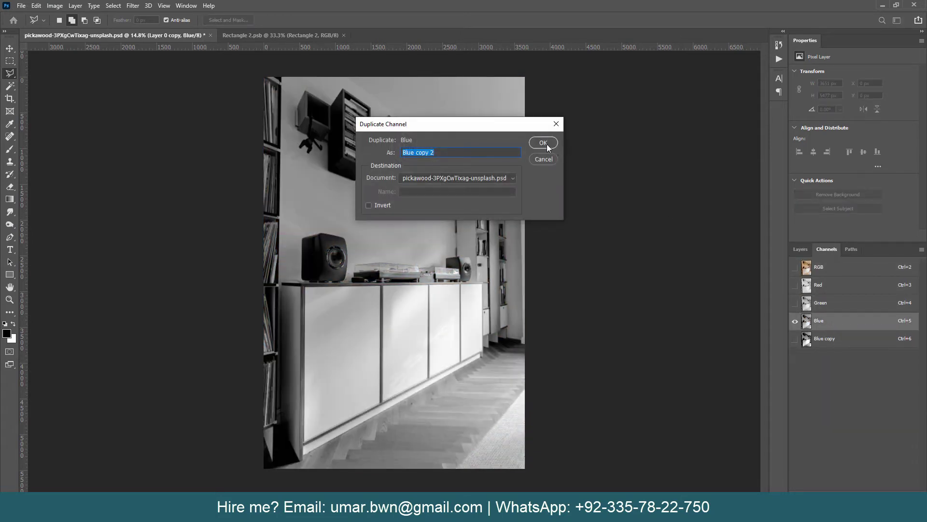
click(547, 143)
Boost Blue copy 2's contrast with Levels at 96, 1.00, 212.
click(795, 321)
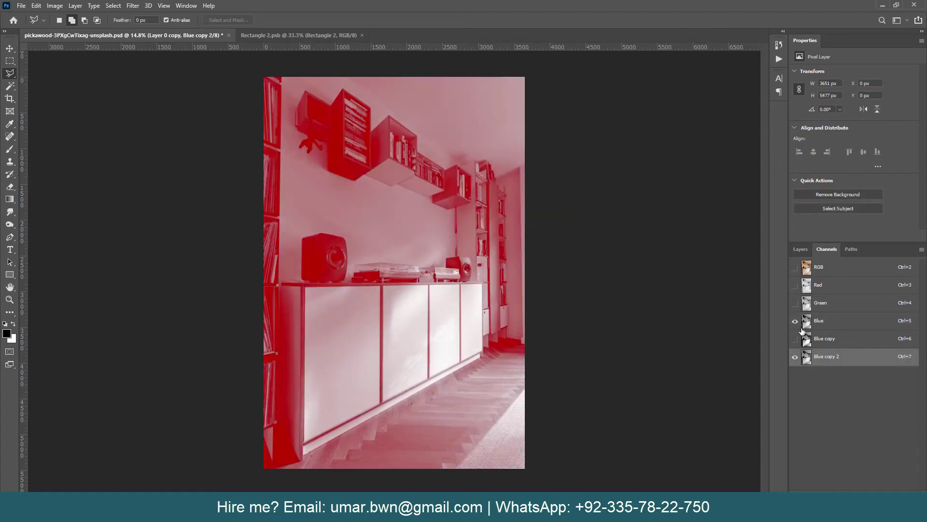
click(831, 360)
key(ctrl+l)
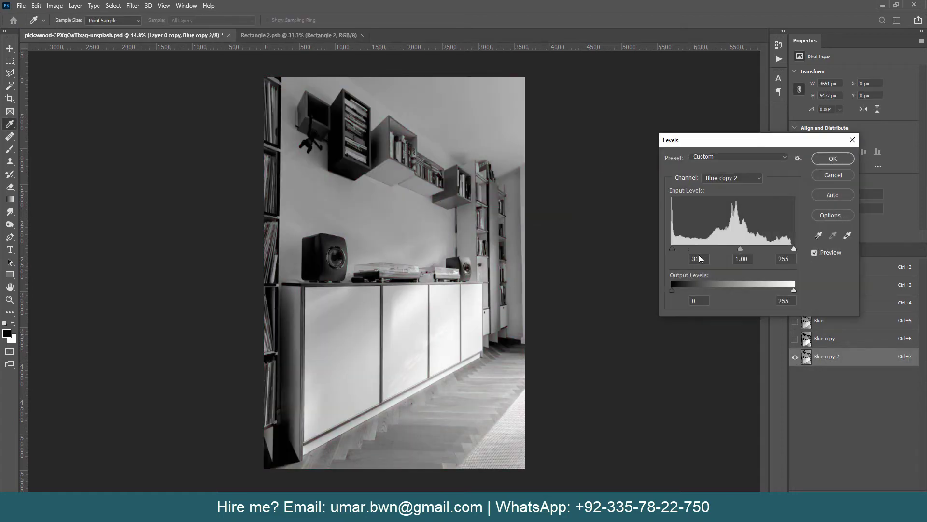
mouse_move(672, 248)
mouse_down()
mouse_move(717, 259)
mouse_move(766, 249)
mouse_up()
click(833, 158)
Load the channel's bright areas as a selection and add a white (ffffff) Color Fill layer from it.
ctrl+click(807, 357)
click(800, 248)
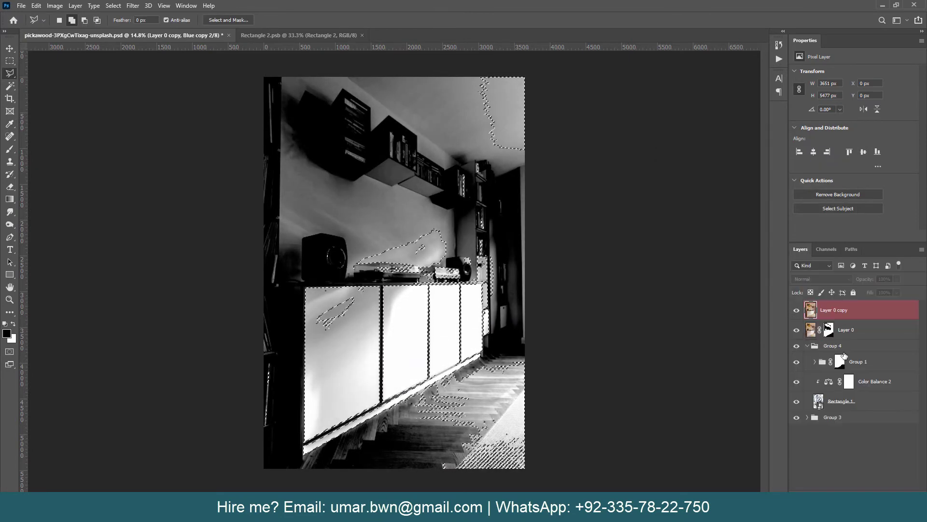
click(883, 324)
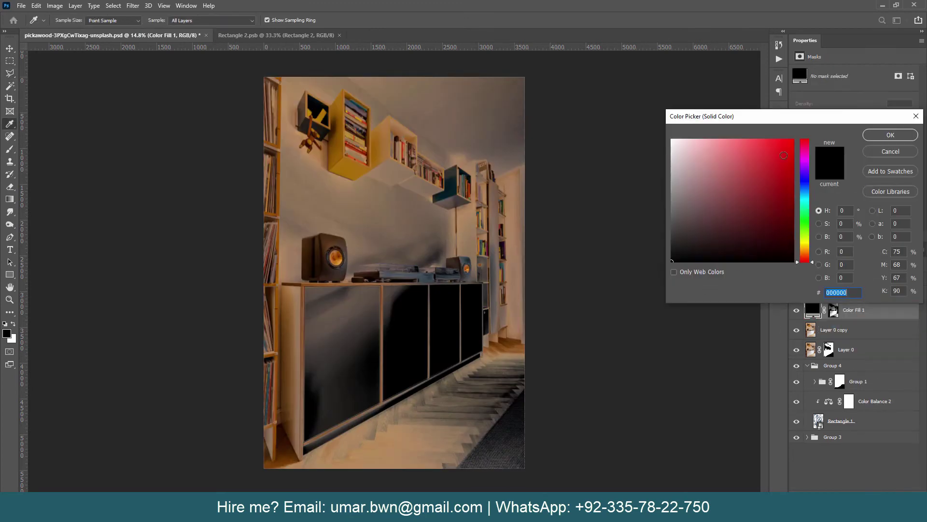
text(ffffff)
click(890, 136)
Move Color Fill 1 below the photo copy, hide the copy, and target the fill's mask.
drag(855, 314, 862, 361)
click(797, 310)
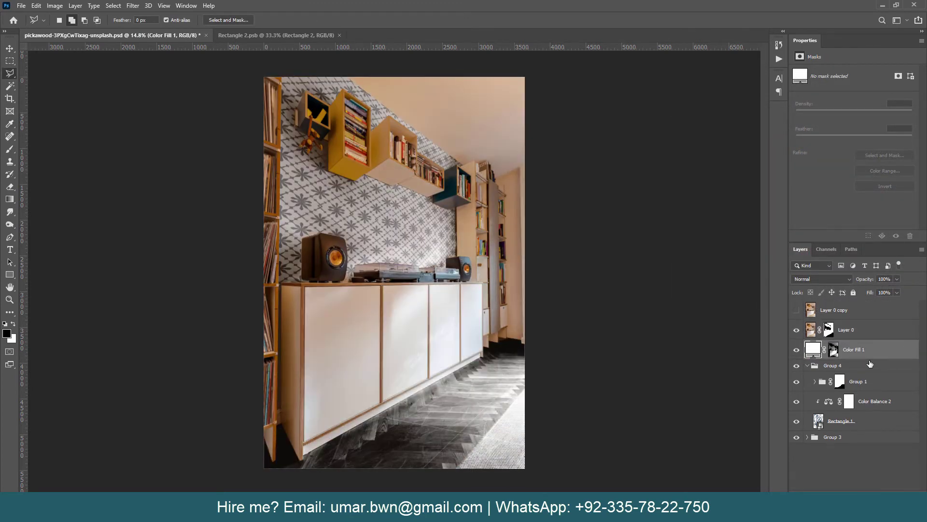
click(834, 352)
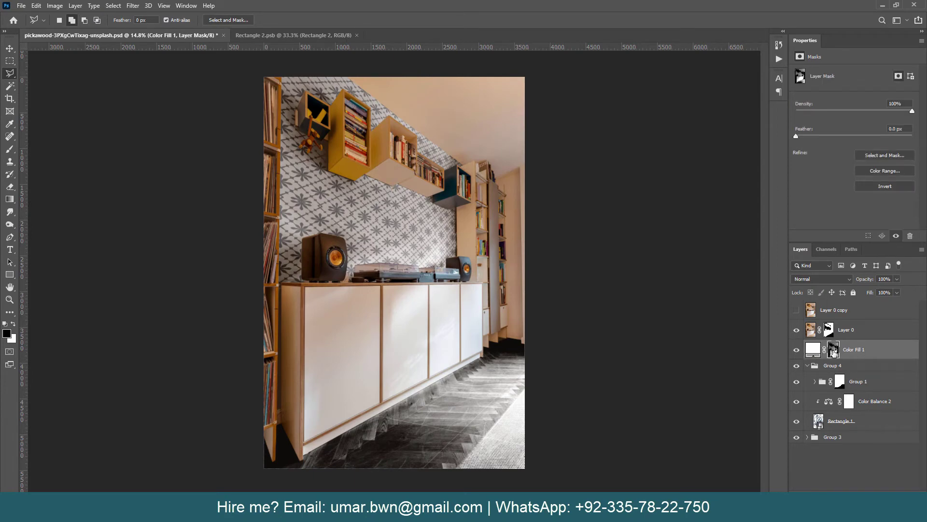
Group Color Fill 1 into Group 5 with a white layer mask, and set the brush opacity to 44%.
key(ctrl+g)
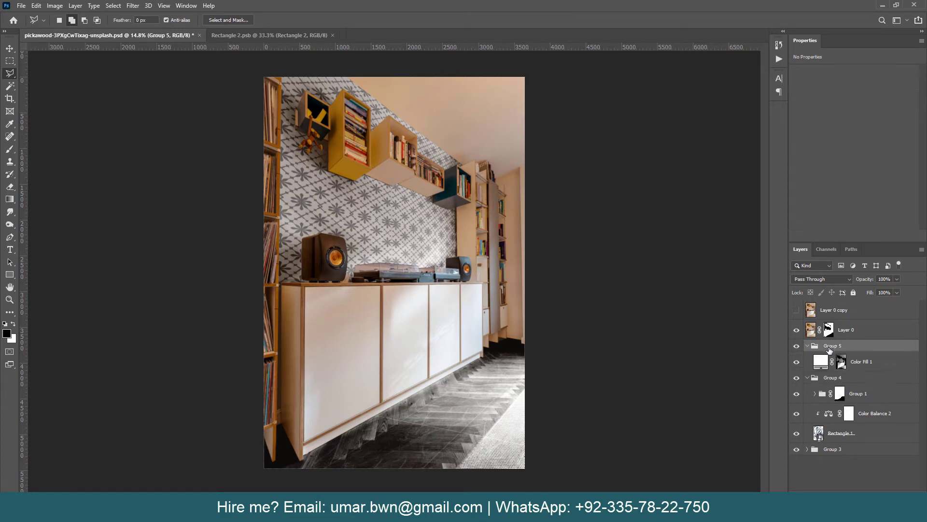
click(856, 498)
key(b)
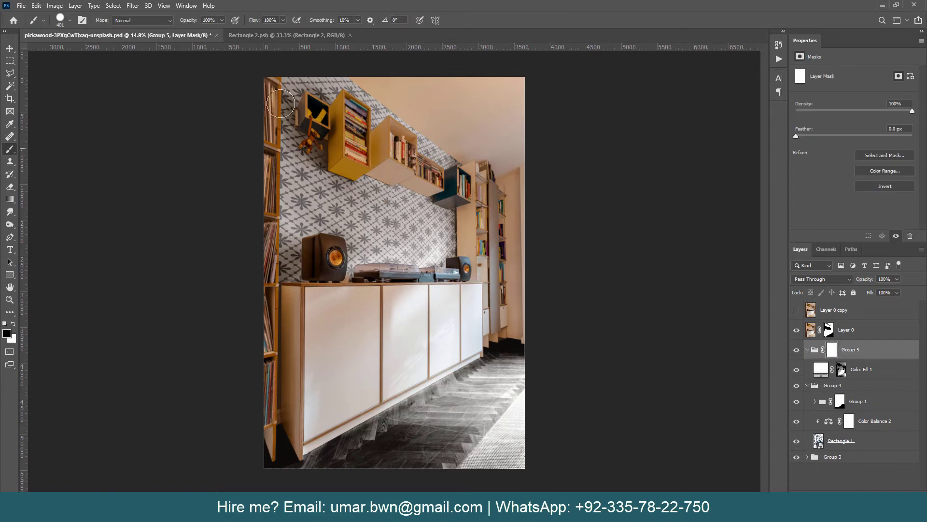
text(44)
key(Return)
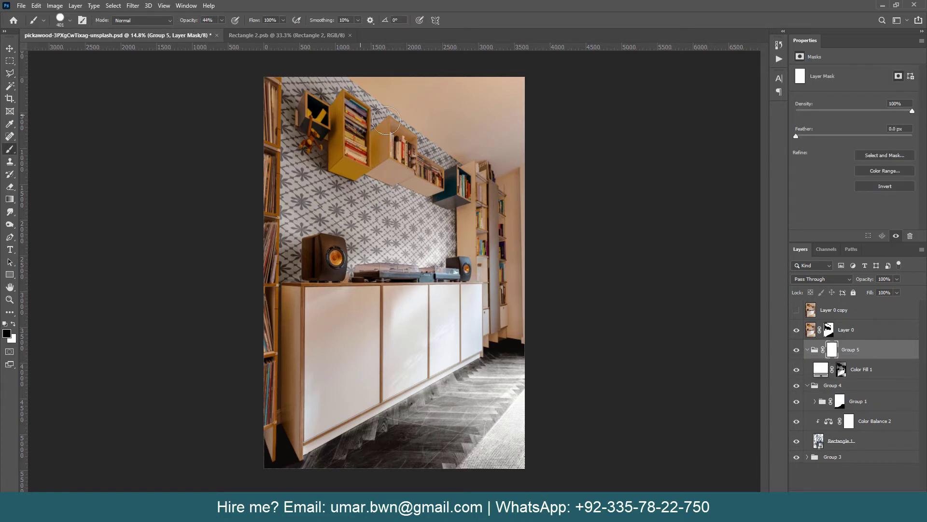
Pick a soft round brush at 26% opacity, smudge the Color Fill 1 floor mask edge softer, and save.
right_click(376, 136)
double_click(420, 200)
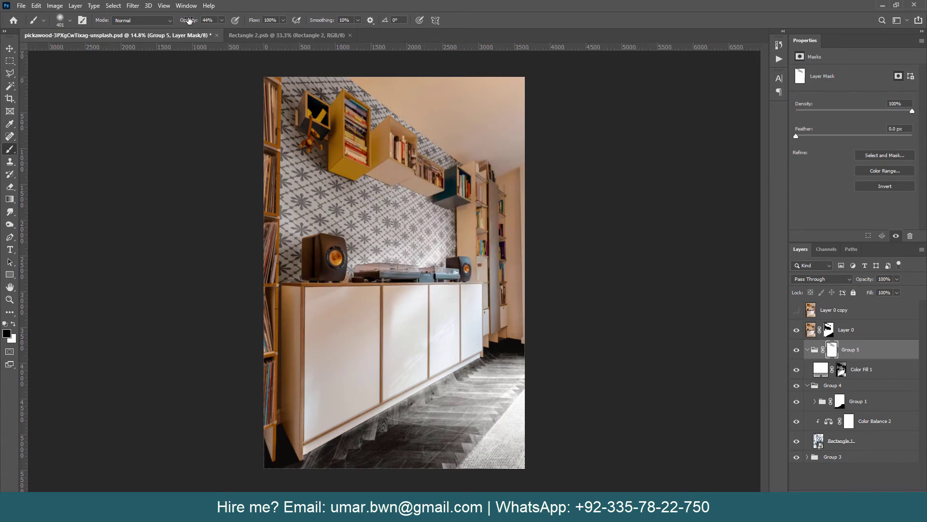
drag(183, 24, 180, 25)
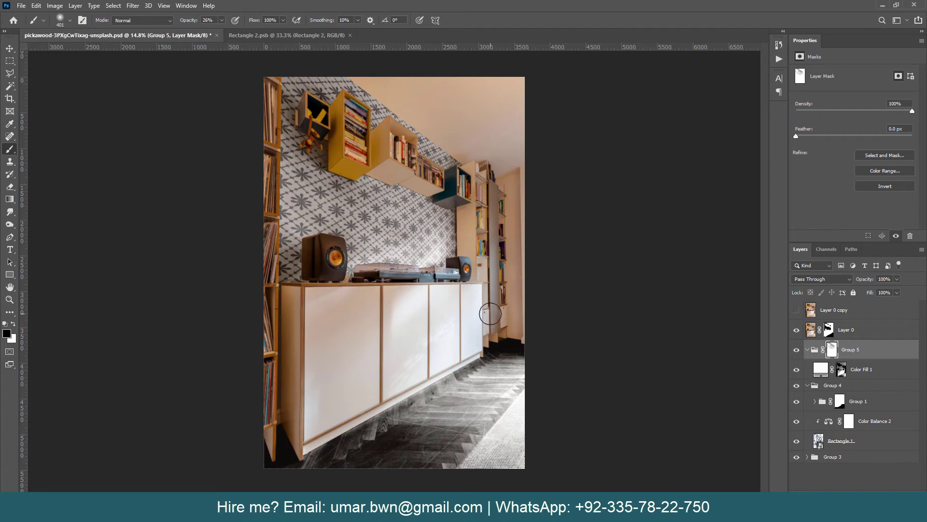
click(842, 370)
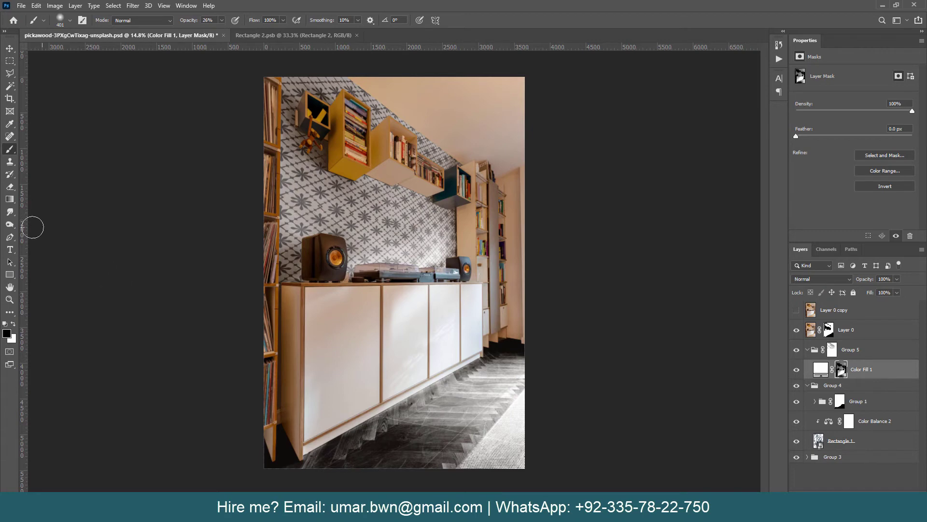
click(10, 212)
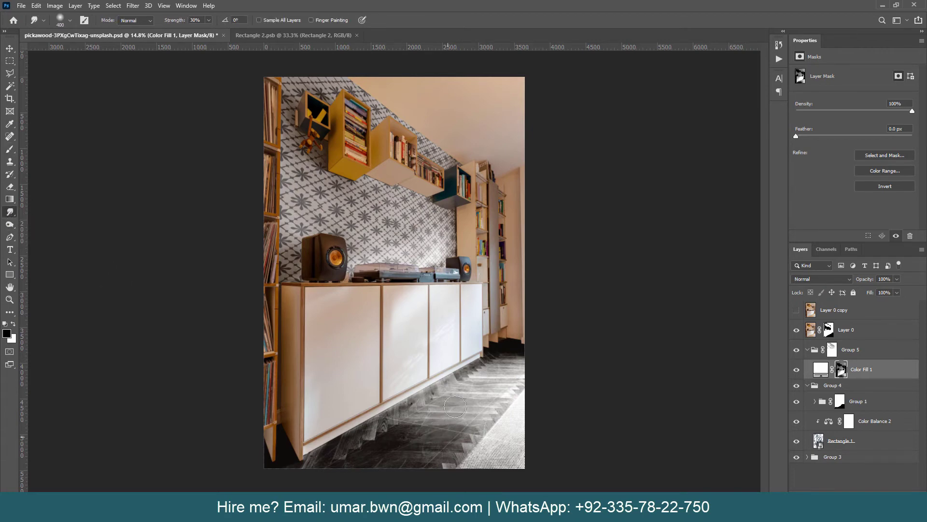
drag(455, 407, 432, 421)
key(ctrl+s)
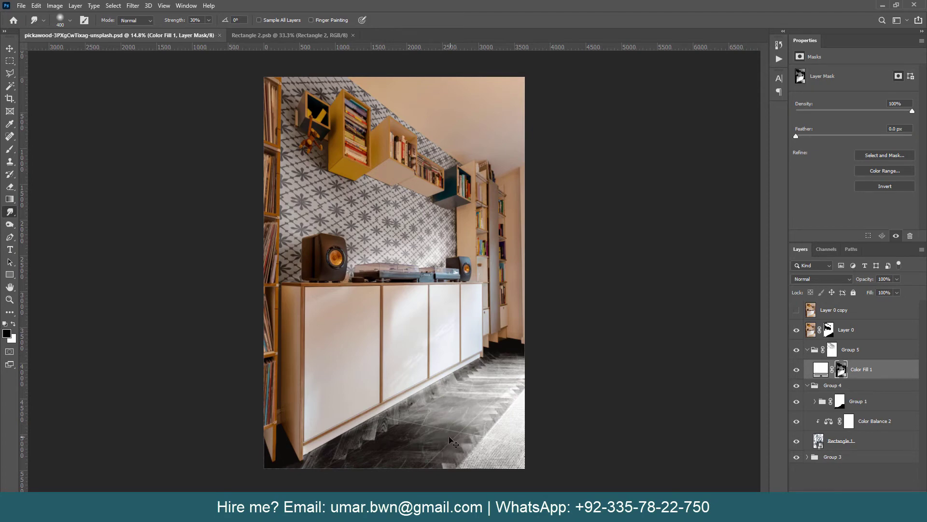
scroll(480, 425, up, 5)
With a 175 brush, paint the Group 5 mask along the floor's right edge and upper right.
key(bracketright)
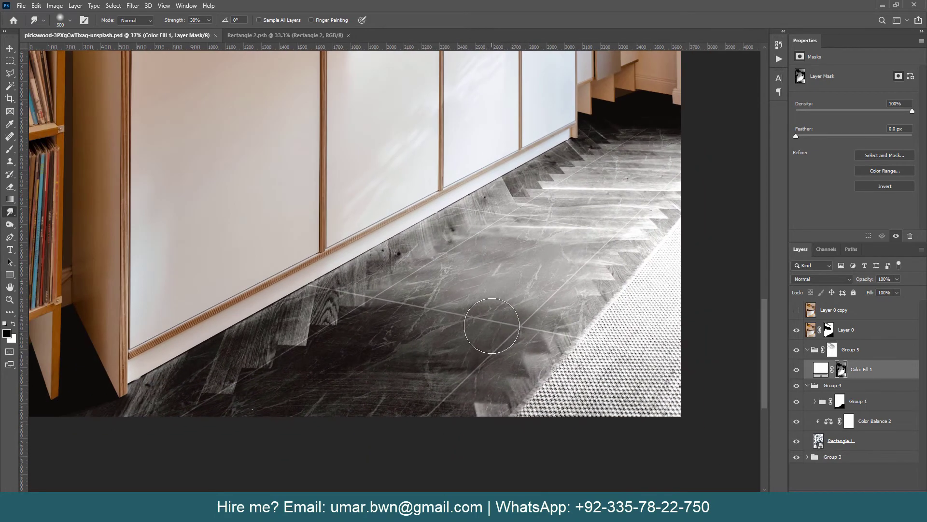
key(bracketleft)
key(bracketleft)
key(bracketleft)
scroll(595, 320, down, 2)
click(850, 349)
key(b)
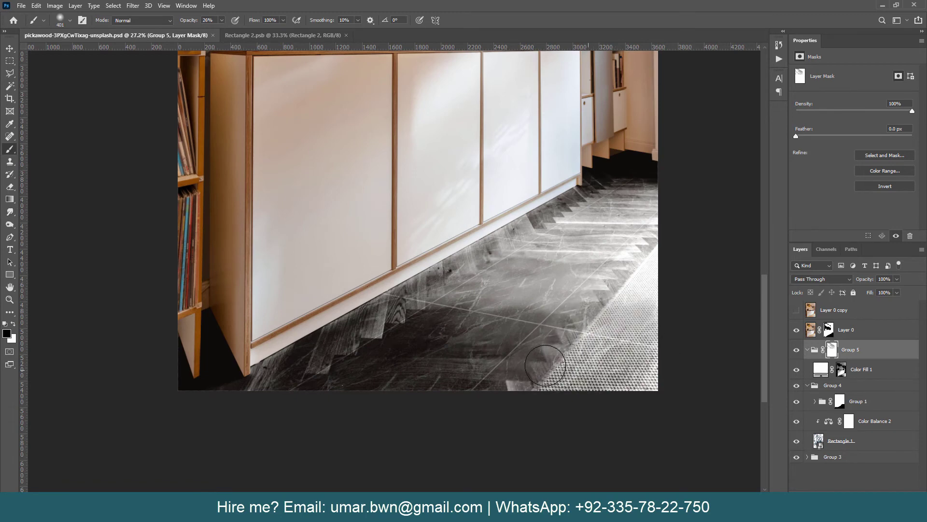
mouse_move(546, 365)
mouse_down()
mouse_move(631, 311)
mouse_move(604, 359)
mouse_move(638, 300)
mouse_move(606, 224)
mouse_move(520, 247)
mouse_move(589, 267)
mouse_move(507, 369)
mouse_up()
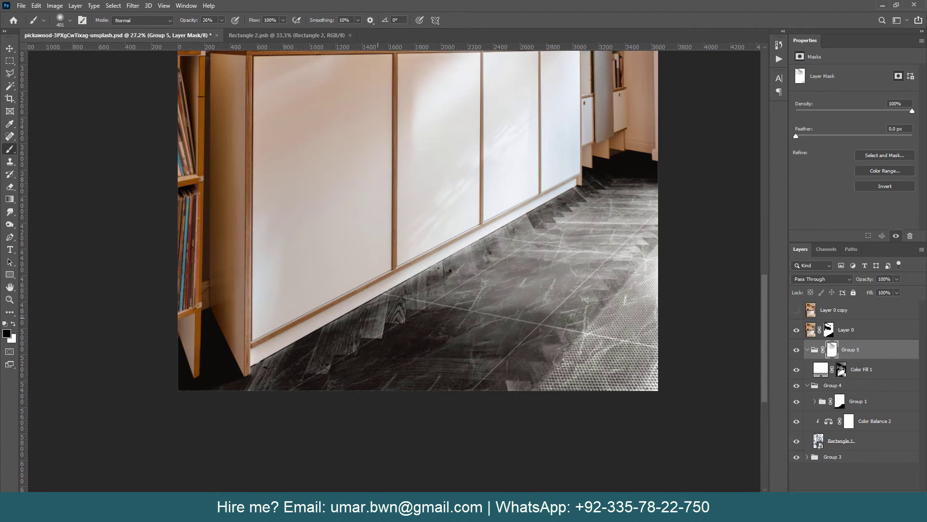
drag(542, 224, 628, 195)
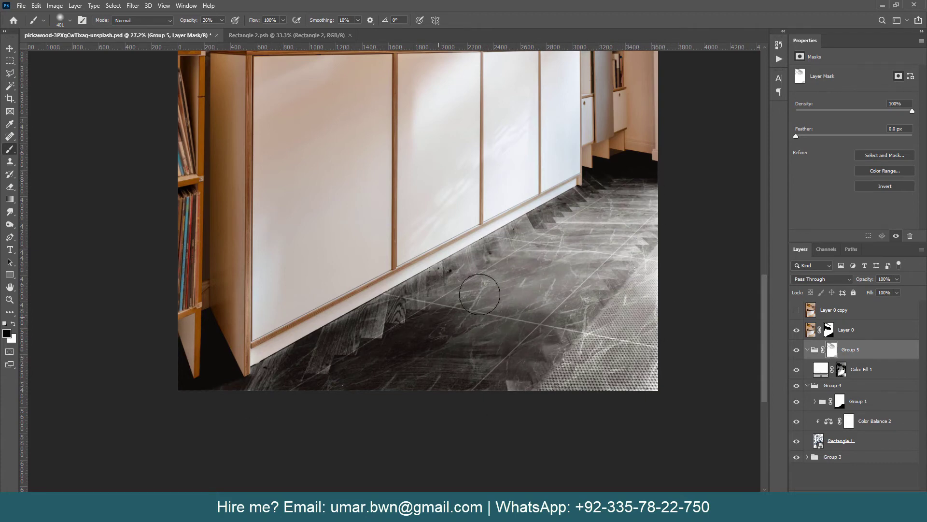
Smudge the Color Fill 1 mask at 41% strength to smooth the dark patch bulging into the mesh.
click(10, 214)
drag(172, 23, 175, 23)
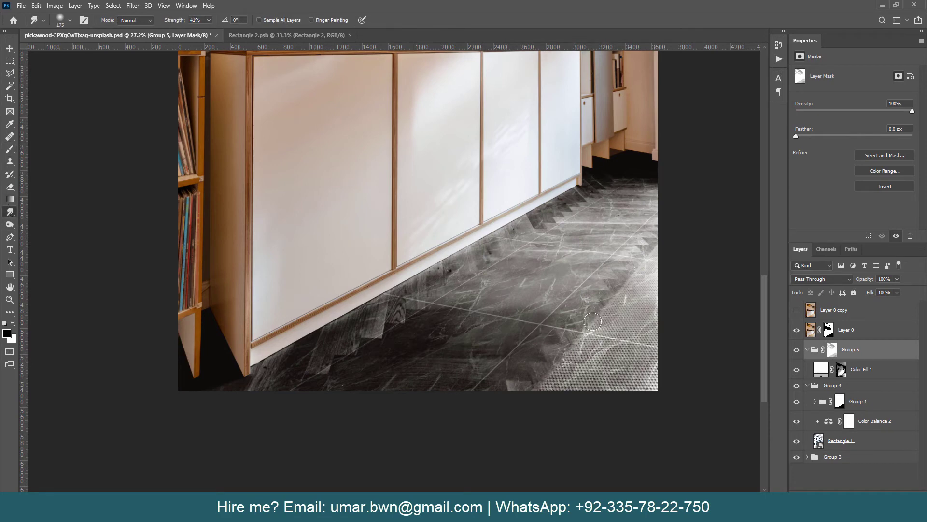
scroll(558, 327, up, 3)
key(alt+bracketleft)
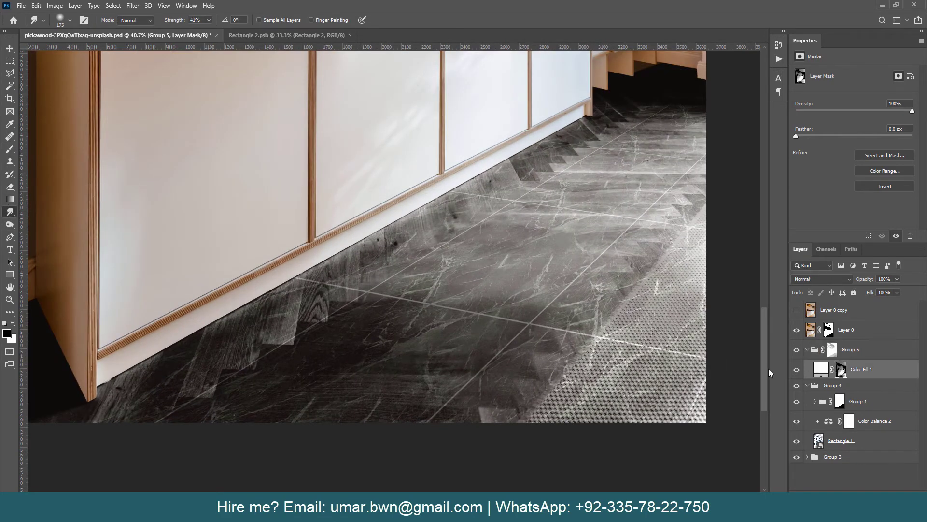
drag(623, 372, 541, 331)
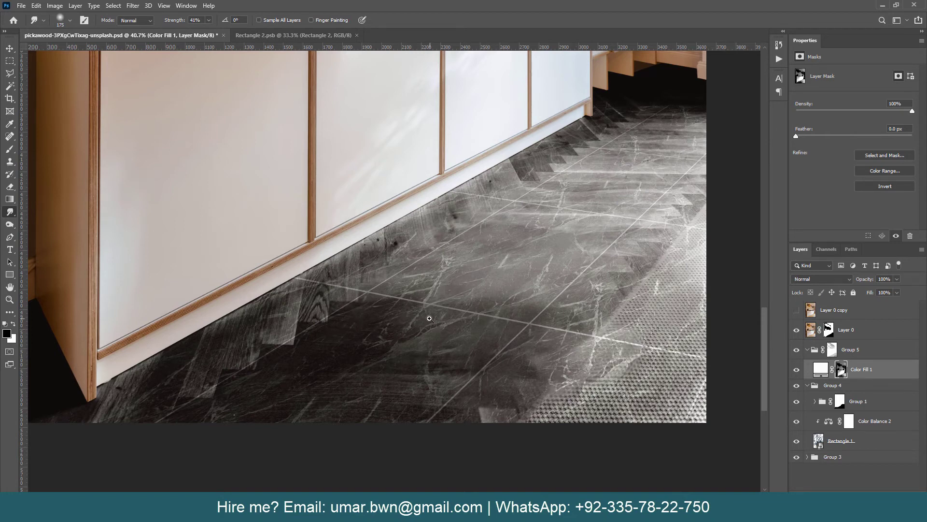
scroll(422, 314, down, 2)
Paint the Color Fill 1 mask, up to 65% opacity, to darken the mesh texture across the floor's right and middle.
key(b)
mouse_move(595, 367)
mouse_down()
mouse_move(564, 255)
mouse_move(503, 294)
mouse_up()
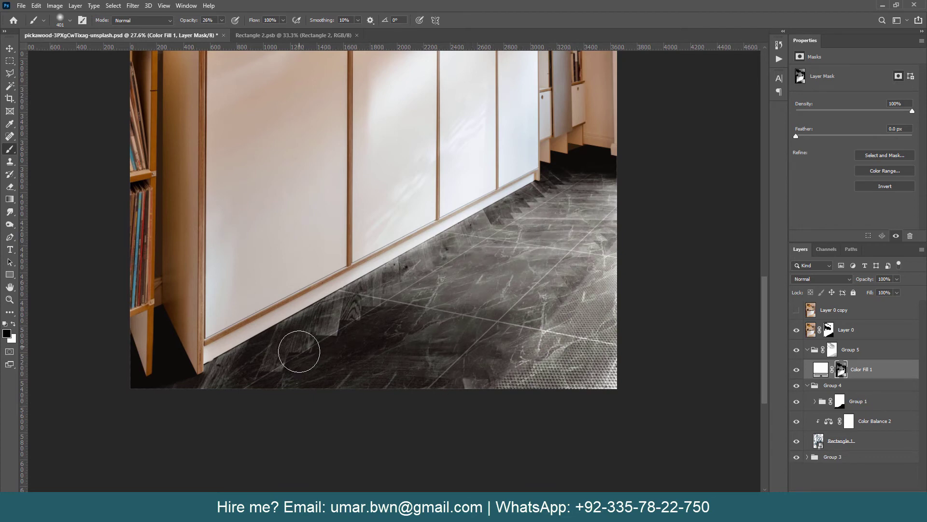
mouse_move(291, 369)
mouse_down()
mouse_move(540, 398)
mouse_move(622, 196)
mouse_move(644, 203)
mouse_up()
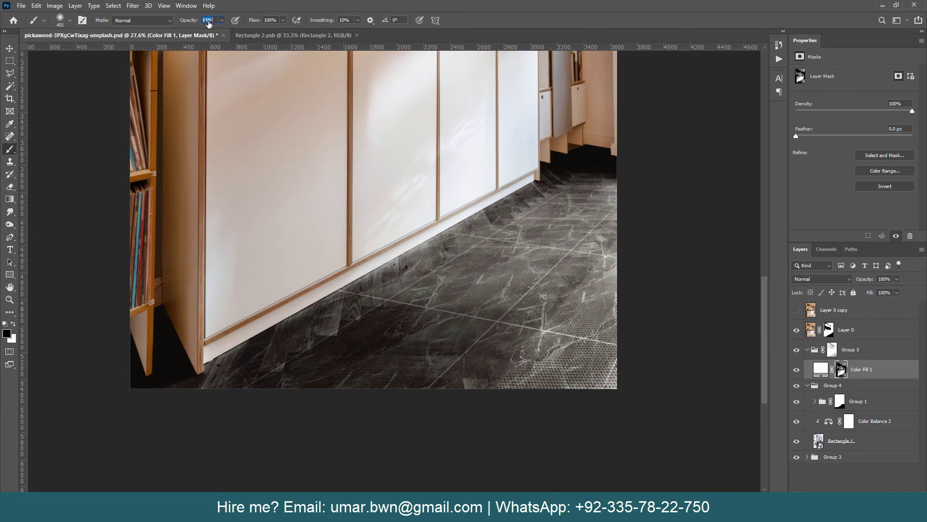
text(65)
mouse_move(603, 270)
mouse_down()
mouse_move(594, 231)
mouse_move(548, 175)
mouse_move(524, 393)
mouse_move(592, 294)
mouse_move(459, 244)
mouse_move(224, 383)
mouse_up()
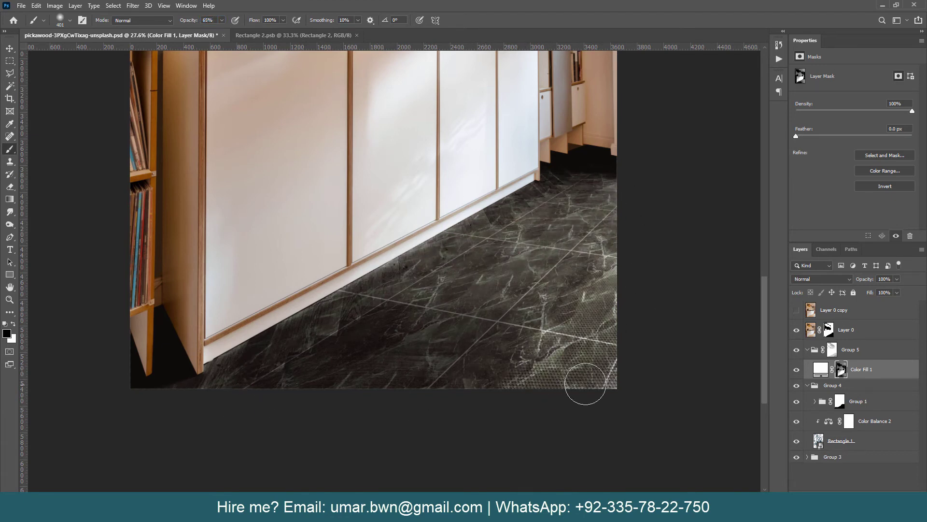
mouse_move(585, 384)
mouse_down()
mouse_move(534, 375)
mouse_move(599, 227)
mouse_move(439, 259)
mouse_move(245, 387)
mouse_move(487, 335)
mouse_move(604, 332)
mouse_move(579, 355)
mouse_move(511, 384)
mouse_up()
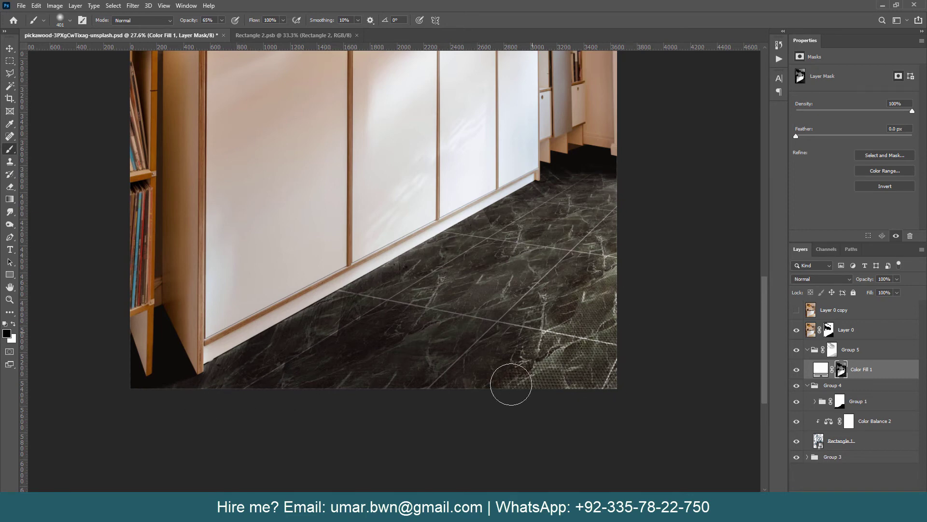
mouse_move(626, 359)
mouse_down()
mouse_move(564, 328)
mouse_move(569, 206)
mouse_move(416, 374)
mouse_move(340, 350)
mouse_up()
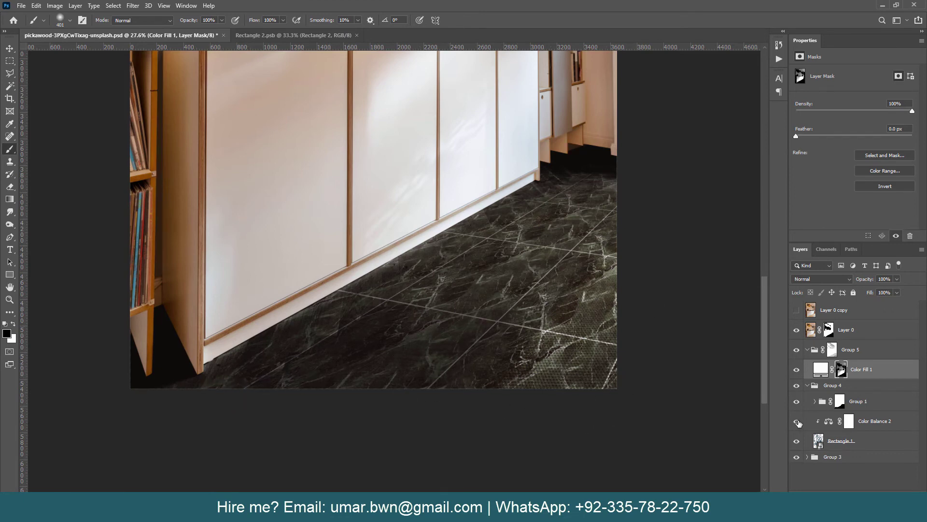
Expand Group 3, turn Group 2 on, and paint its mask at 57% to lighten the floor's lower right.
click(807, 457)
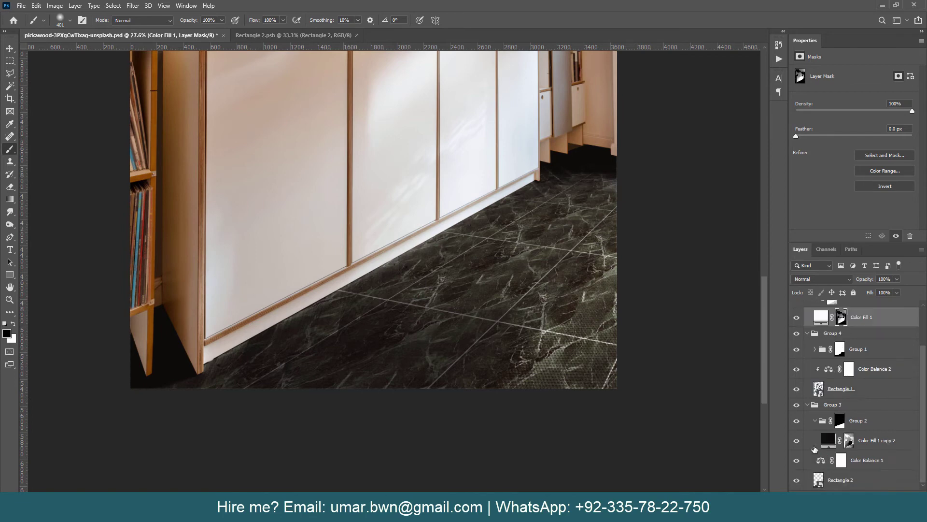
click(797, 421)
click(840, 423)
drag(541, 367, 623, 333)
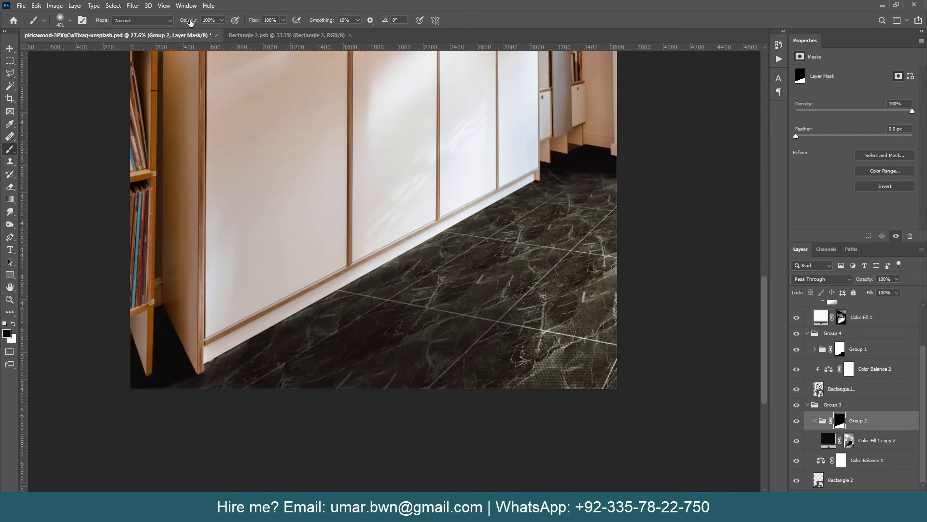
text(57)
drag(570, 300, 546, 400)
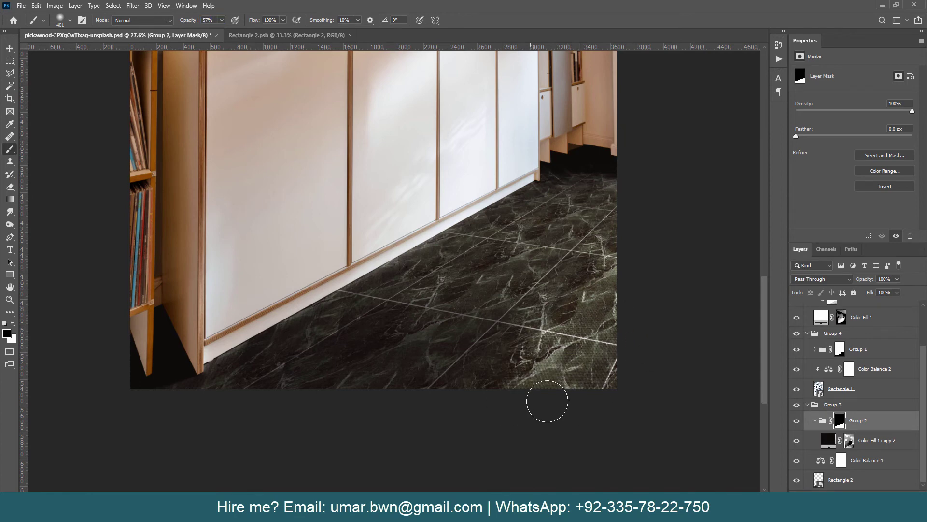
drag(535, 221, 393, 327)
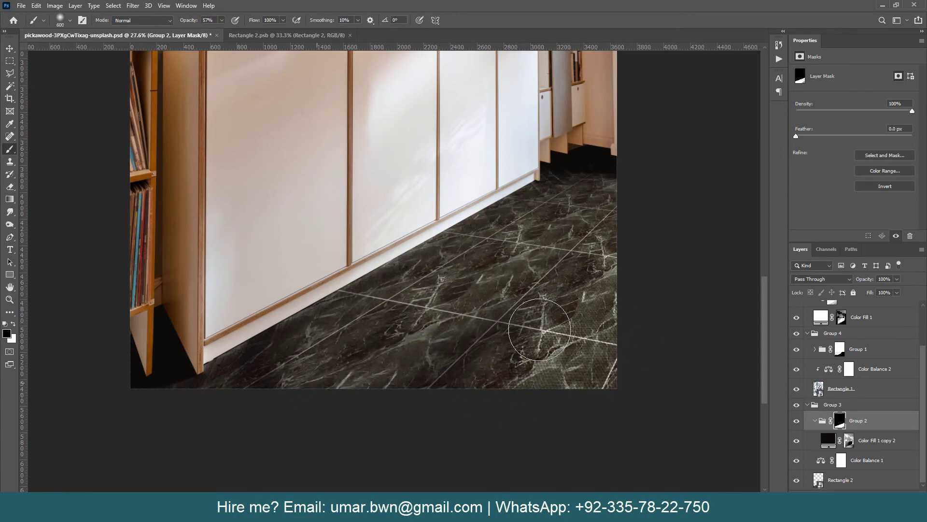
Zoom out to view the whole image, toggle a layer's visibility, and select Color Balance 1.
key(ctrl+minus)
key(ctrl+minus)
key(ctrl+minus)
click(492, 311)
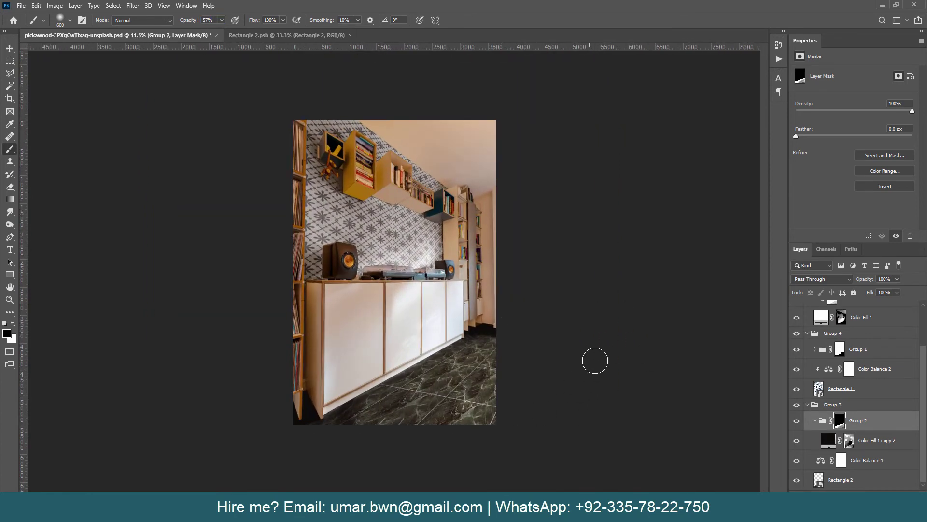
scroll(808, 352, up, 3)
click(797, 310)
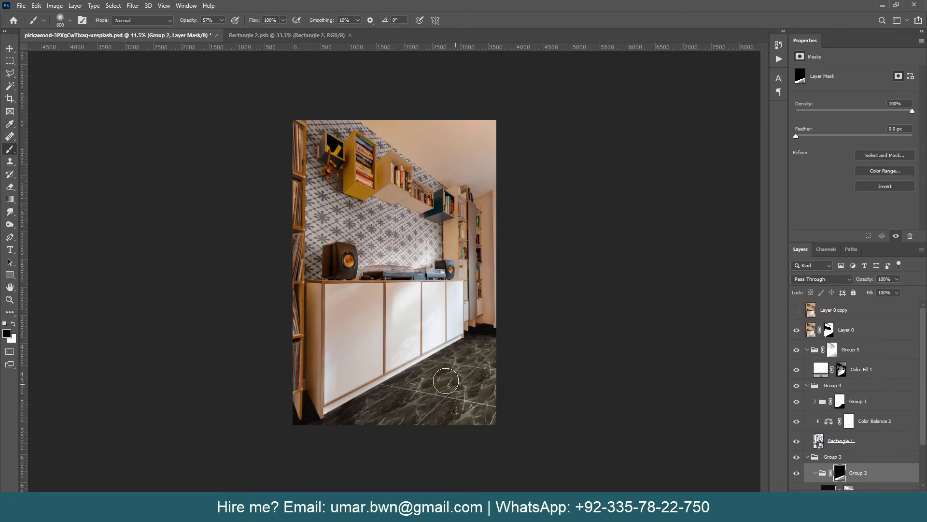
scroll(868, 384, down, 3)
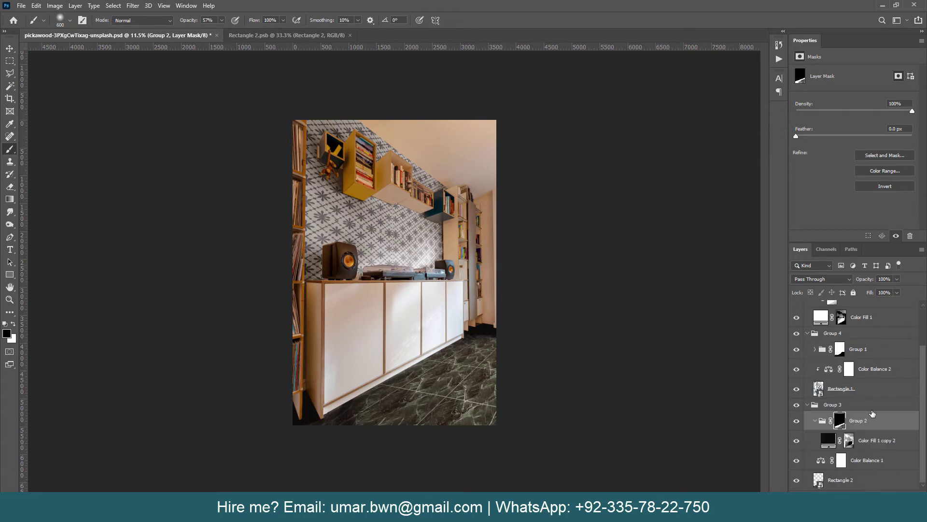
click(824, 462)
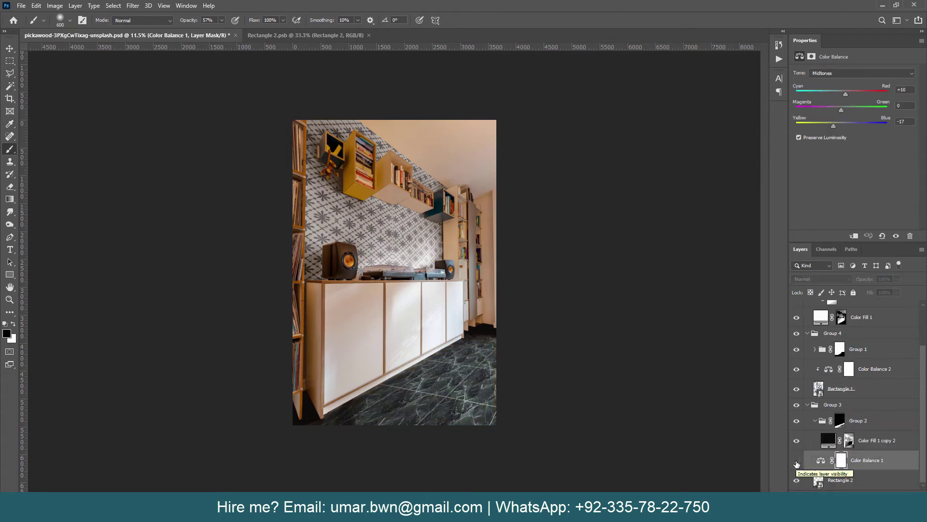
Turn Color Balance 1 back on, review its Shadows, Highlights and Midtones values, and compare it on and off.
click(797, 462)
click(823, 461)
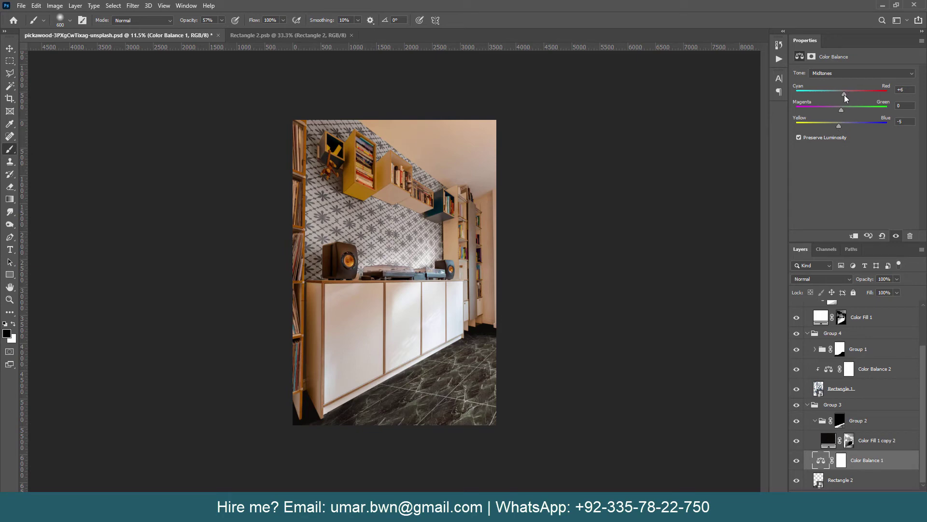
click(850, 73)
click(828, 78)
click(850, 73)
click(831, 89)
key(v)
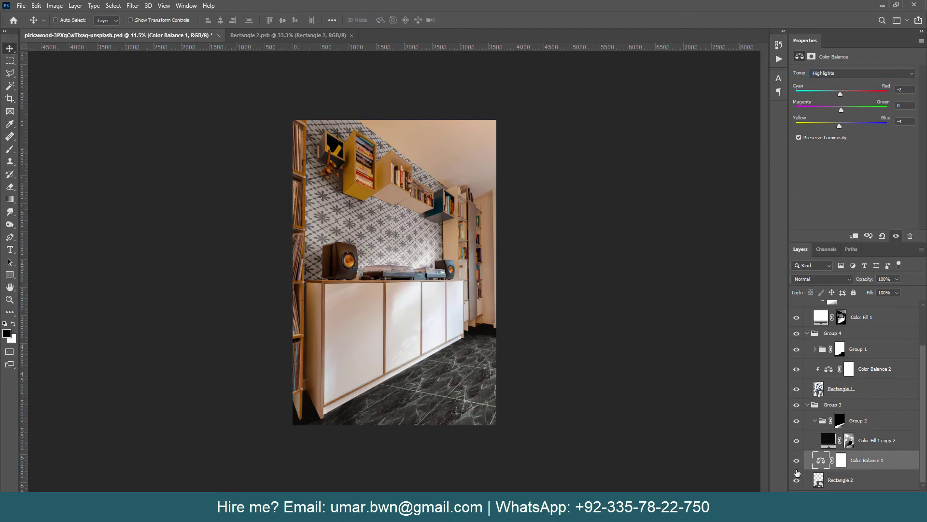
click(796, 461)
click(837, 464)
click(815, 420)
Add a Color Balance adjustment layer directly above Layer 0.
scroll(815, 422, up, 2)
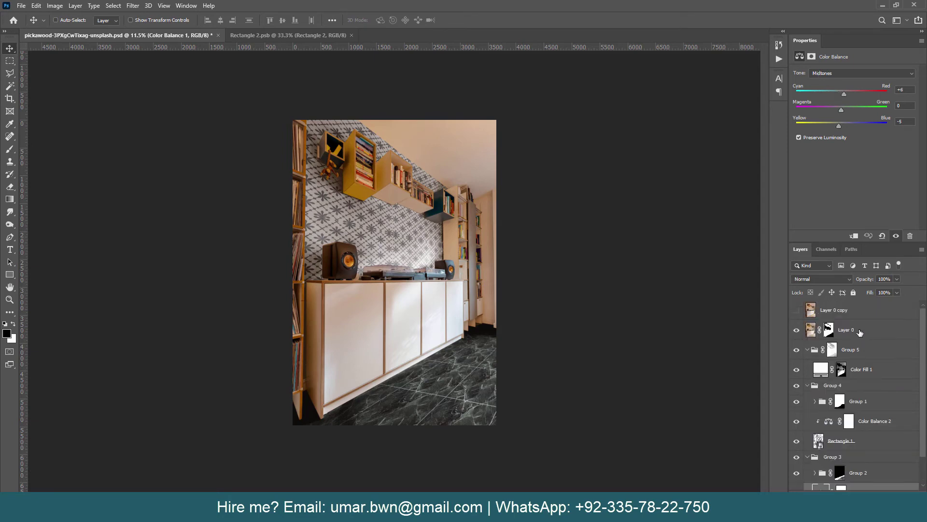
click(850, 330)
click(865, 499)
click(874, 409)
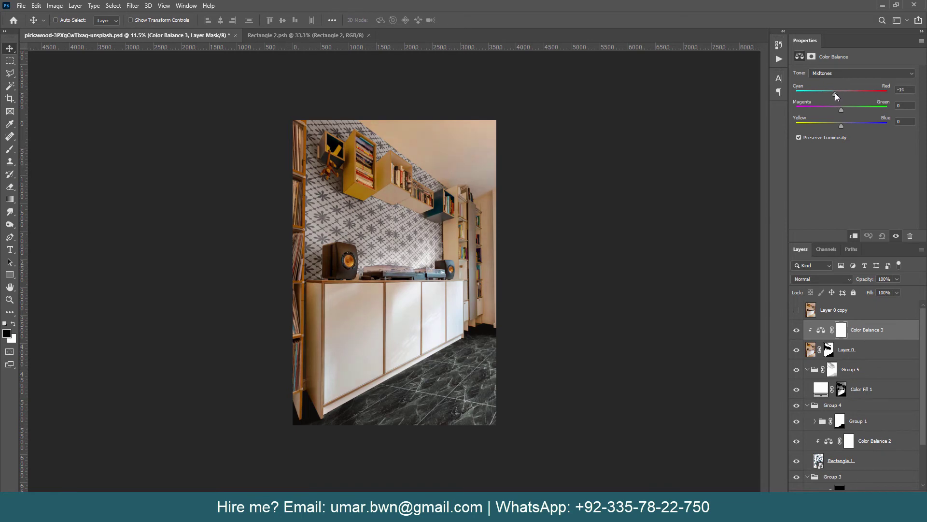
Replace Color Balance 3 with a Hue/Saturation layer whose Yellows saturation is lowered to -49.
click(910, 498)
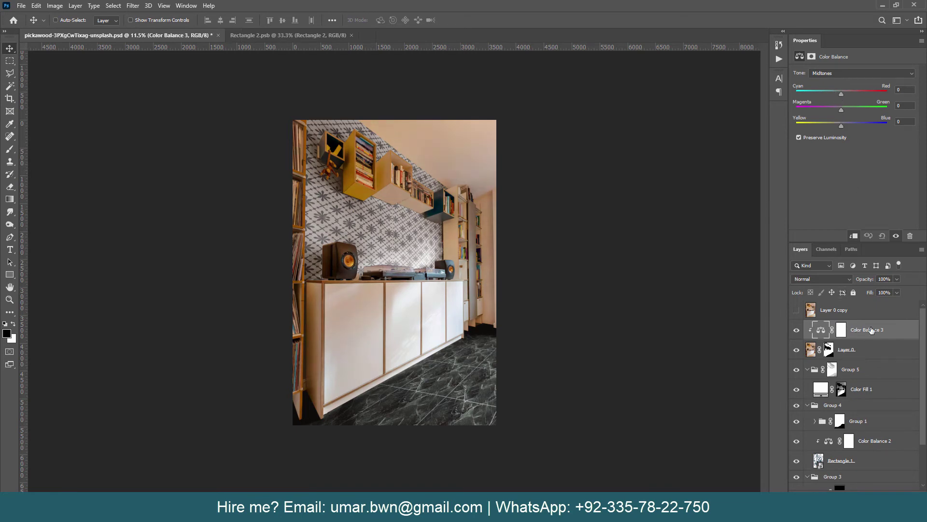
click(865, 499)
click(877, 403)
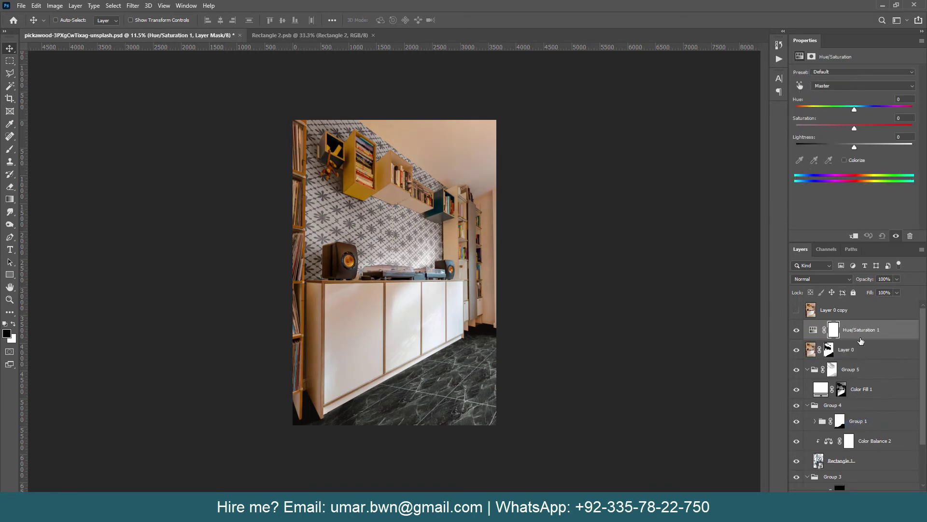
click(831, 87)
click(826, 110)
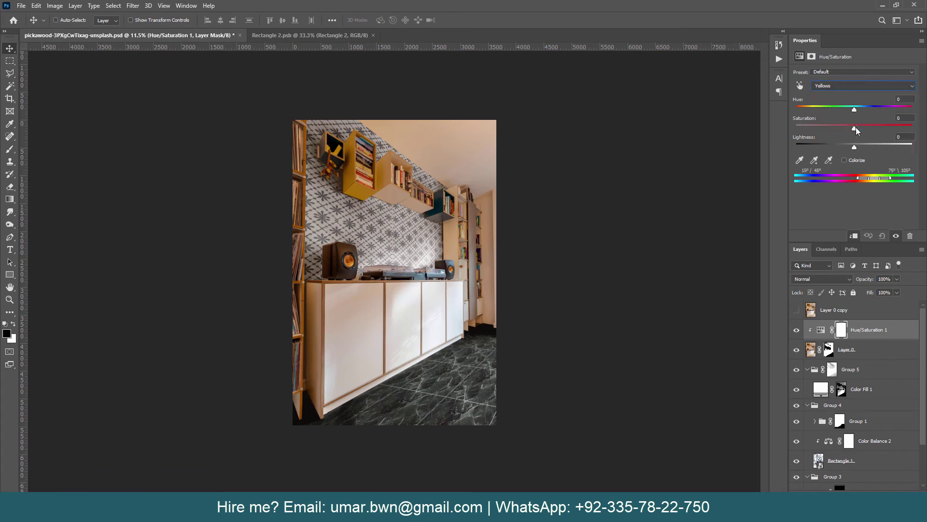
drag(855, 129, 849, 128)
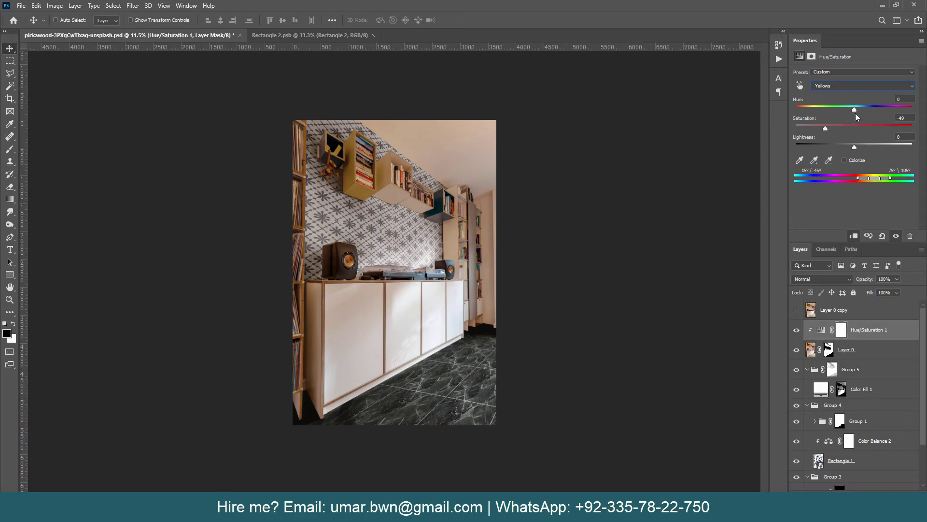
click(821, 329)
Add a Levels adjustment with input levels 8, 1.09 and 234.
right_click(821, 329)
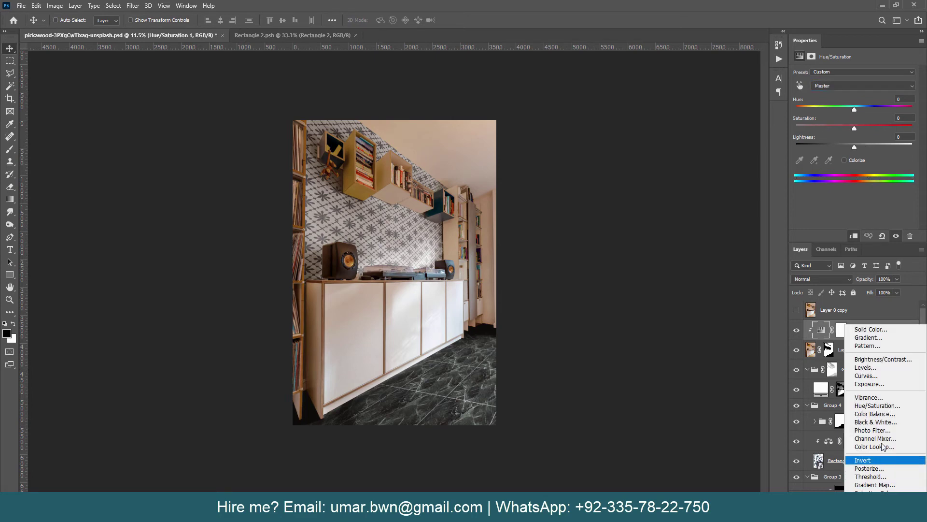
click(864, 368)
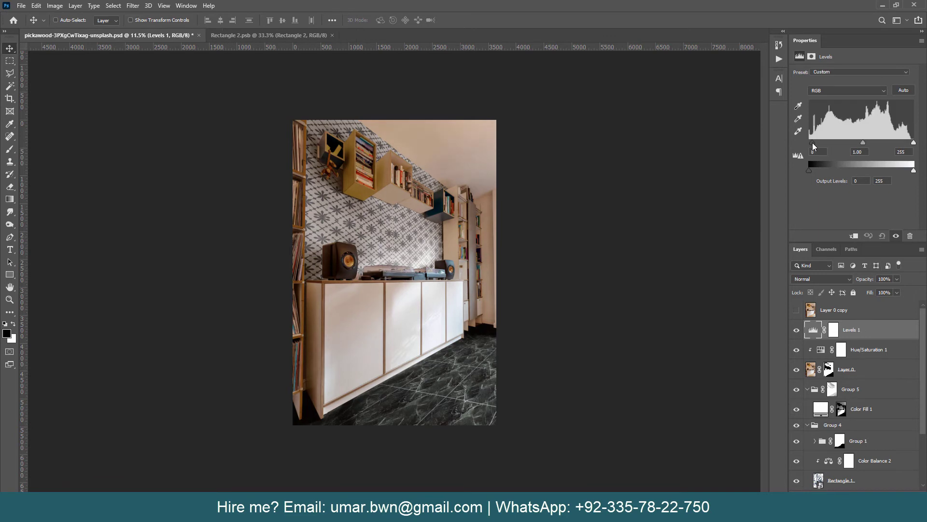
drag(863, 143, 905, 143)
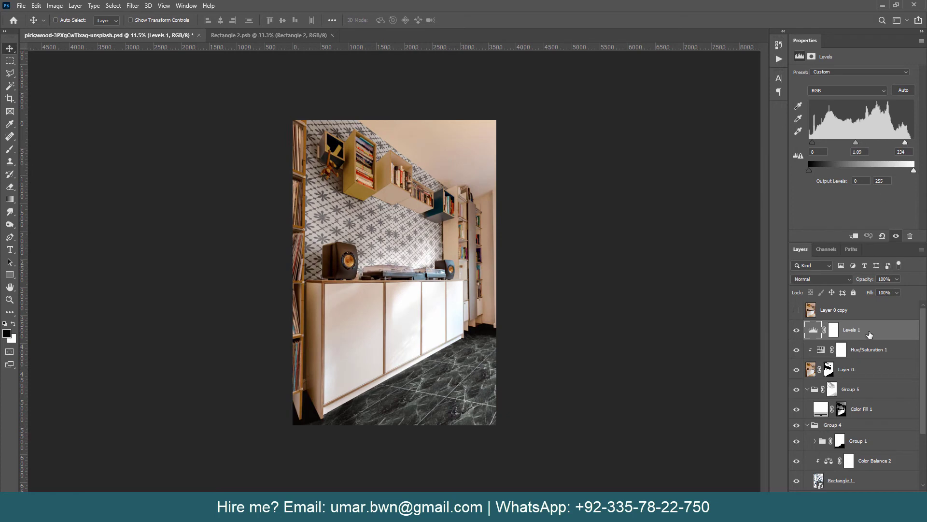
click(847, 500)
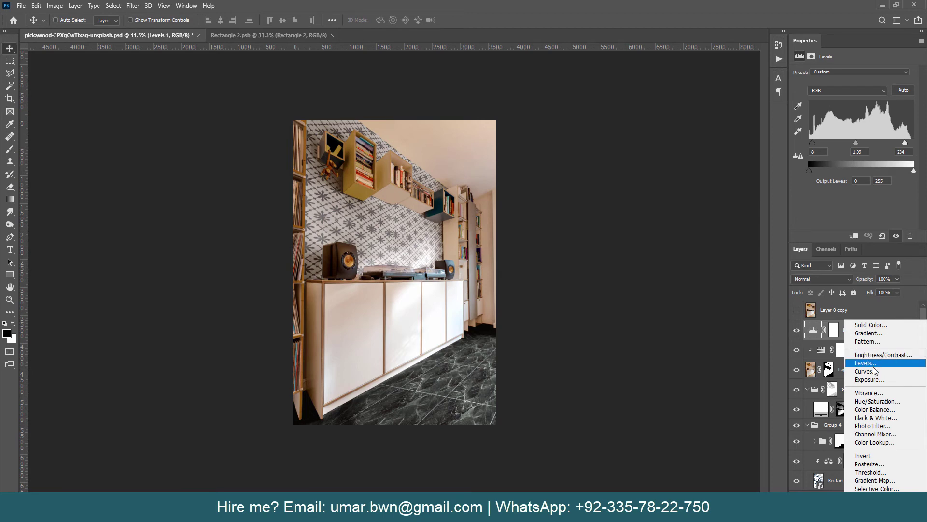
key(Escape)
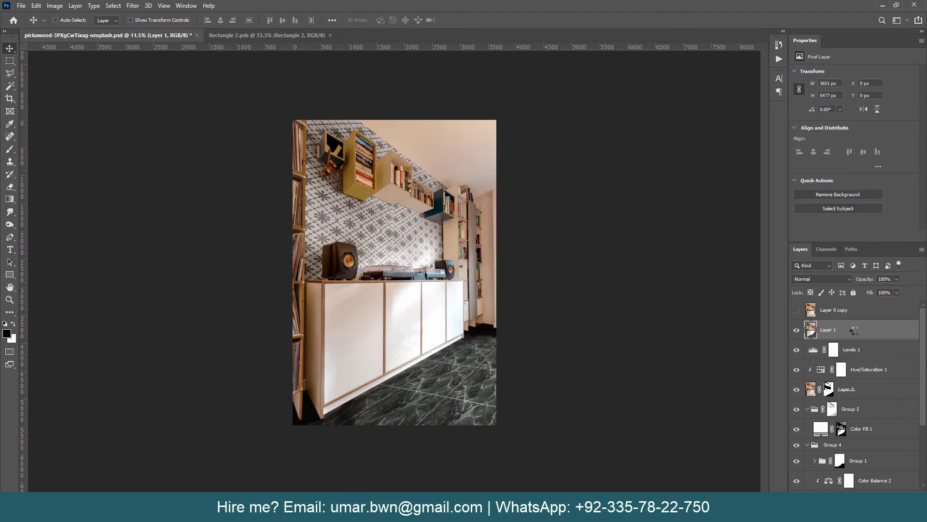
Stamp all visible layers into Layer 1, check the filter choices, then delete the stamped layer.
right_click(854, 330)
key(ctrl+shift+alt+e)
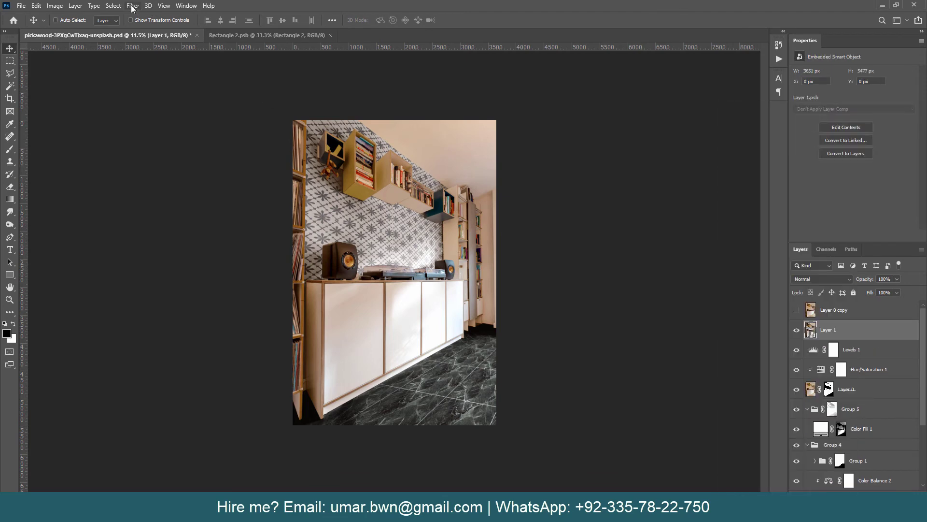
click(133, 5)
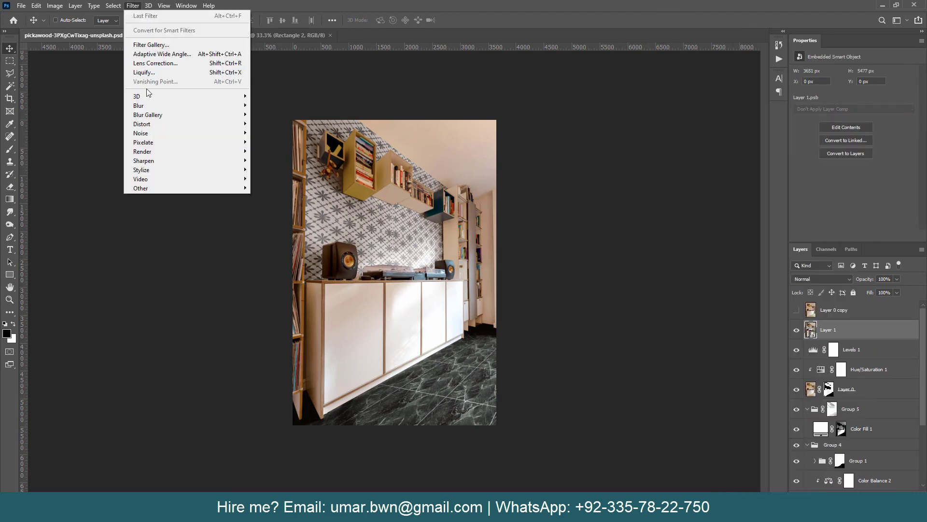
key(Escape)
key(Delete)
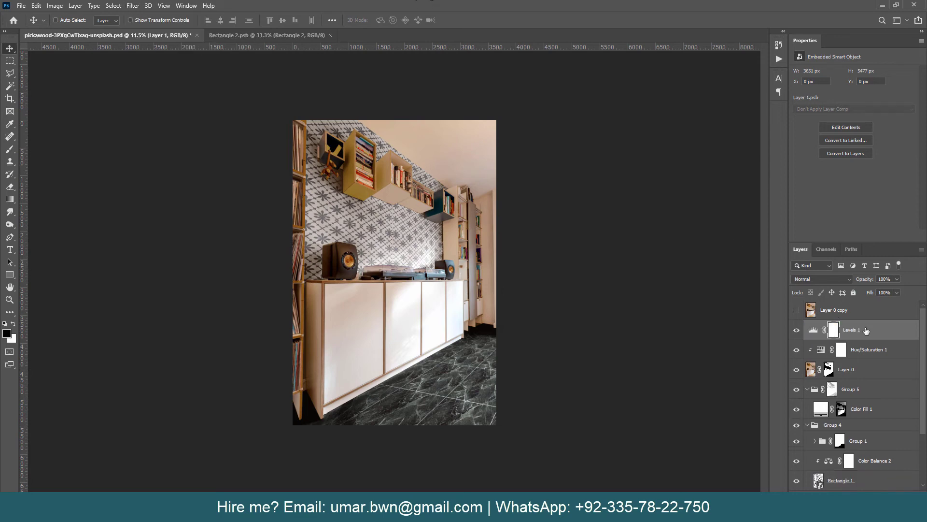
click(870, 505)
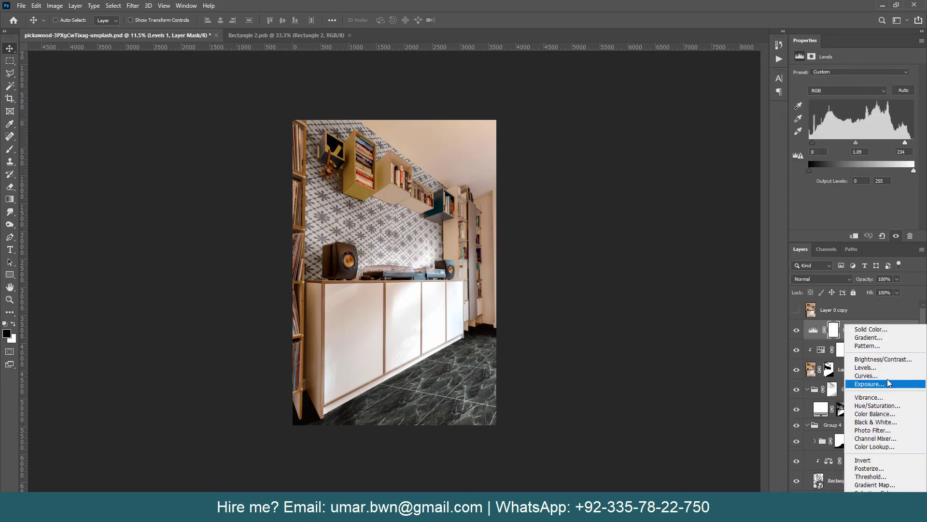
Add a Curves layer and on the Red channel raise the highlights and lower the shadows.
click(867, 375)
click(850, 85)
click(831, 98)
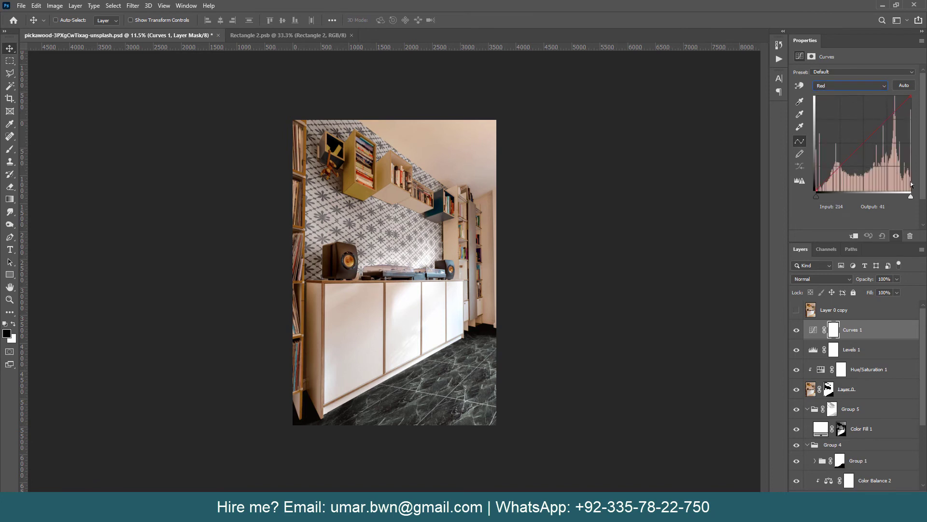
drag(888, 118, 888, 115)
drag(851, 157, 851, 162)
Pull down the Green curve's shadows and highlights slightly, then move on to the Blue channel.
click(840, 86)
click(833, 109)
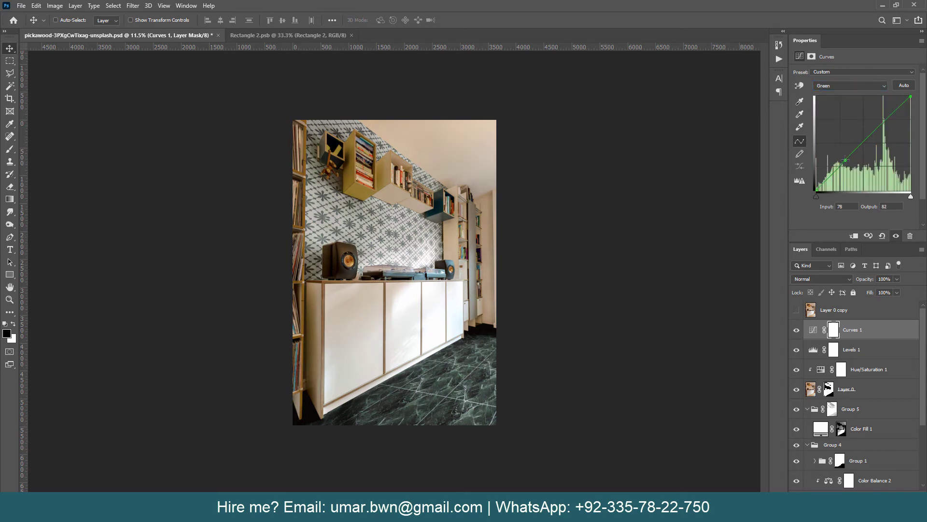
drag(845, 160, 846, 163)
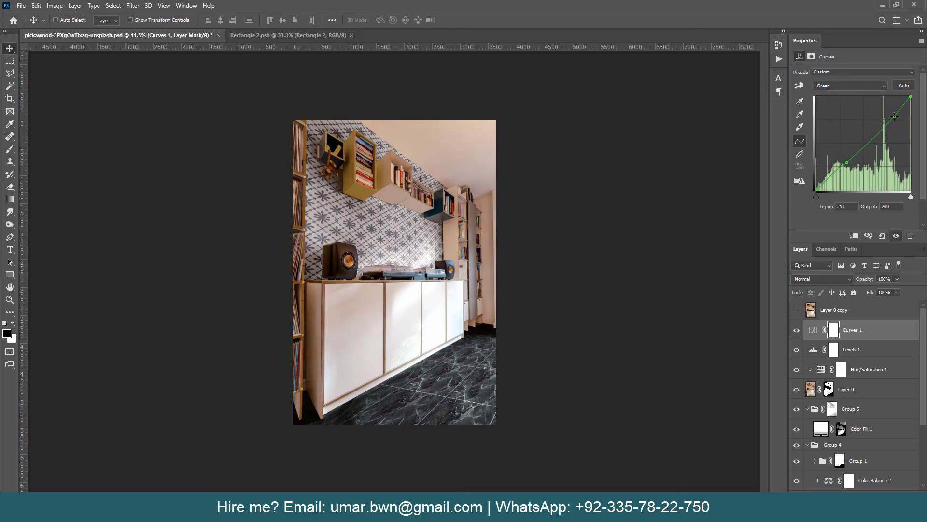
drag(893, 114, 893, 117)
click(850, 85)
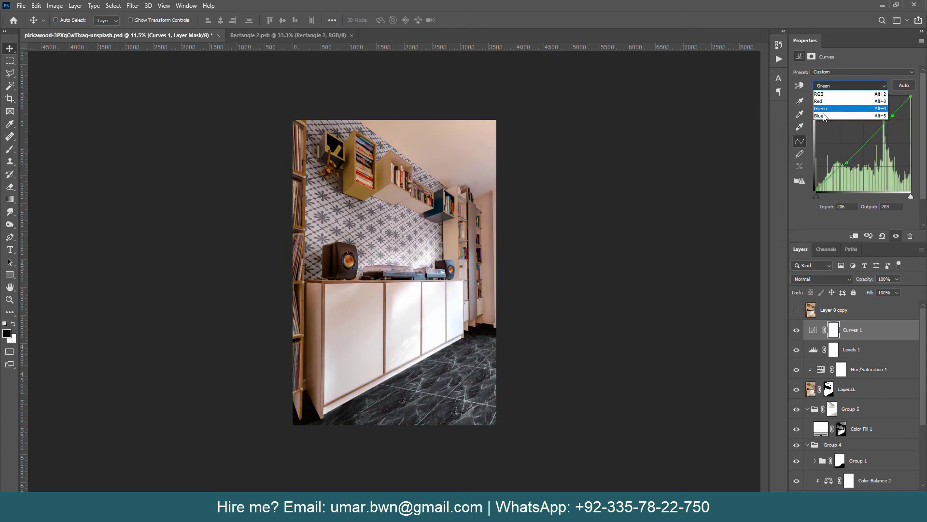
click(838, 116)
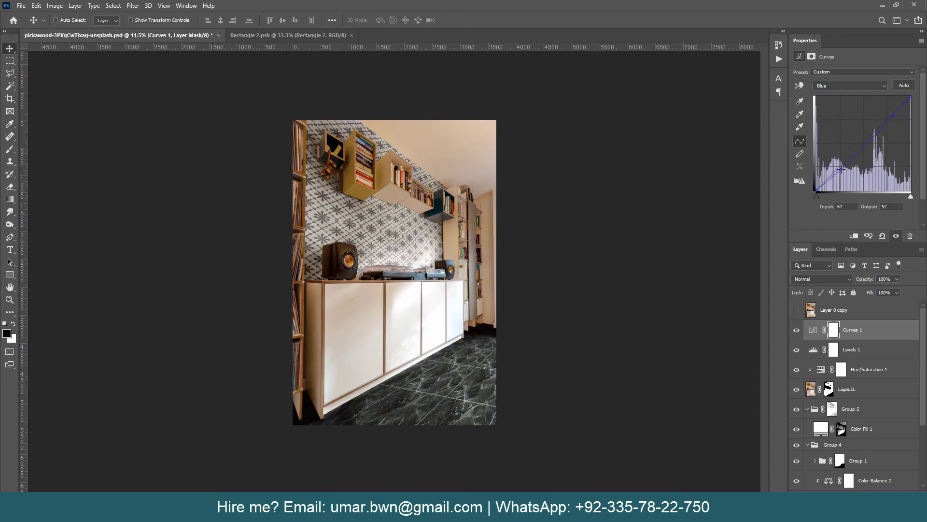
click(868, 314)
click(865, 331)
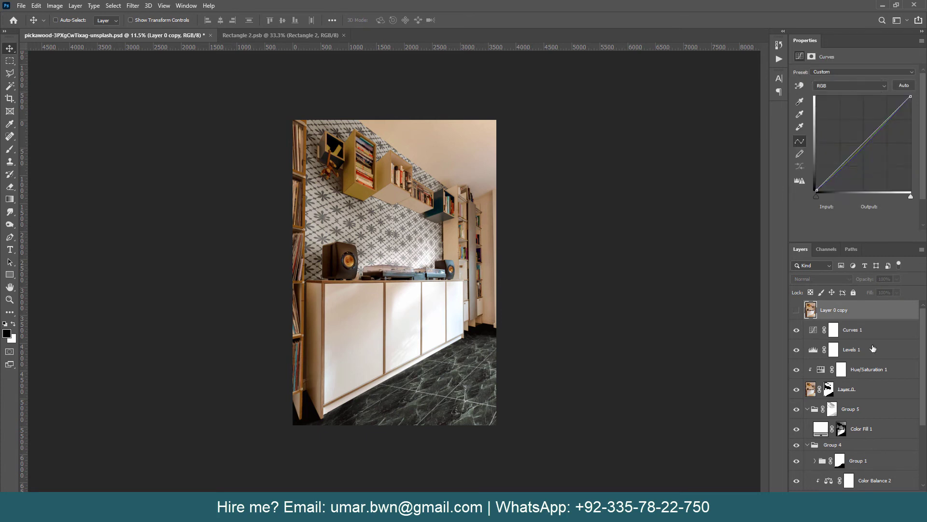
click(874, 502)
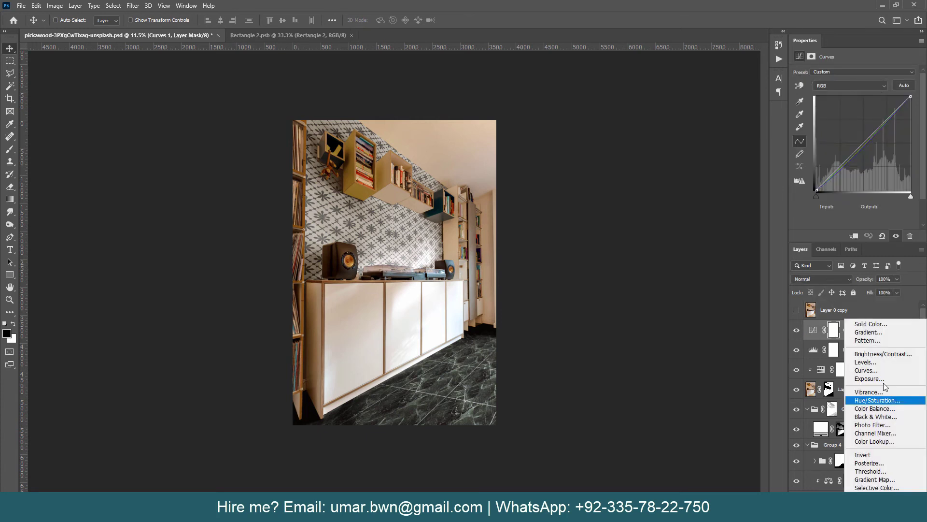
Add Brightness/Contrast 1 at brightness -9 and contrast 15, then show the wood floor for comparison.
click(881, 355)
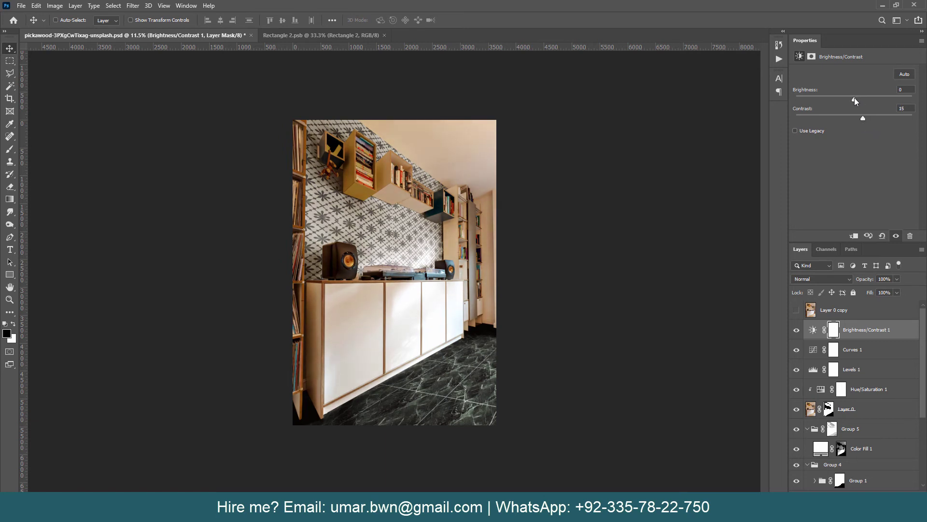
drag(855, 101, 849, 102)
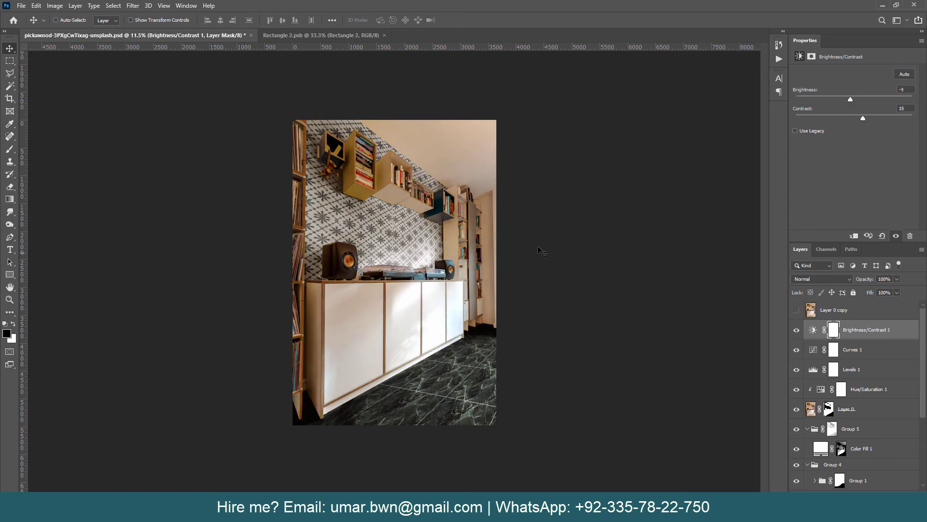
click(862, 331)
click(797, 309)
Hide the wood floor, zoom to the speaker, and group Layer 0 with Hue/Saturation 1 into masked Group 6.
click(797, 310)
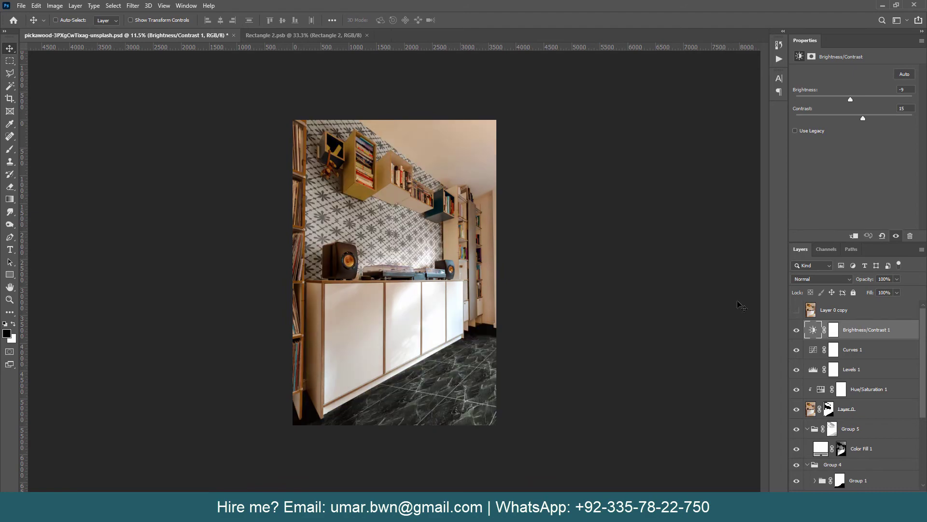
drag(380, 268, 411, 291)
key(b)
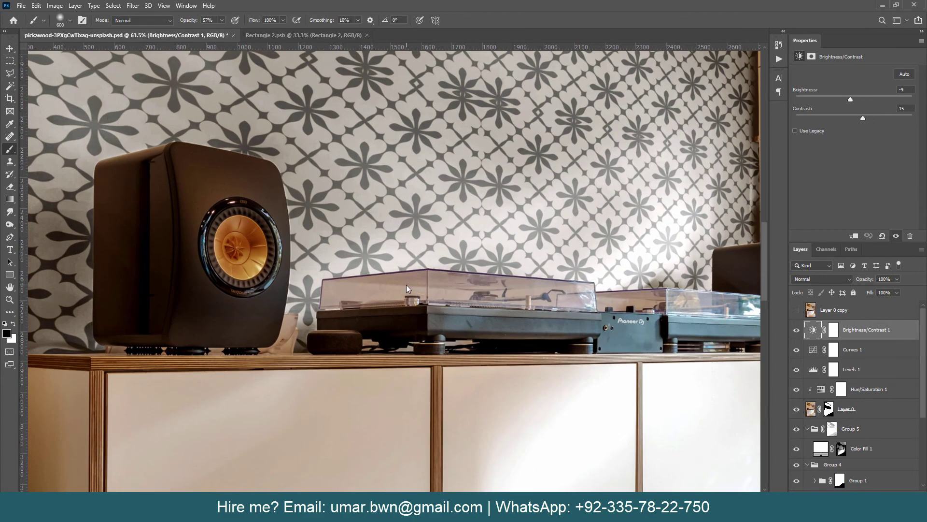
click(445, 250)
key(Return)
click(852, 415)
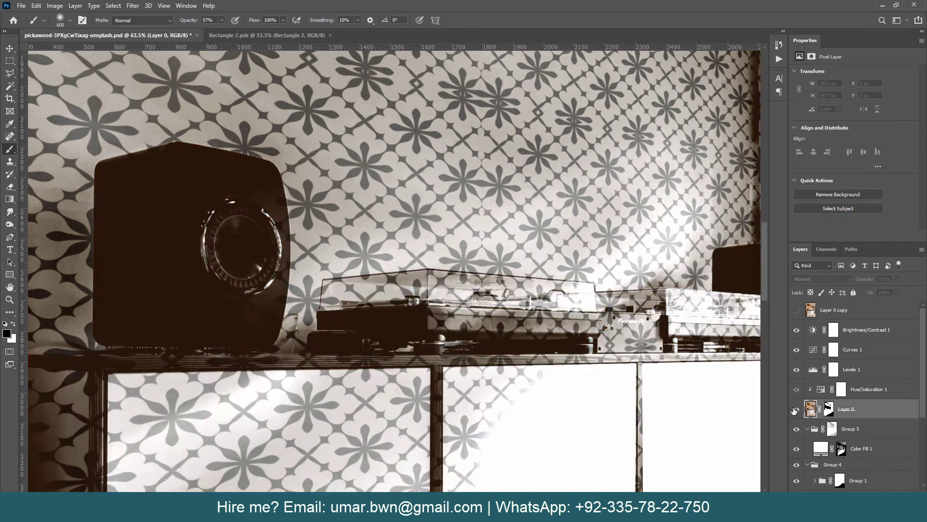
scroll(862, 412, down, 1)
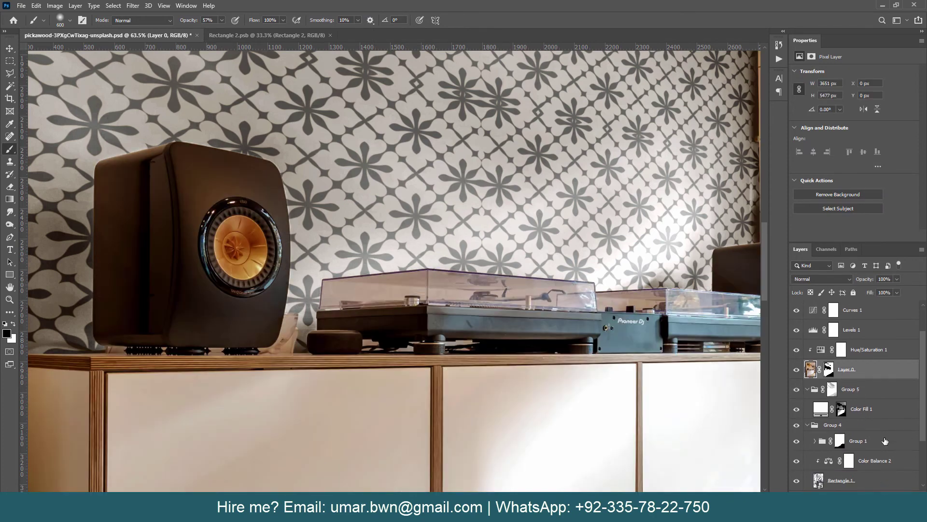
shift+click(868, 351)
key(ctrl+g)
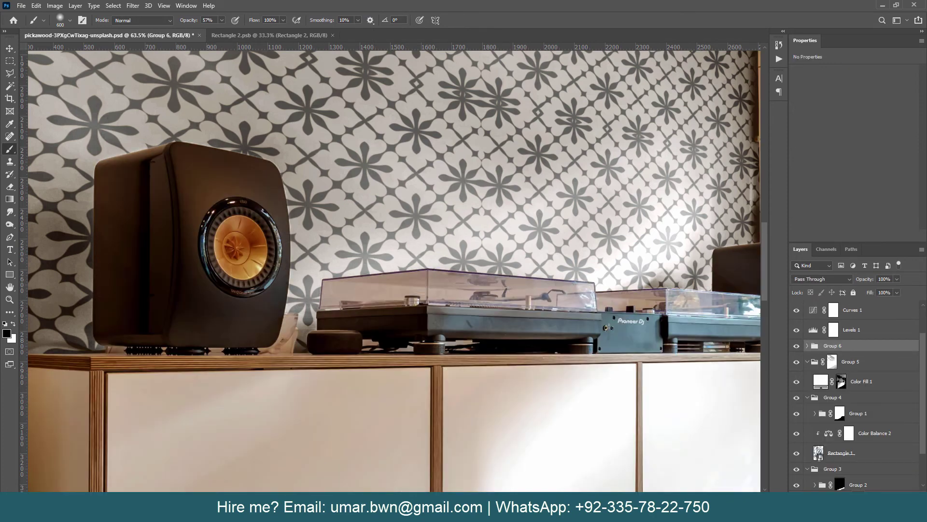
click(853, 498)
Make the brush smaller with lower opacity, then expand Group 6 and target Layer 0's mask.
right_click(415, 287)
key(Escape)
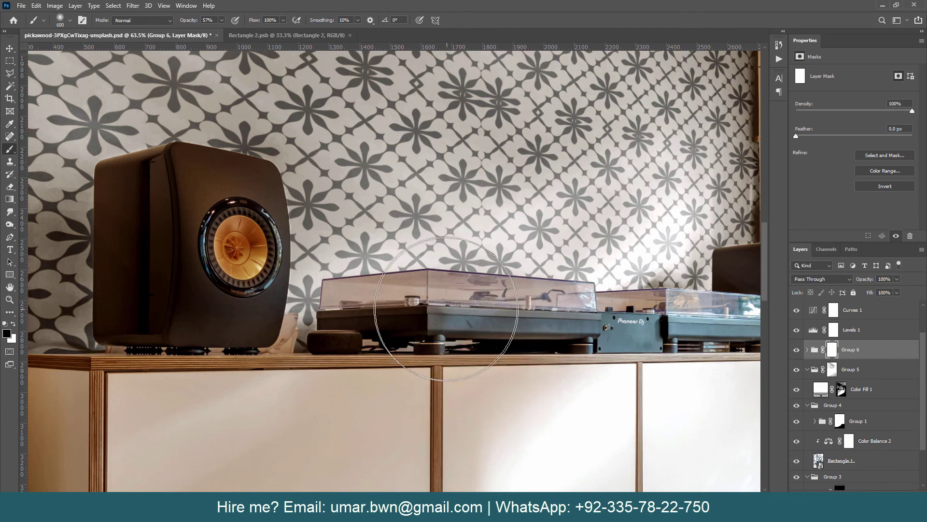
key(bracketleft)
key(bracketleft)
key(bracketleft)
drag(188, 24, 170, 24)
scroll(277, 329, up, 5)
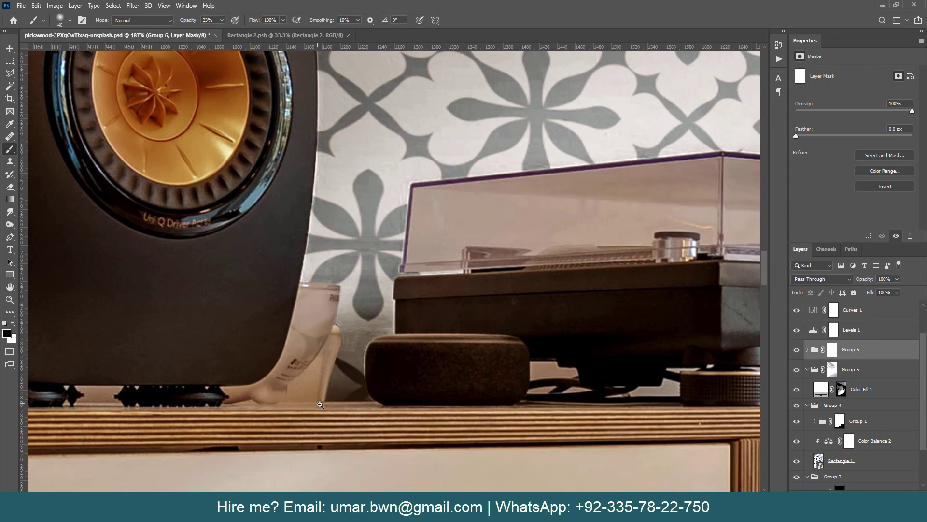
scroll(305, 388, up, 1)
key(bracketleft)
key(bracketleft)
key(bracketleft)
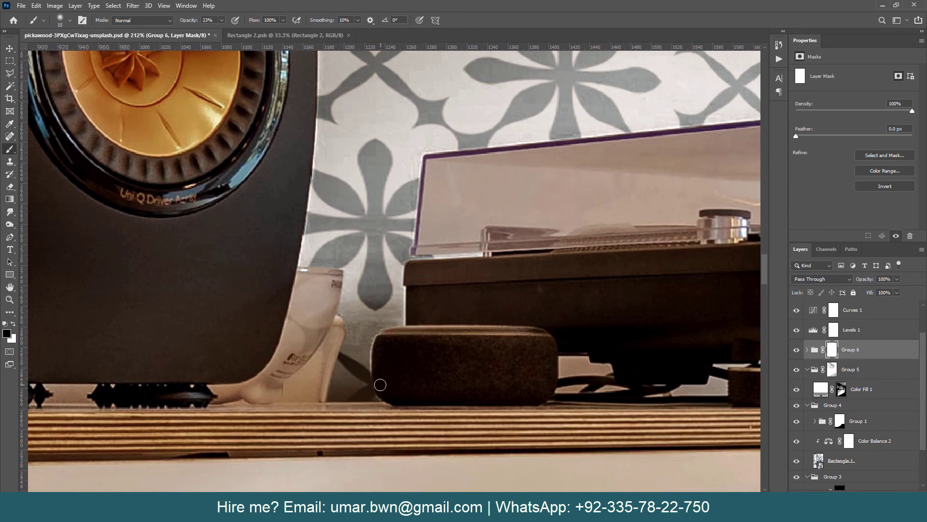
drag(617, 368, 598, 365)
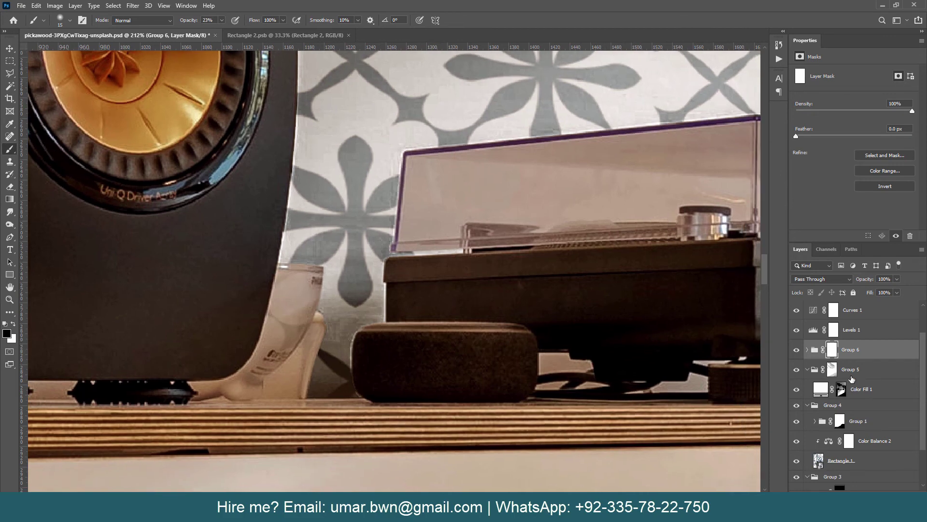
click(807, 351)
click(835, 389)
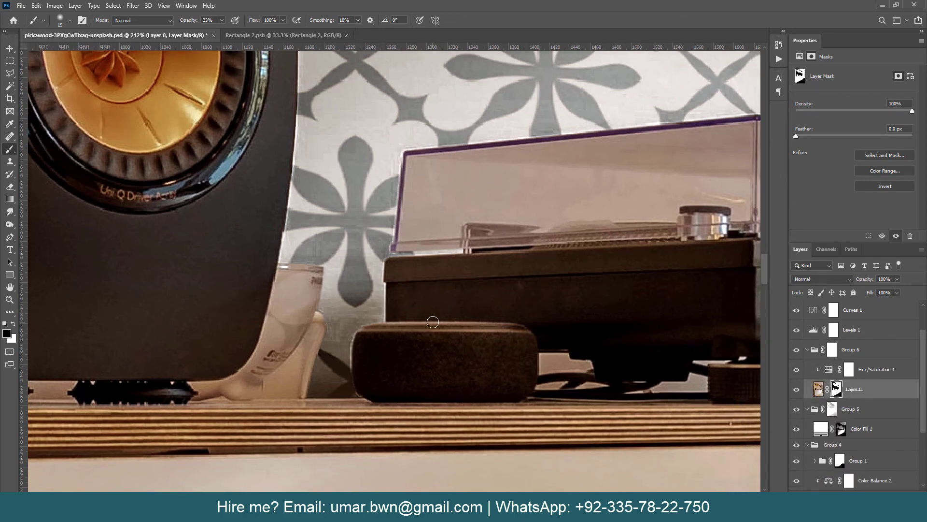
With the Pen tool, trace a closed path around the first gap beside the puck speaker.
key(p)
scroll(433, 322, up, 5)
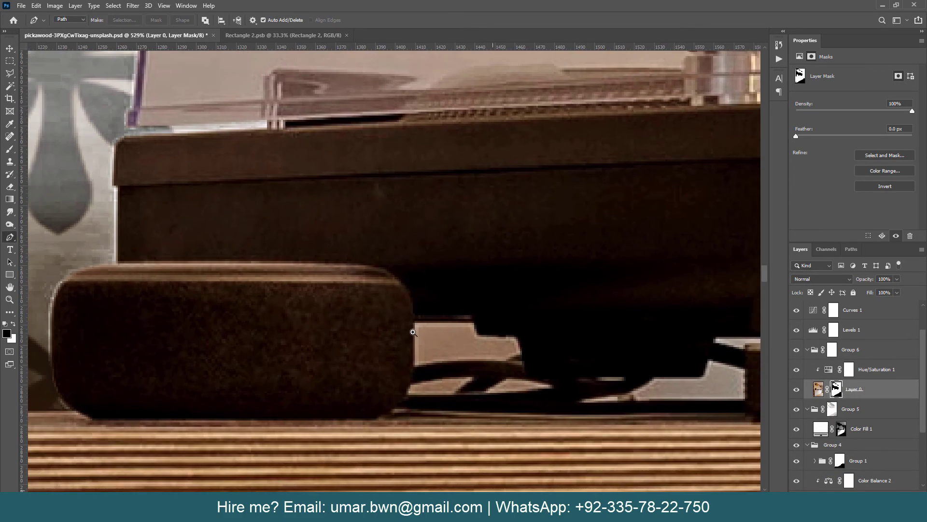
click(415, 322)
click(474, 322)
click(512, 336)
click(506, 360)
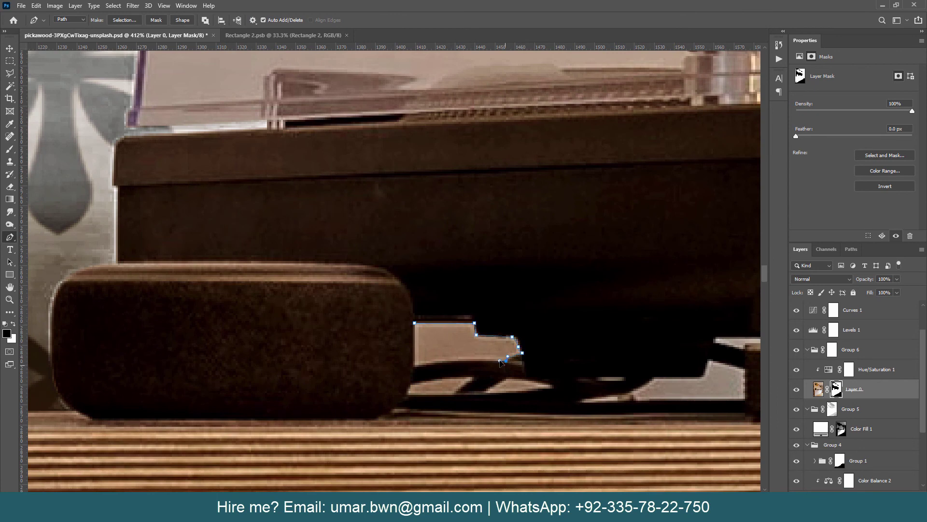
drag(415, 368, 409, 378)
click(415, 322)
Close paths around the lower gap and the thin sliver gaps further right.
click(453, 394)
click(412, 388)
drag(491, 387, 407, 386)
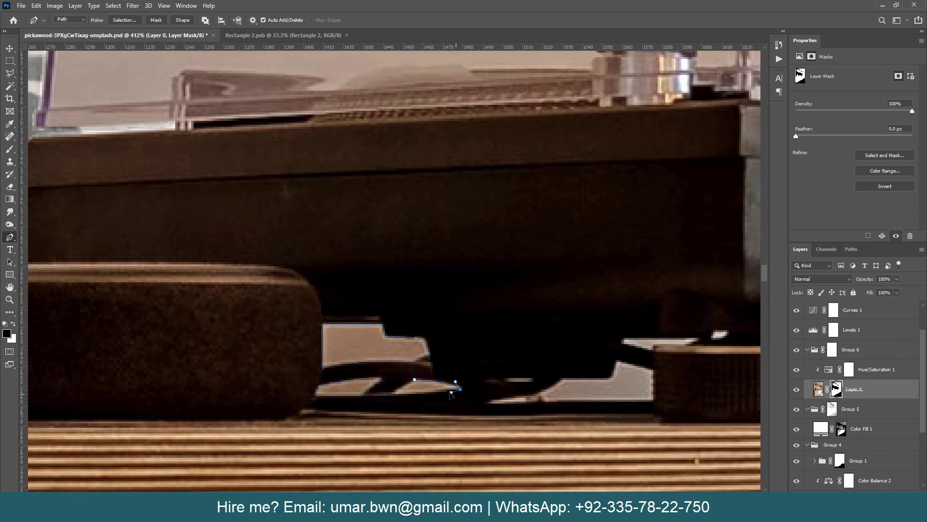
click(396, 393)
drag(508, 387, 394, 386)
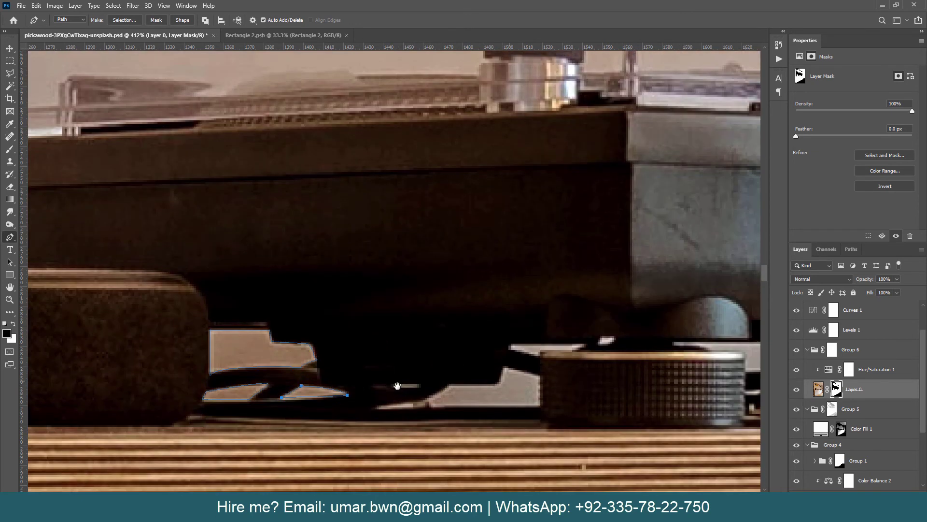
click(393, 383)
click(419, 388)
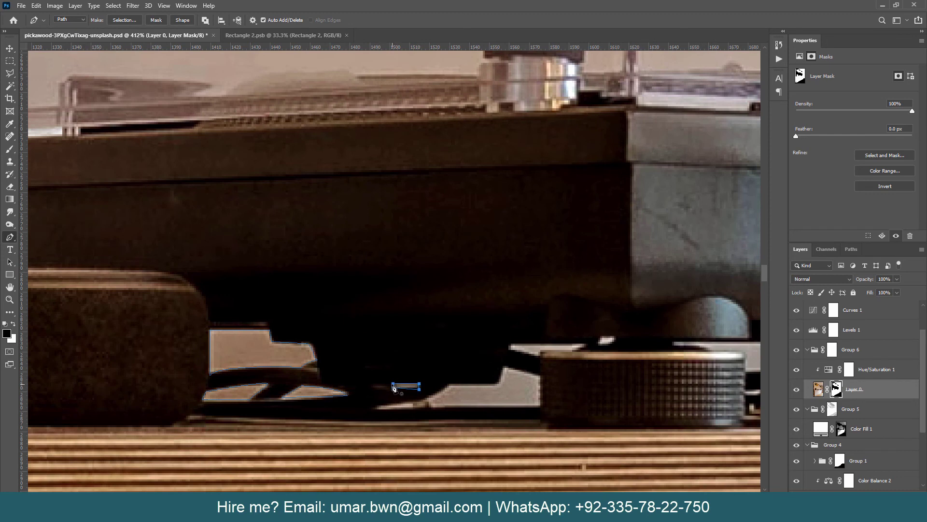
Trace closed paths around the long bottom gap and the small upper gap.
click(379, 405)
click(415, 401)
click(449, 386)
click(540, 374)
click(540, 405)
click(373, 409)
click(511, 346)
click(540, 351)
click(510, 345)
Outline the gap above the knob with a curved, closed path.
drag(511, 349, 449, 366)
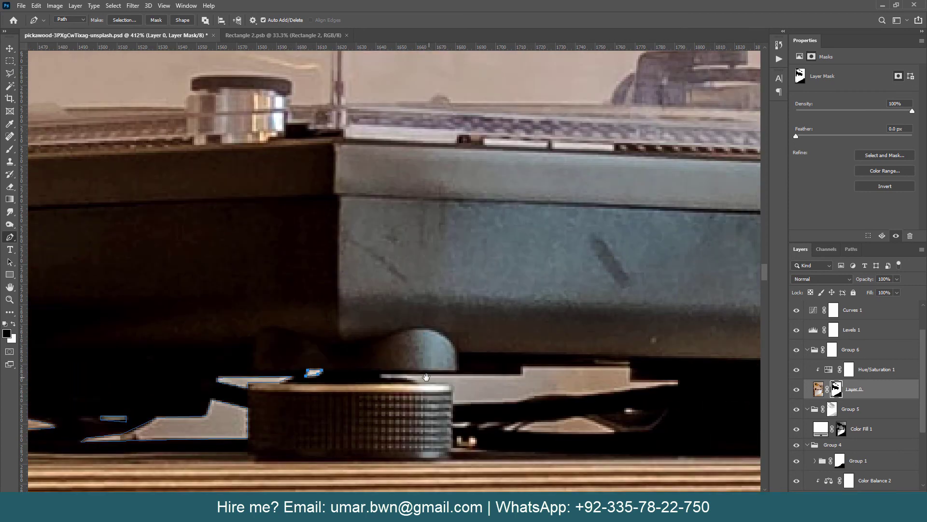
drag(555, 368, 426, 374)
click(381, 375)
click(522, 373)
click(630, 382)
click(678, 382)
drag(523, 400, 507, 409)
click(452, 402)
click(419, 384)
drag(382, 375, 365, 380)
Close a path around the gap left of the knob and move over to the glass.
scroll(382, 376, down, 3)
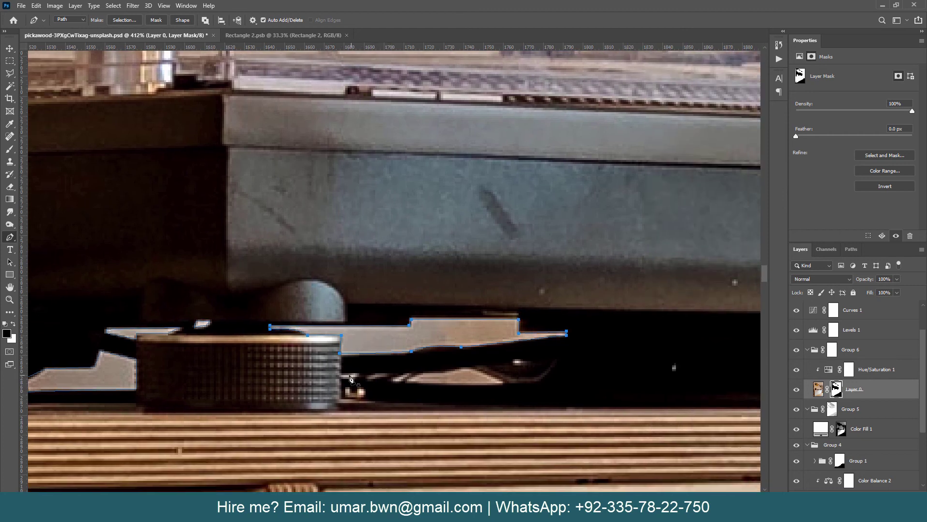
click(341, 375)
click(421, 373)
click(504, 382)
click(405, 383)
drag(408, 379, 363, 380)
scroll(539, 370, down, 3)
mouse_move(296, 376)
mouse_down()
mouse_move(509, 376)
mouse_move(658, 394)
mouse_up()
scroll(372, 318, up, 2)
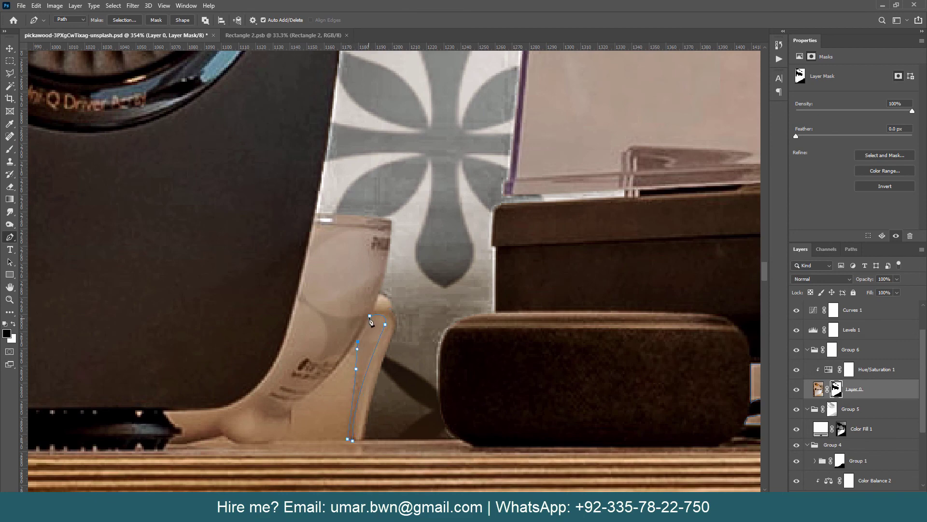
scroll(400, 319, down, 5)
Load the Work Path as a selection, then deselect it.
click(852, 250)
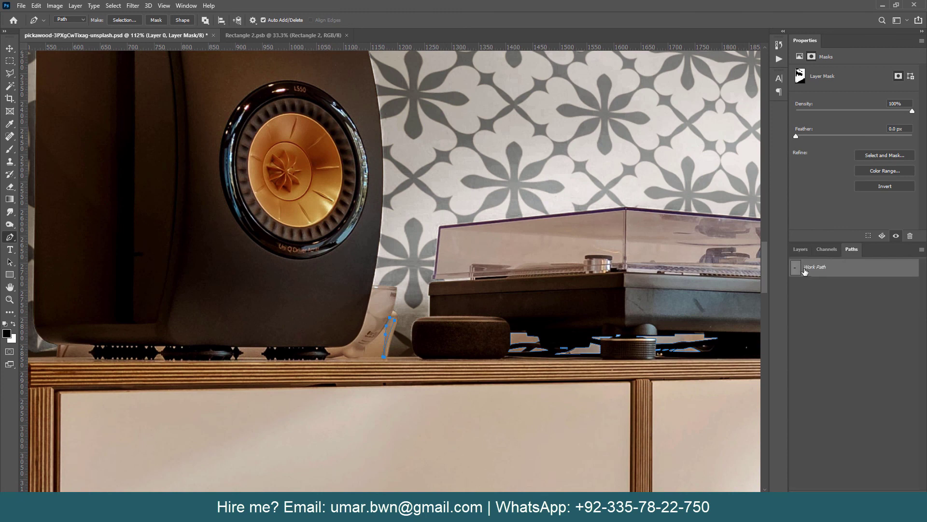
ctrl+click(795, 267)
click(800, 249)
key(ctrl+d)
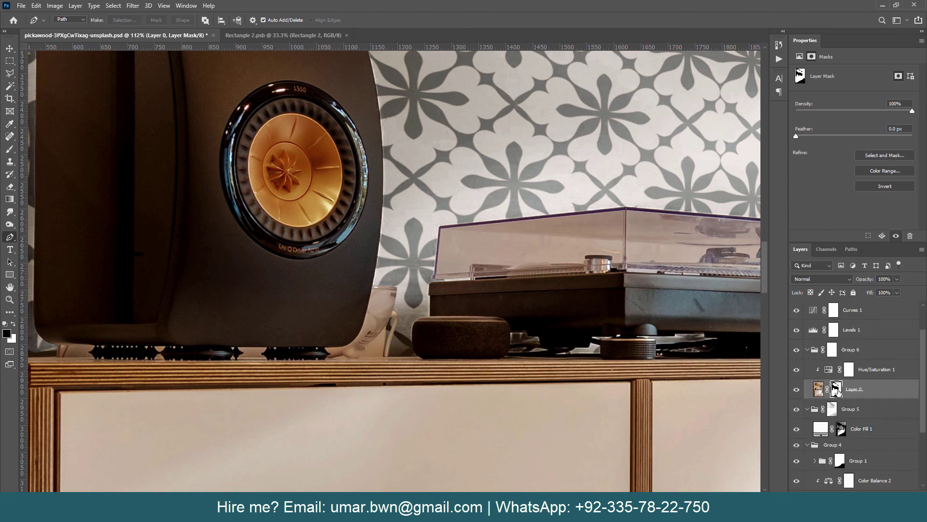
Load Layer 0's mask as a selection, target the Color Fill 1 mask, then deselect.
drag(578, 302, 502, 287)
ctrl+click(836, 389)
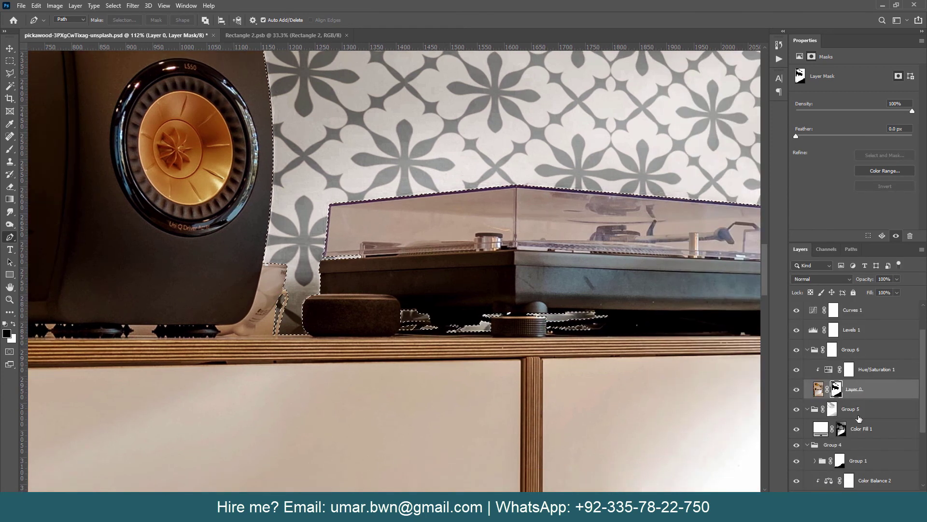
scroll(864, 424, down, 3)
shift+click(842, 370)
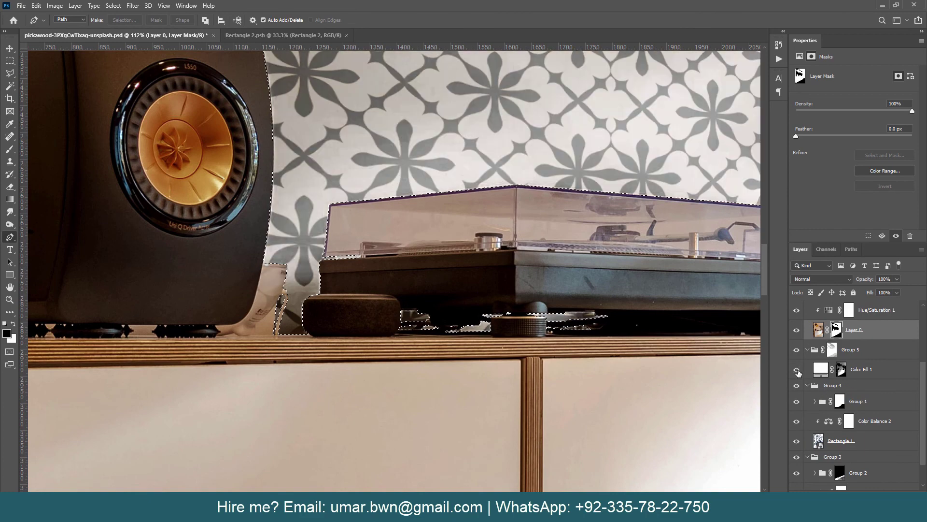
click(842, 370)
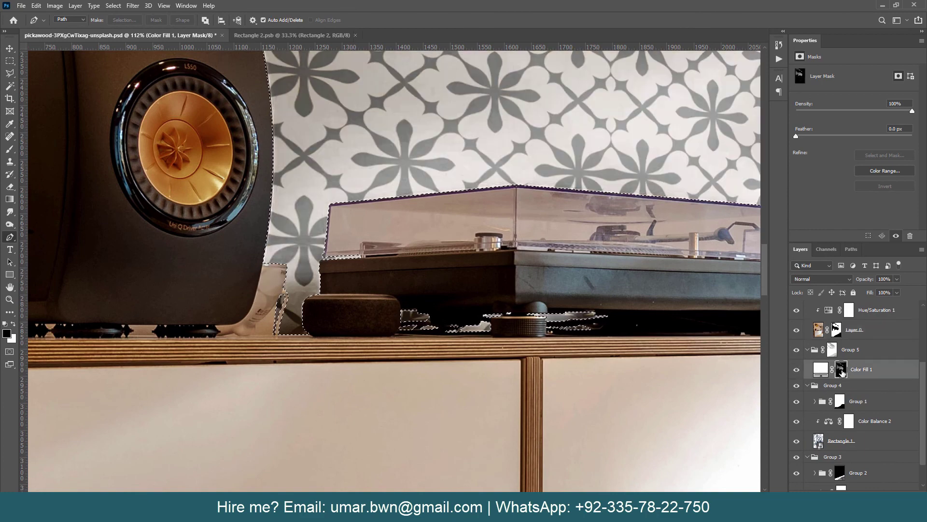
key(ctrl+d)
Scroll around the canvas to inspect the filled gaps under the turntable.
alt+scroll(602, 352, up, 5)
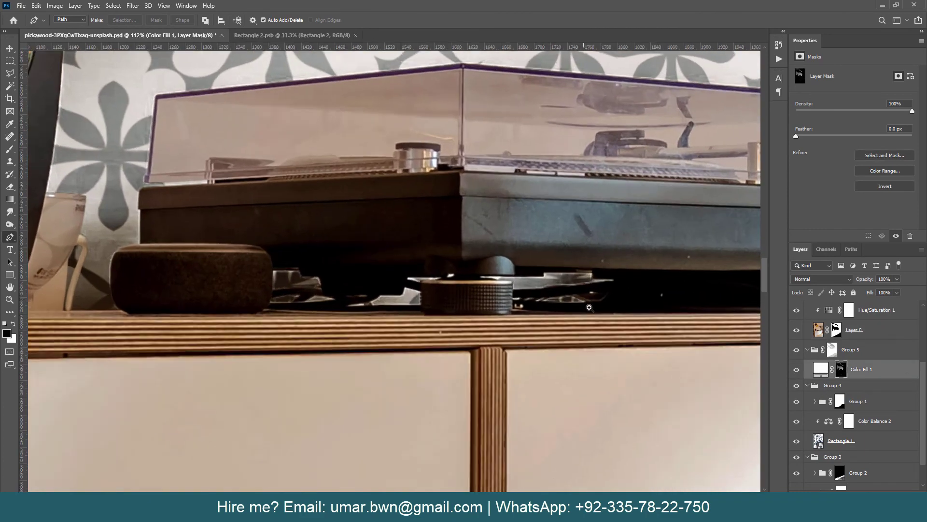
scroll(835, 409, down, 1)
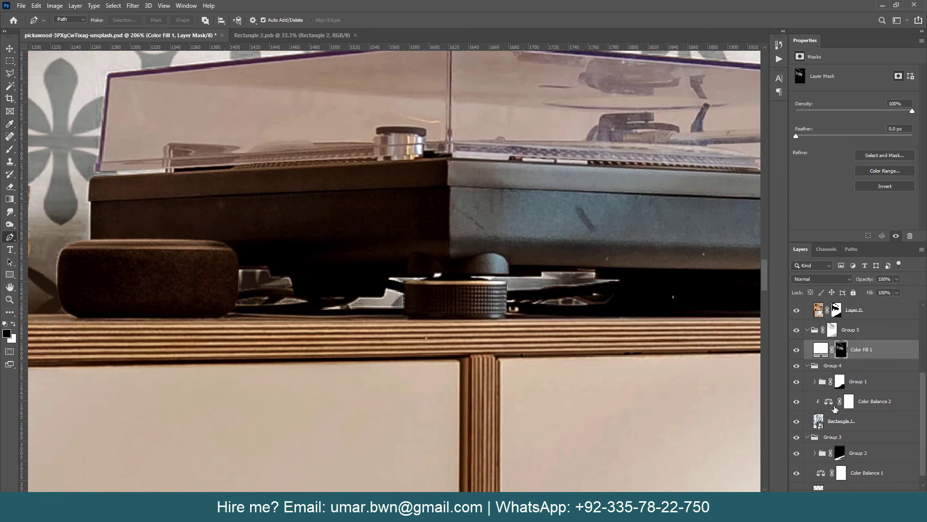
scroll(803, 442, down, 1)
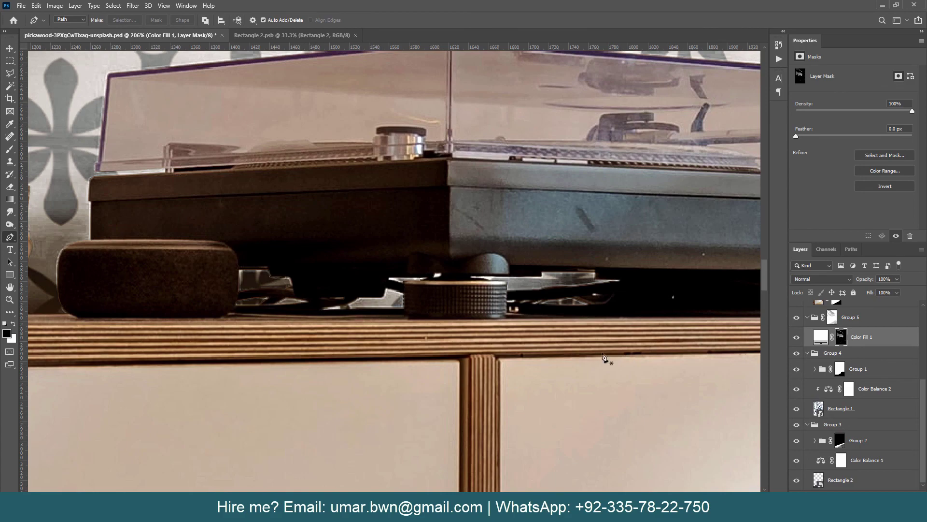
alt+scroll(606, 358, down, 3)
alt+scroll(476, 294, down, 2)
scroll(483, 299, right, 4)
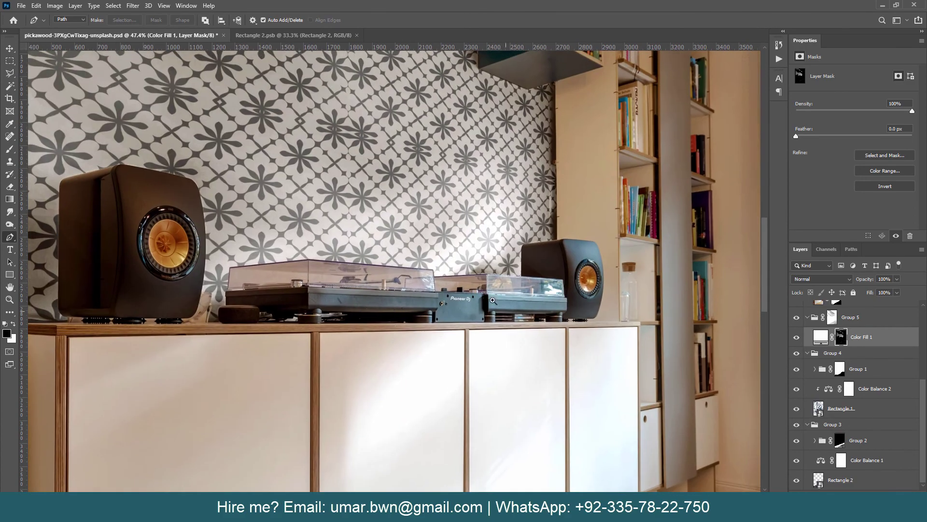
alt+scroll(539, 329, up, 5)
alt+scroll(539, 328, down, 3)
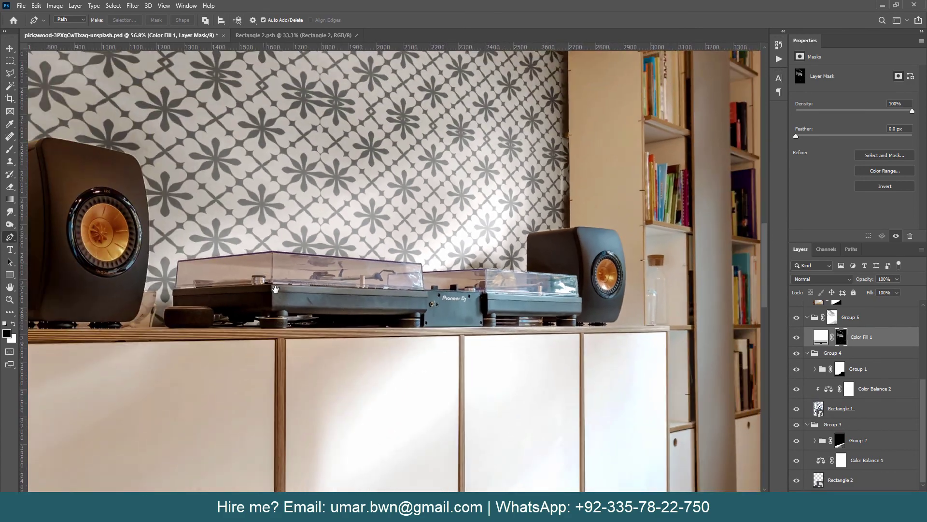
alt+scroll(539, 329, up, 2)
scroll(839, 359, up, 2)
Target Group 6's layer mask and switch to the Brush tool.
click(798, 341)
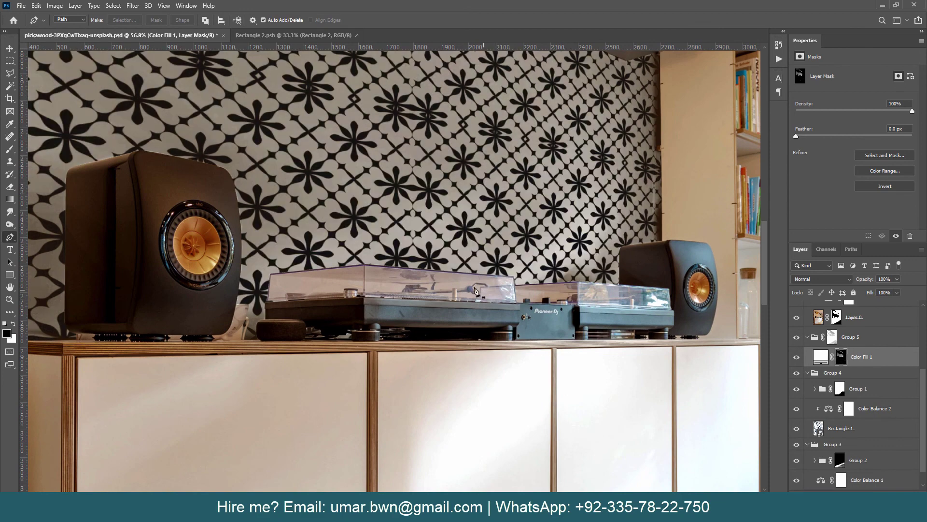
key(v)
click(867, 316)
scroll(867, 352, up, 1)
click(832, 317)
key(b)
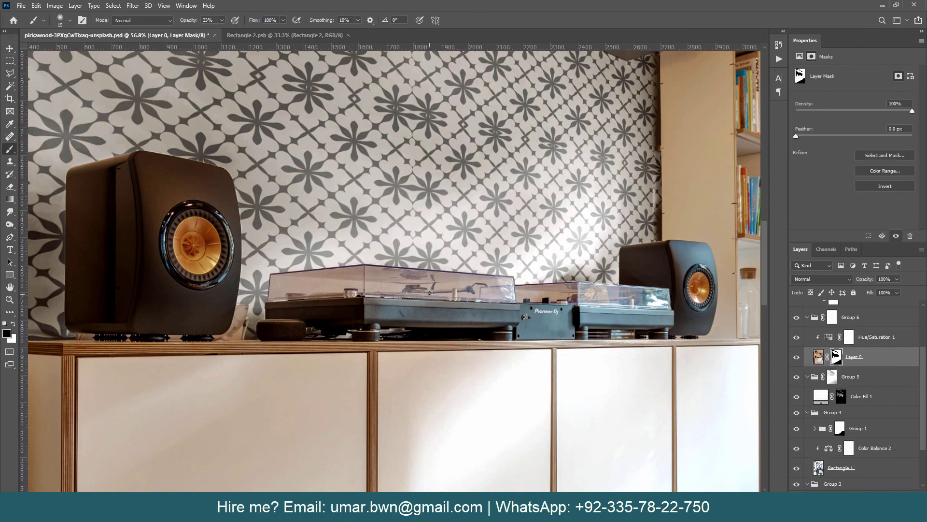
alt+scroll(299, 295, up, 1)
alt+scroll(299, 295, up, 1)
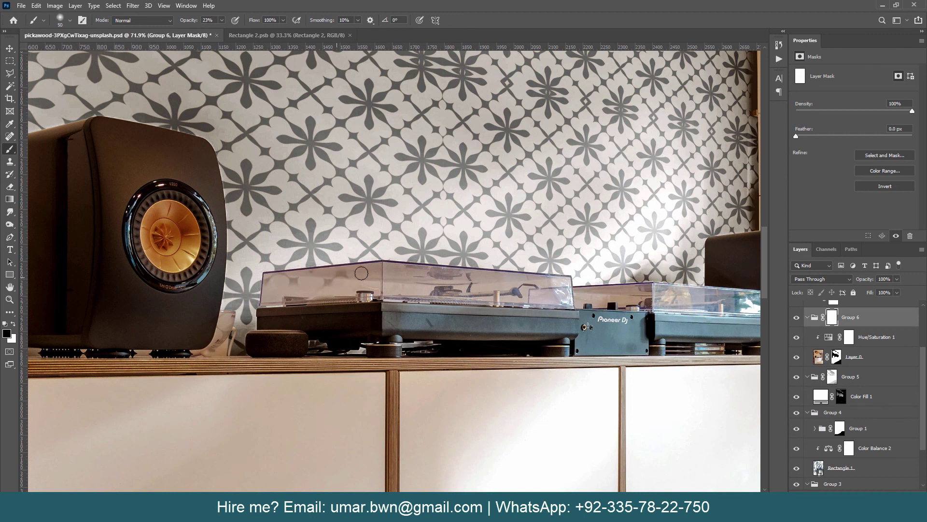
Adjust the brush size through 50, 30, 40 and back to 50 for edge touch-ups.
key(bracketright)
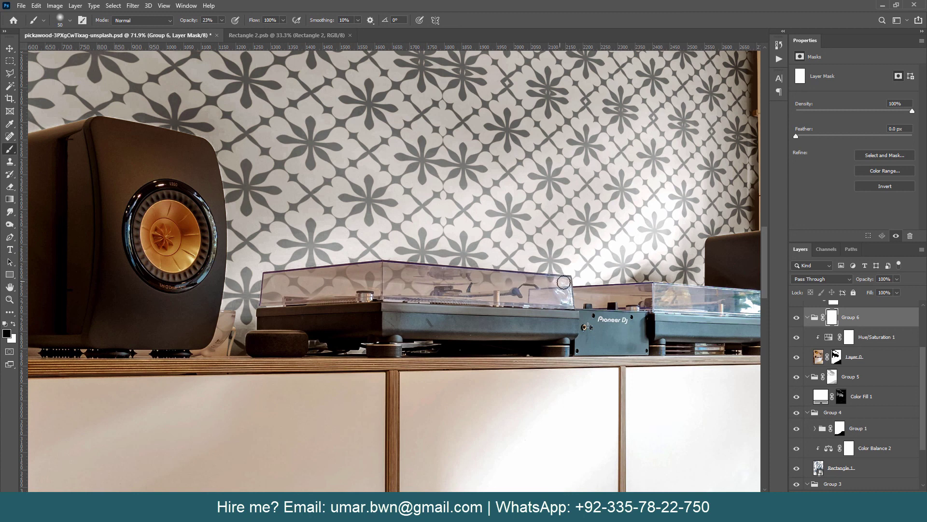
key(bracketleft)
key(bracketleft)
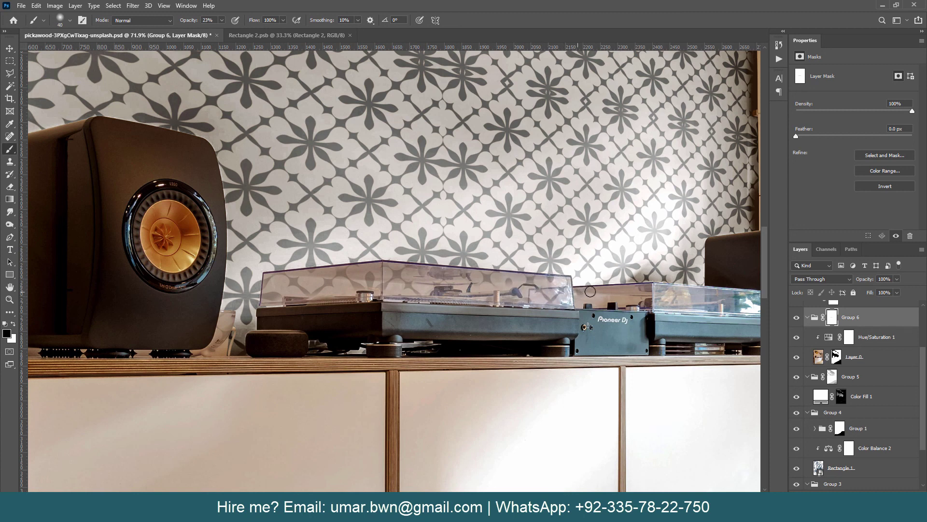
key(bracketright)
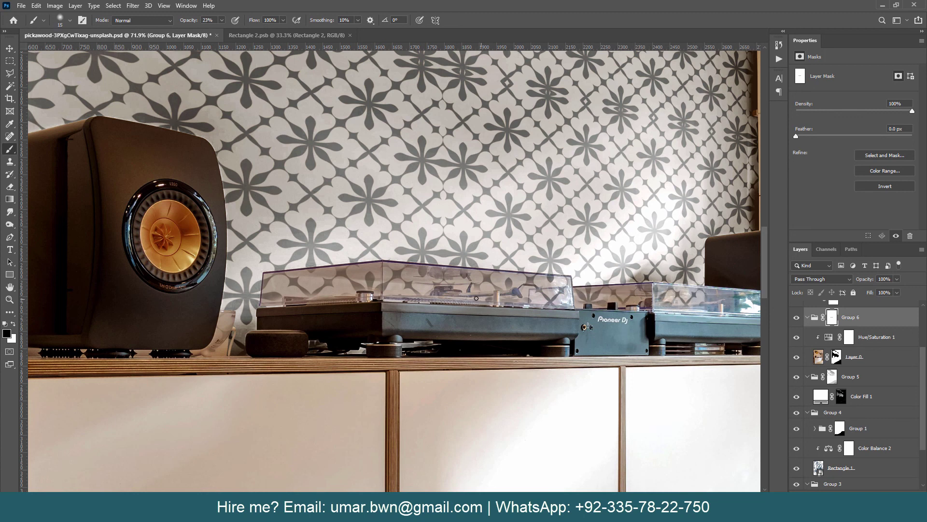
key(bracketright)
Zoom out to the full room composite and save the PSD.
scroll(254, 303, down, 3)
scroll(219, 305, down, 5)
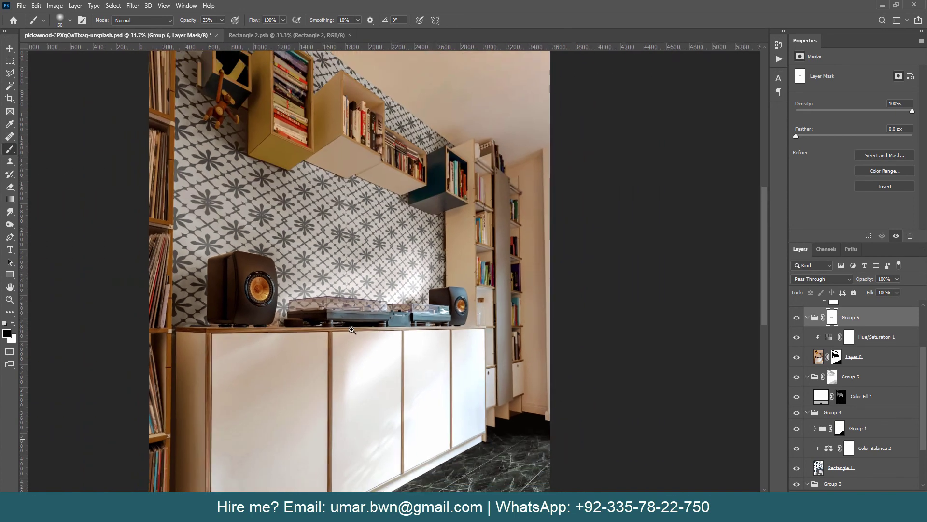
drag(392, 390, 444, 358)
scroll(444, 359, down, 1)
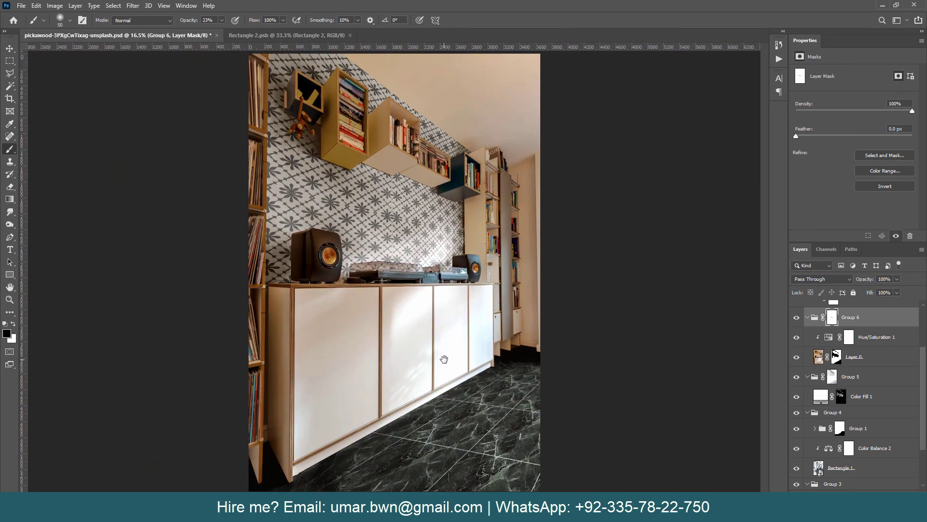
key(ctrl+s)
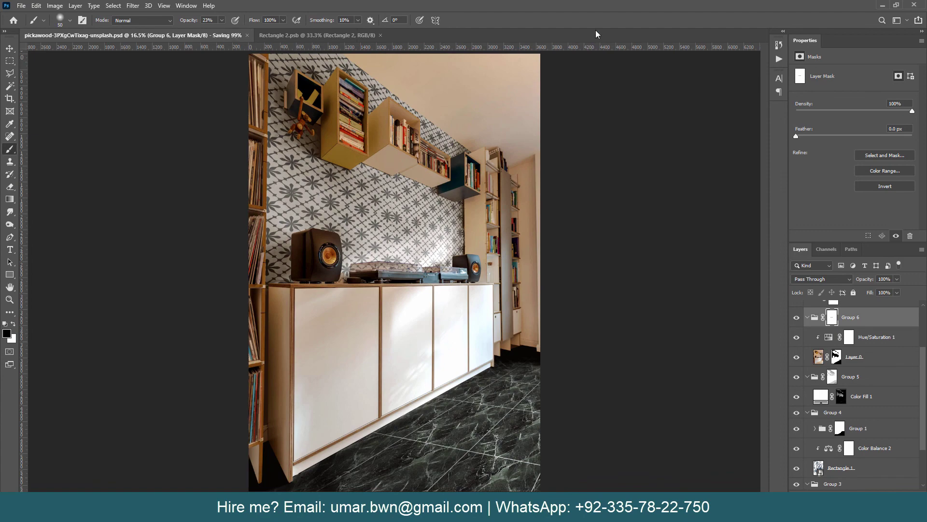